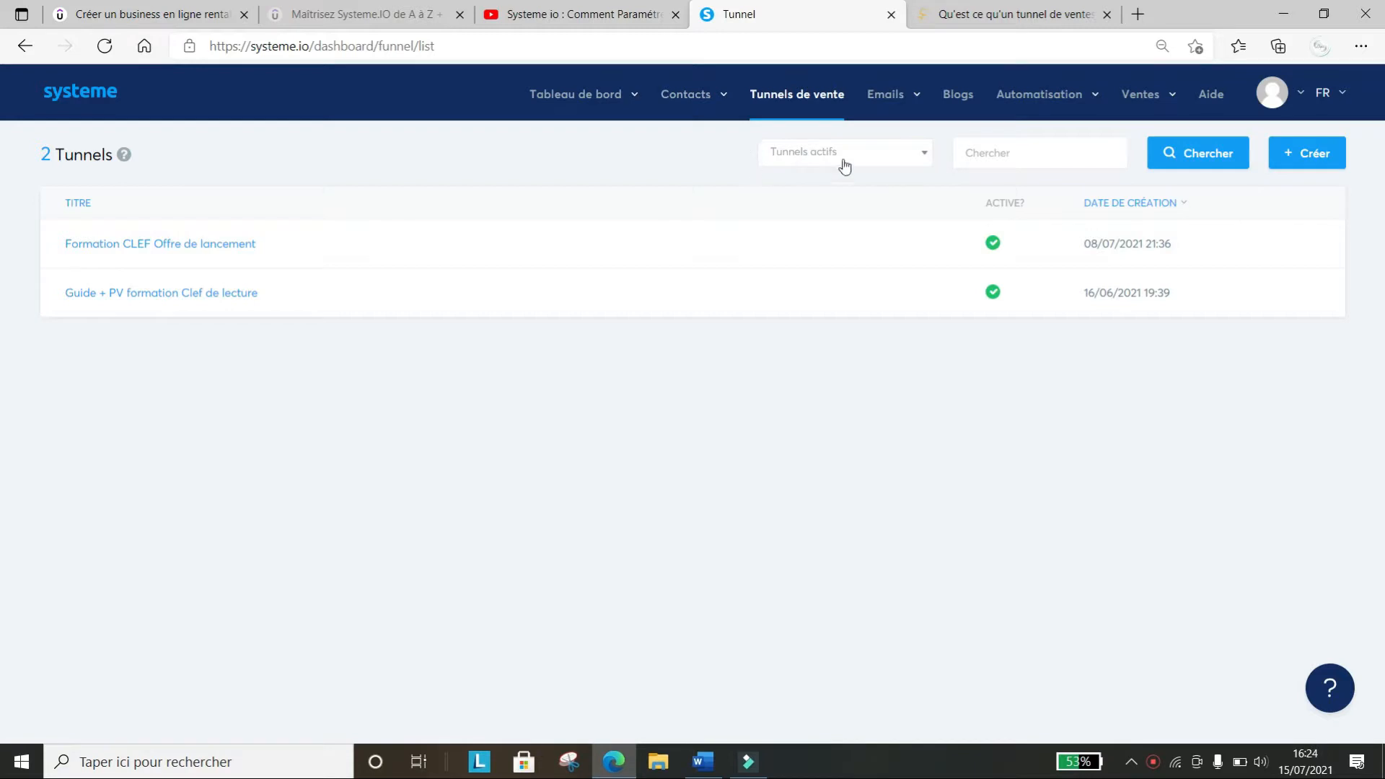
Filter the funnel list to inactive funnels (Tunnels inactifs) and activate the "vierge" funnel
{"action": "left_click", "coordinate": [925, 156]}
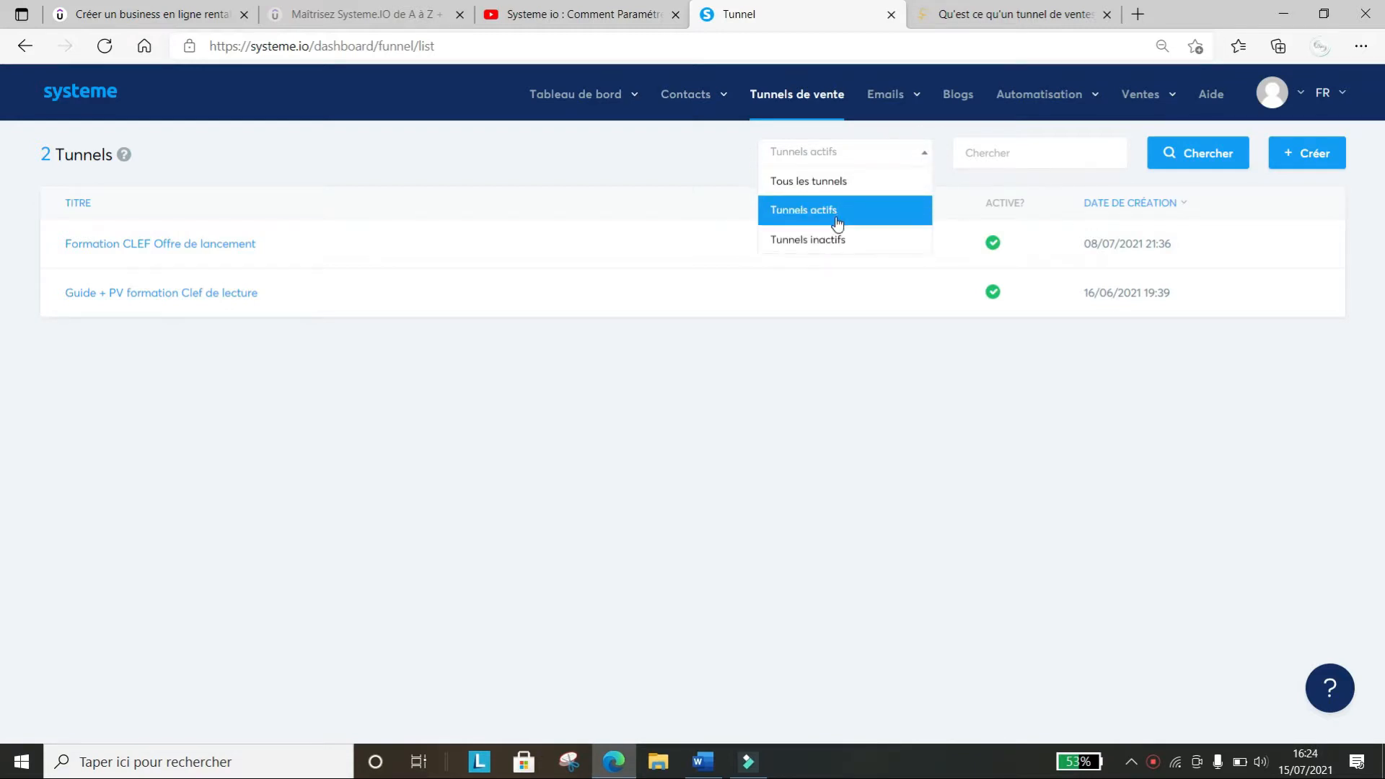
{"action": "left_click", "coordinate": [795, 246]}
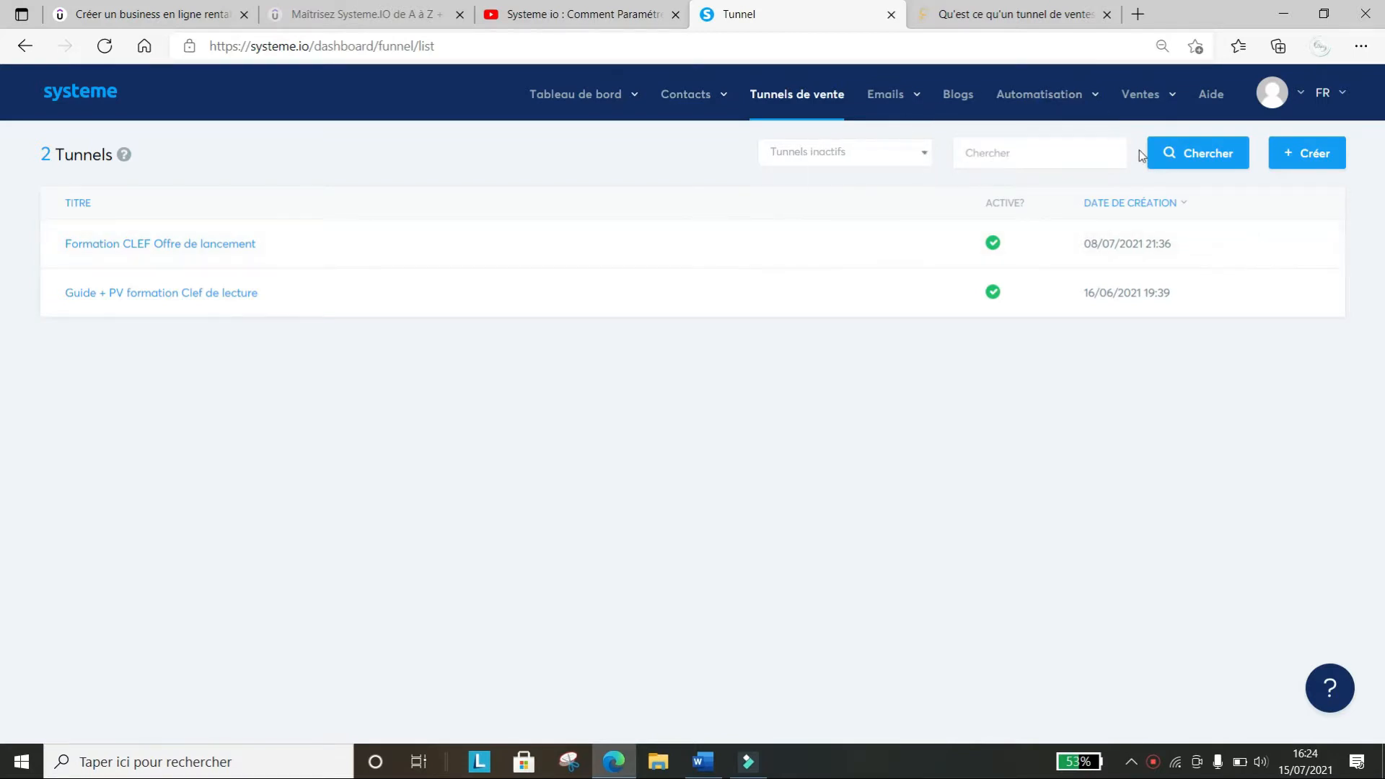
{"action": "left_click", "coordinate": [1175, 166]}
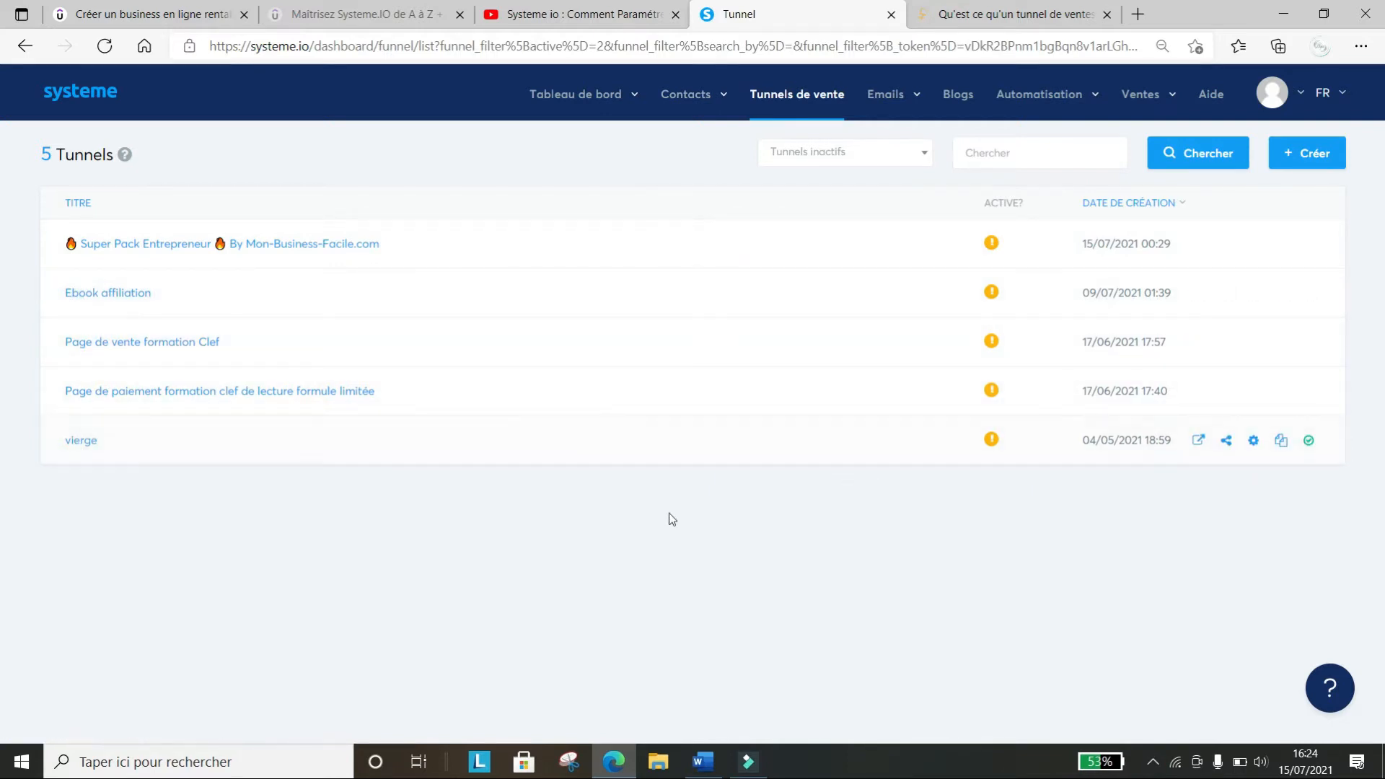
{"action": "left_click", "coordinate": [1308, 442]}
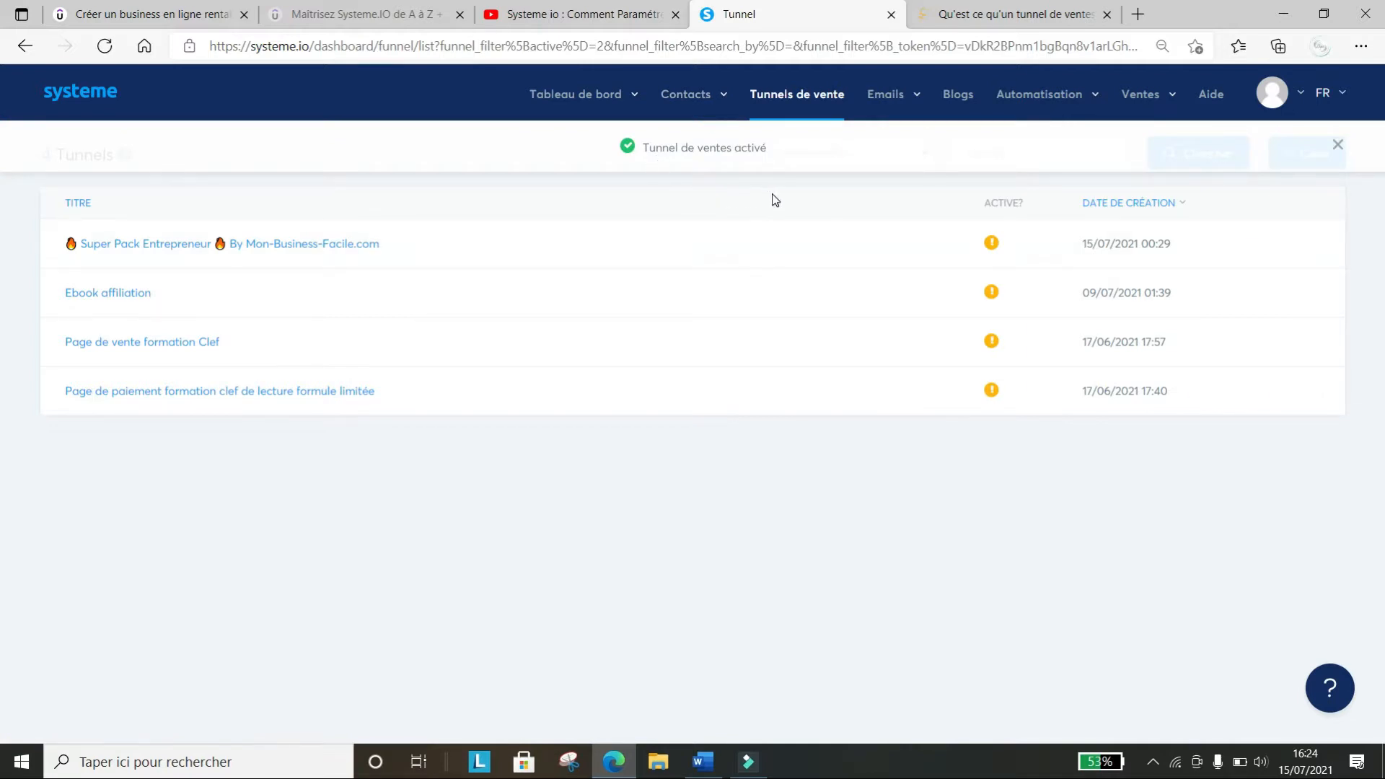
Filter the funnel list to active funnels (Tunnels actifs) and deactivate the "vierge" funnel
{"action": "left_click", "coordinate": [878, 165]}
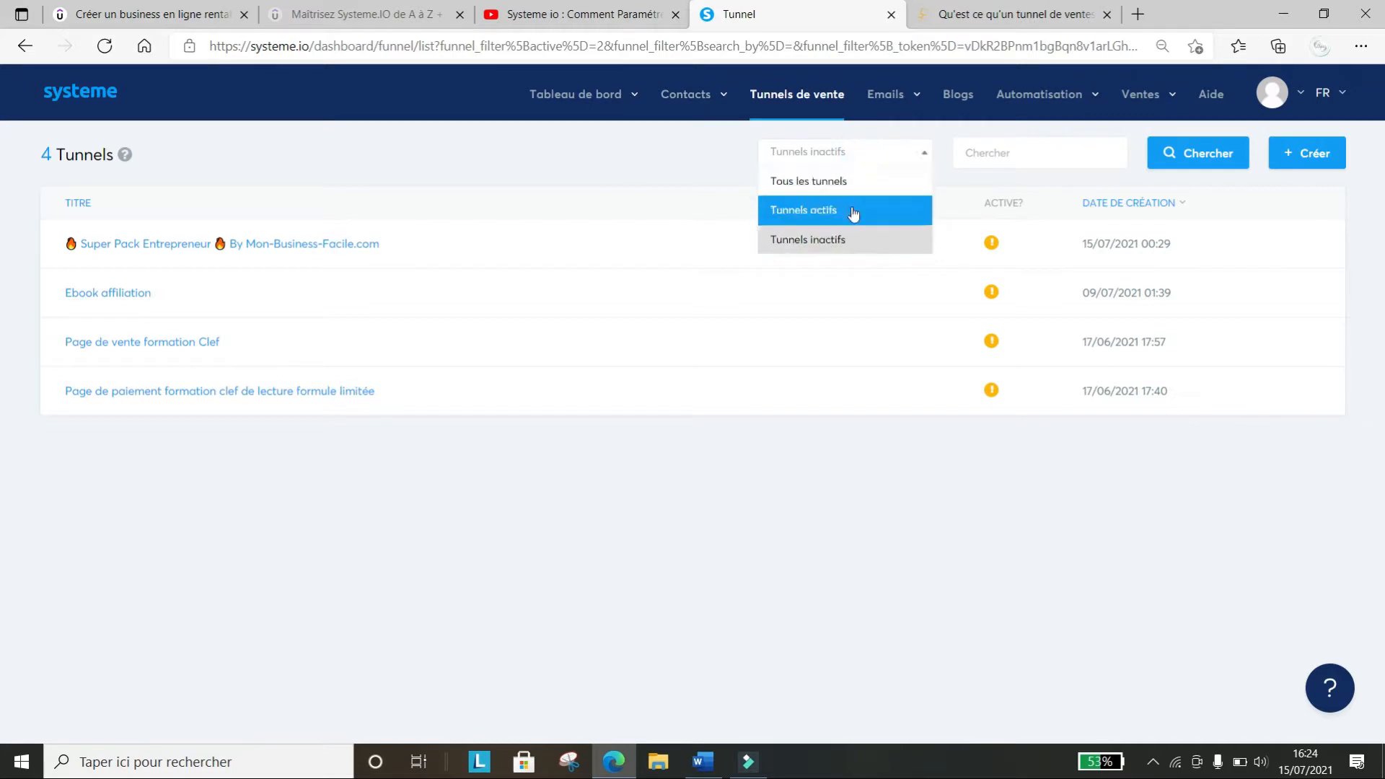
{"action": "left_click", "coordinate": [853, 210]}
{"action": "mouse_move", "coordinate": [1111, 112]}
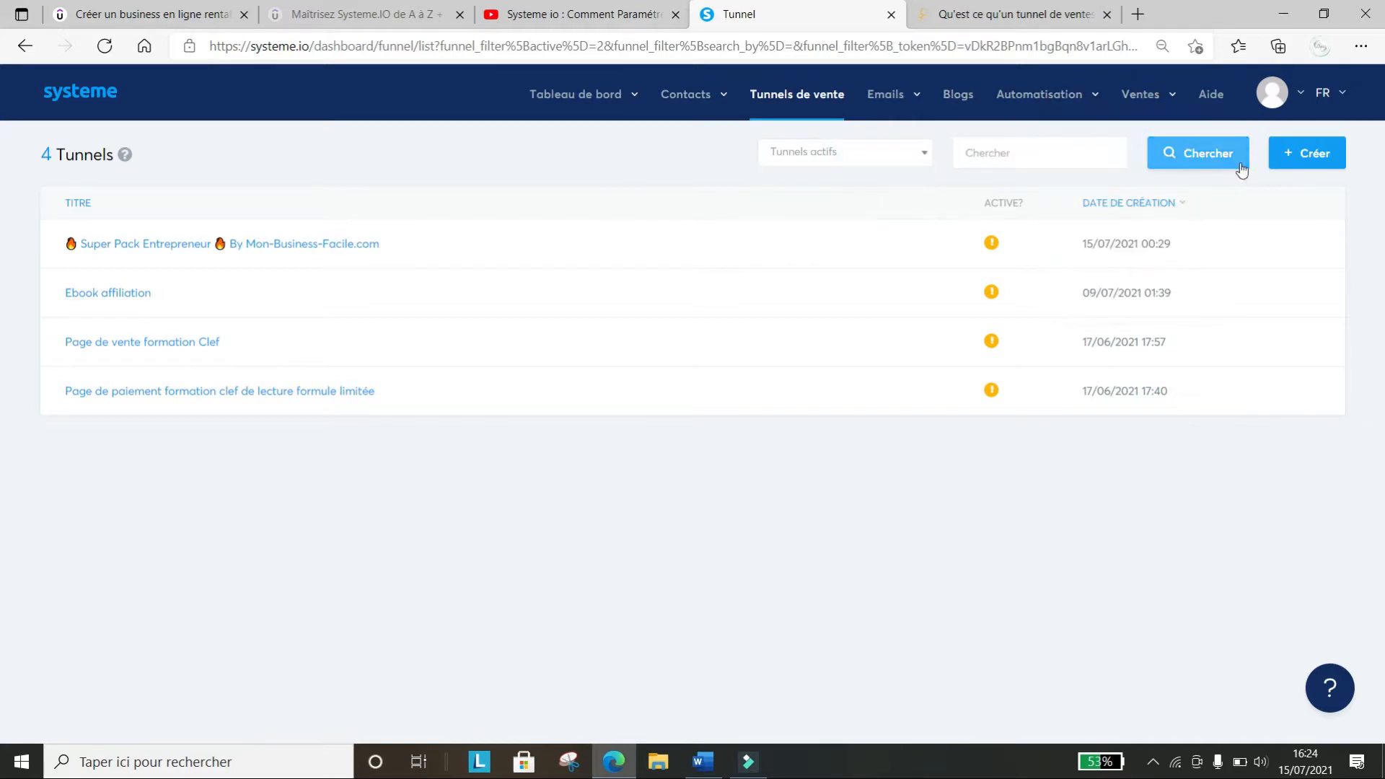
{"action": "left_click", "coordinate": [1219, 158]}
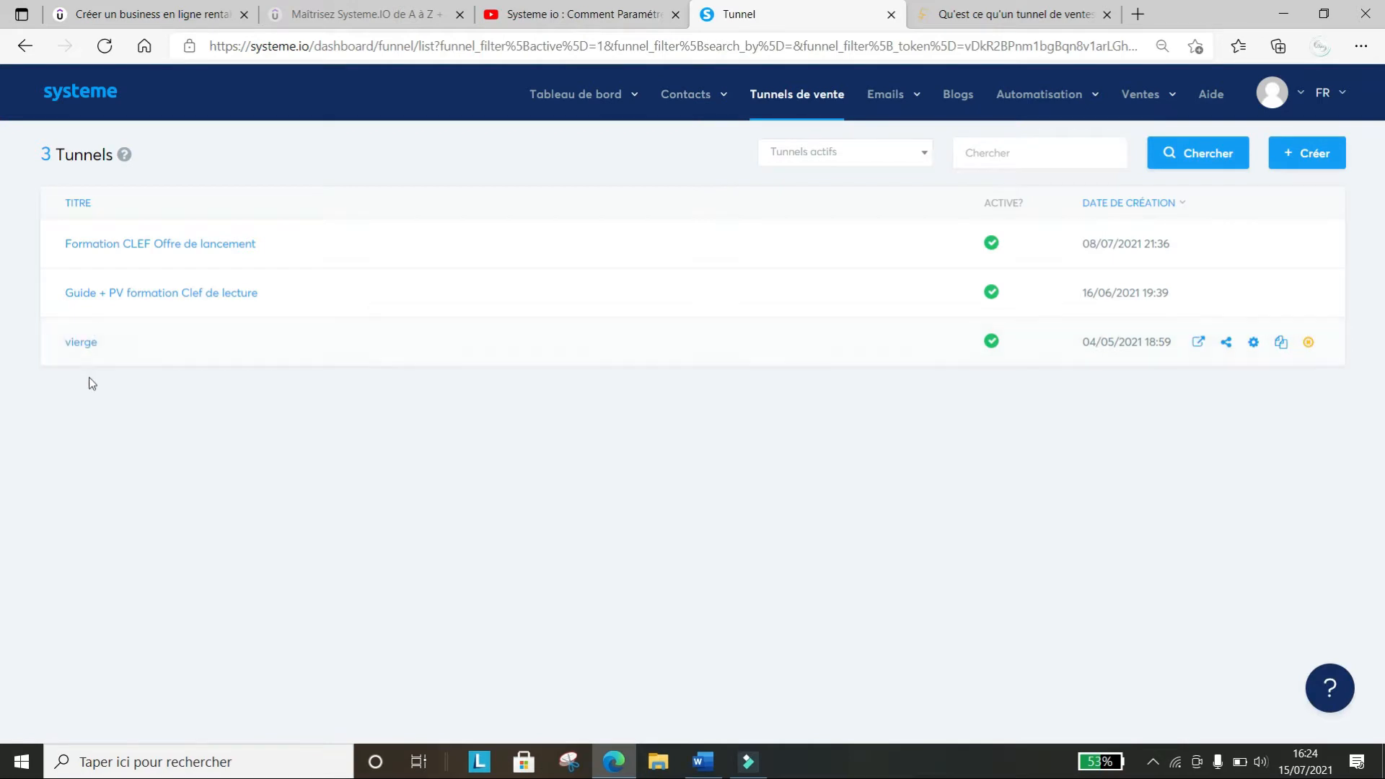
{"action": "left_click", "coordinate": [1308, 343]}
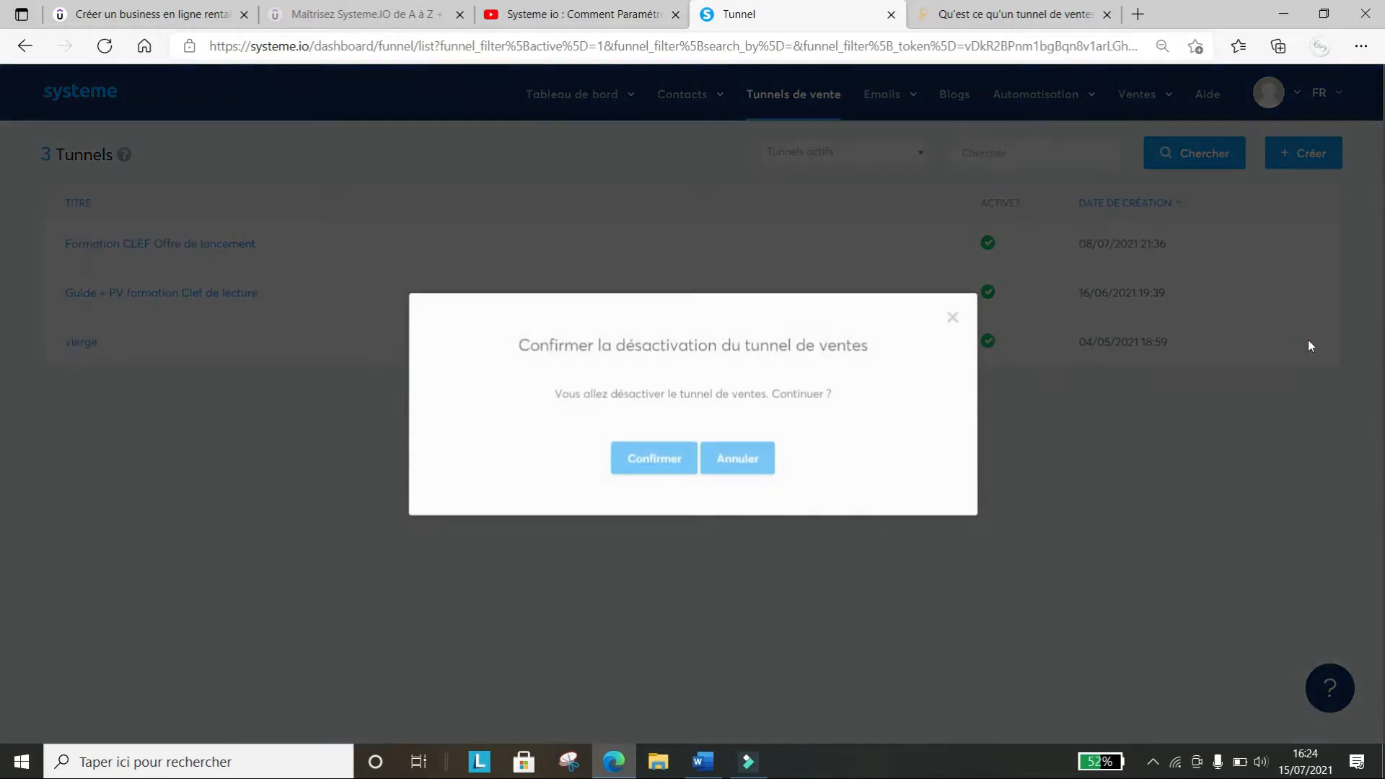
{"action": "left_click", "coordinate": [659, 458]}
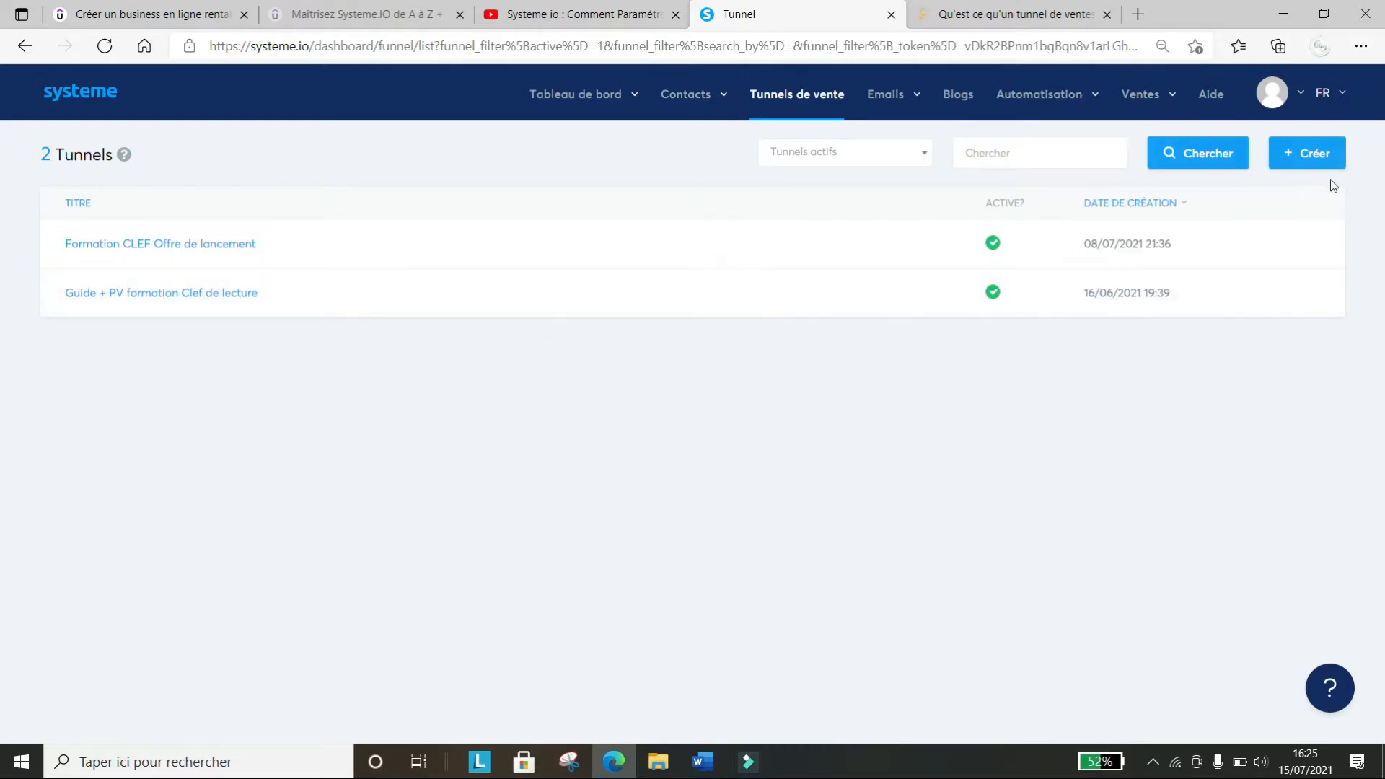
Create a sales funnel named "exemple de tunnel" of type Tunnel personnalisé with Euro as its currency
{"action": "left_click", "coordinate": [1306, 162]}
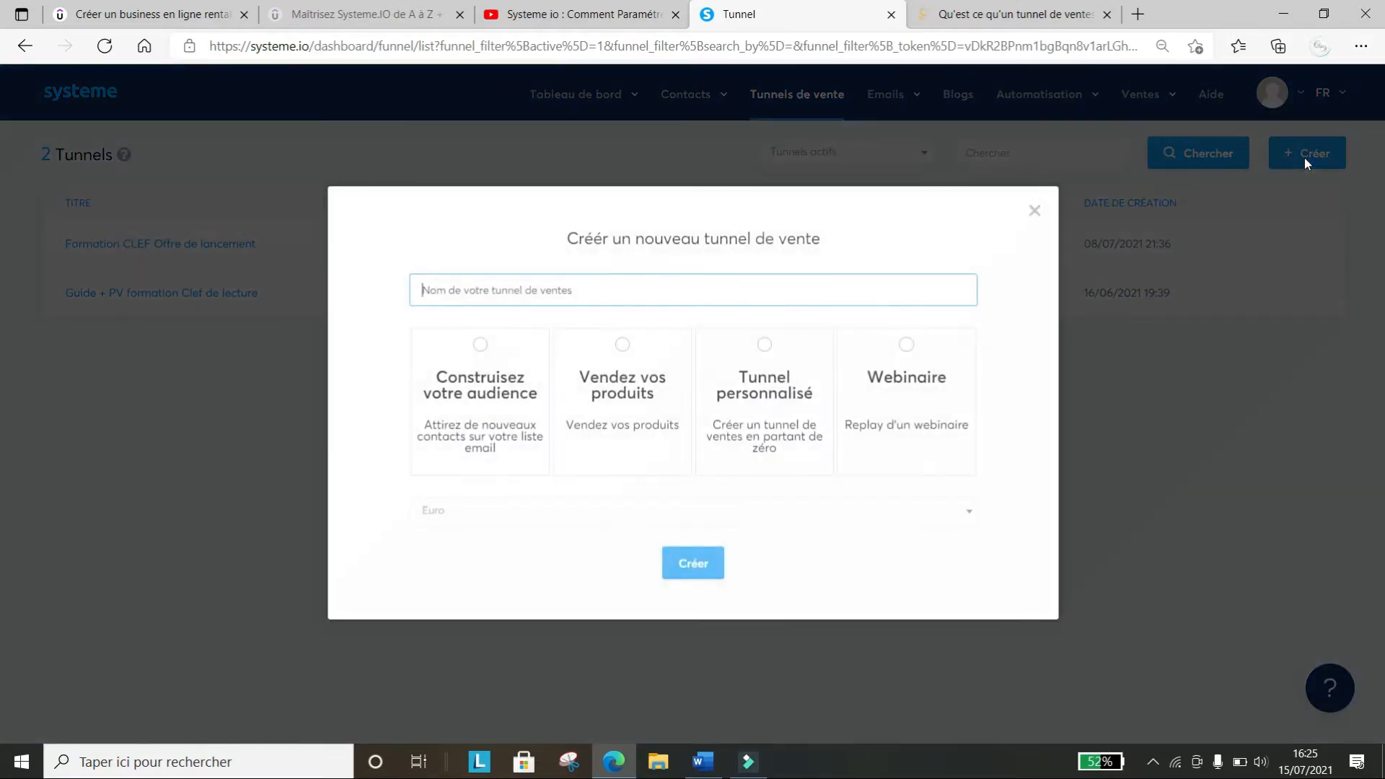
{"action": "left_click", "coordinate": [580, 291]}
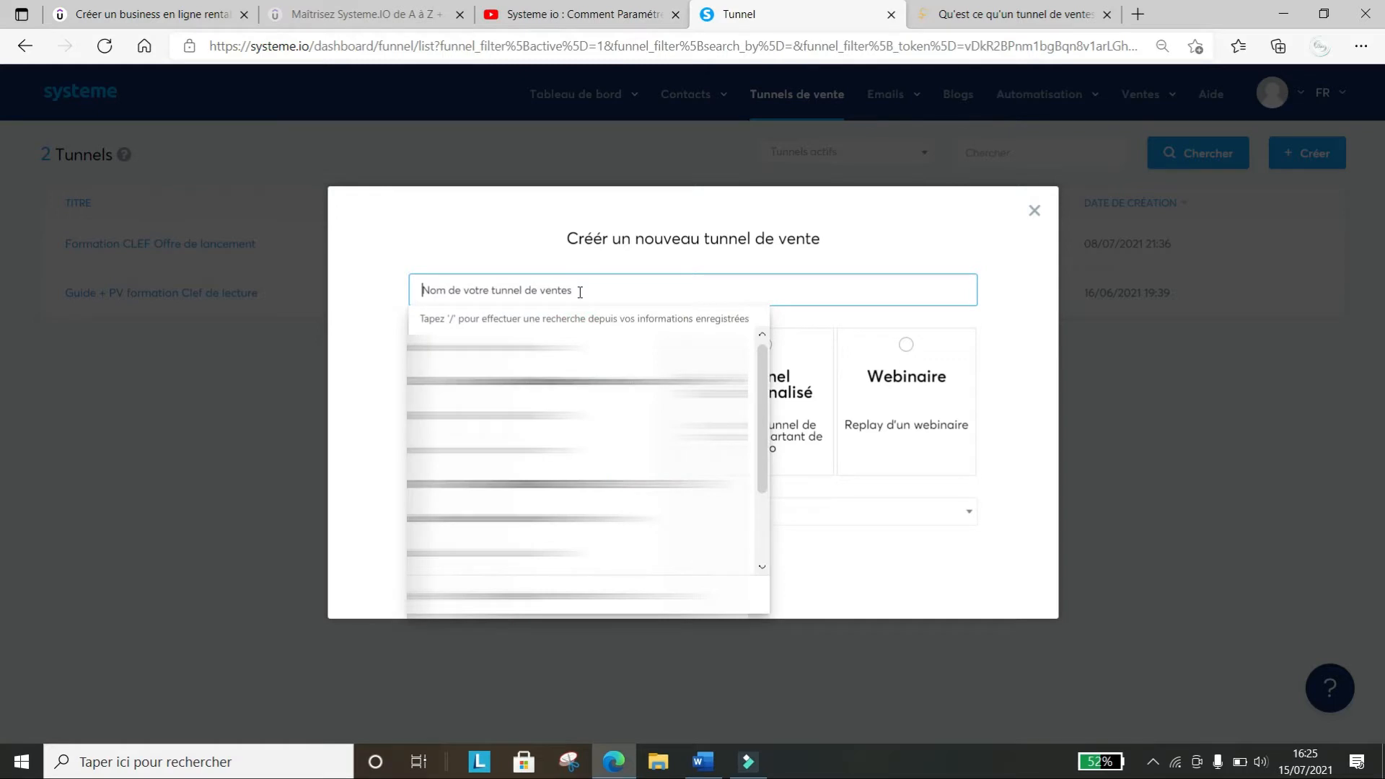
{"action": "left_click", "coordinate": [578, 292]}
{"action": "left_click", "coordinate": [680, 266]}
{"action": "left_click", "coordinate": [577, 288]}
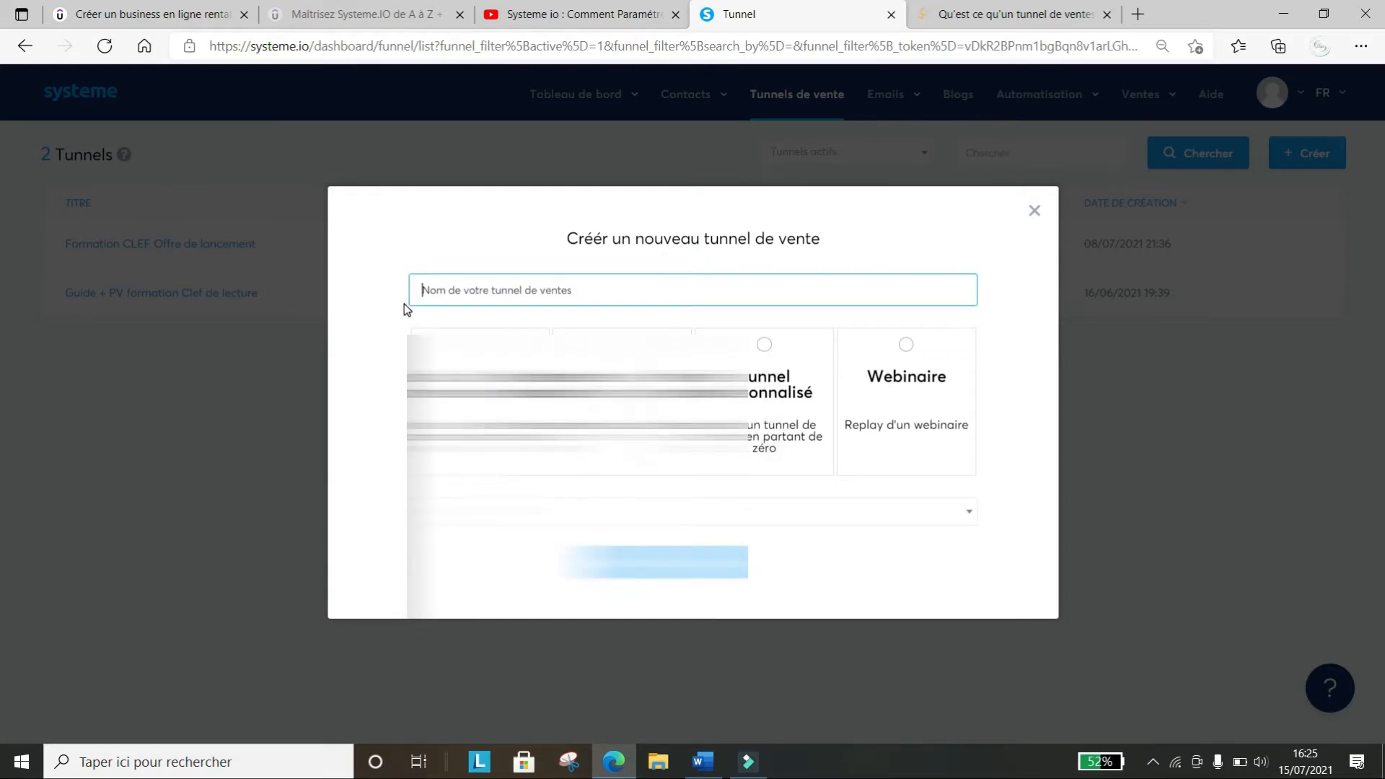
{"action": "type", "text": "exemple de tunnel"}
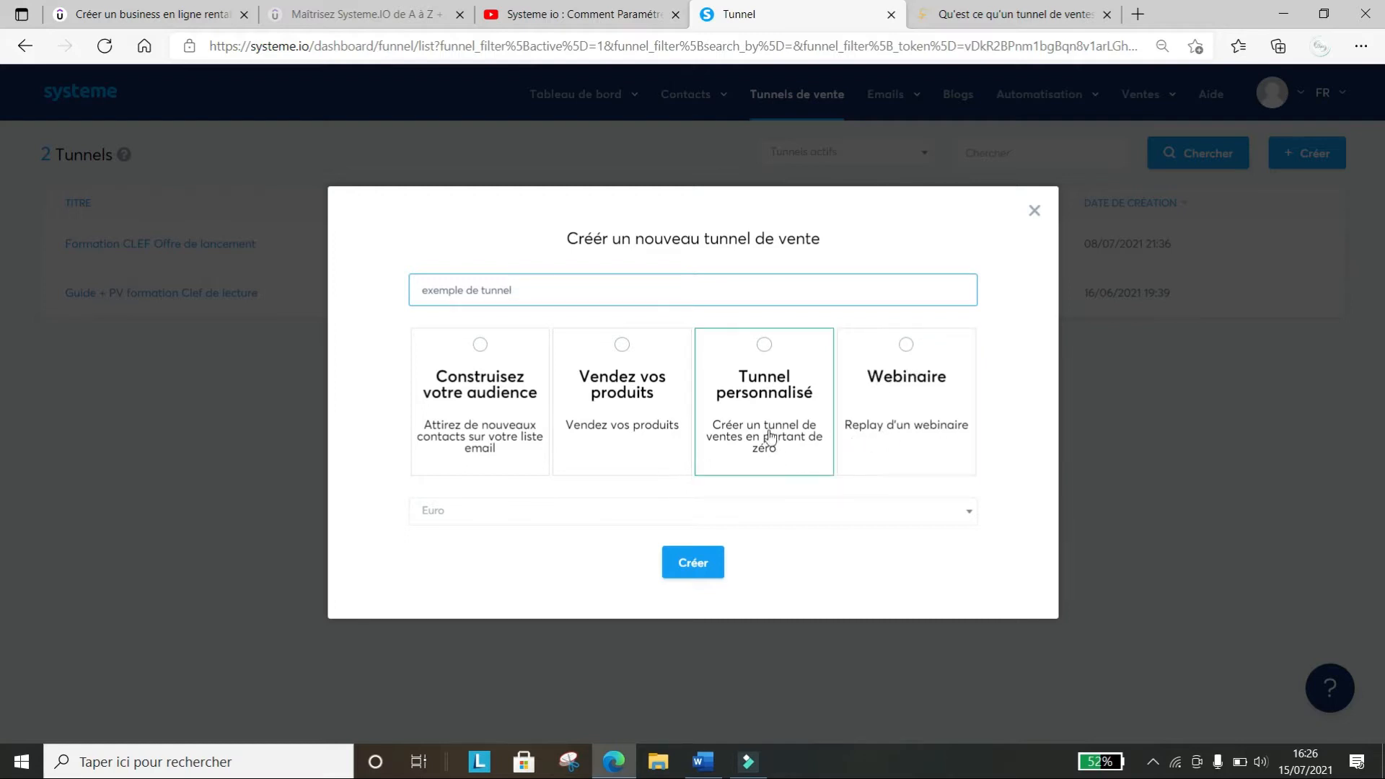
{"action": "left_click", "coordinate": [765, 346]}
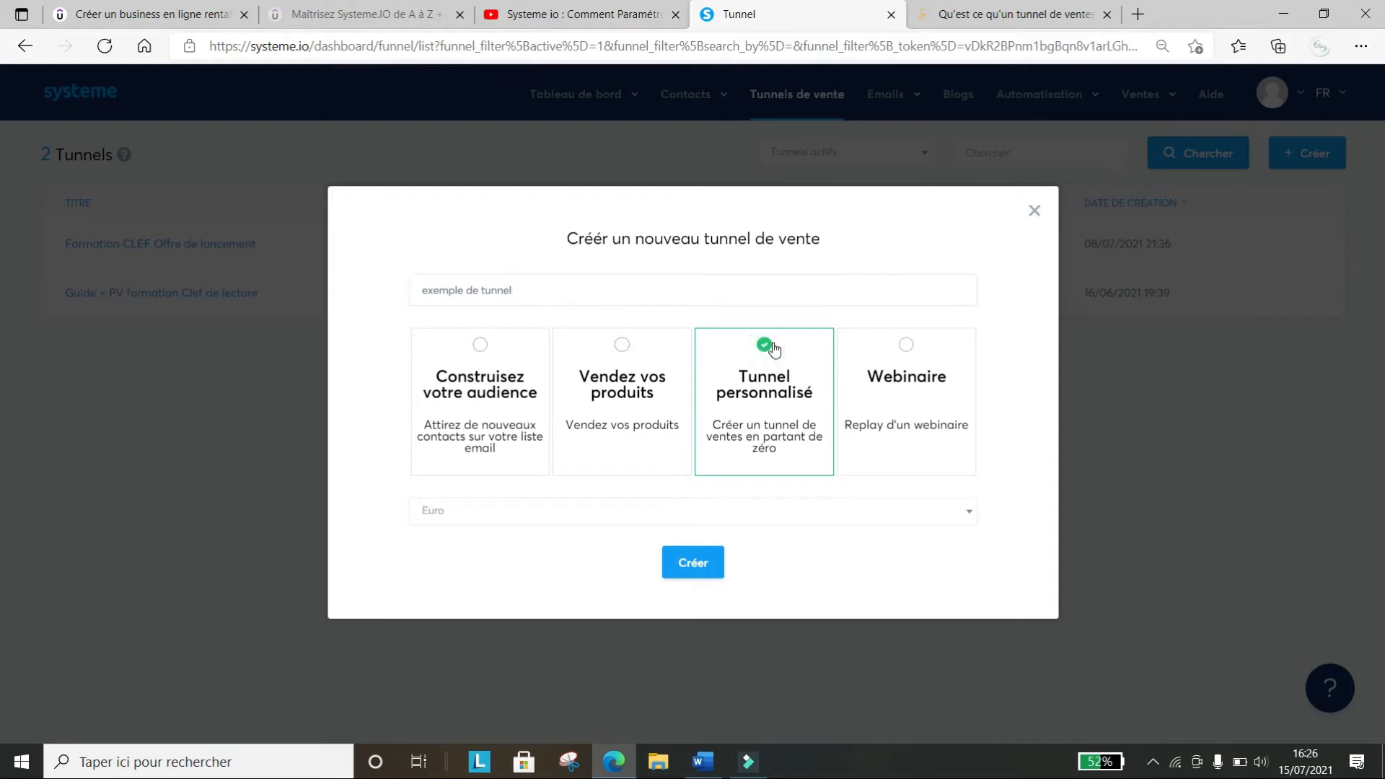
{"action": "left_click", "coordinate": [481, 514]}
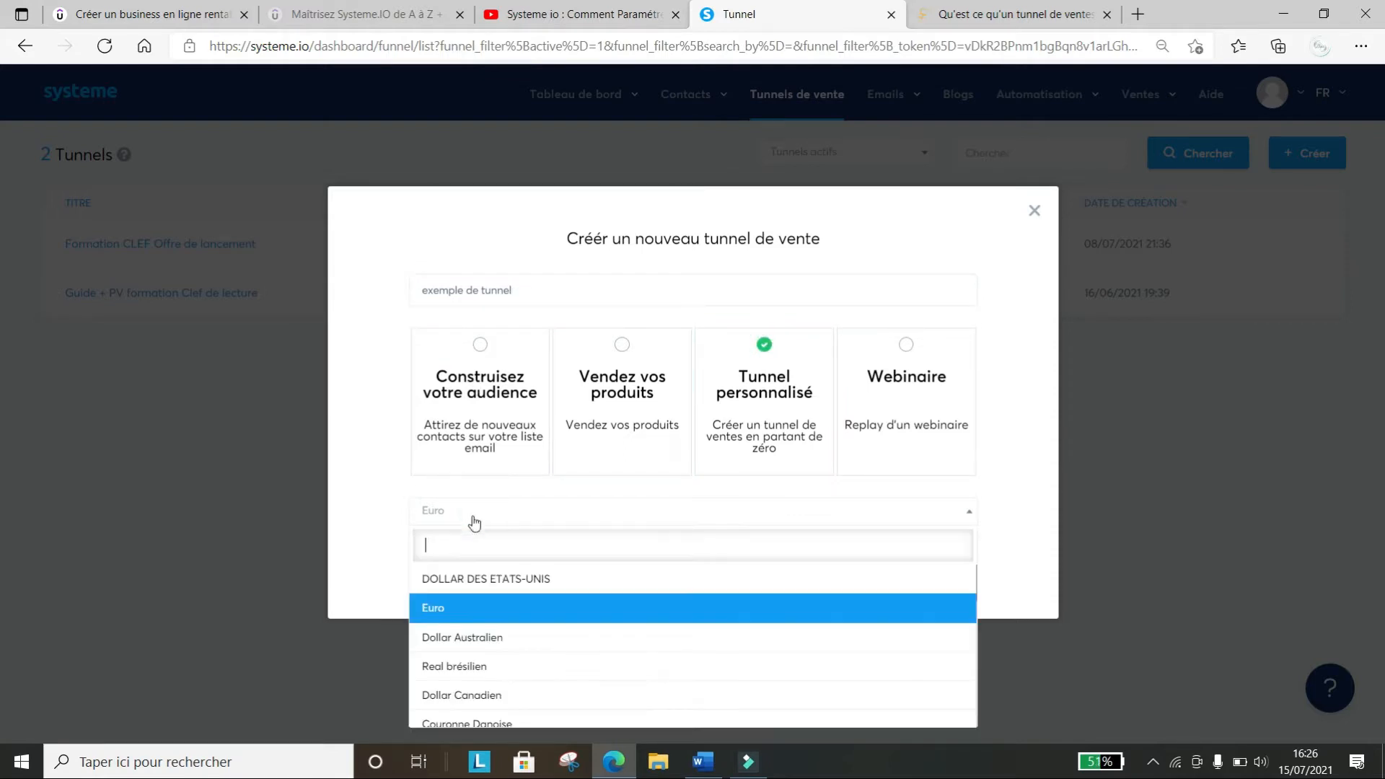
{"action": "left_click", "coordinate": [468, 612]}
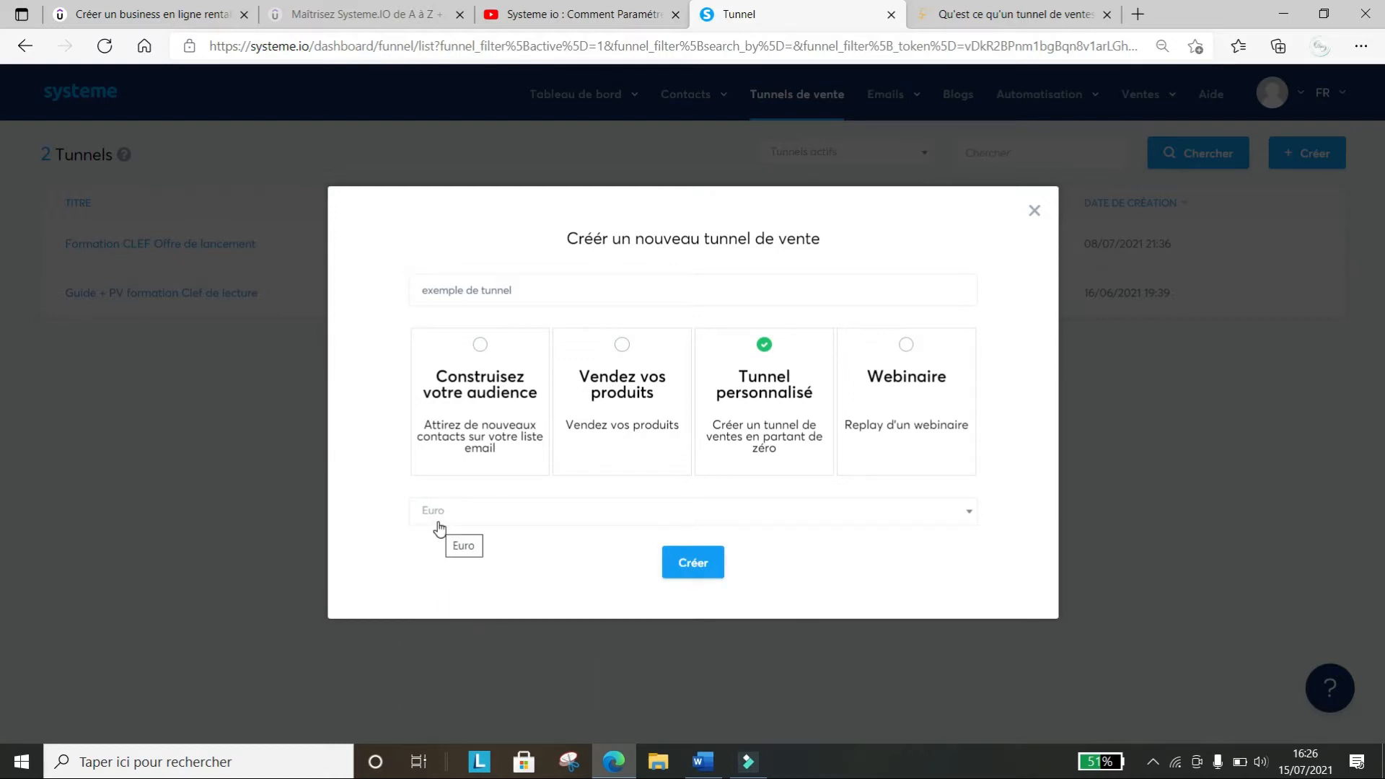
{"action": "left_click", "coordinate": [685, 566]}
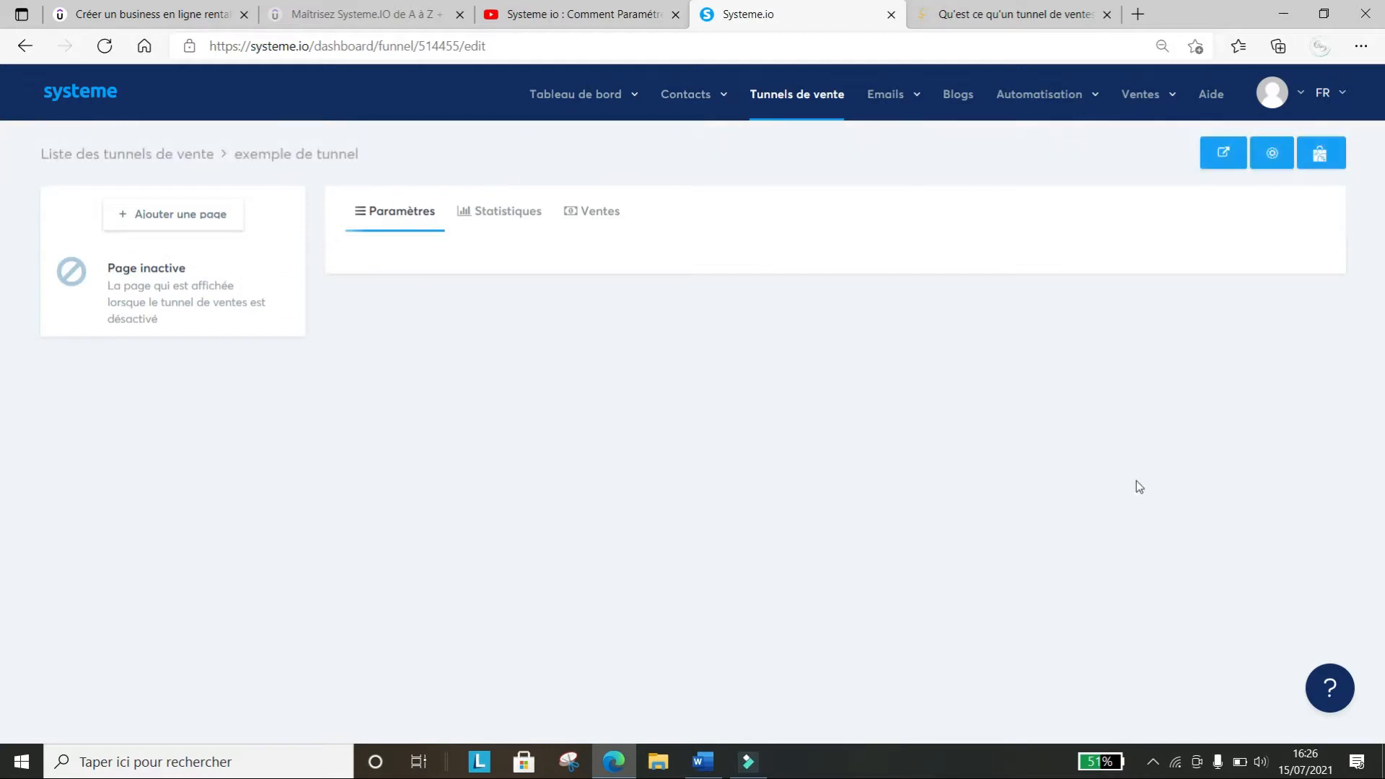
Return to the funnel list, review and save the settings of "exemple de tunnel", and view its sharing link
{"action": "left_click", "coordinate": [142, 164]}
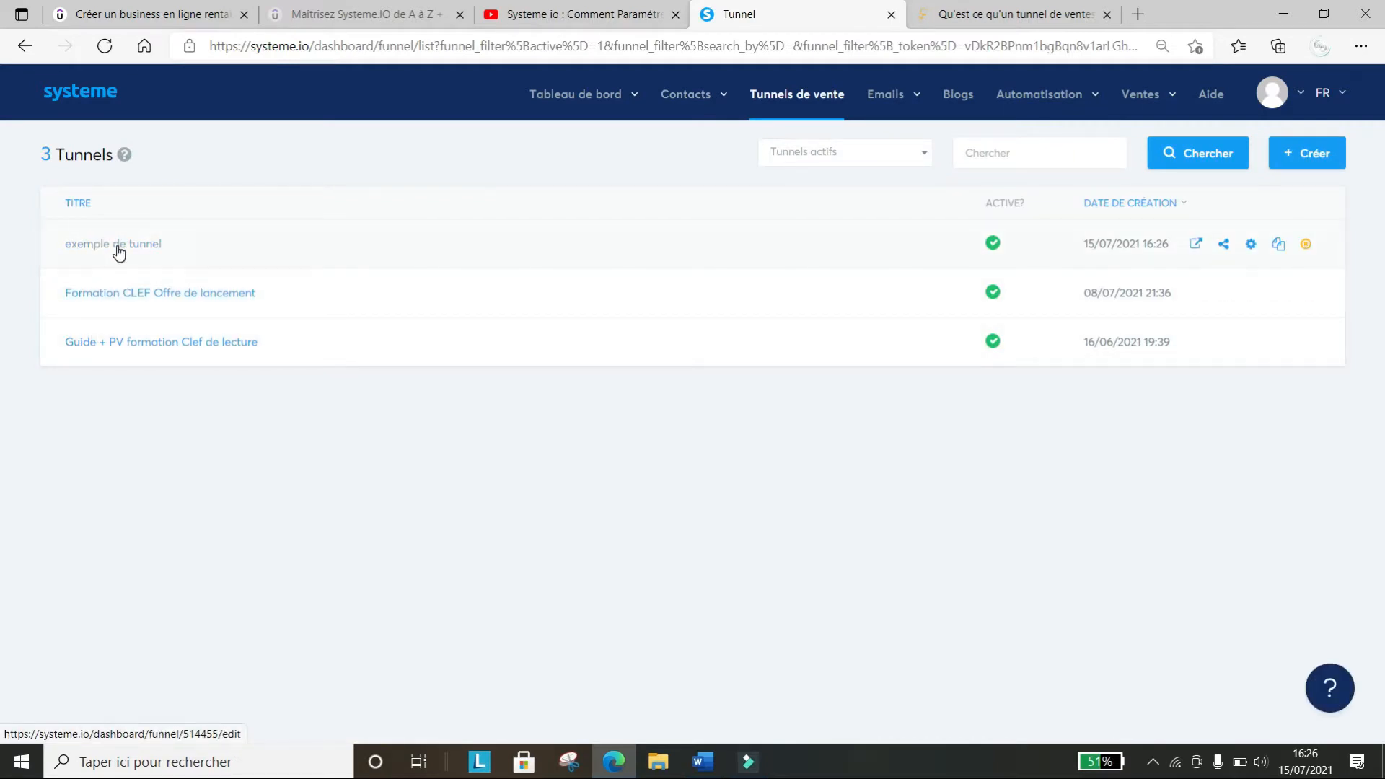
{"action": "left_click", "coordinate": [1249, 245]}
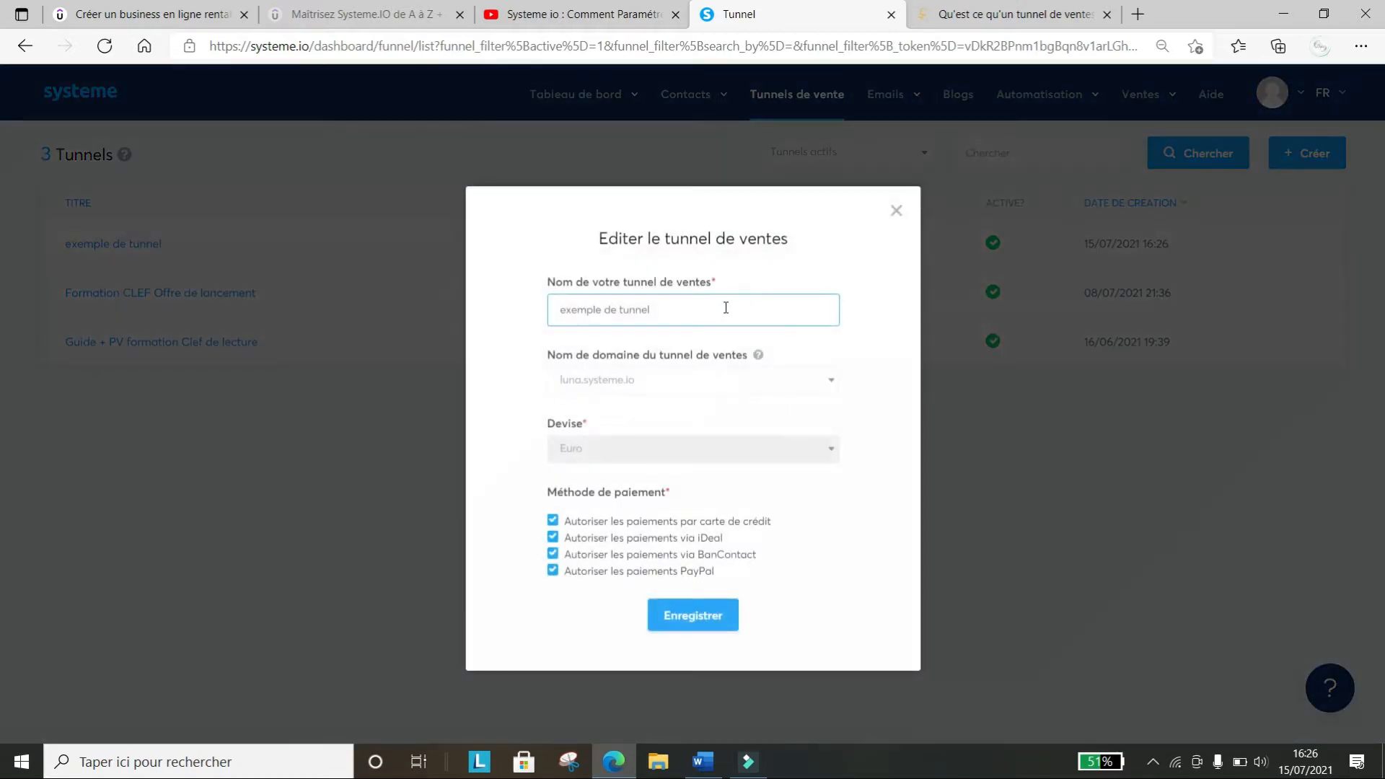
{"action": "left_click", "coordinate": [724, 308]}
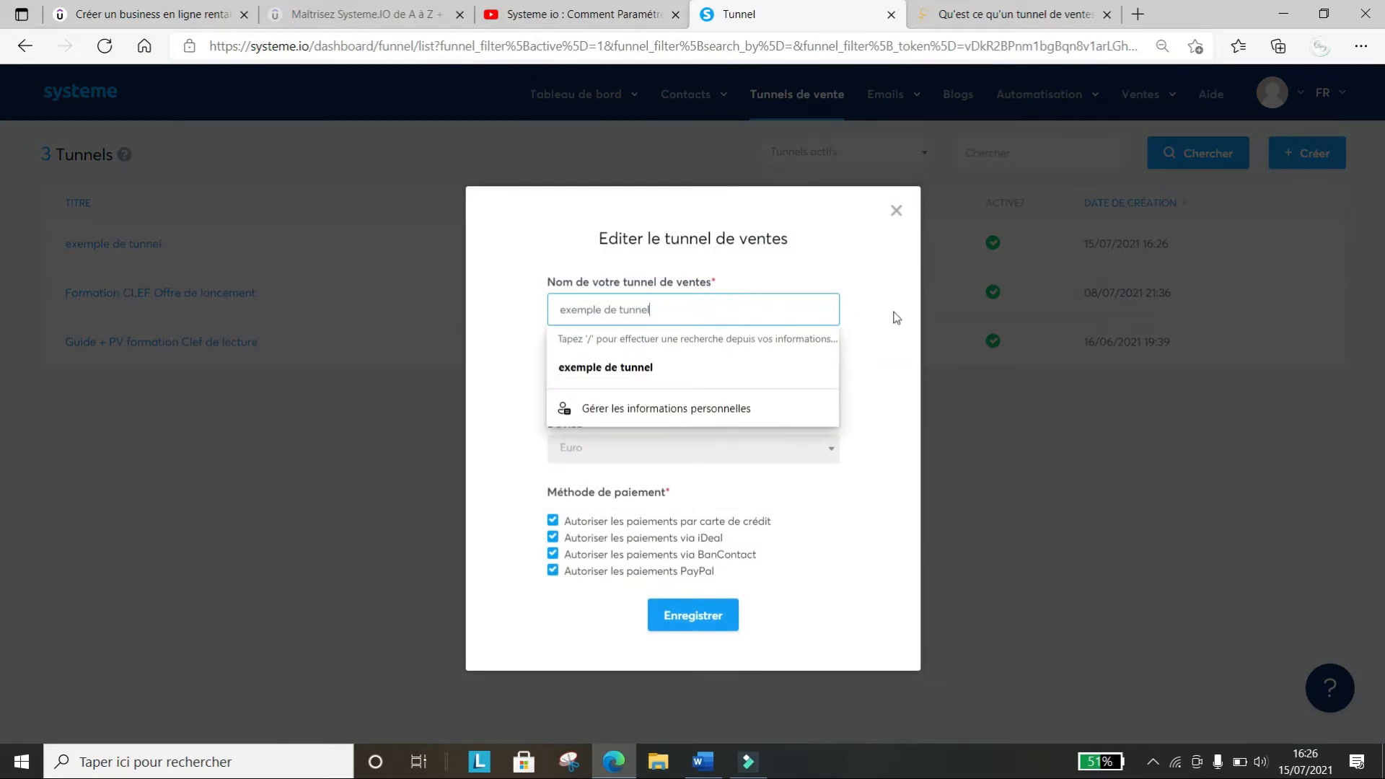
{"action": "left_click", "coordinate": [897, 318]}
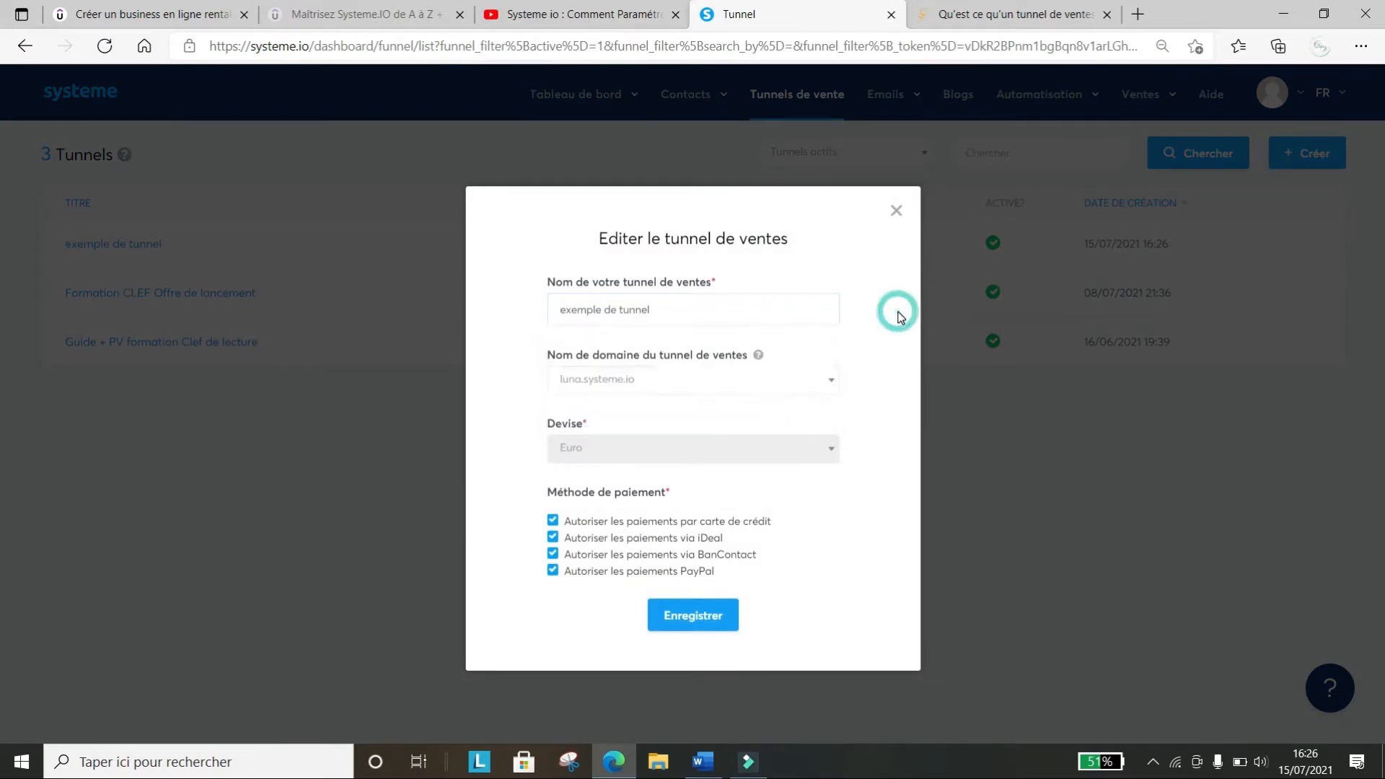
{"action": "left_click", "coordinate": [687, 620]}
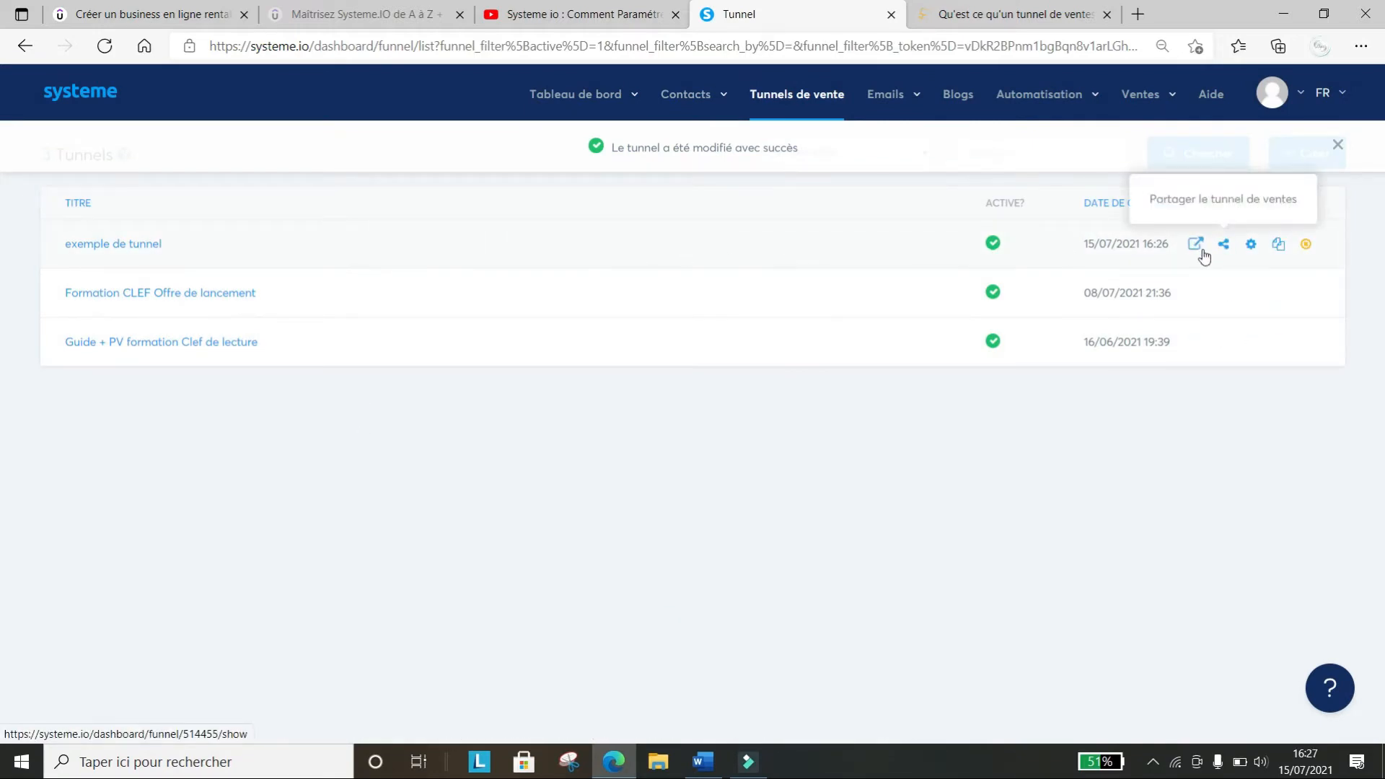
{"action": "left_click", "coordinate": [1224, 244]}
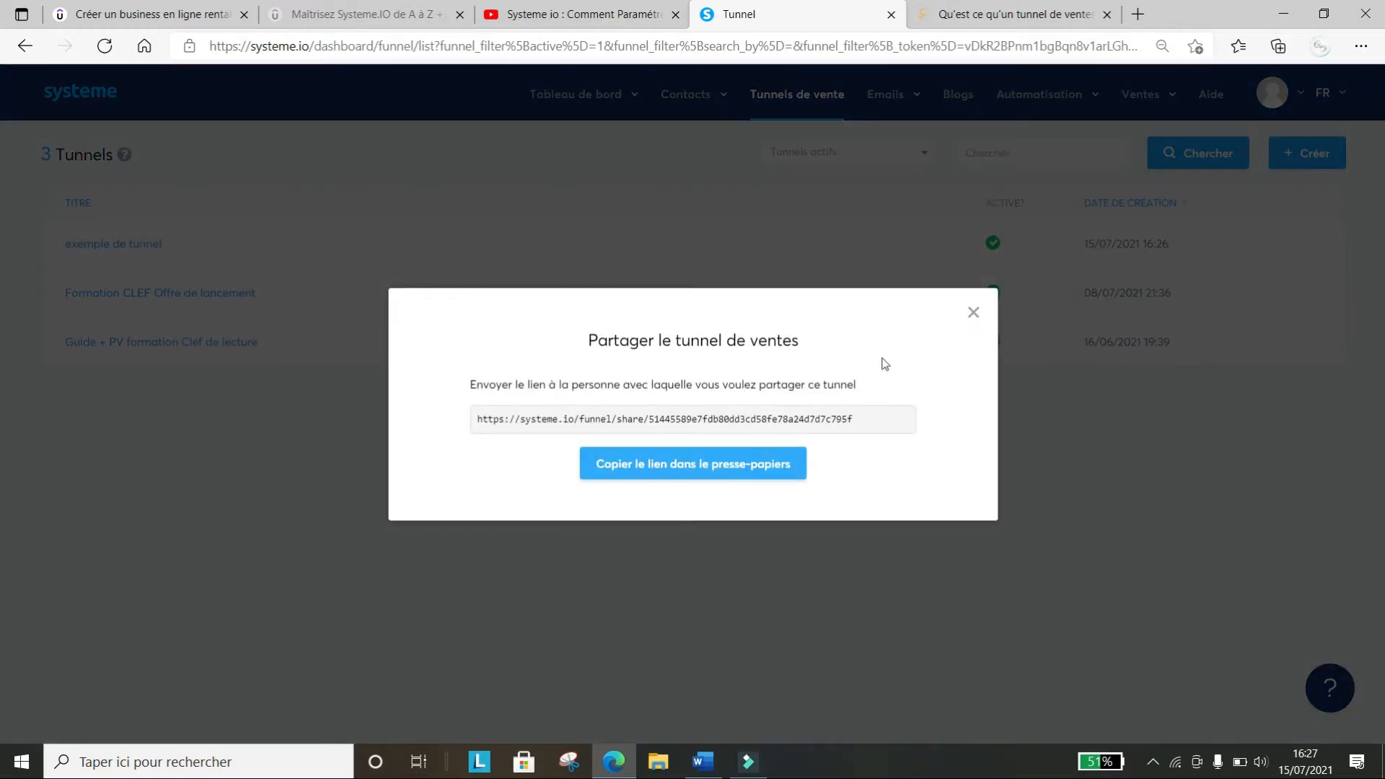
{"action": "left_click", "coordinate": [973, 312]}
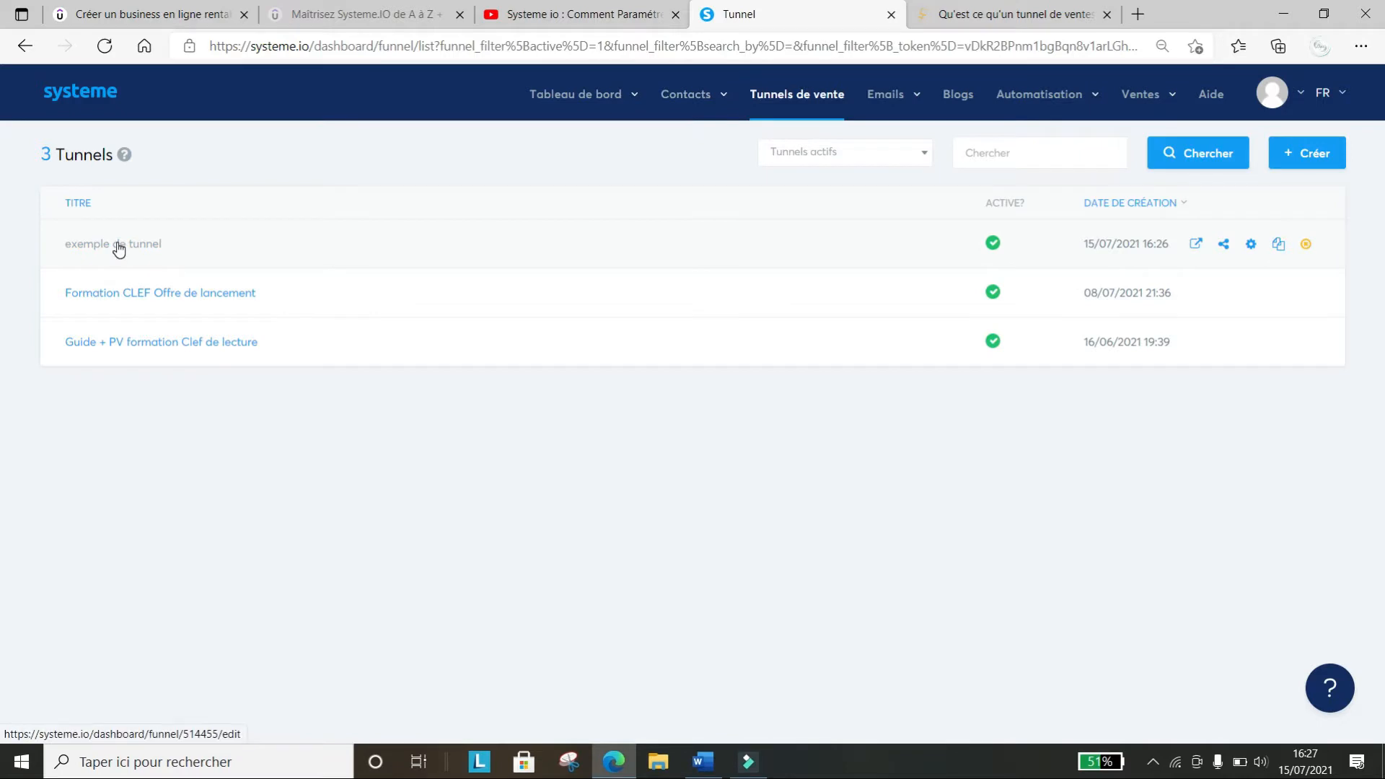
Open the "exemple de tunnel" funnel and look through its Statistiques and Ventes views, returning to Paramètres
{"action": "left_click", "coordinate": [119, 249]}
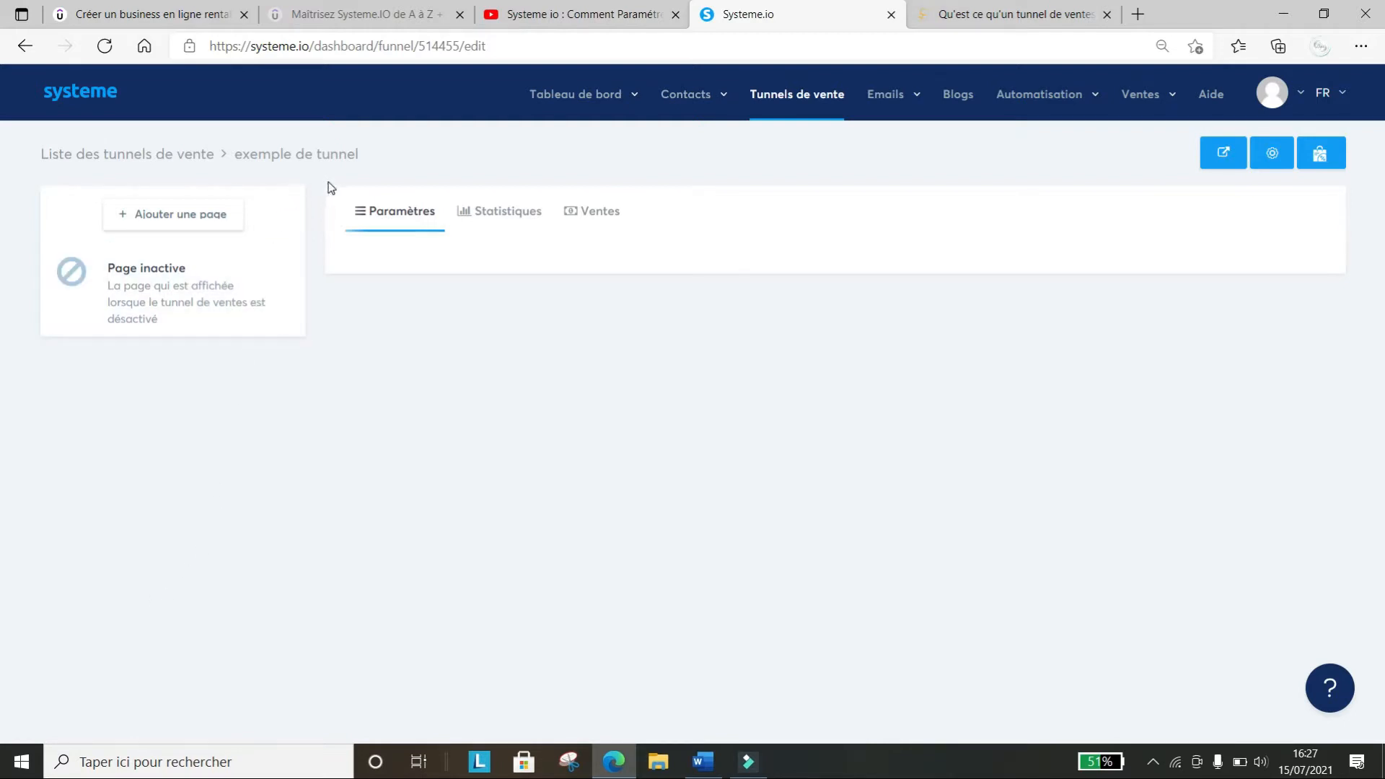
{"action": "left_click", "coordinate": [398, 220]}
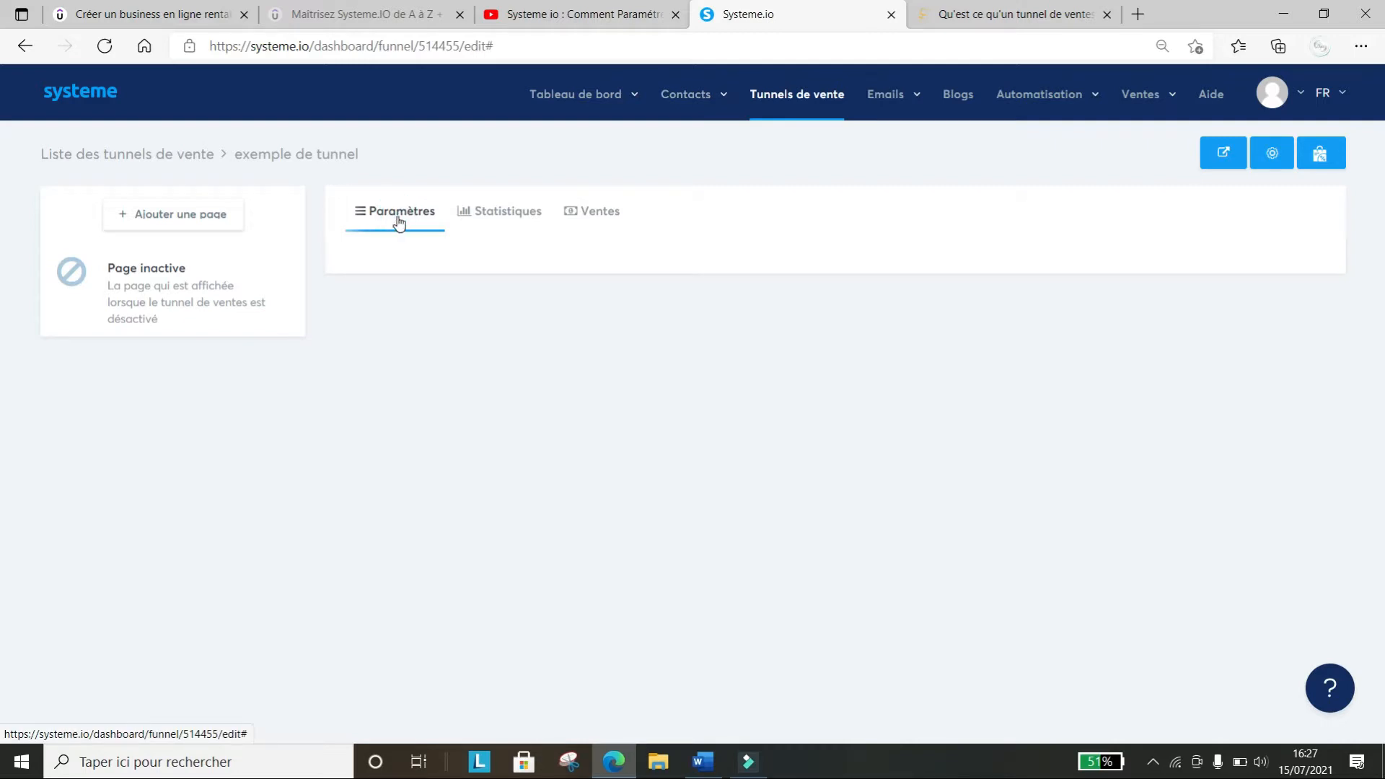
{"action": "left_click", "coordinate": [398, 222]}
{"action": "left_click", "coordinate": [512, 213]}
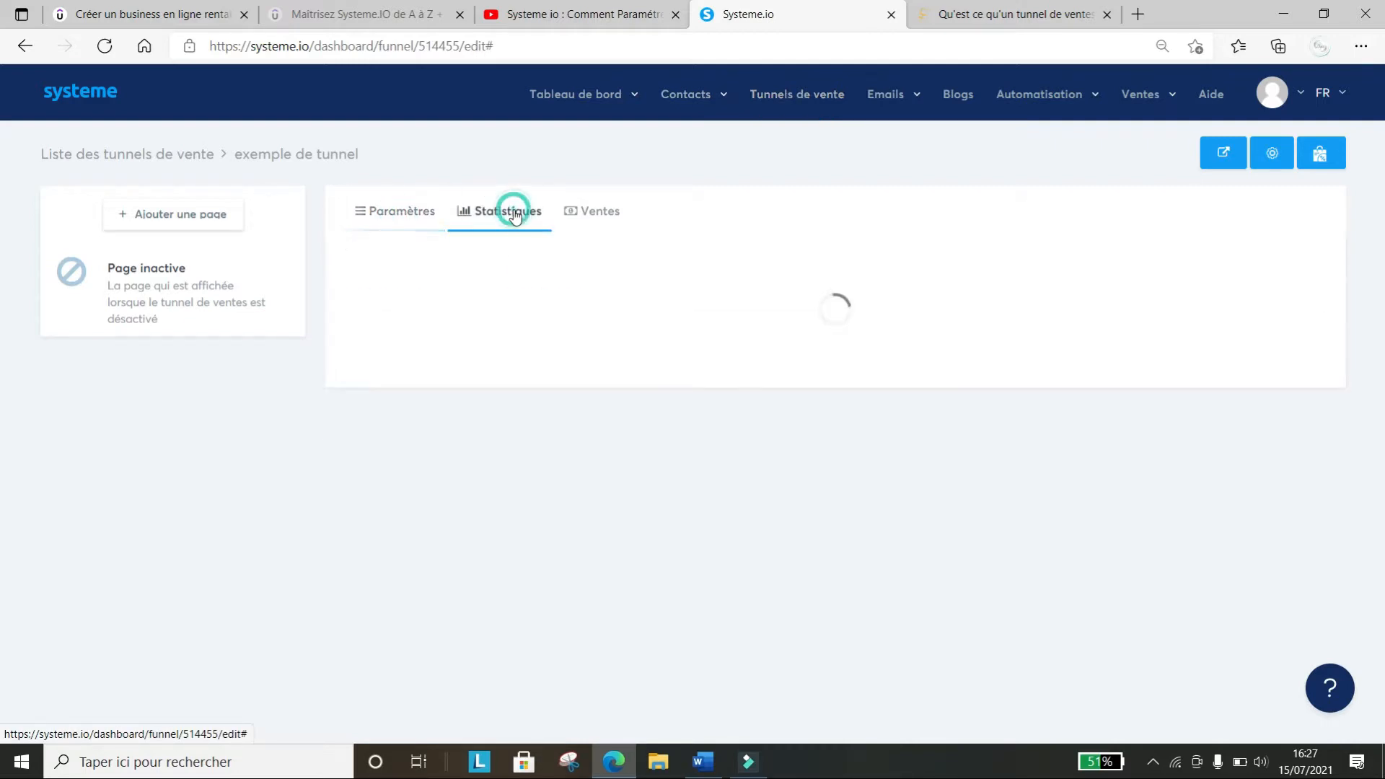
{"action": "left_click", "coordinate": [602, 211]}
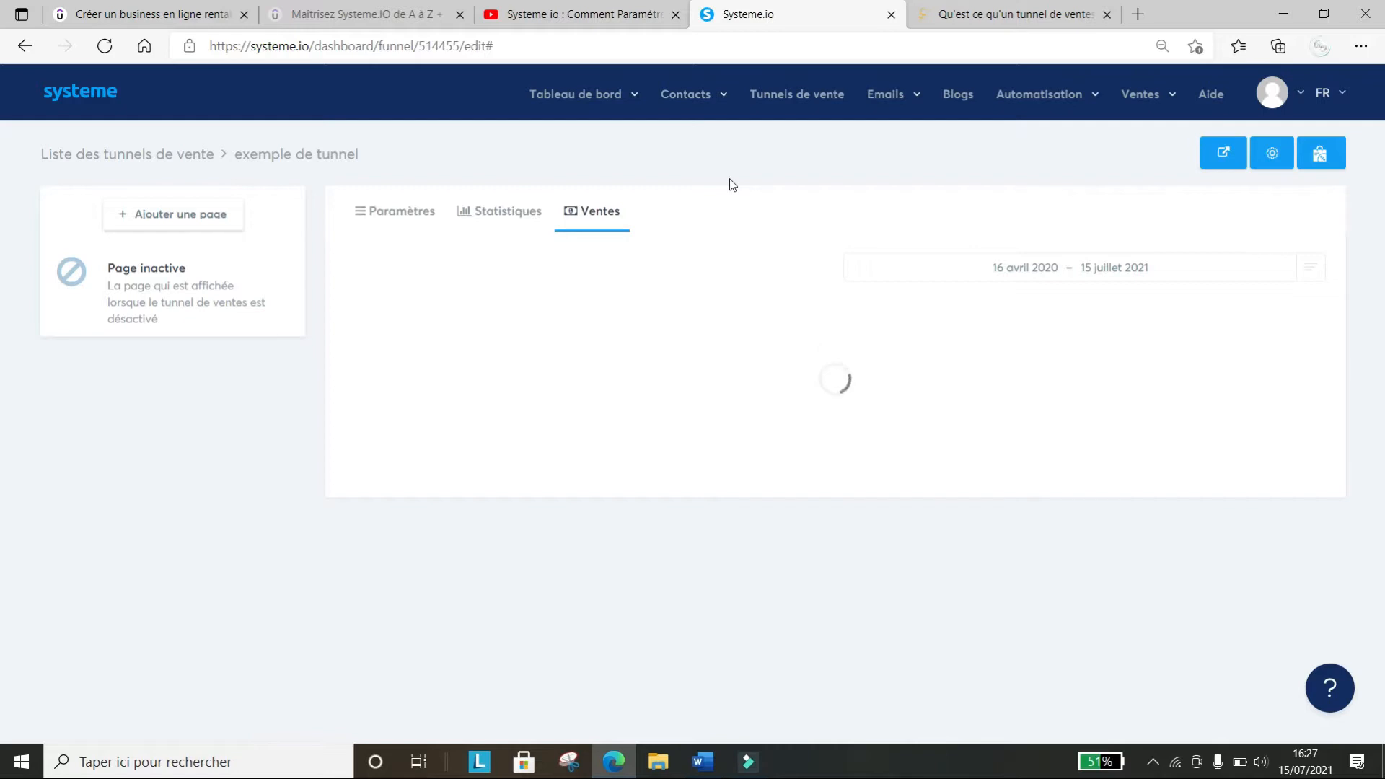
{"action": "left_click", "coordinate": [395, 210]}
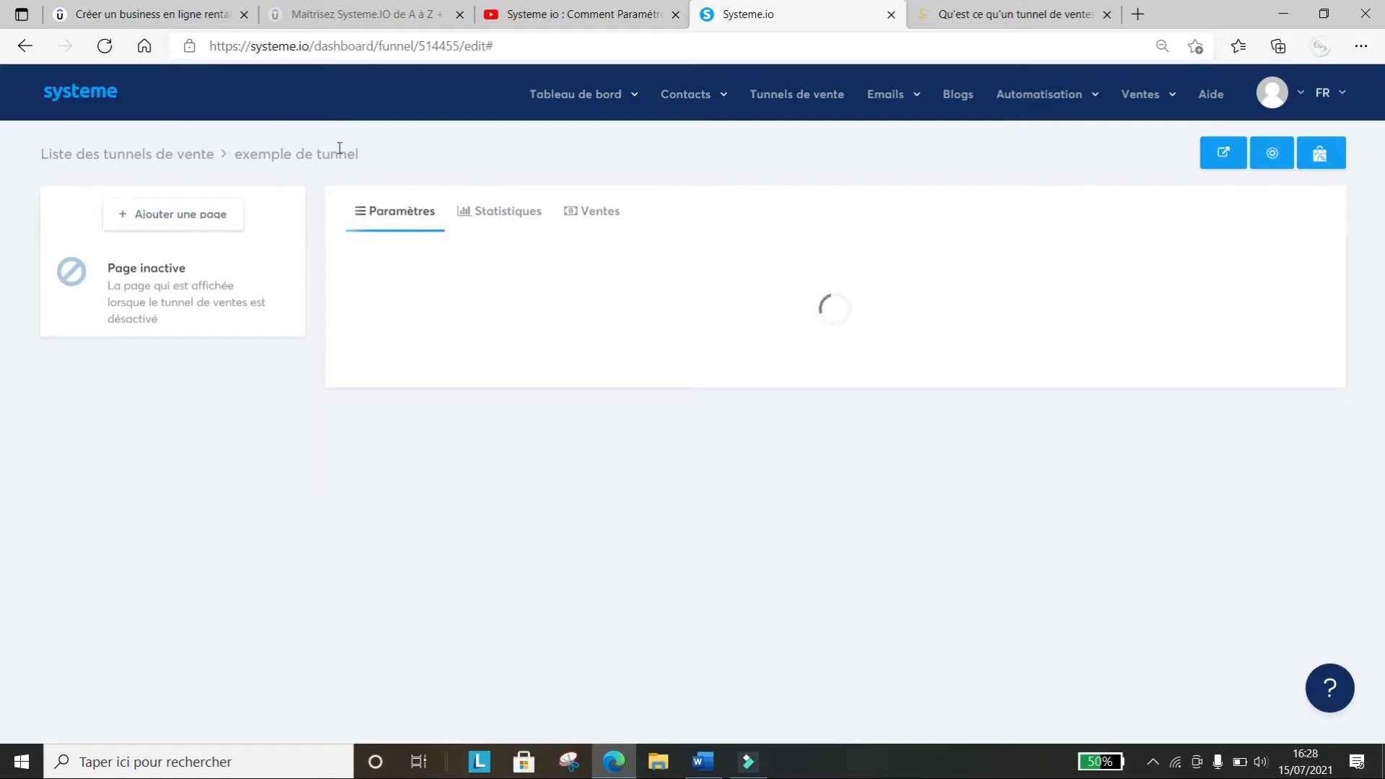
Add a page named "page de capture" of type Page de capture to the funnel and save it
{"action": "left_click", "coordinate": [165, 221]}
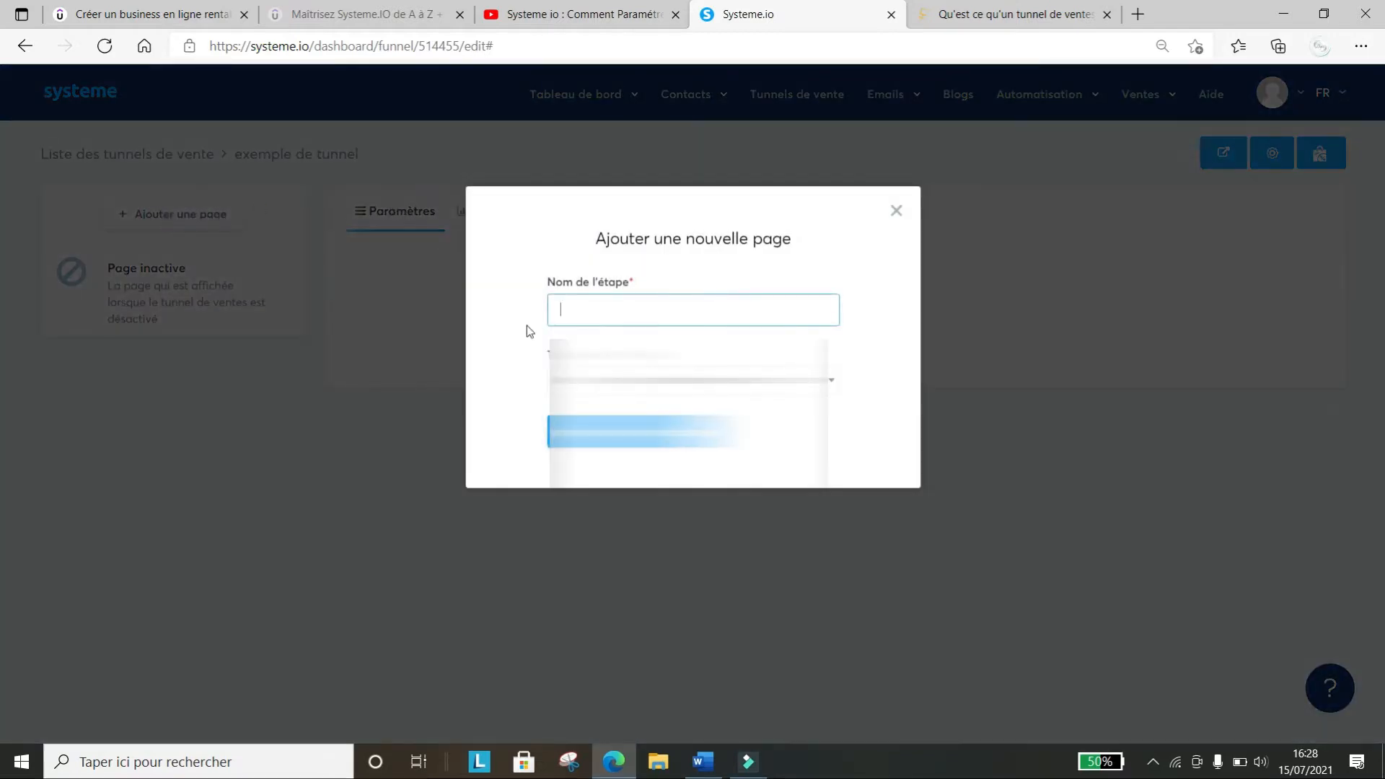
{"action": "left_click", "coordinate": [568, 315]}
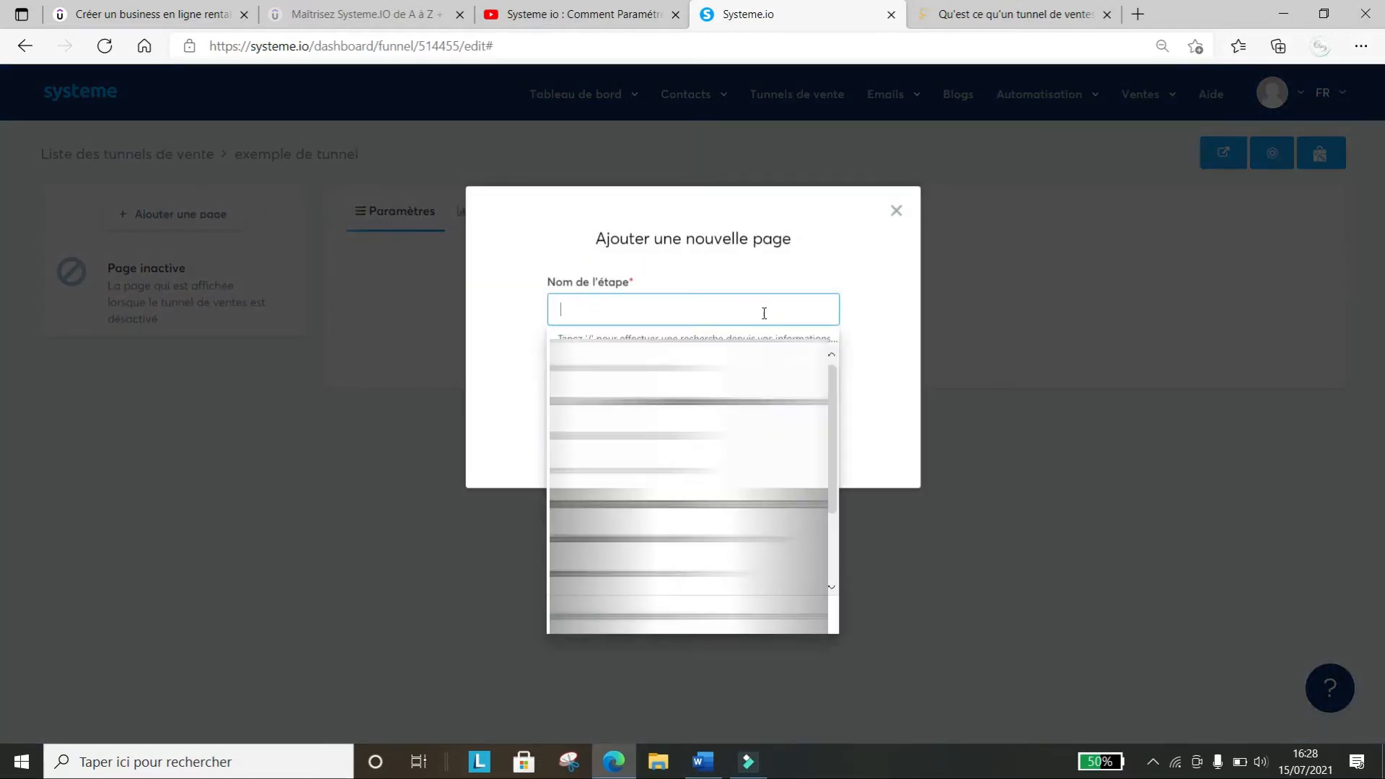
{"action": "type", "text": "page"}
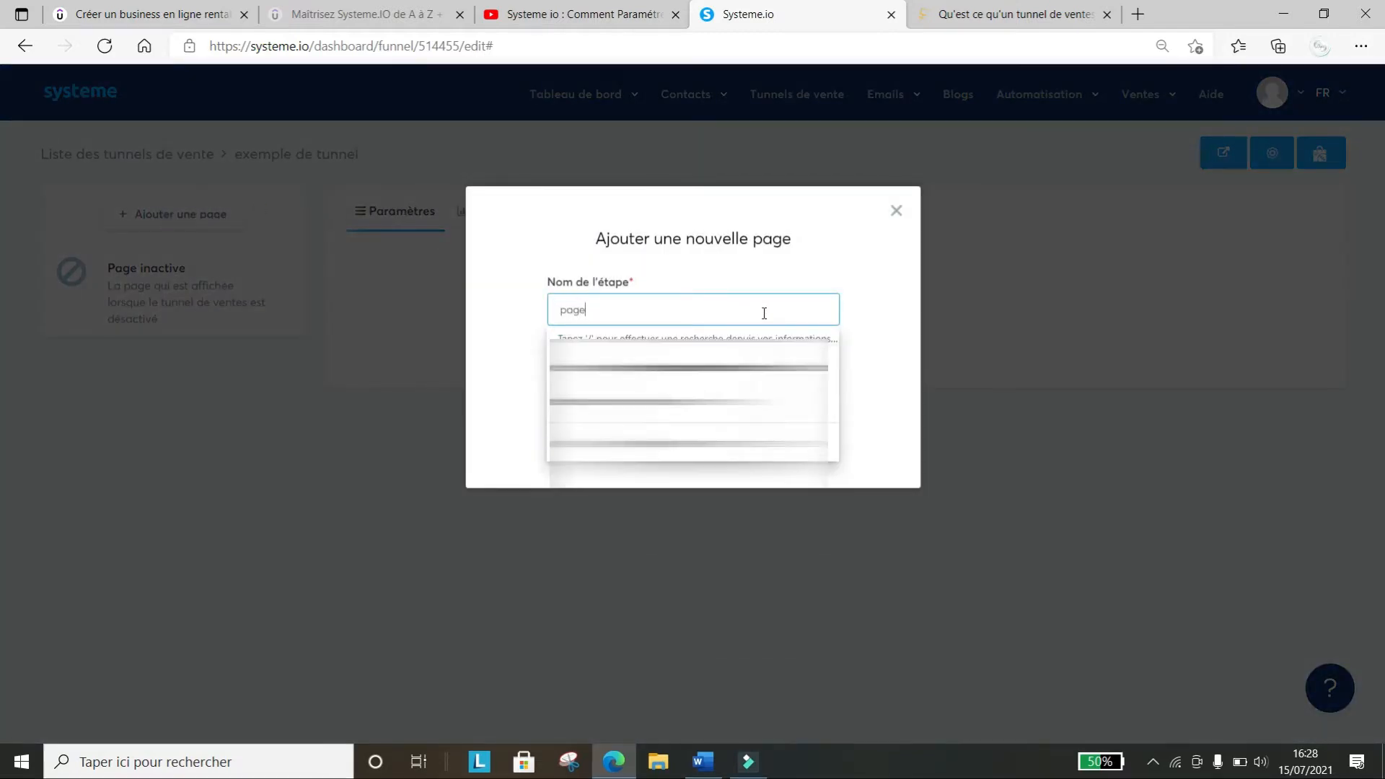
{"action": "type", "text": " deco"}
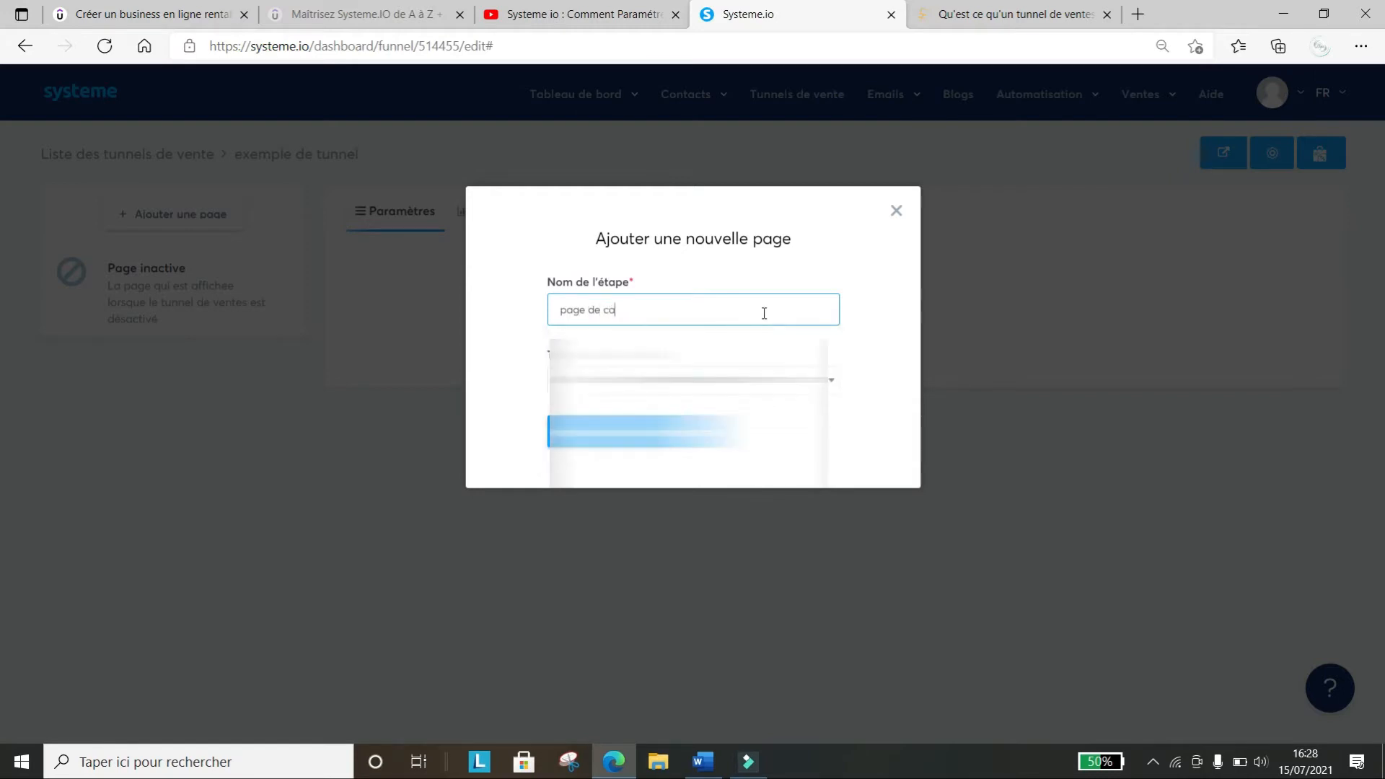
{"action": "type", "text": "pture"}
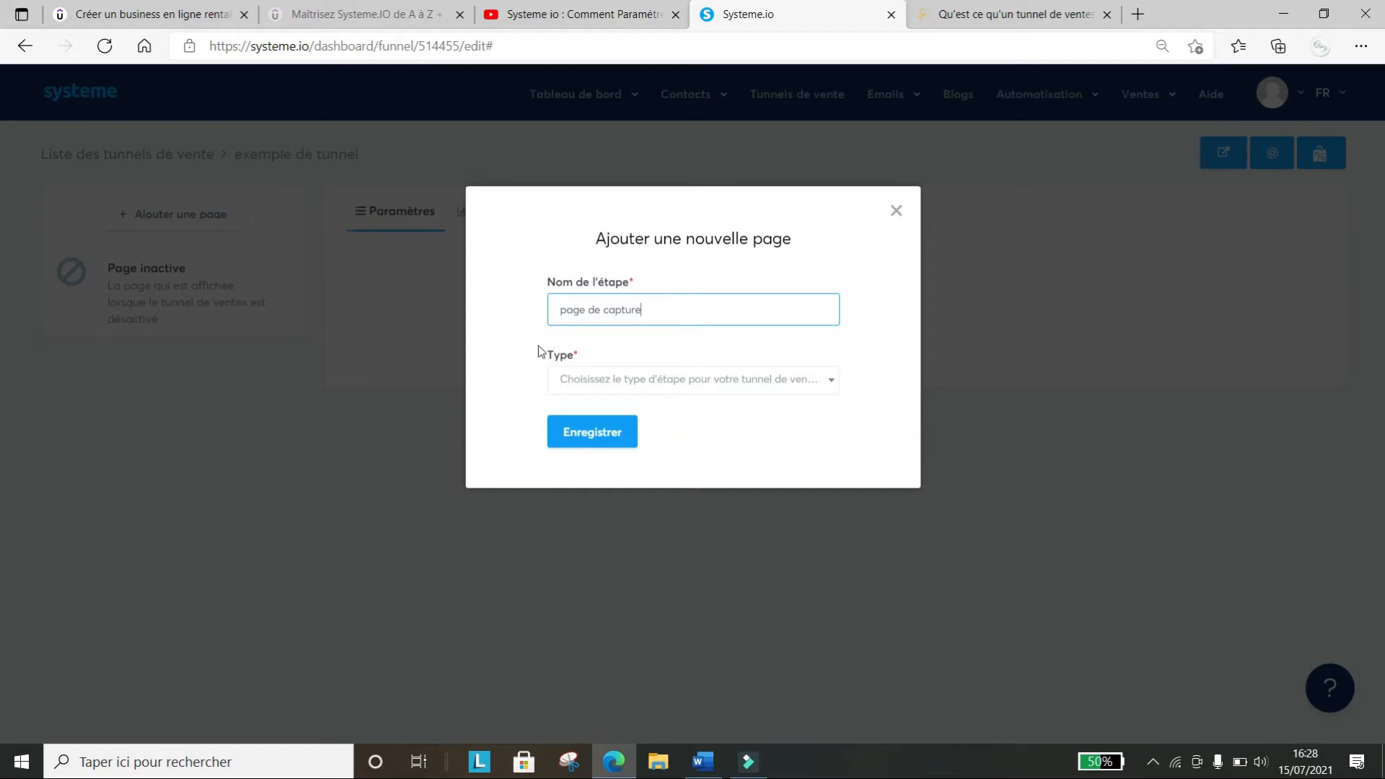
{"action": "left_click", "coordinate": [833, 380]}
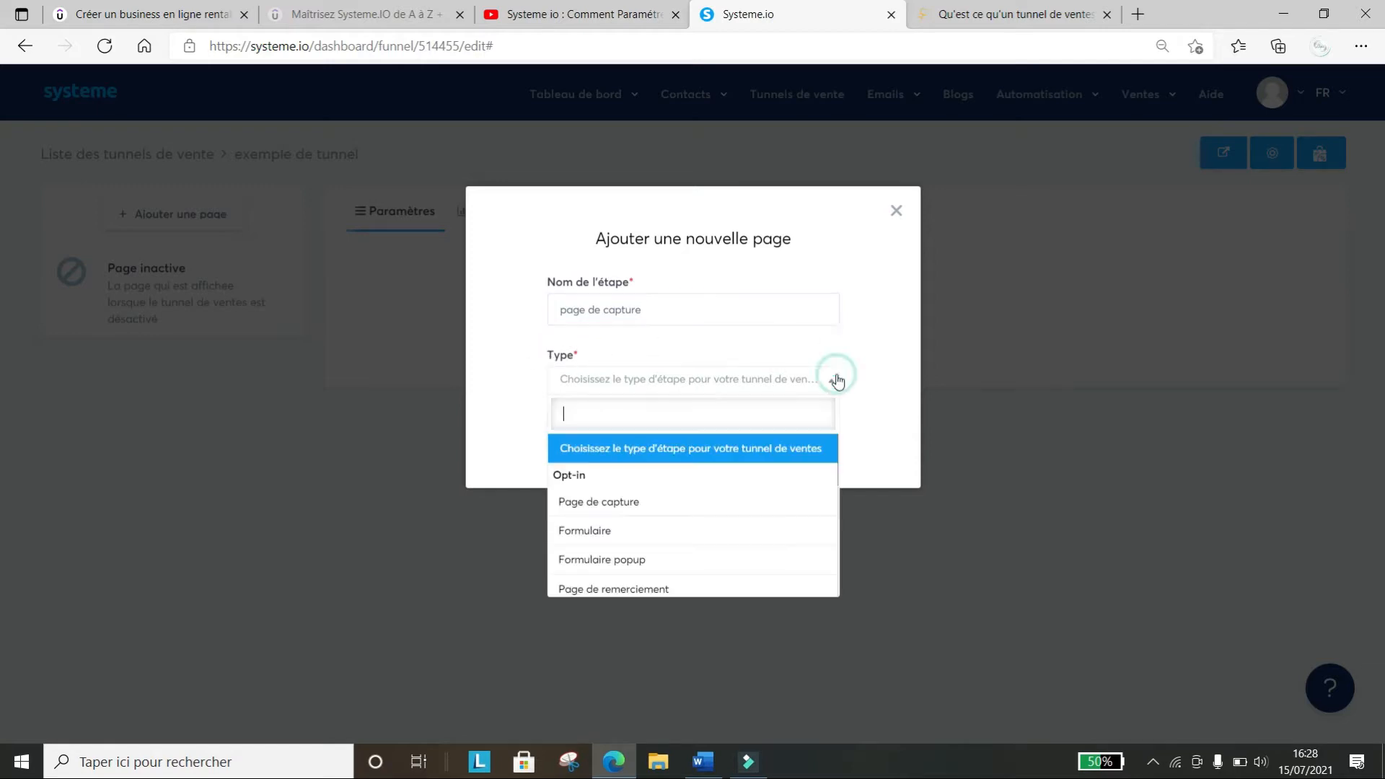
{"action": "left_click", "coordinate": [609, 505]}
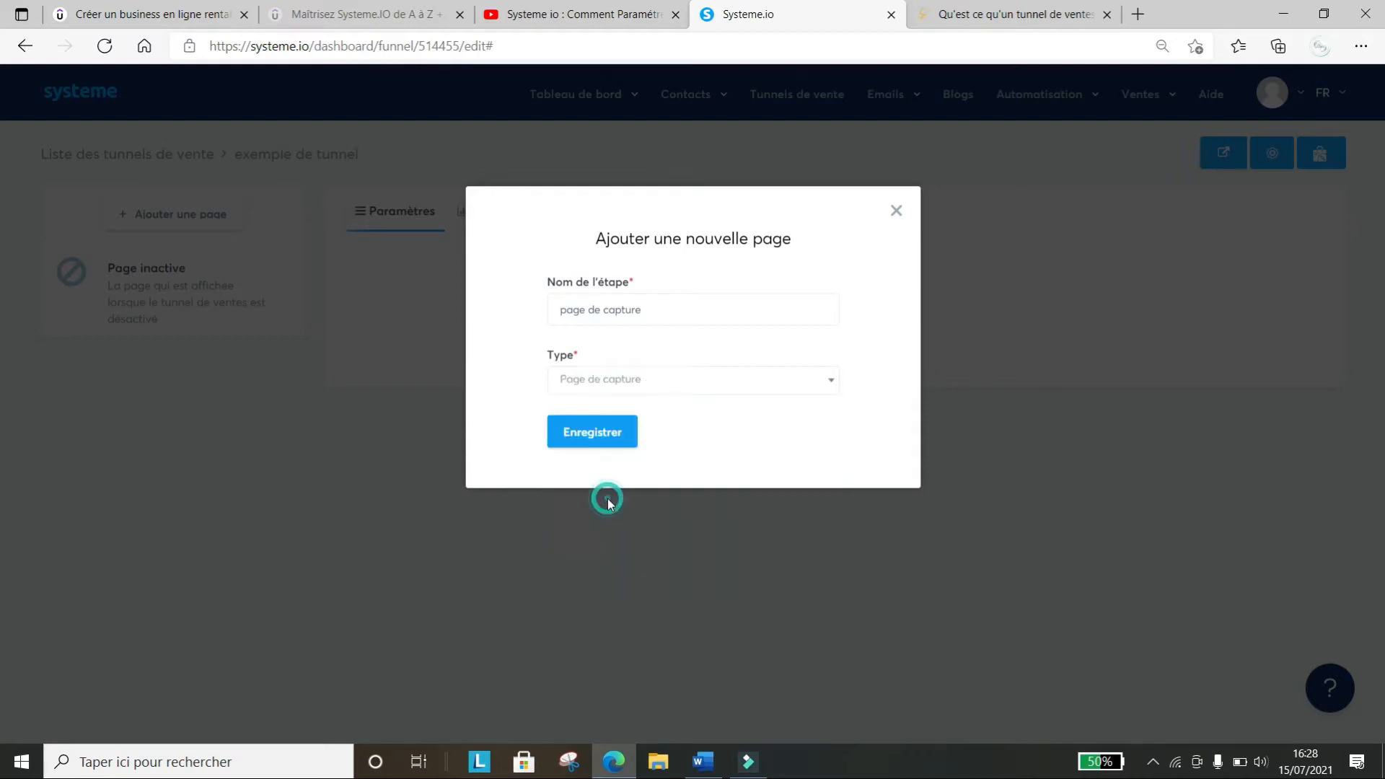
{"action": "left_click", "coordinate": [575, 424]}
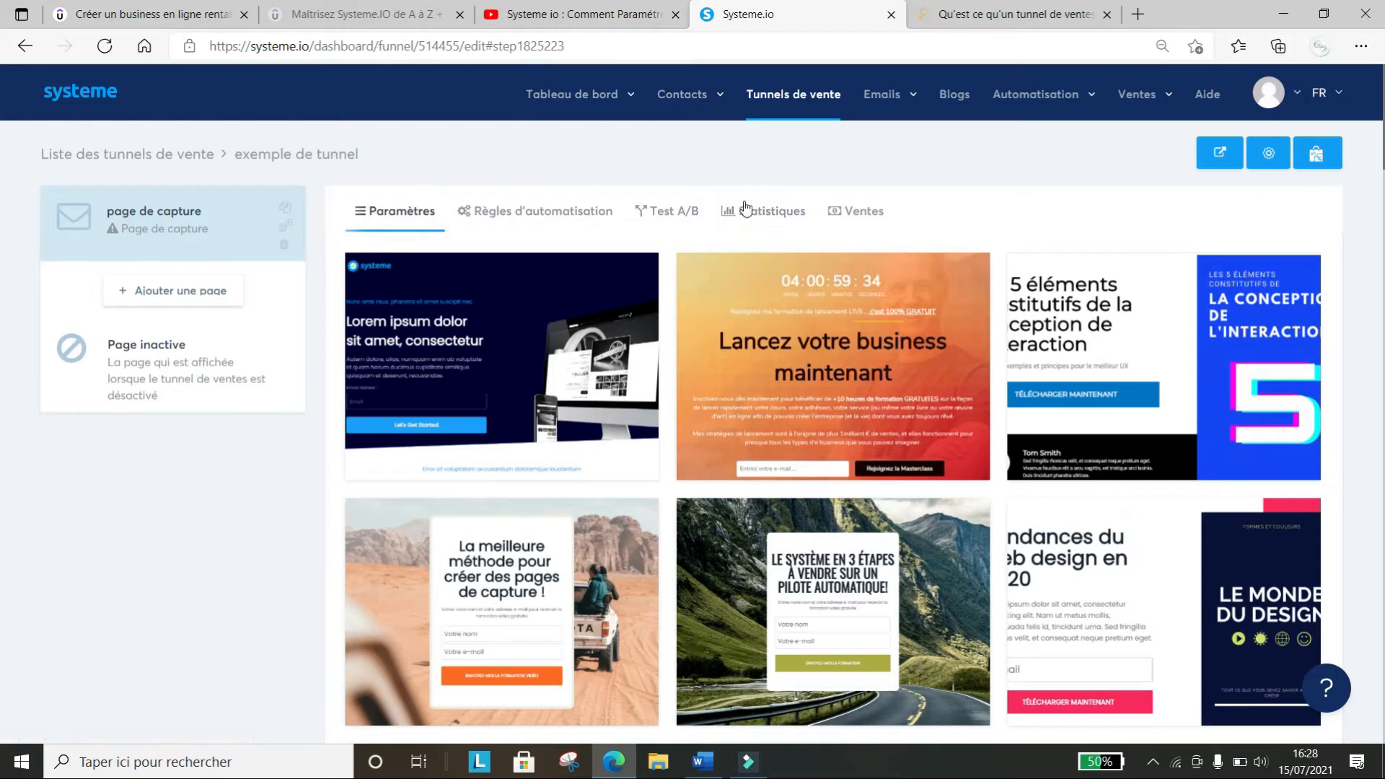
Browse the capture page templates and select "La meilleure méthode pour créer des pages de capture !" for the page
{"action": "mouse_move", "coordinate": [570, 95]}
{"action": "scroll", "coordinate": [2, 181], "scroll_direction": "down", "scroll_amount": 8}
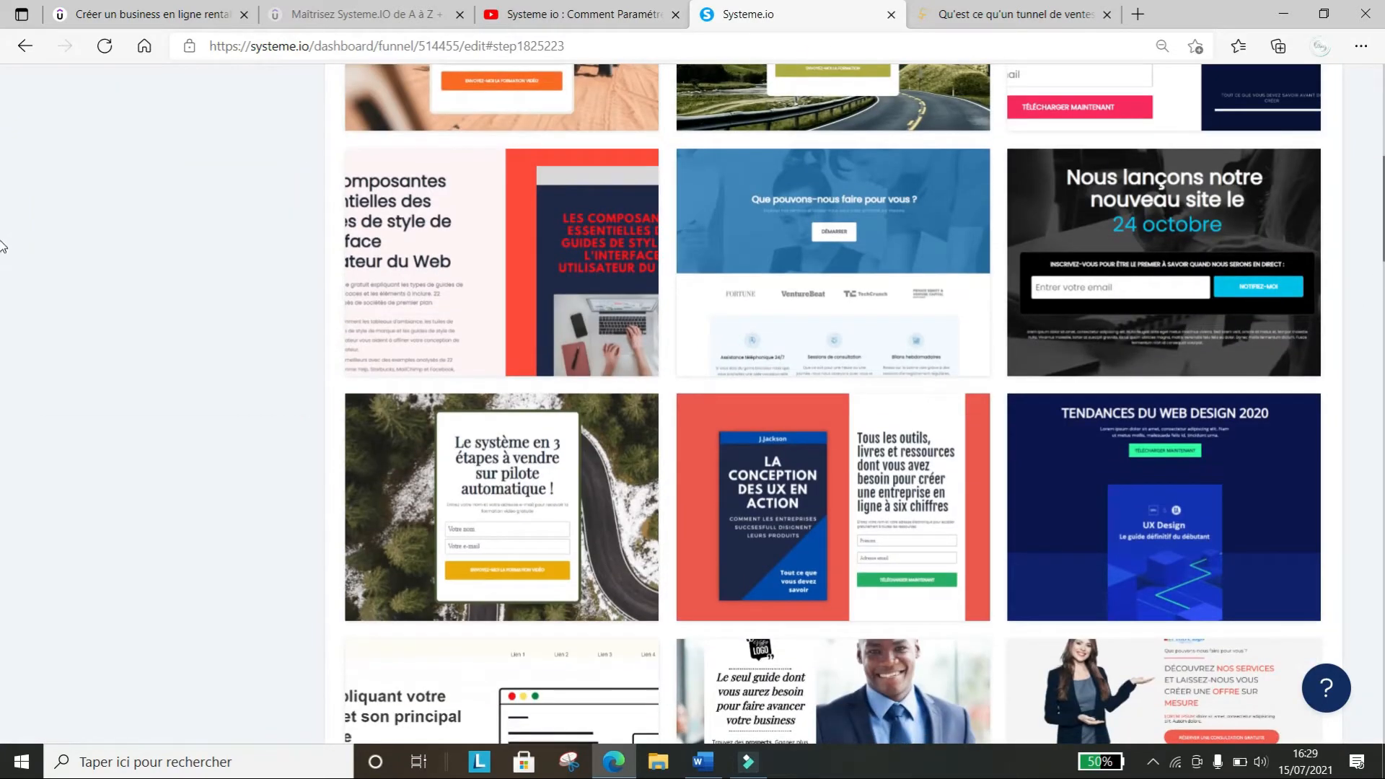
{"action": "scroll", "coordinate": [2, 246], "scroll_direction": "down", "scroll_amount": 20}
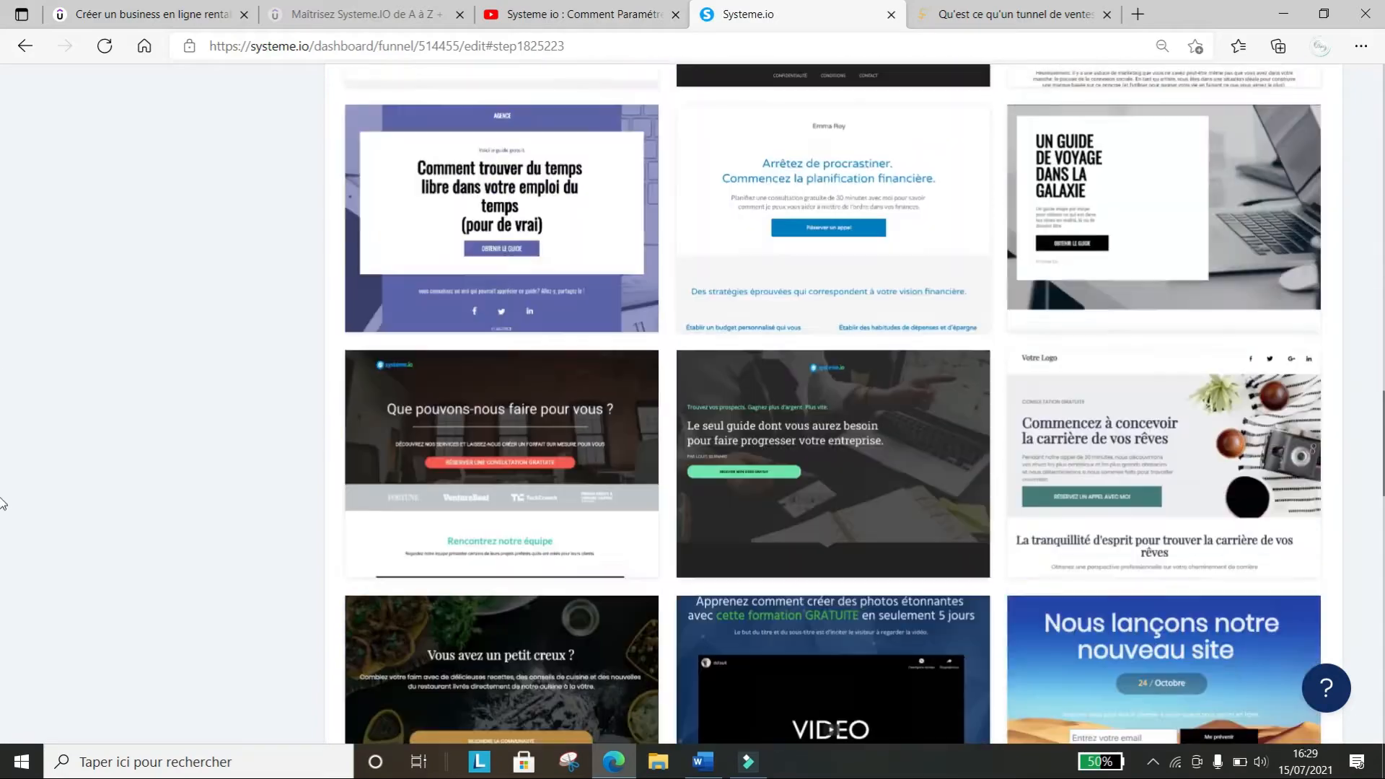
{"action": "scroll", "coordinate": [3, 503], "scroll_direction": "down", "scroll_amount": 20}
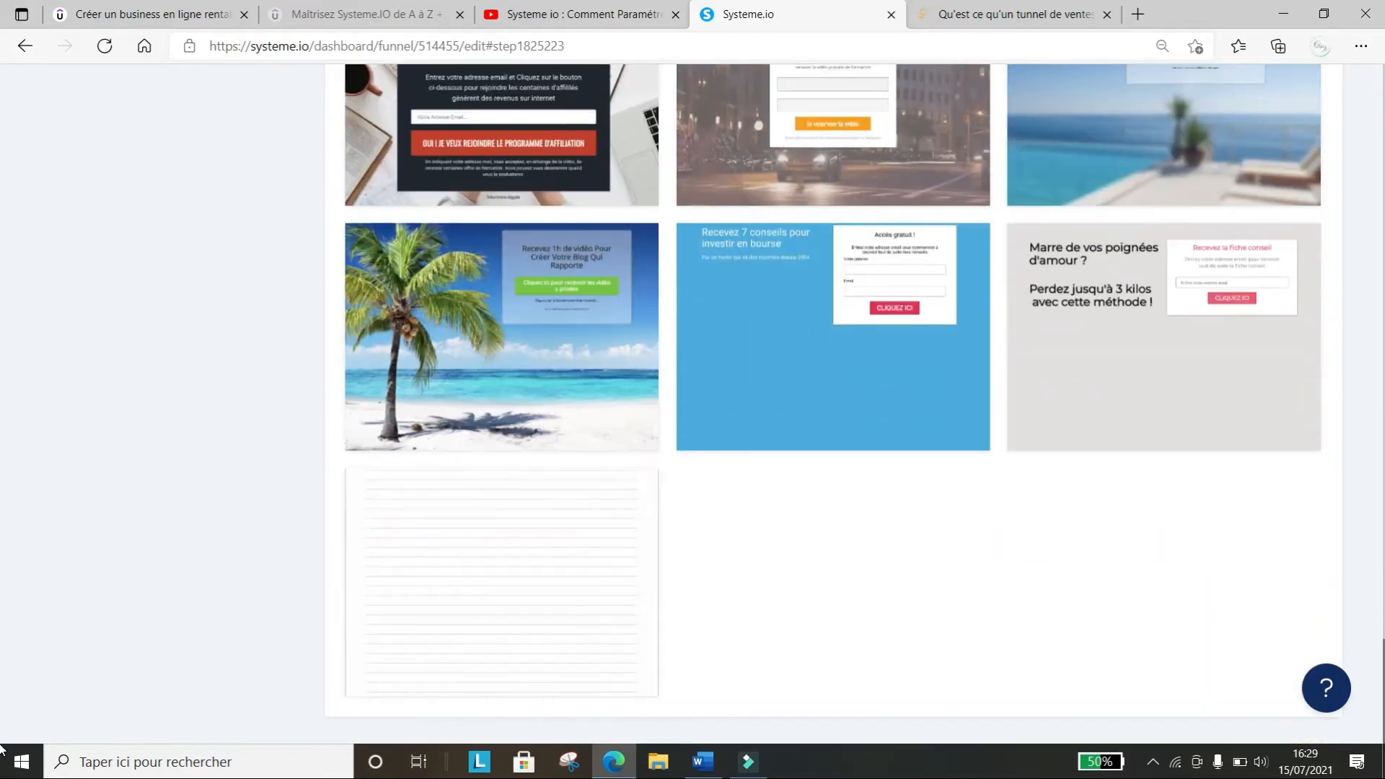
{"action": "mouse_move", "coordinate": [481, 626]}
{"action": "scroll", "coordinate": [2, 667], "scroll_direction": "up", "scroll_amount": 2}
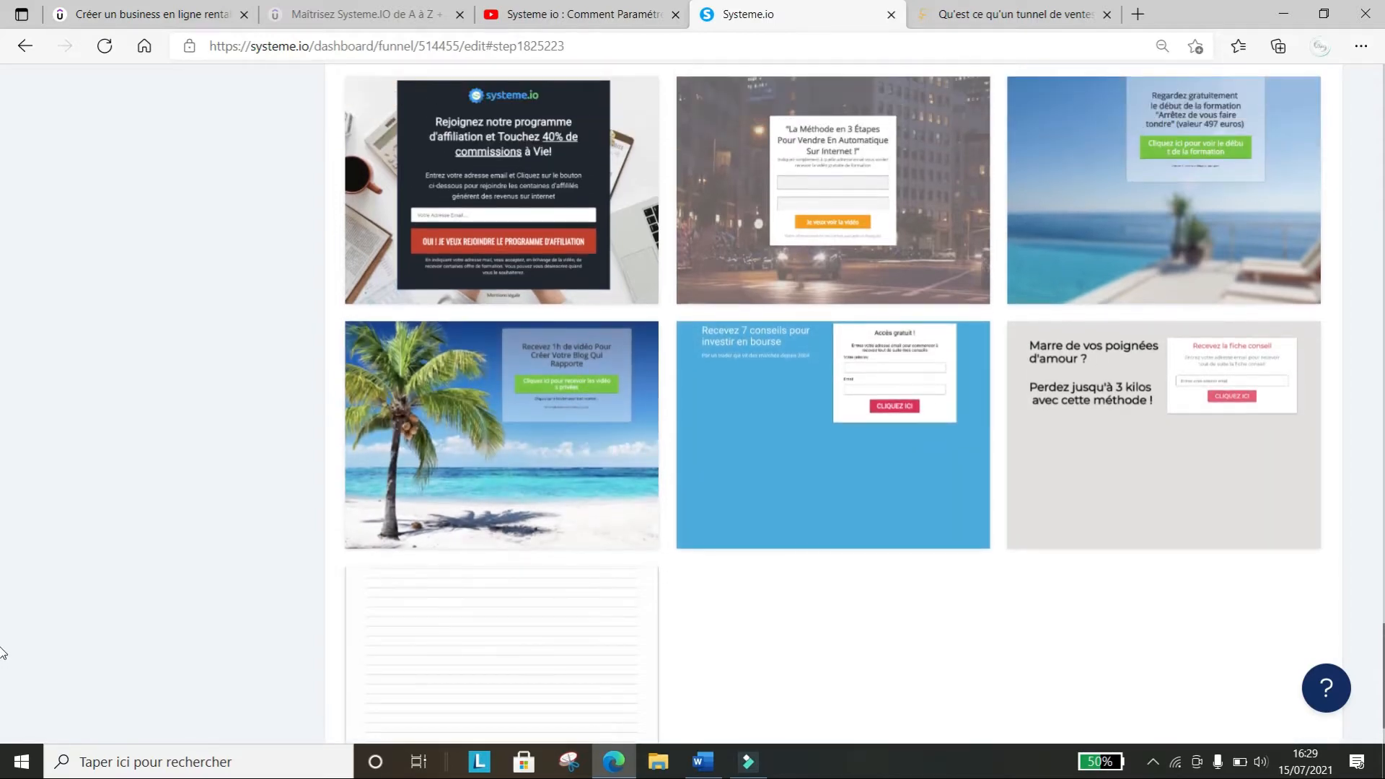
{"action": "scroll", "coordinate": [2, 652], "scroll_direction": "up", "scroll_amount": 9}
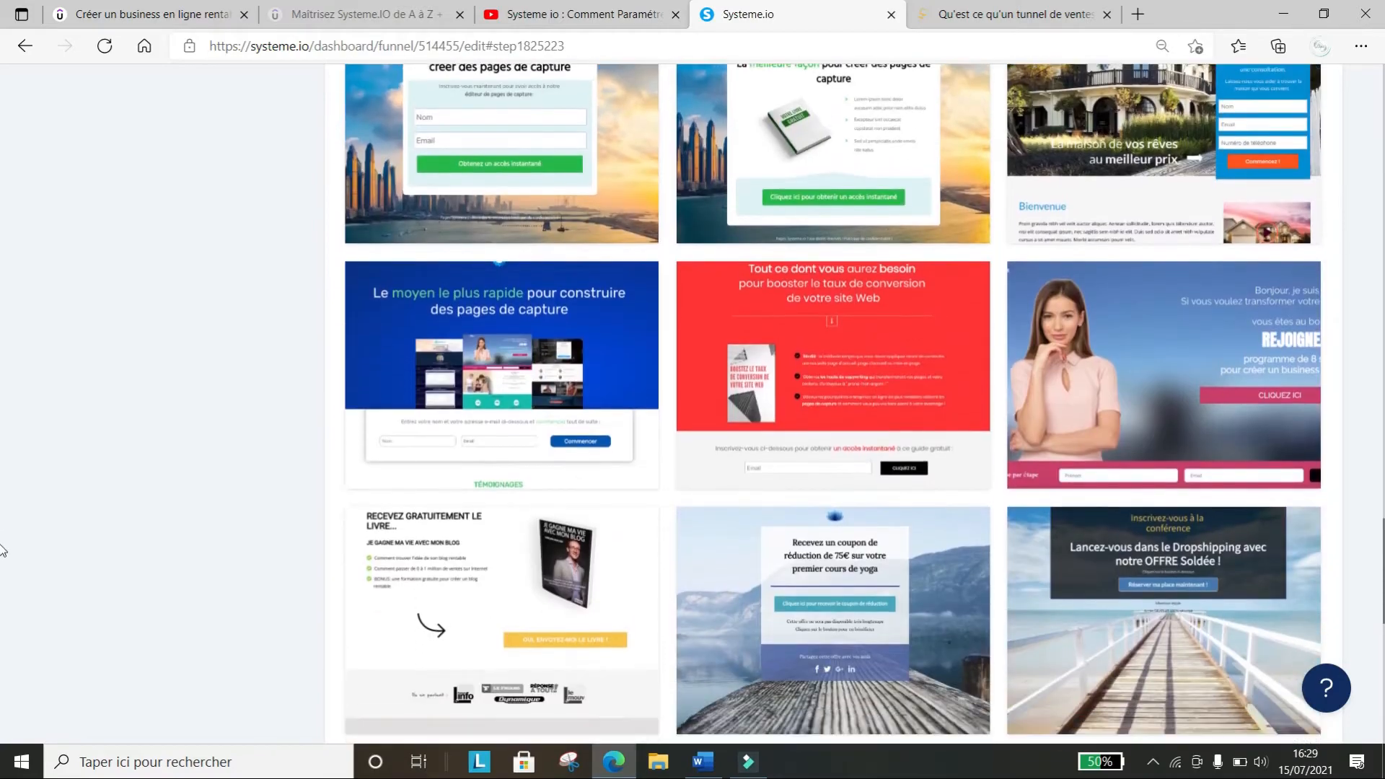
{"action": "left_click_drag", "start_coordinate": [1382, 551], "coordinate": [1368, 75]}
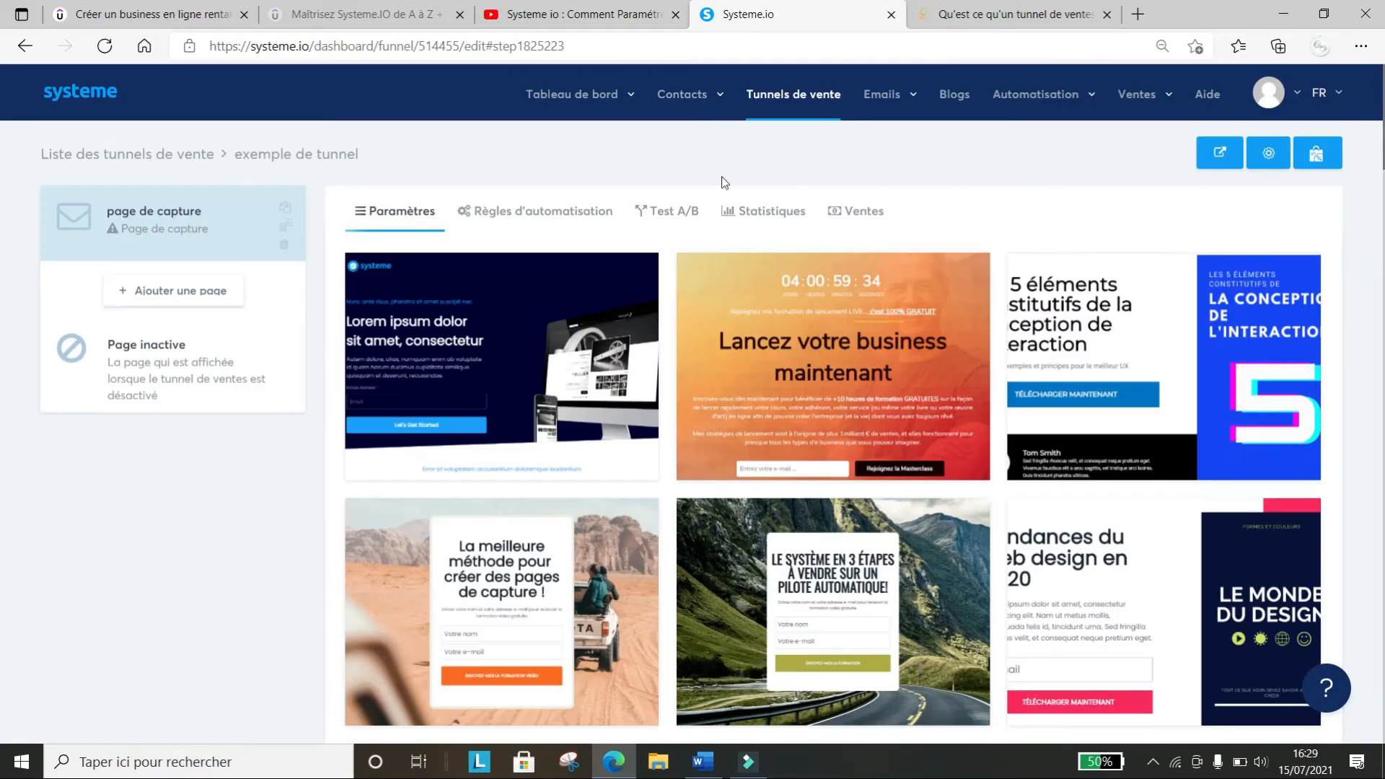
{"action": "mouse_move", "coordinate": [512, 588]}
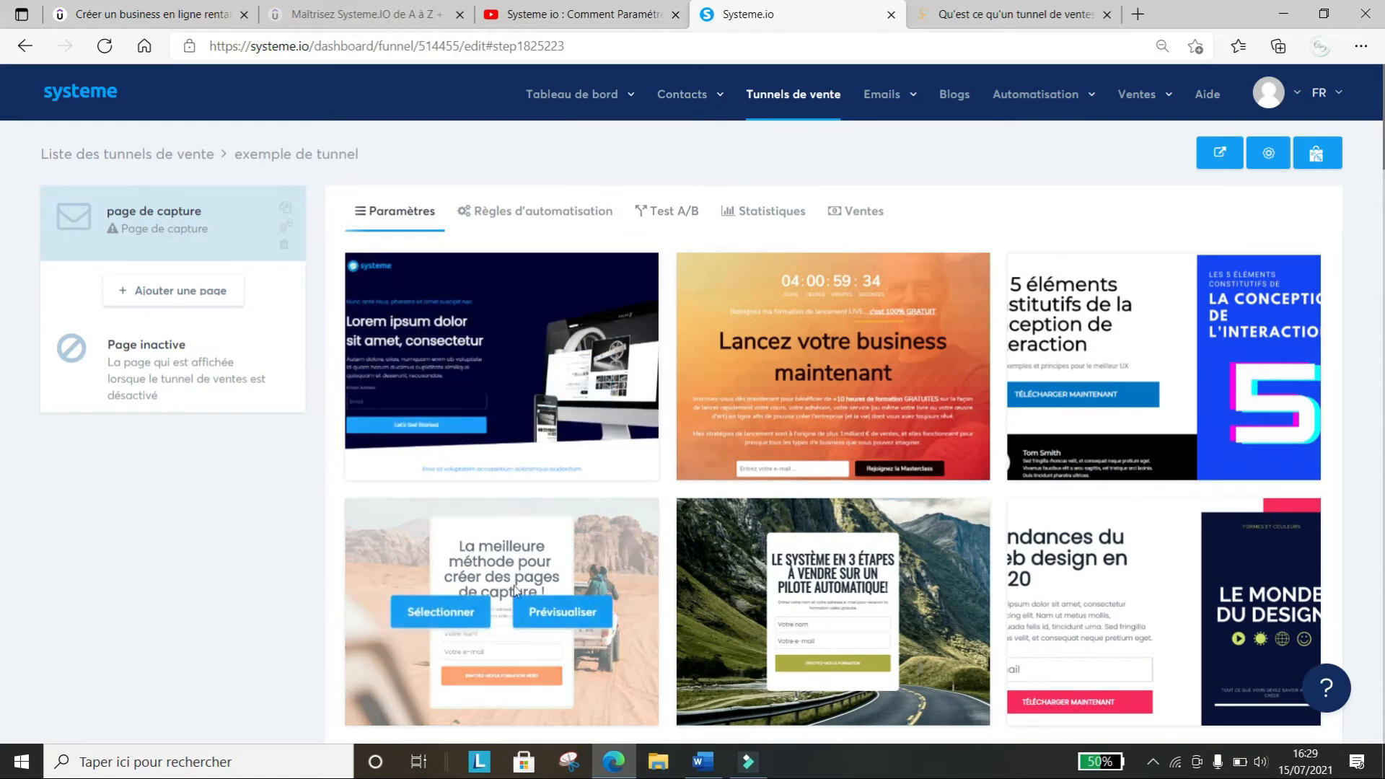
{"action": "left_click", "coordinate": [430, 615]}
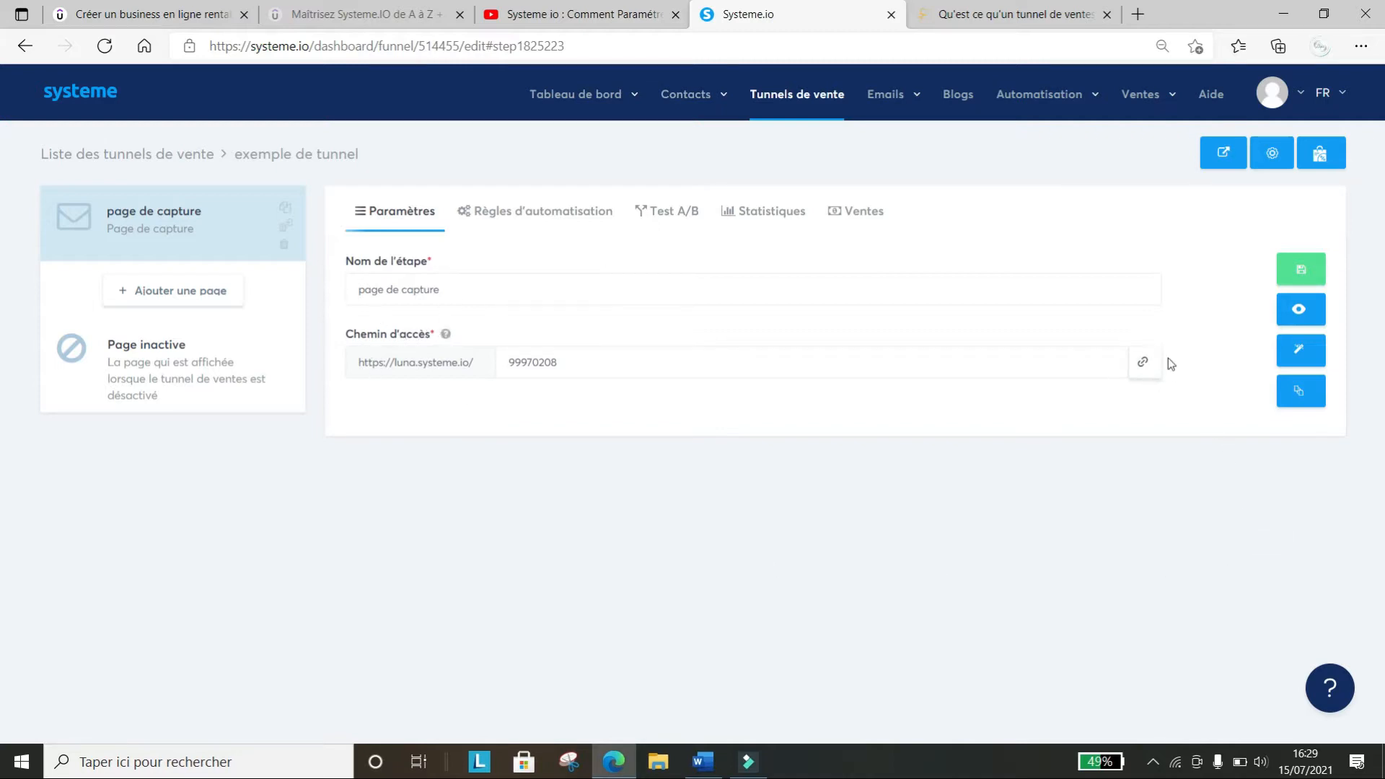
Copy the capture page's link and replace its access path (Chemin d'accès) with pagedecapture
{"action": "left_click", "coordinate": [1142, 365]}
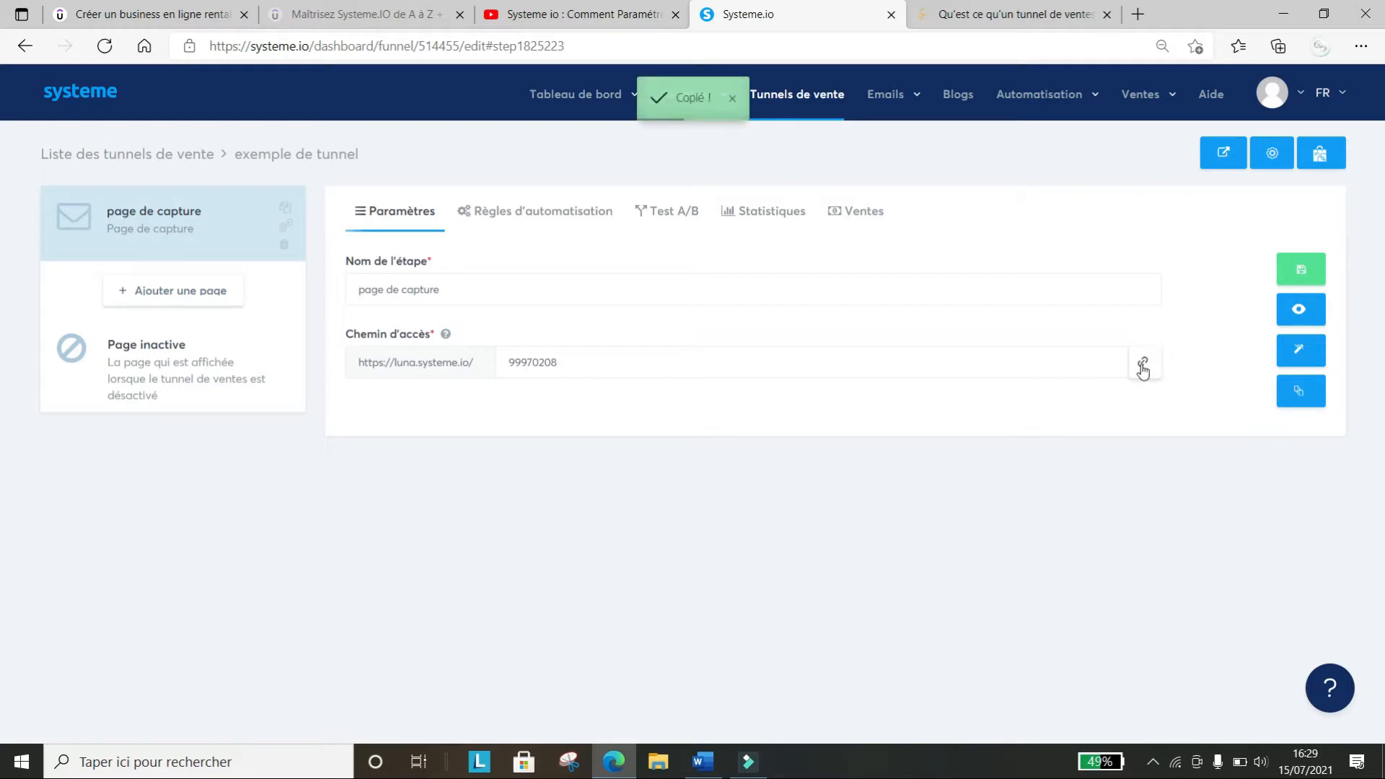
{"action": "double_click", "coordinate": [558, 371]}
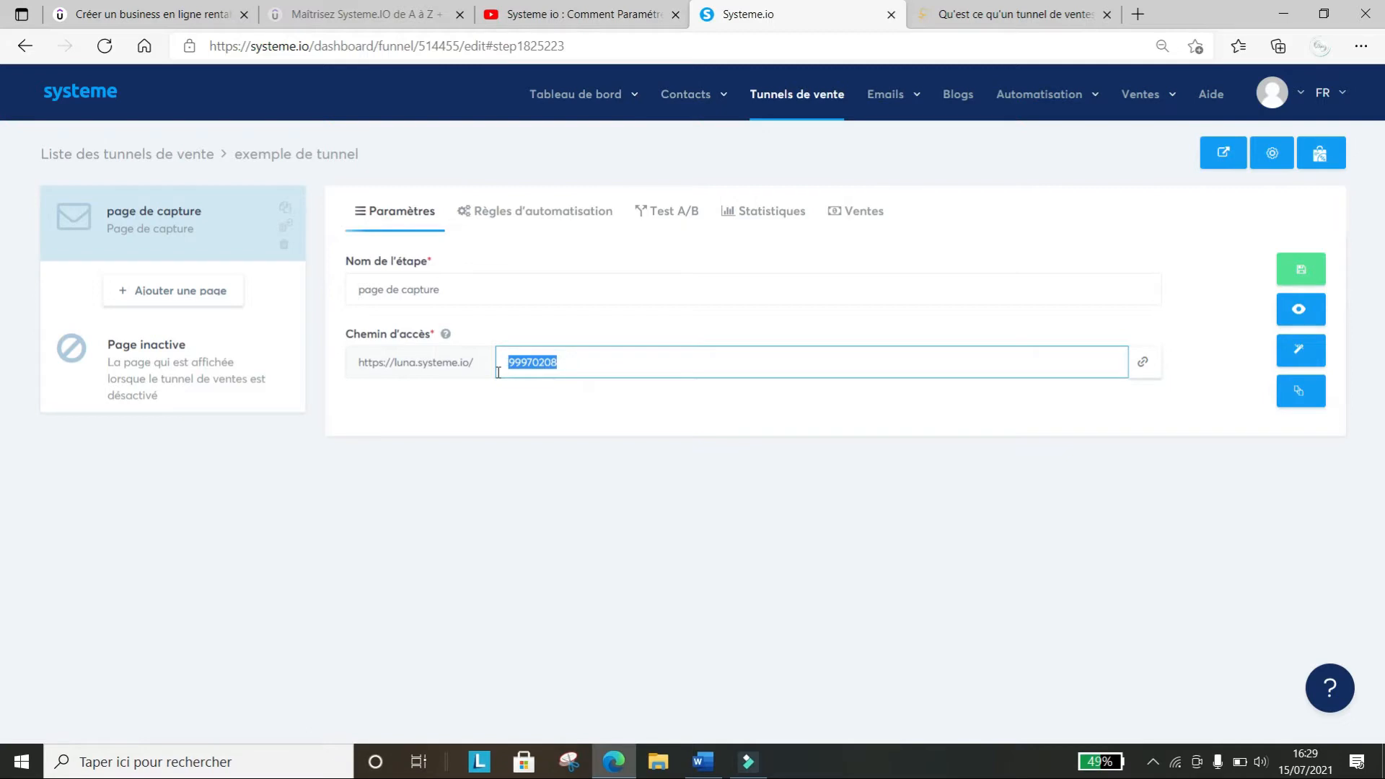
{"action": "key", "text": "BackSpace"}
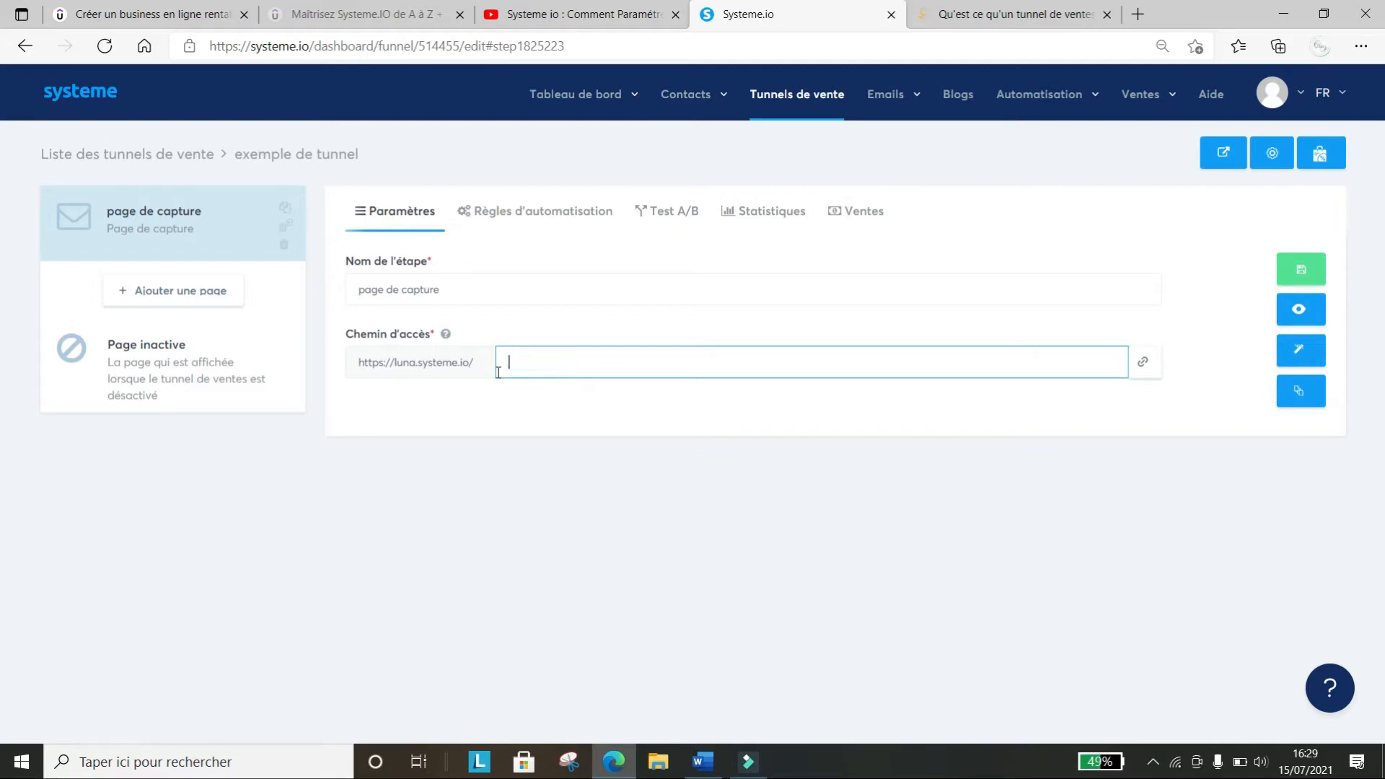
{"action": "type", "text": "p"}
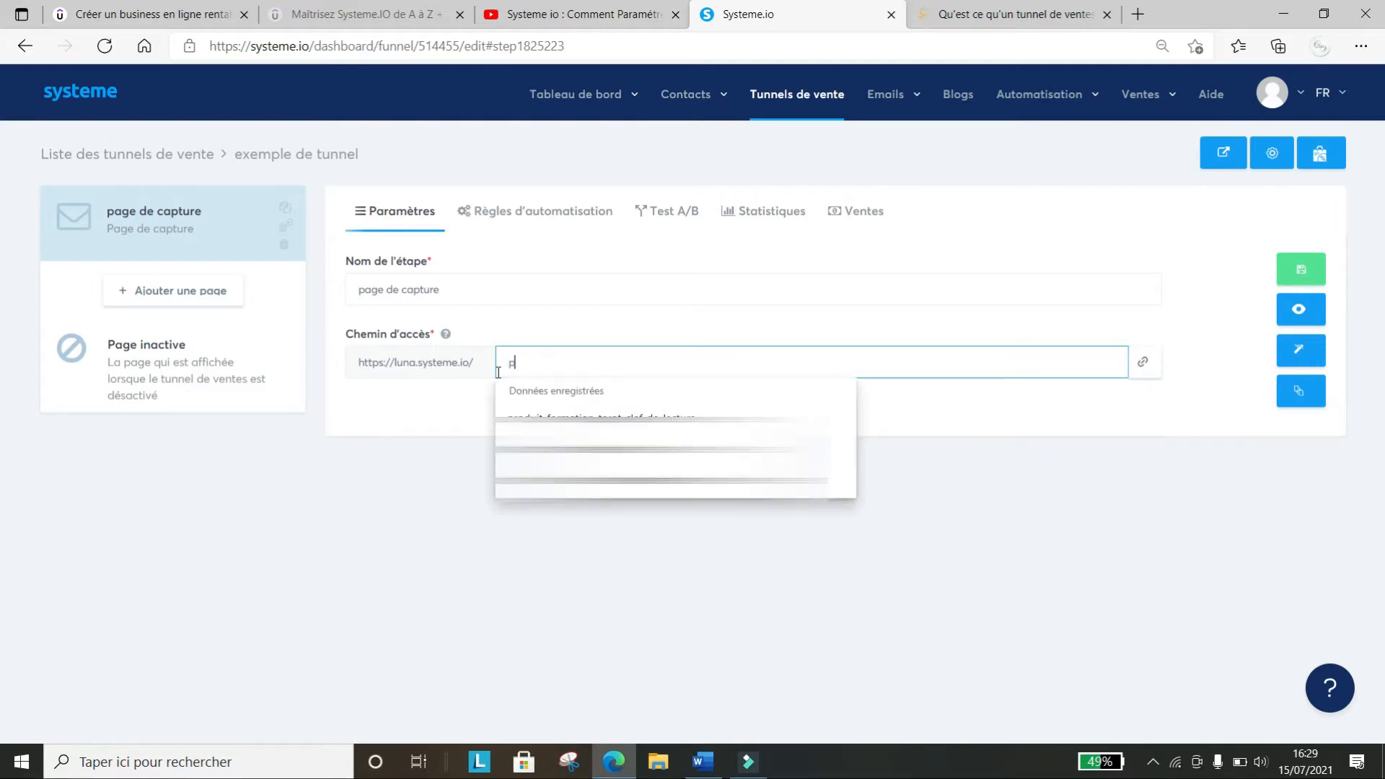
{"action": "type", "text": "ag"}
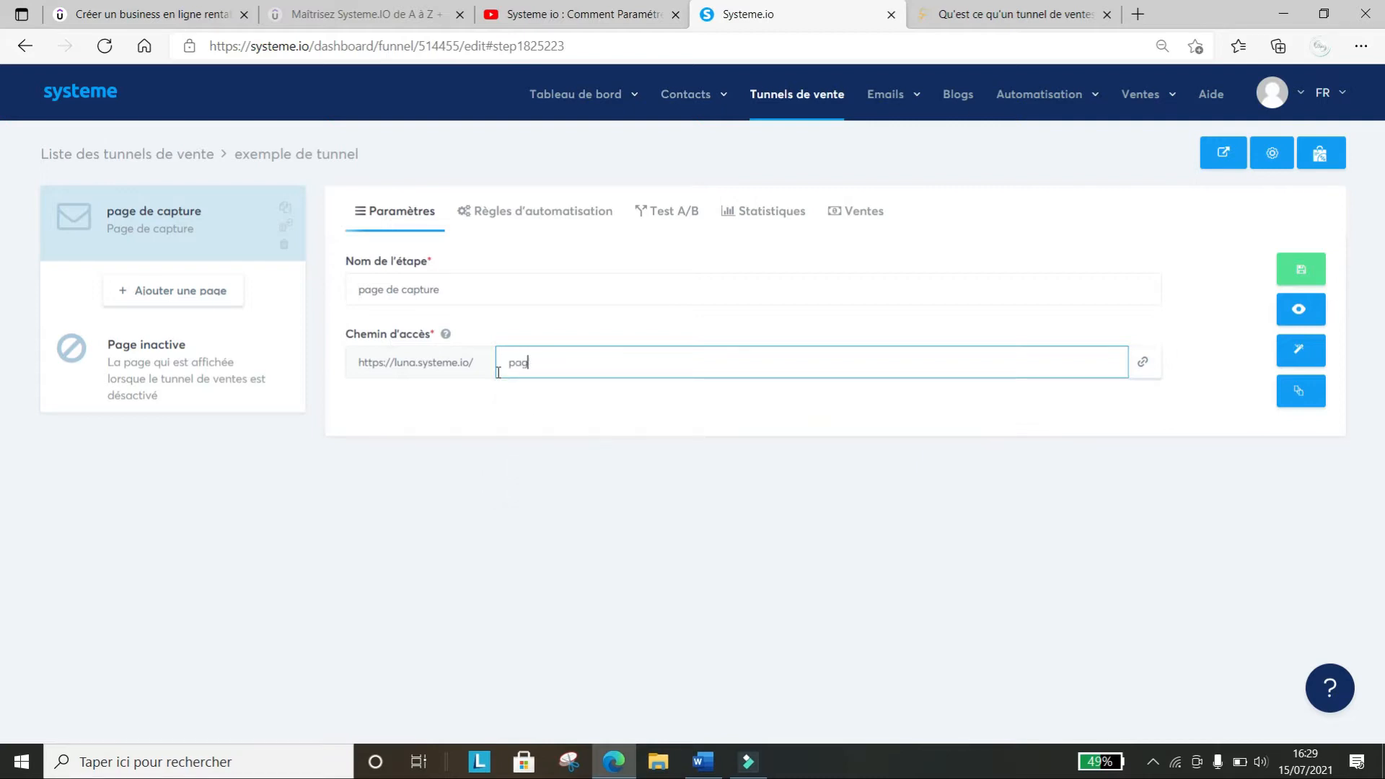
{"action": "type", "text": "edecapture"}
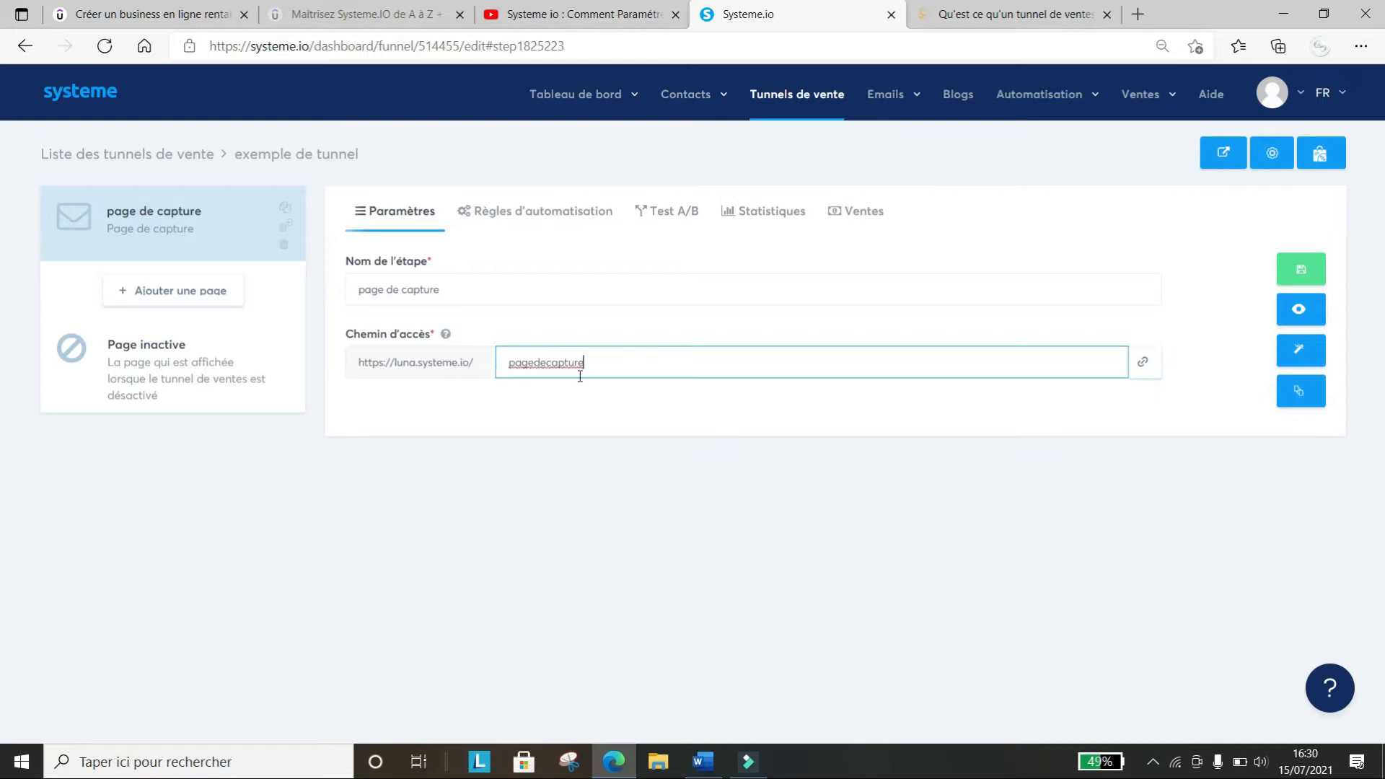
Change the capture page's access path to page1234
{"action": "left_click_drag", "start_coordinate": [594, 367], "coordinate": [494, 362]}
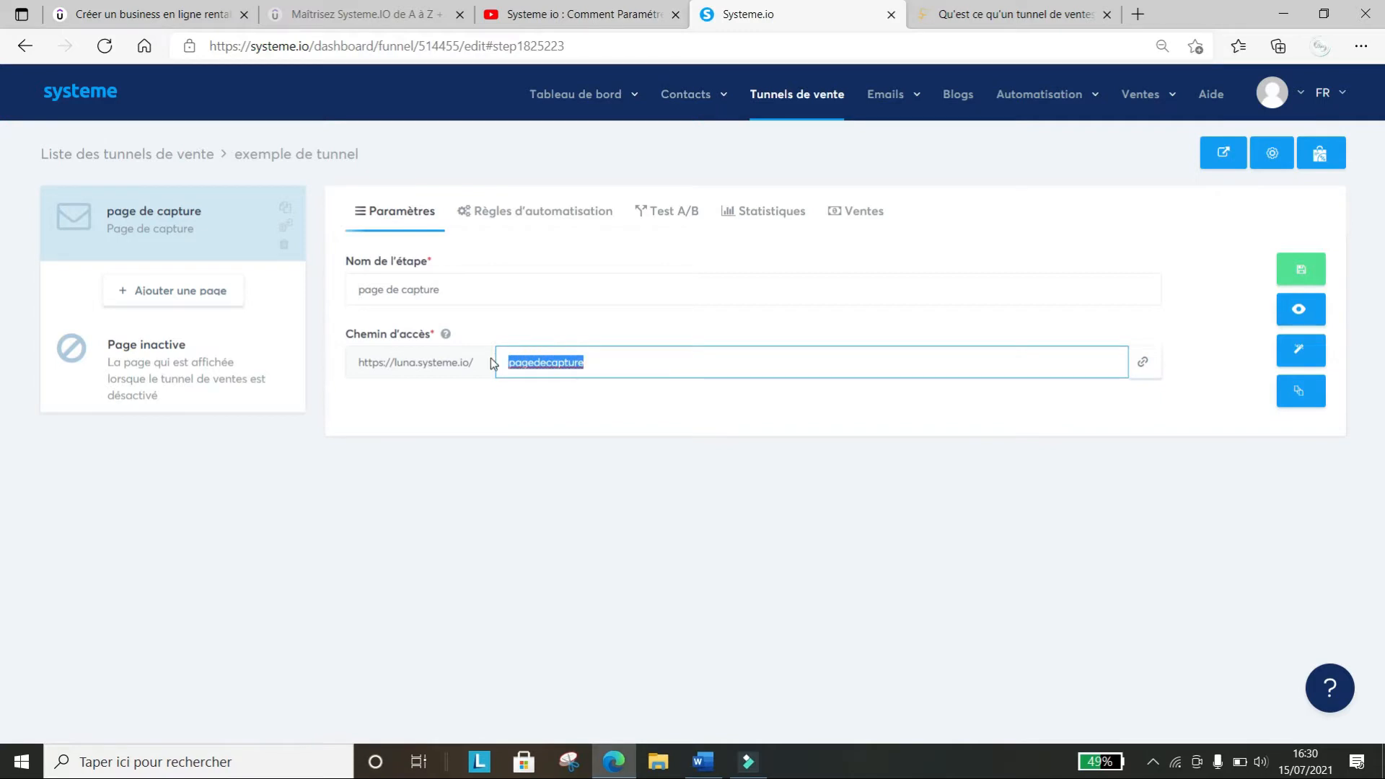
{"action": "left_click", "coordinate": [599, 357]}
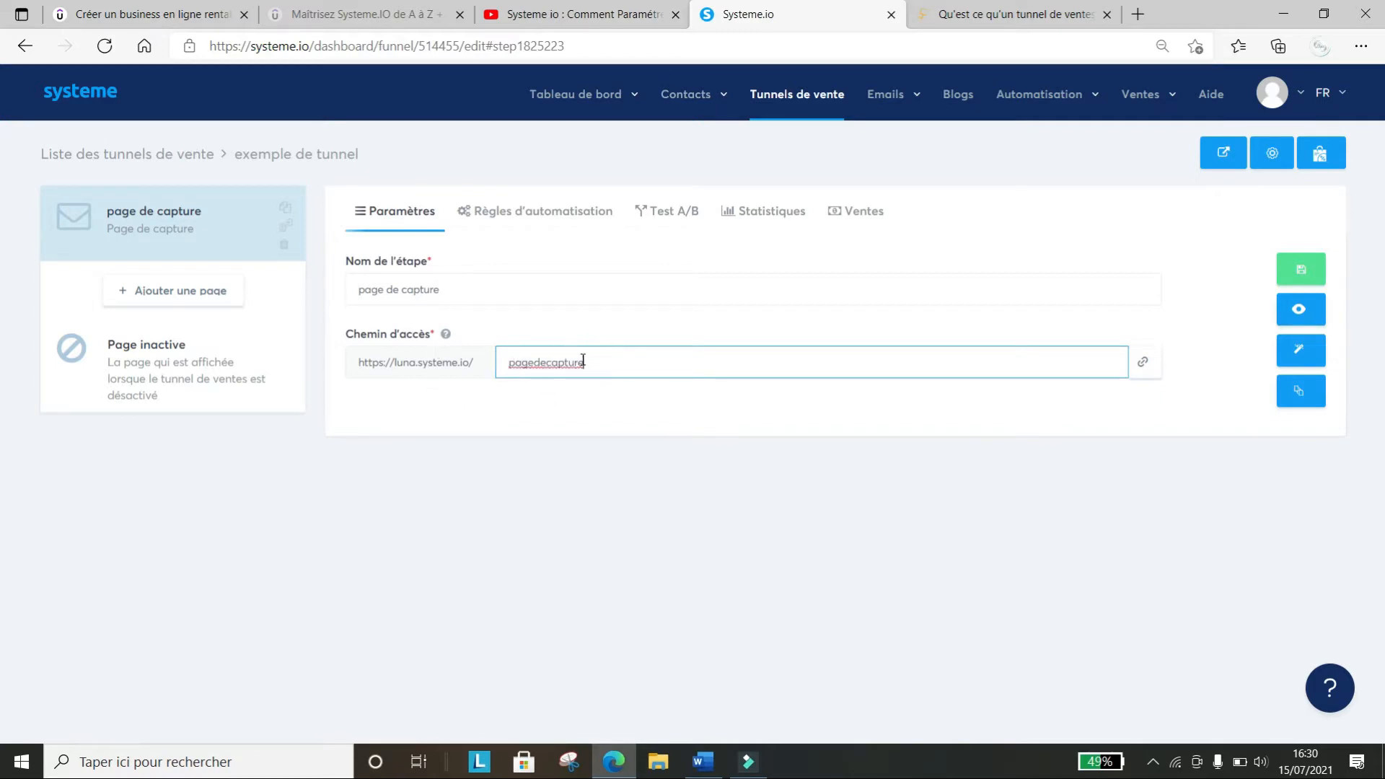
{"action": "key", "text": "BackSpace"}
{"action": "key", "text": "BackSpace"}
{"action": "key", "text": "BackSpace"}
Set the capture page's access path to guidededemarrage and save the funnel step
{"action": "left_click_drag", "start_coordinate": [561, 359], "coordinate": [499, 360]}
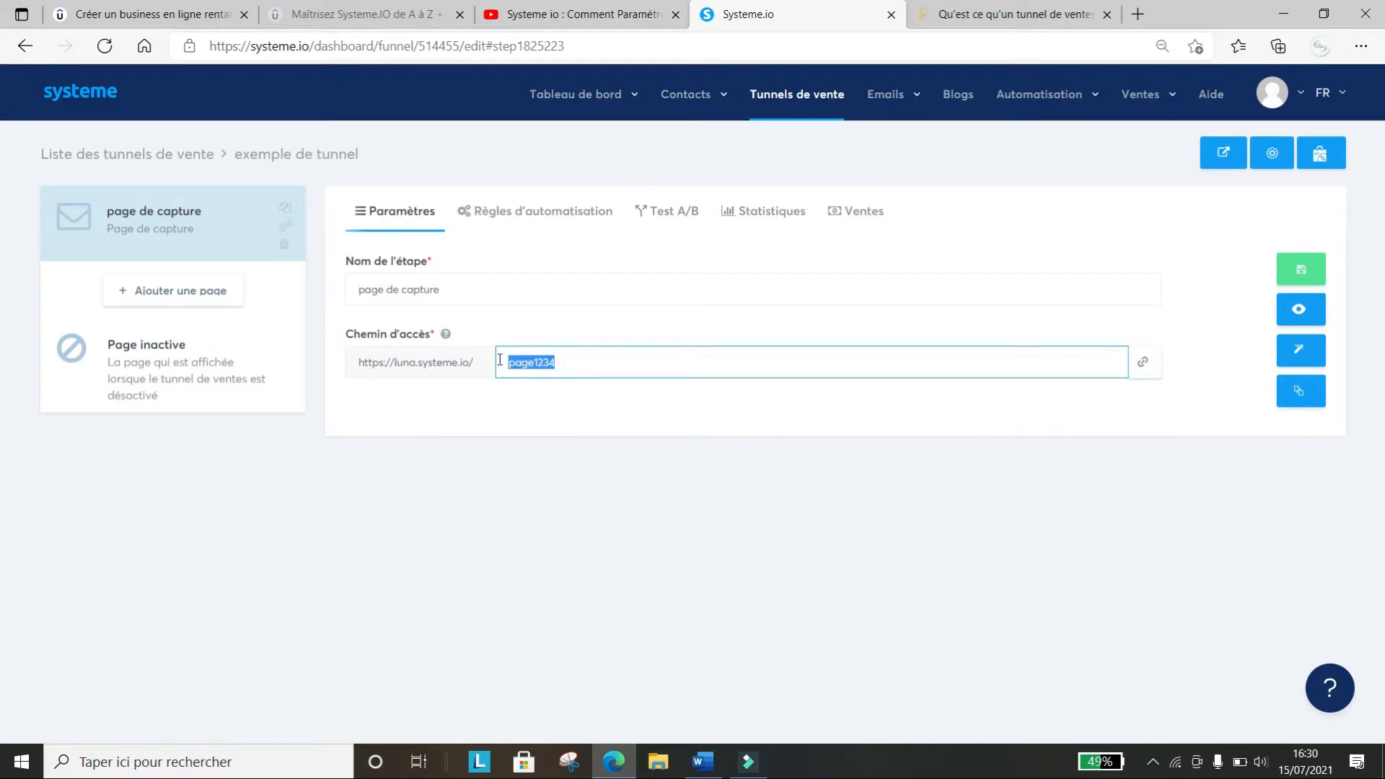
{"action": "type", "text": "guidedemarrage"}
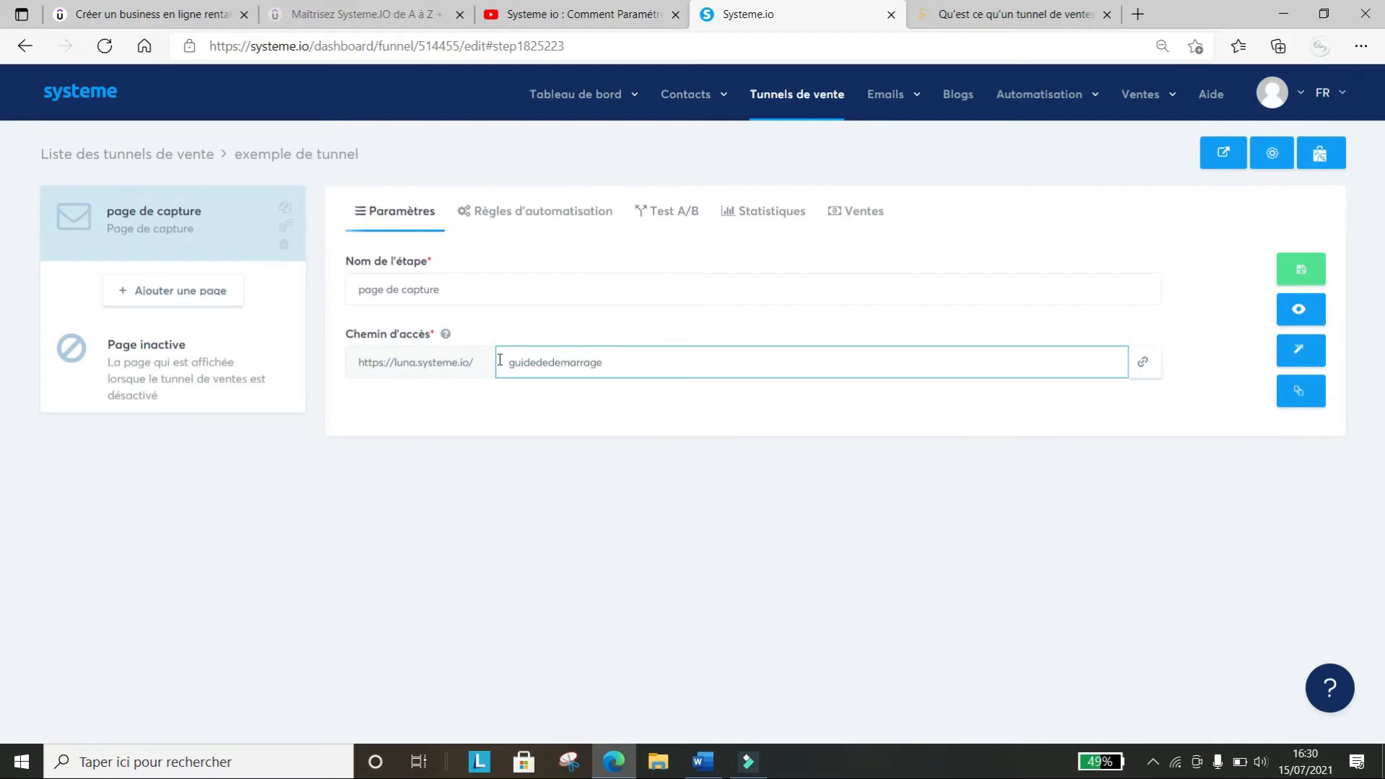
{"action": "left_click_drag", "start_coordinate": [499, 360], "coordinate": [601, 382]}
{"action": "left_click", "coordinate": [624, 368]}
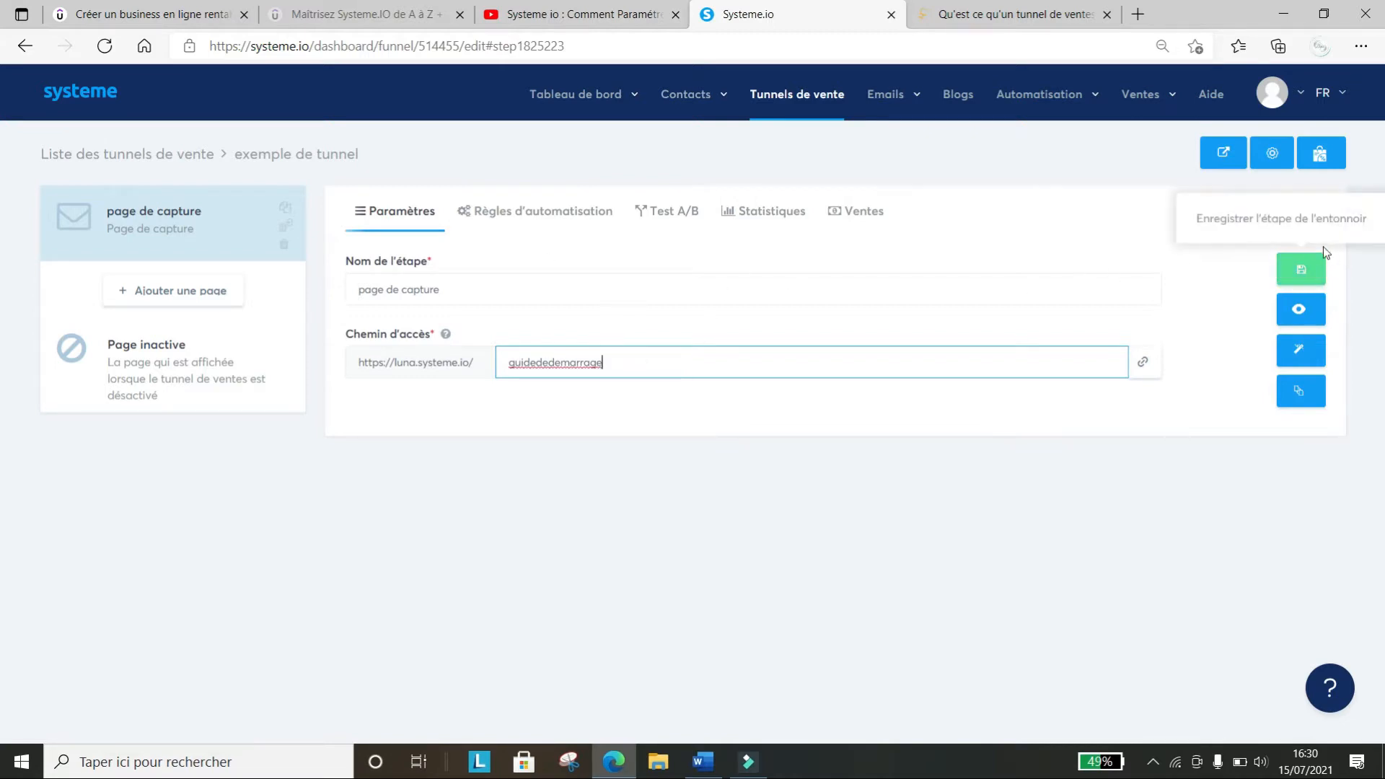
{"action": "left_click", "coordinate": [1301, 280]}
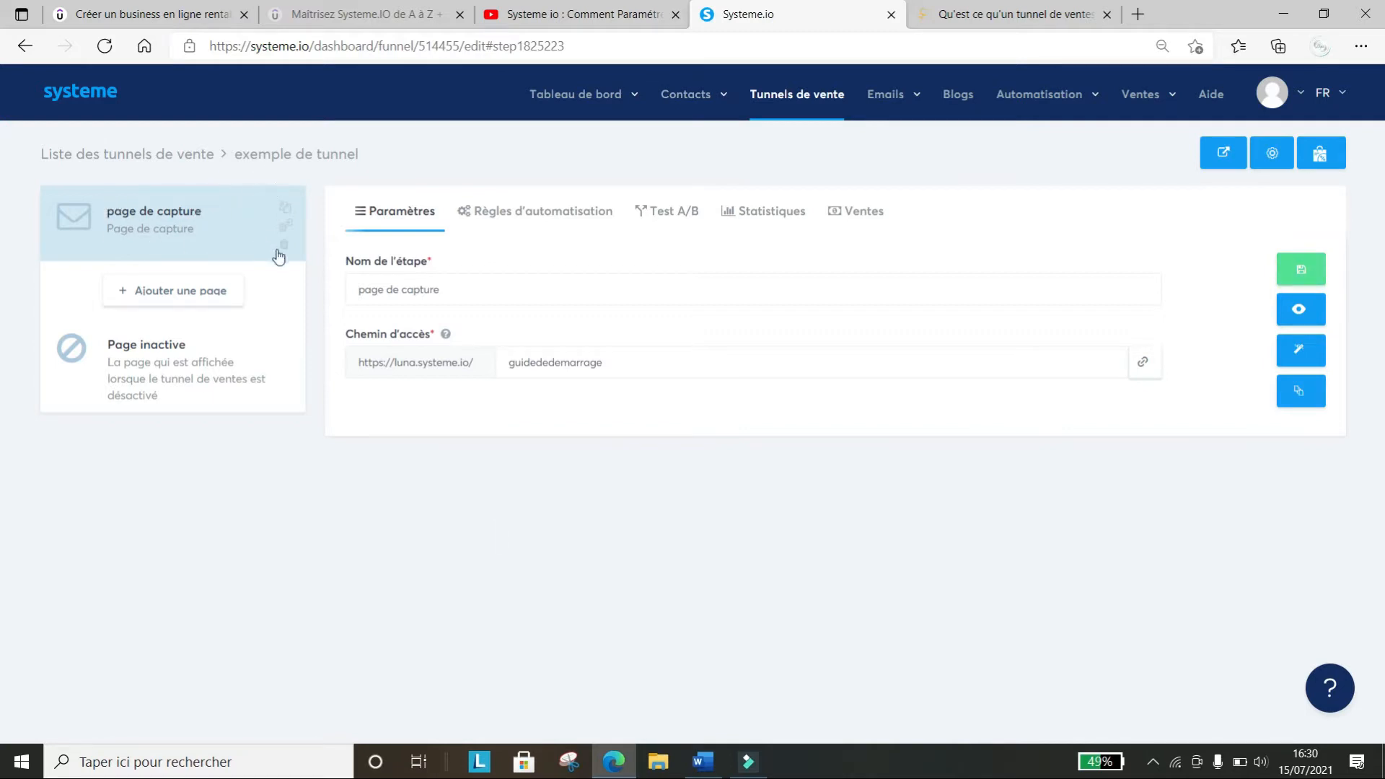
Duplicate the "page de capture" page and delete its copy, doing this twice
{"action": "left_click", "coordinate": [287, 213]}
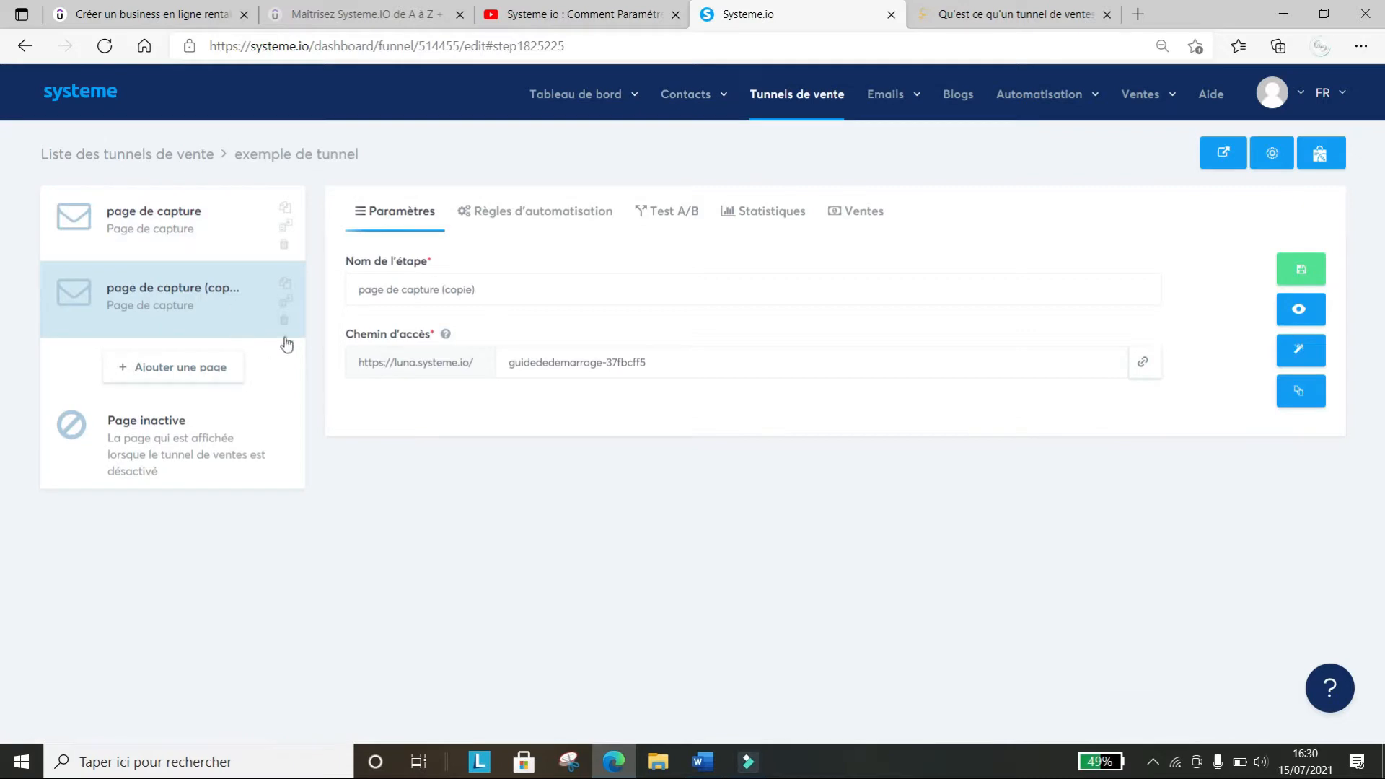
{"action": "left_click", "coordinate": [285, 324]}
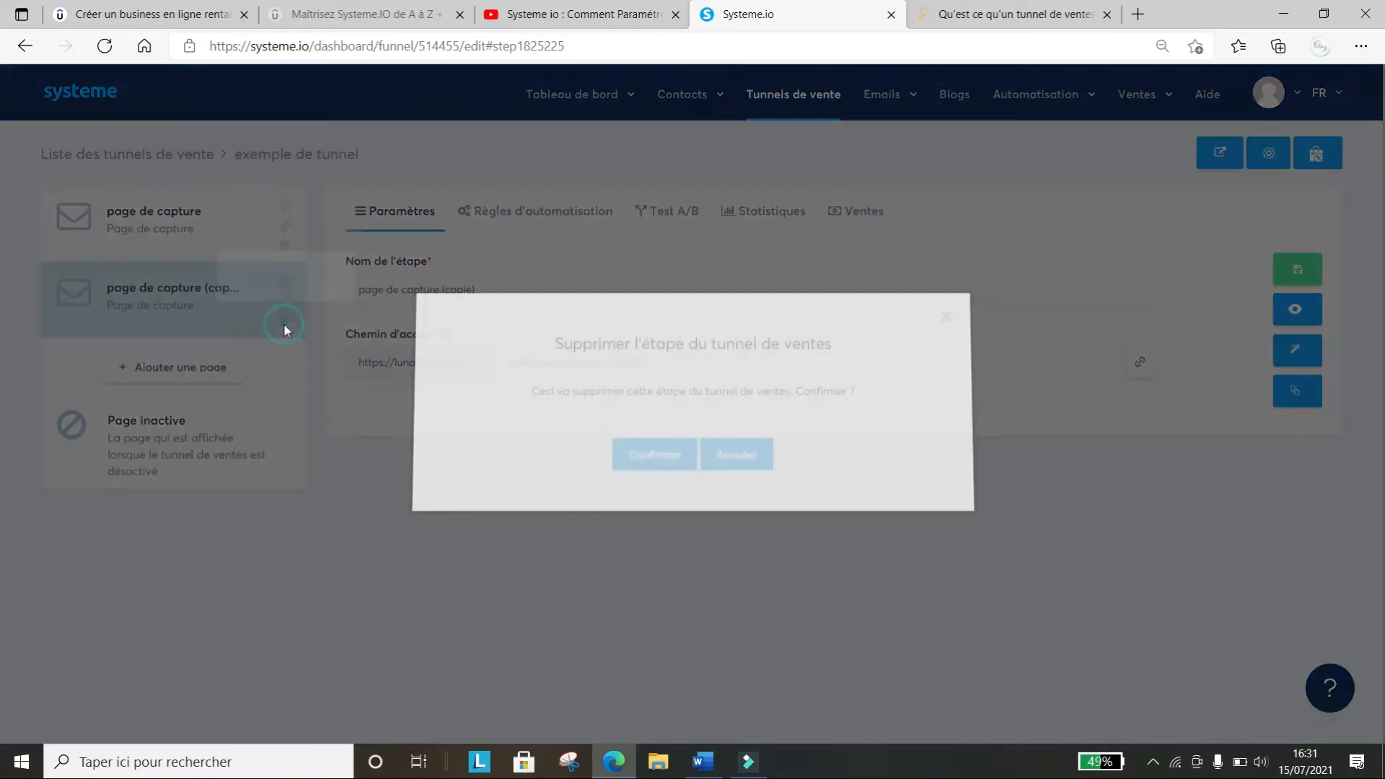
{"action": "left_click", "coordinate": [669, 456]}
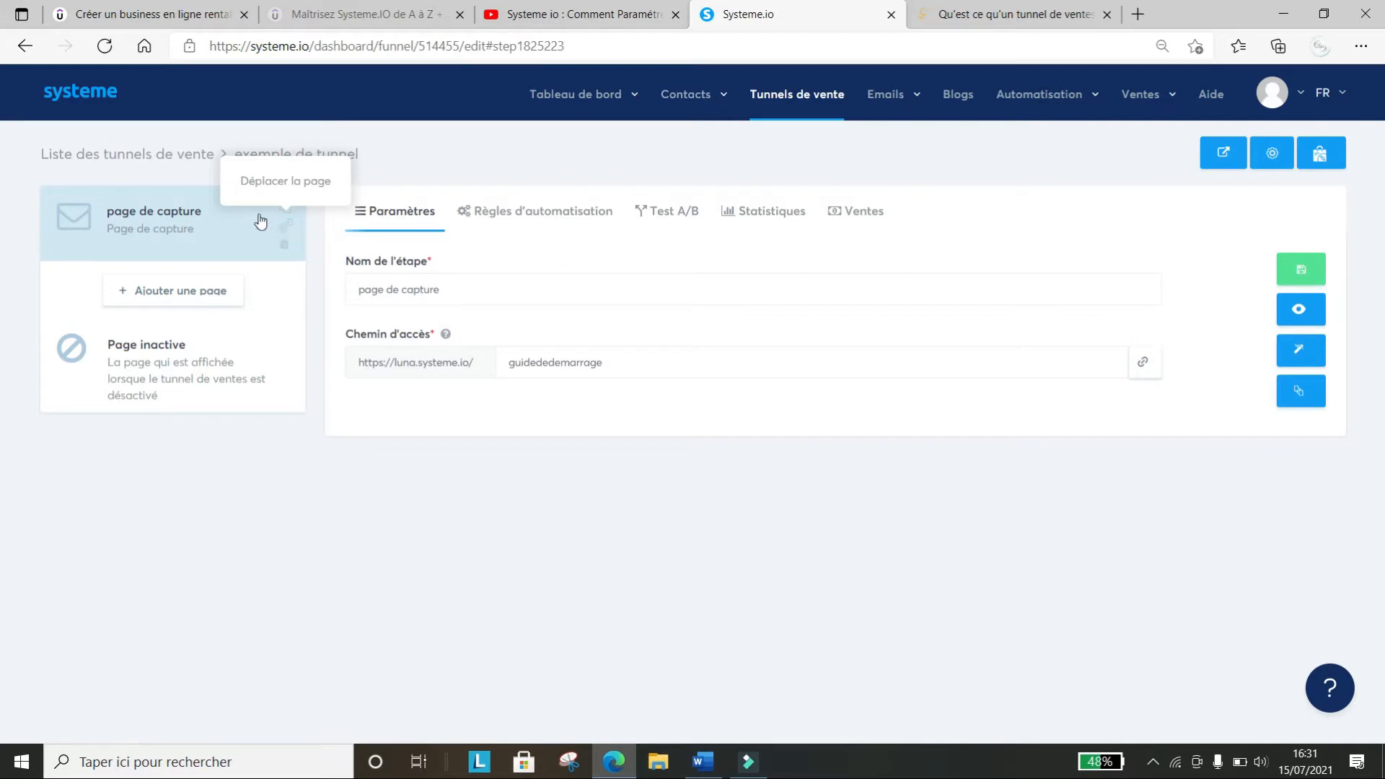
{"action": "left_click", "coordinate": [287, 208]}
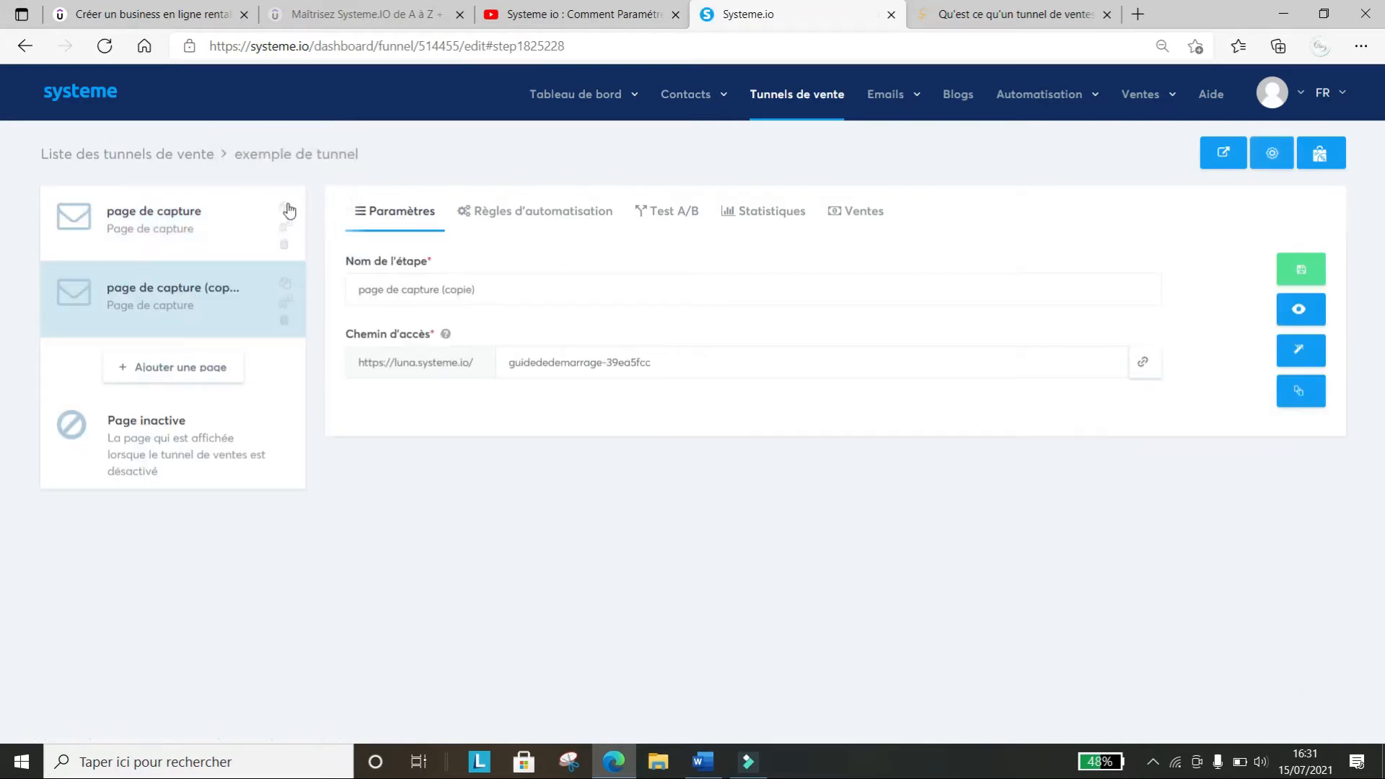
{"action": "left_click", "coordinate": [287, 303]}
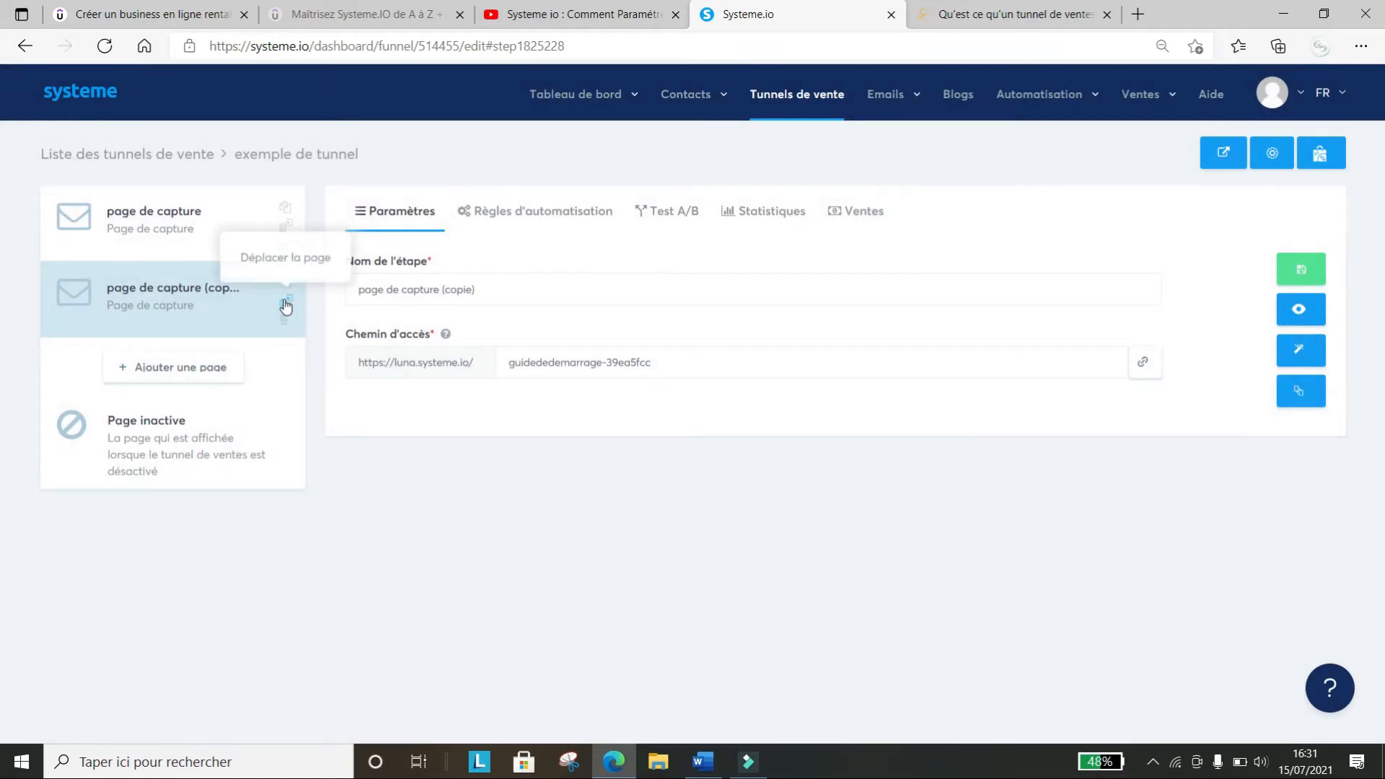
{"action": "left_click", "coordinate": [285, 323]}
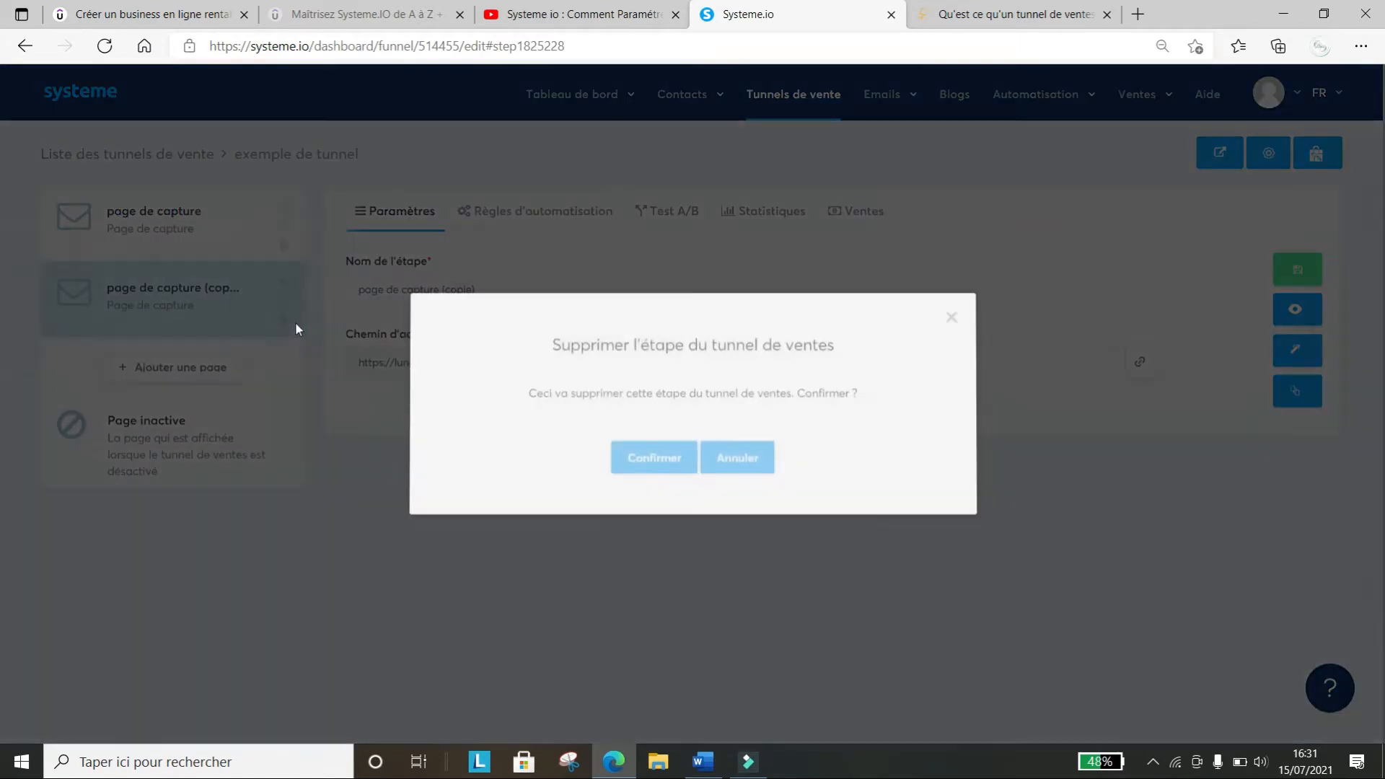
{"action": "left_click", "coordinate": [680, 457]}
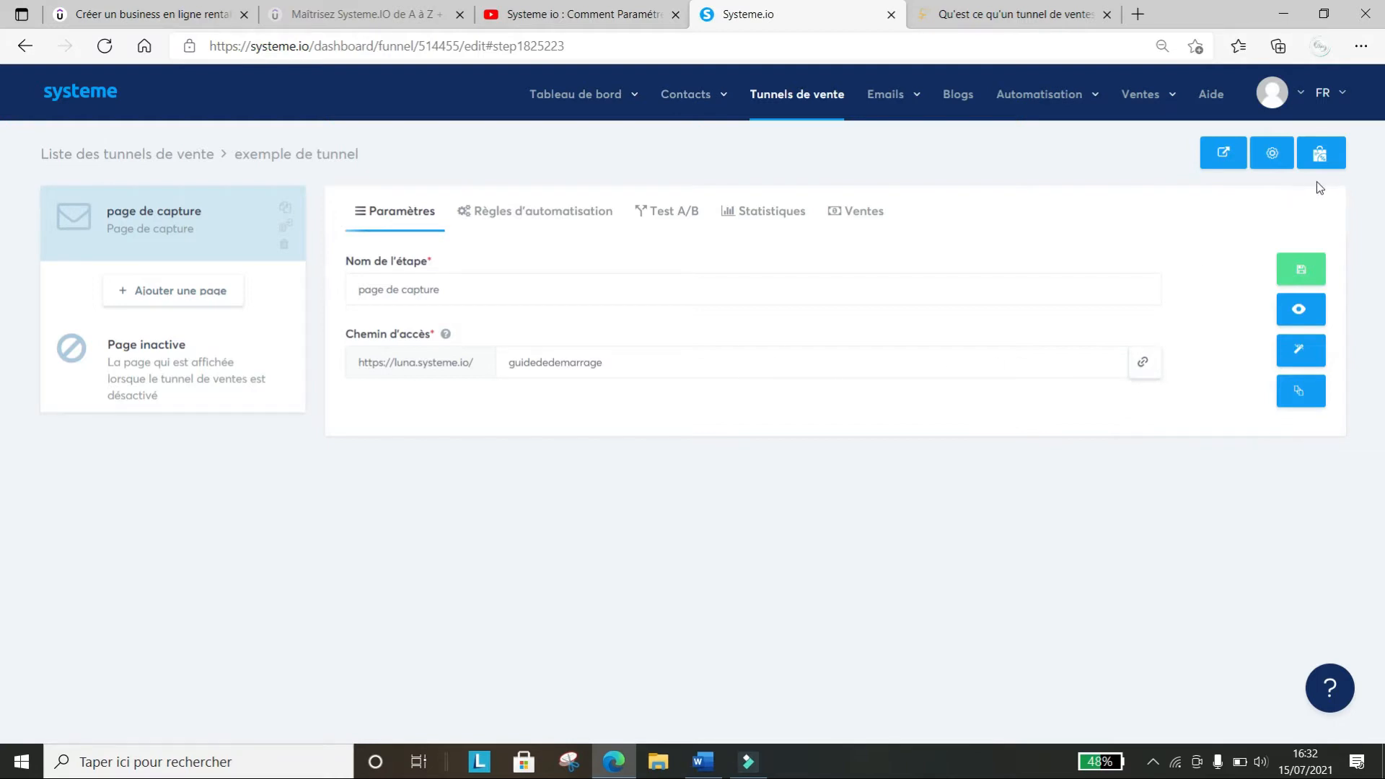
Save the capture page's funnel step and preview its live page before returning to the funnel editor
{"action": "left_click", "coordinate": [1306, 270]}
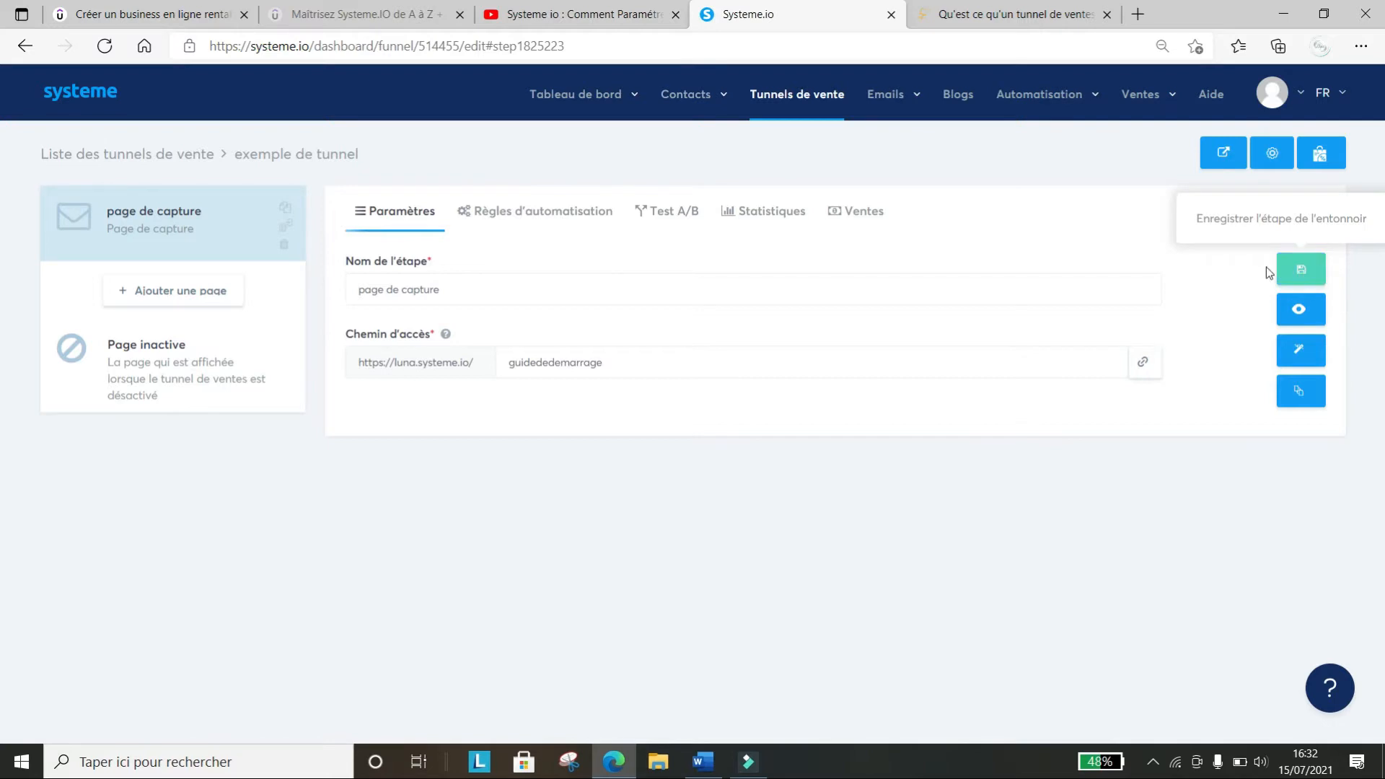
{"action": "left_click", "coordinate": [1301, 316]}
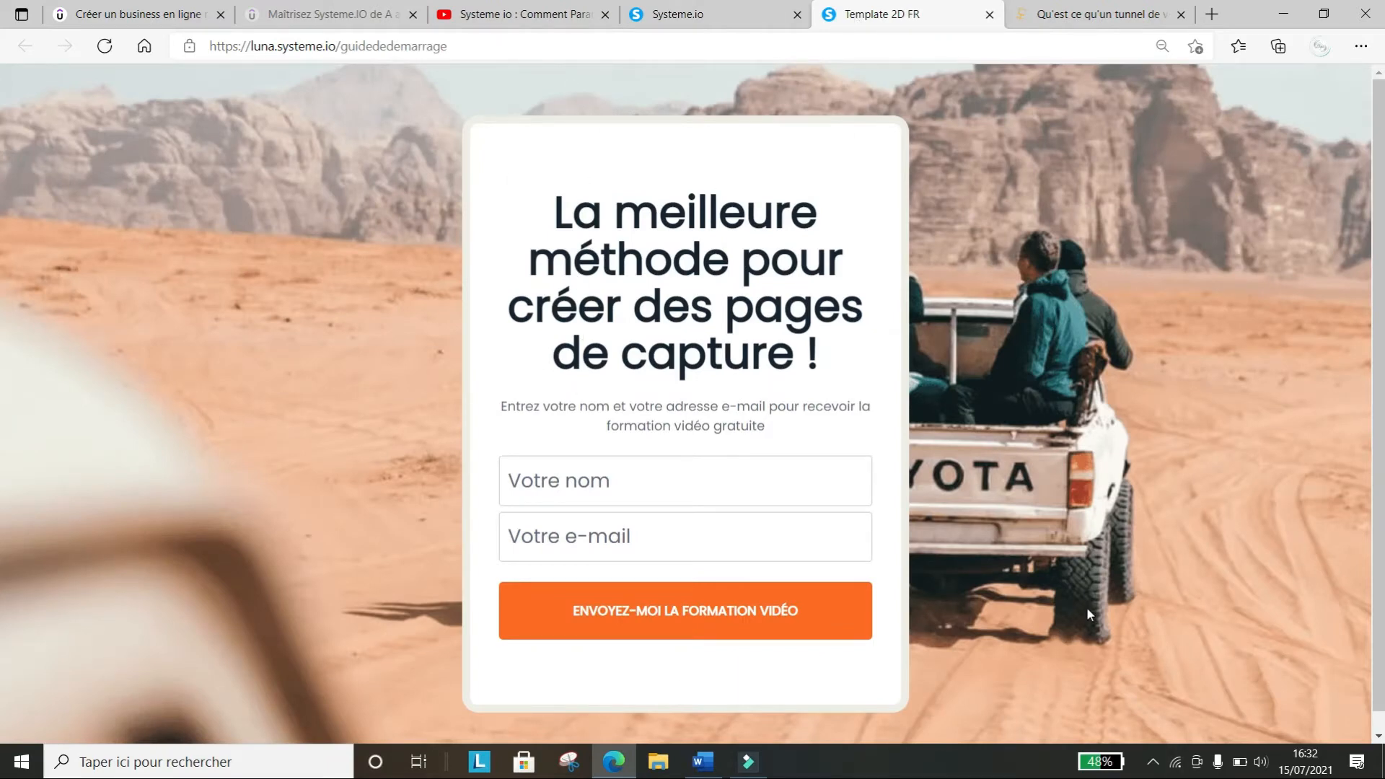
{"action": "left_click", "coordinate": [750, 6]}
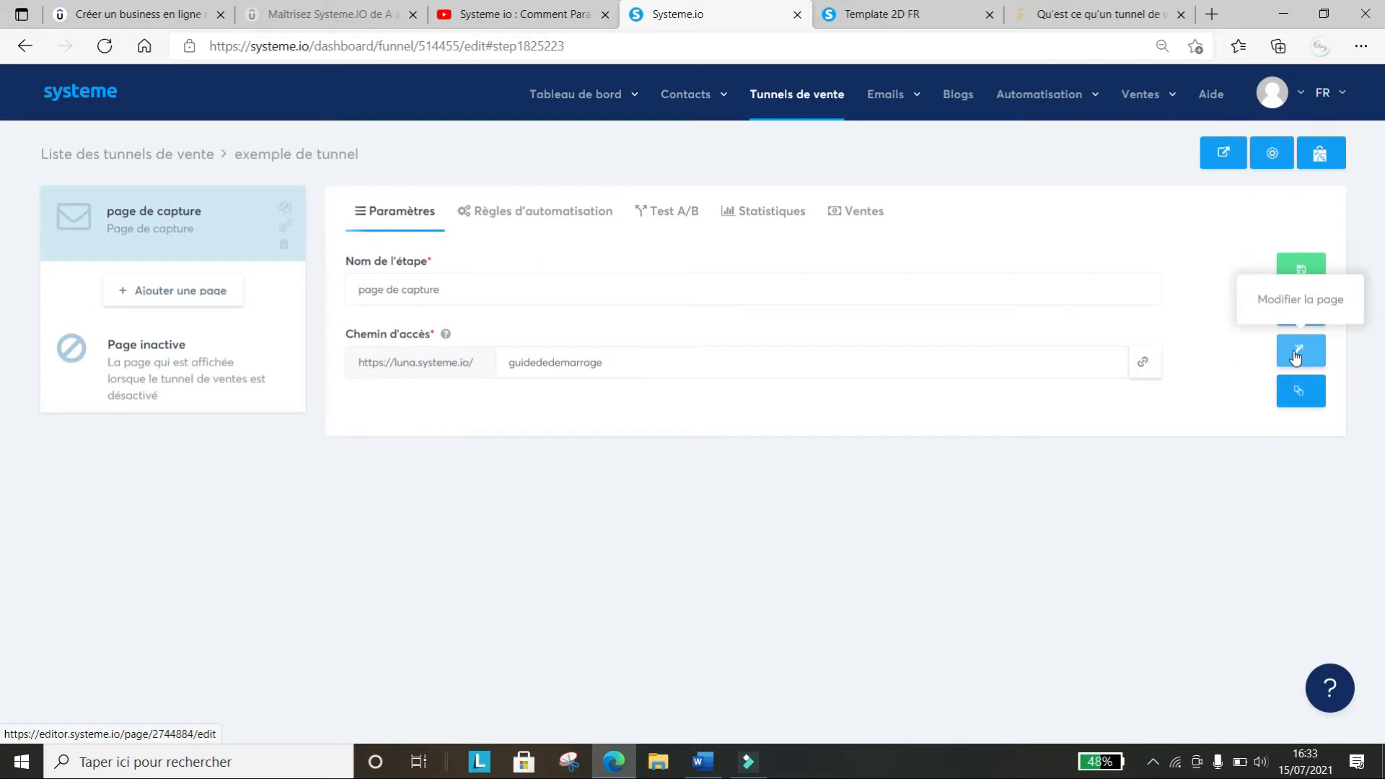
View the capture page's template-change confirmation and the funnel's general settings, closing both without making changes
{"action": "left_click", "coordinate": [1297, 400]}
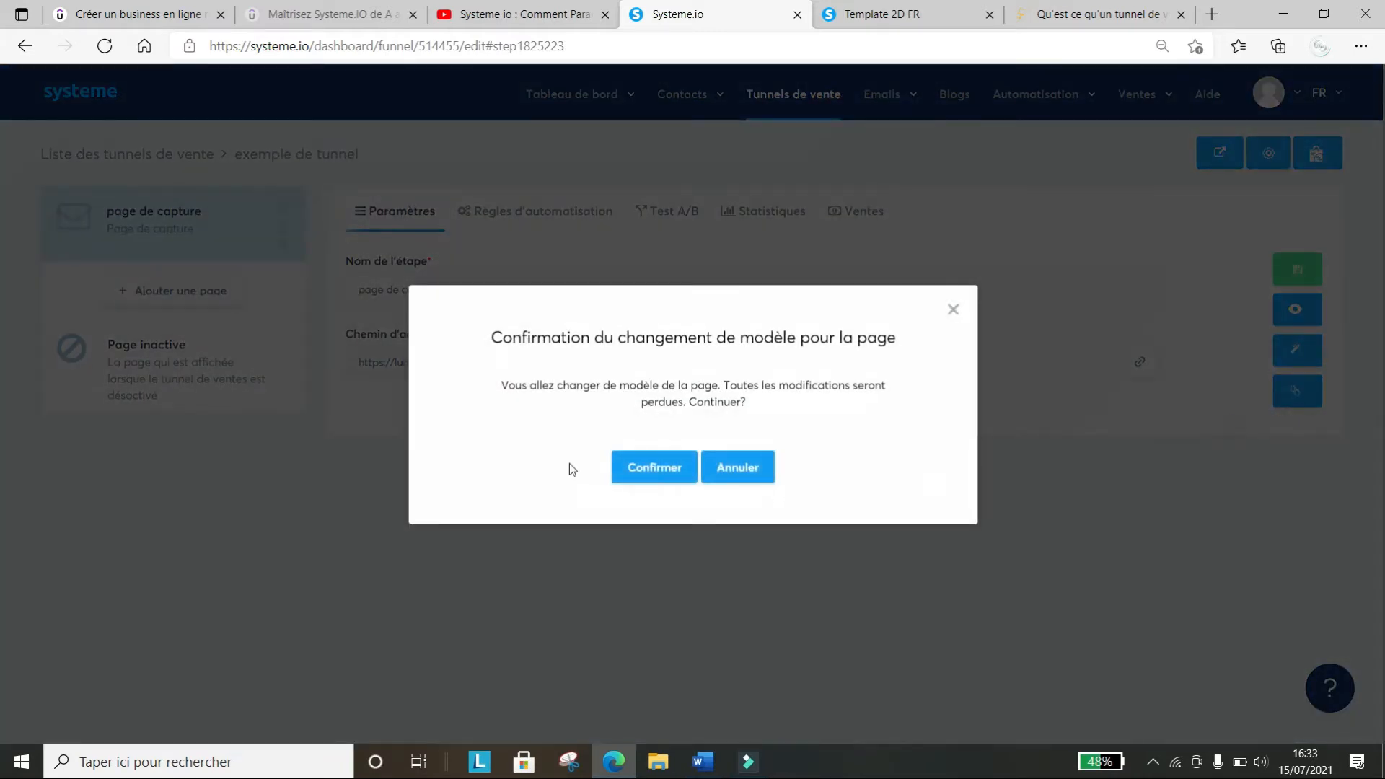
{"action": "left_click", "coordinate": [725, 472]}
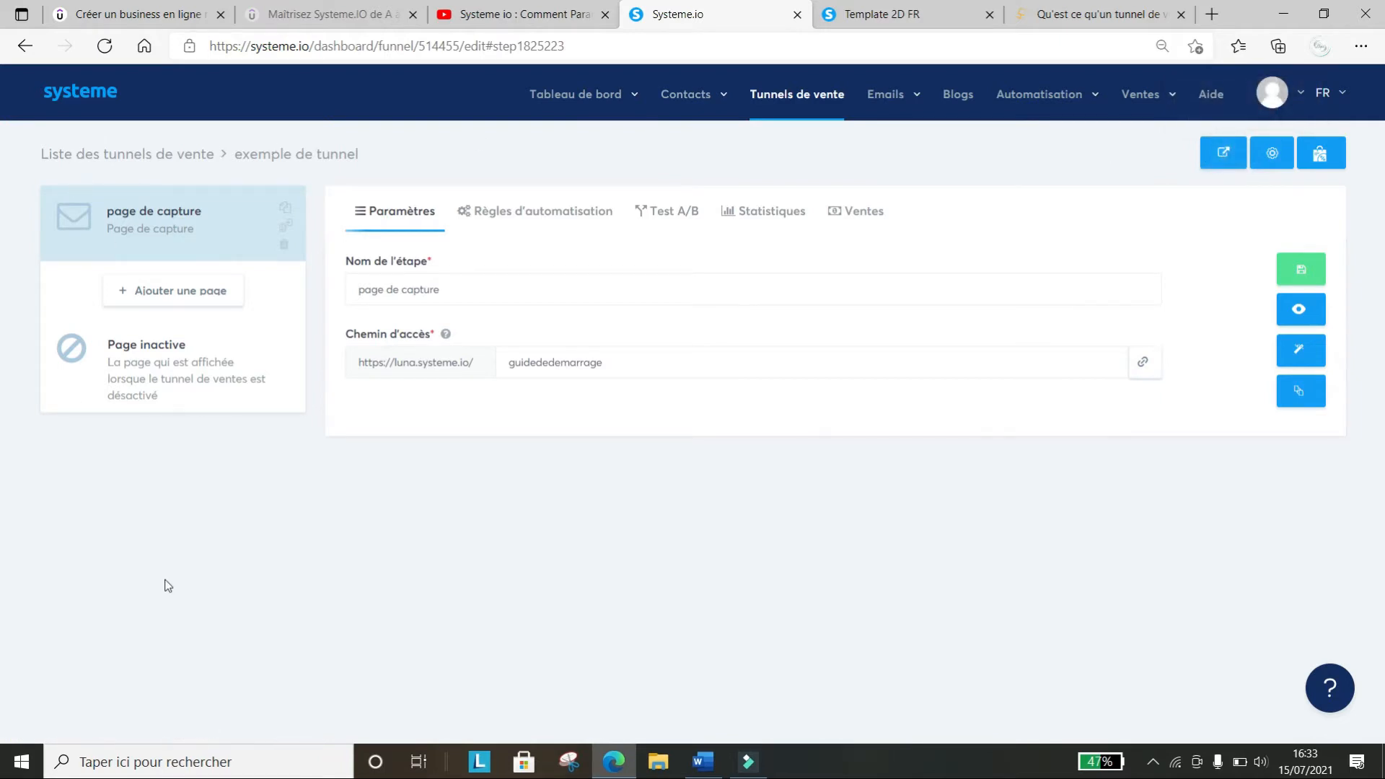
{"action": "left_click", "coordinate": [1284, 153]}
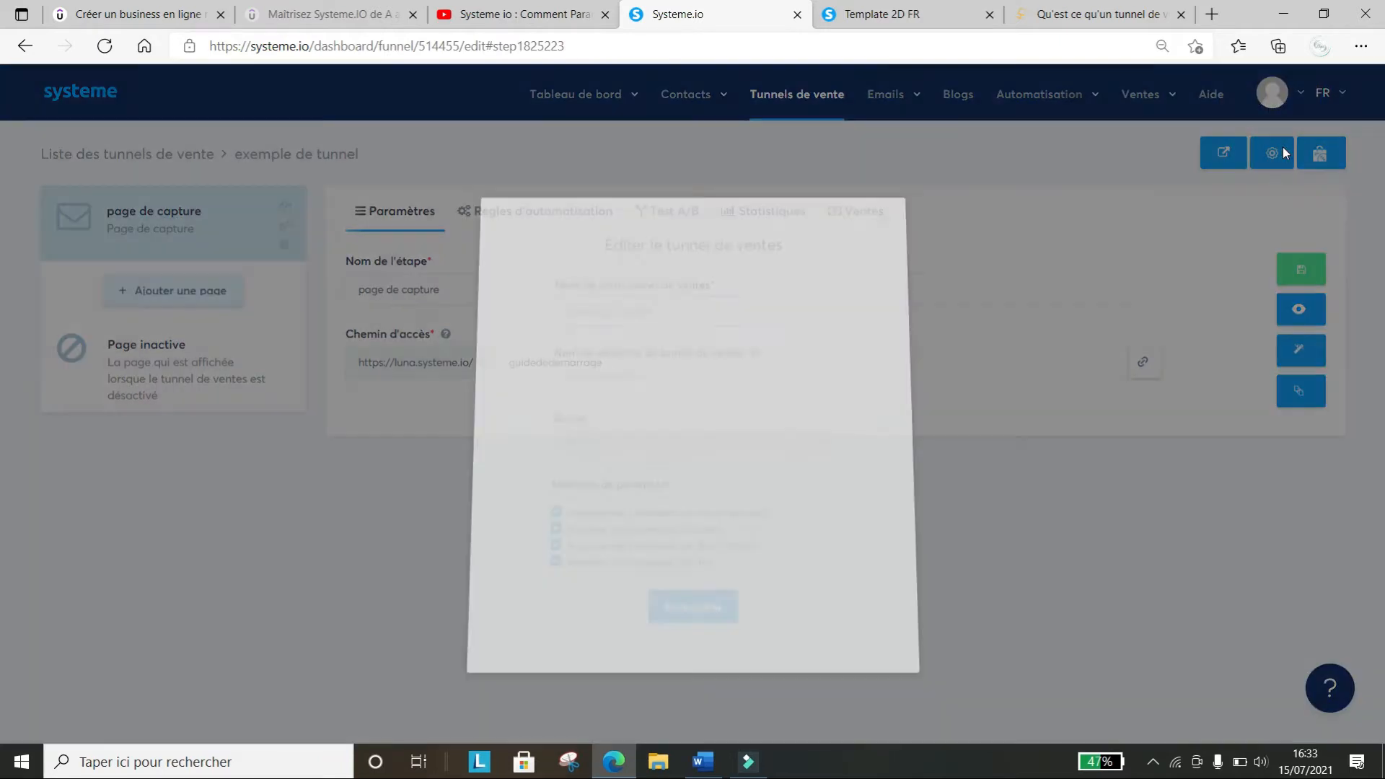
{"action": "left_click", "coordinate": [648, 323]}
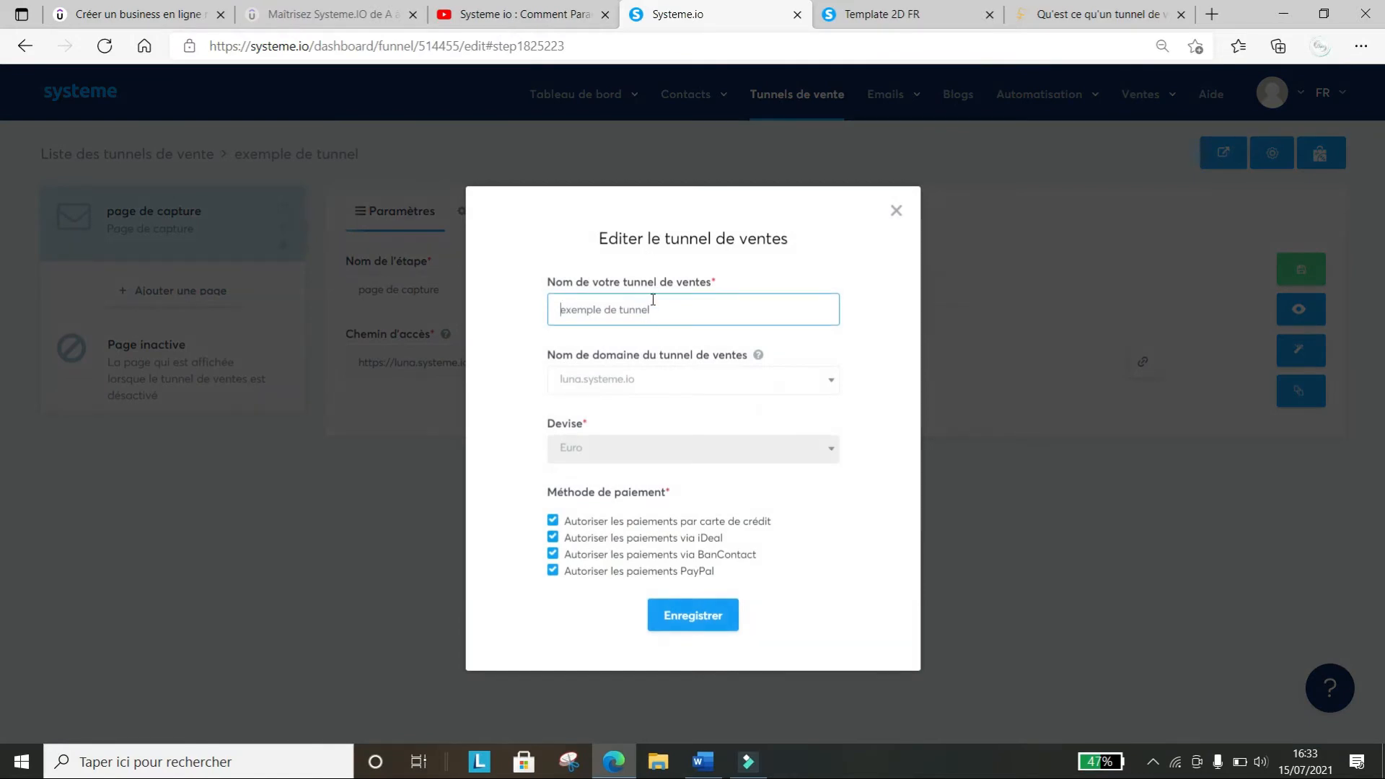
{"action": "left_click", "coordinate": [896, 210]}
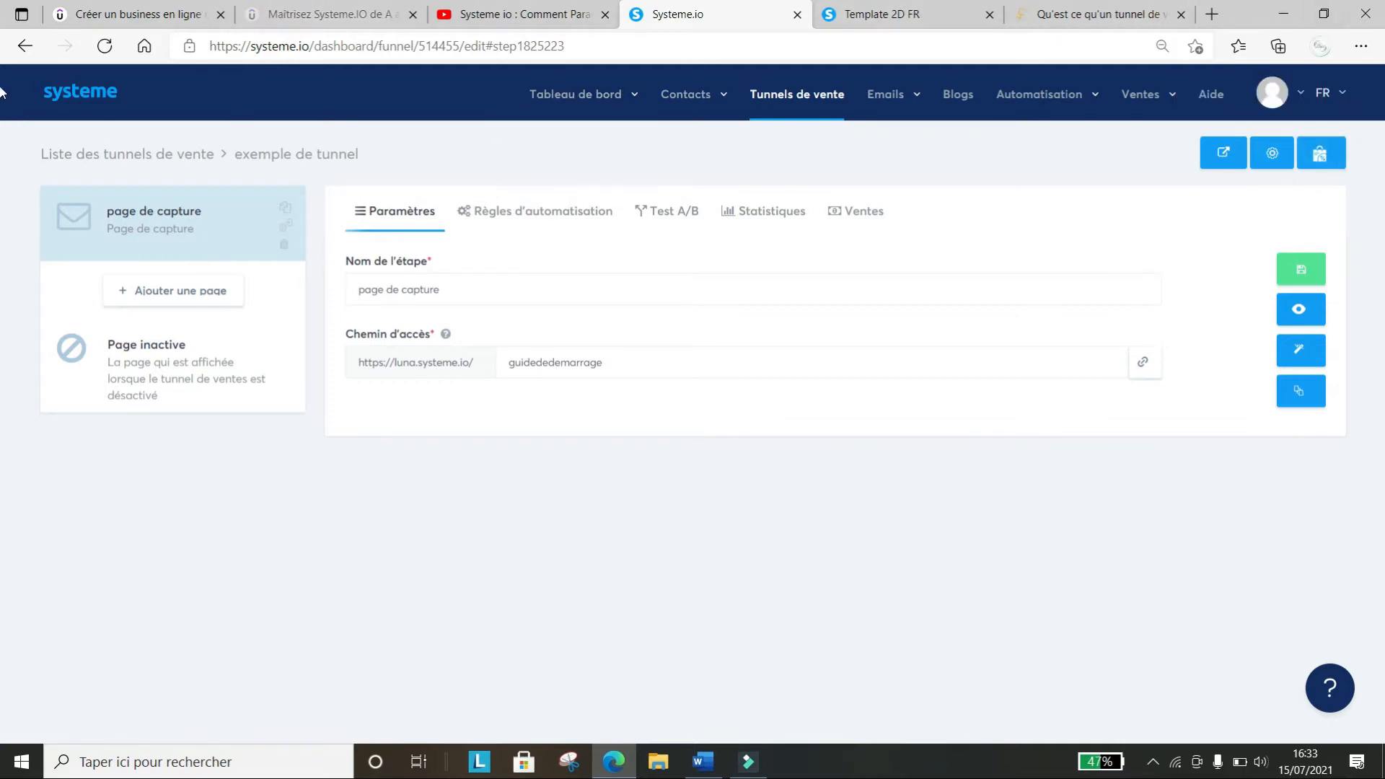
Add a funnel page named "page de vente" with the type Page de vente
{"action": "left_click", "coordinate": [171, 290]}
{"action": "left_click", "coordinate": [590, 308]}
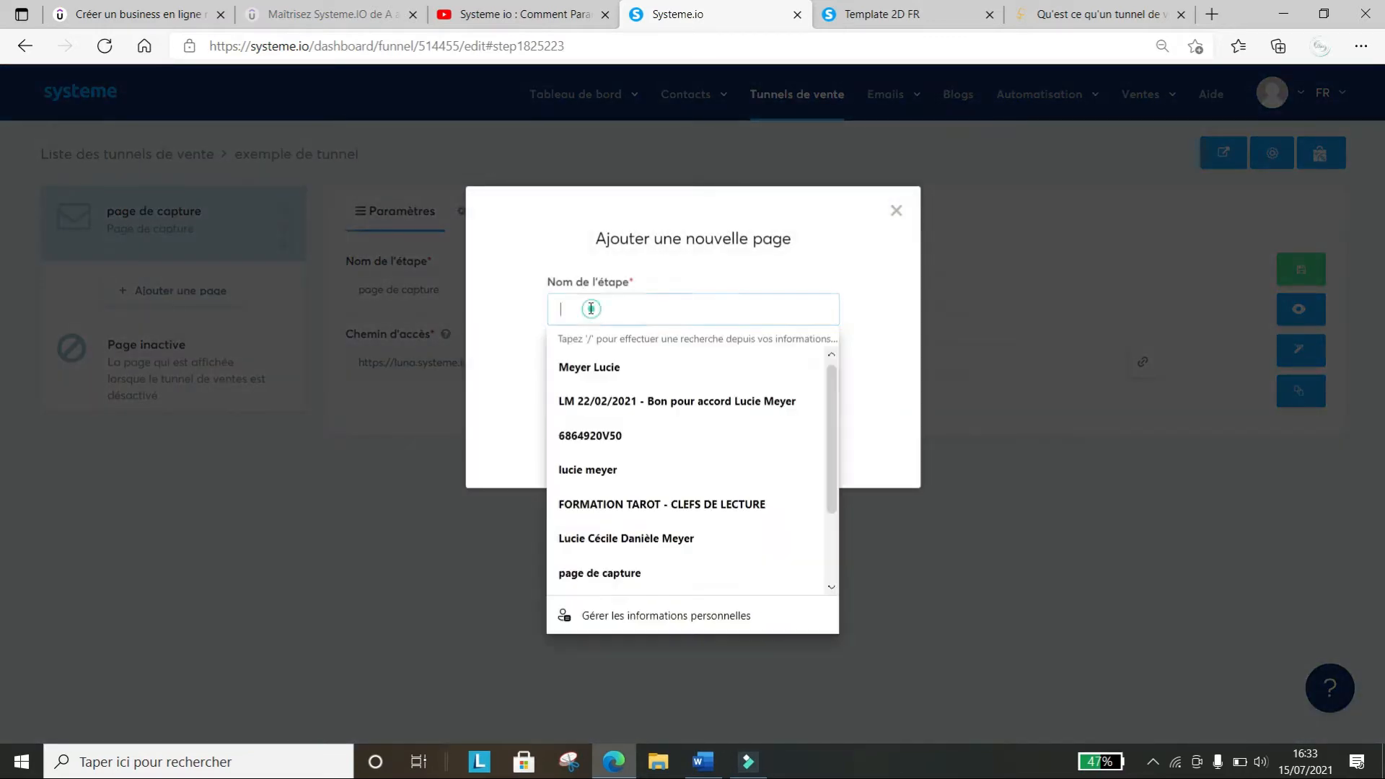
{"action": "type", "text": "page de v"}
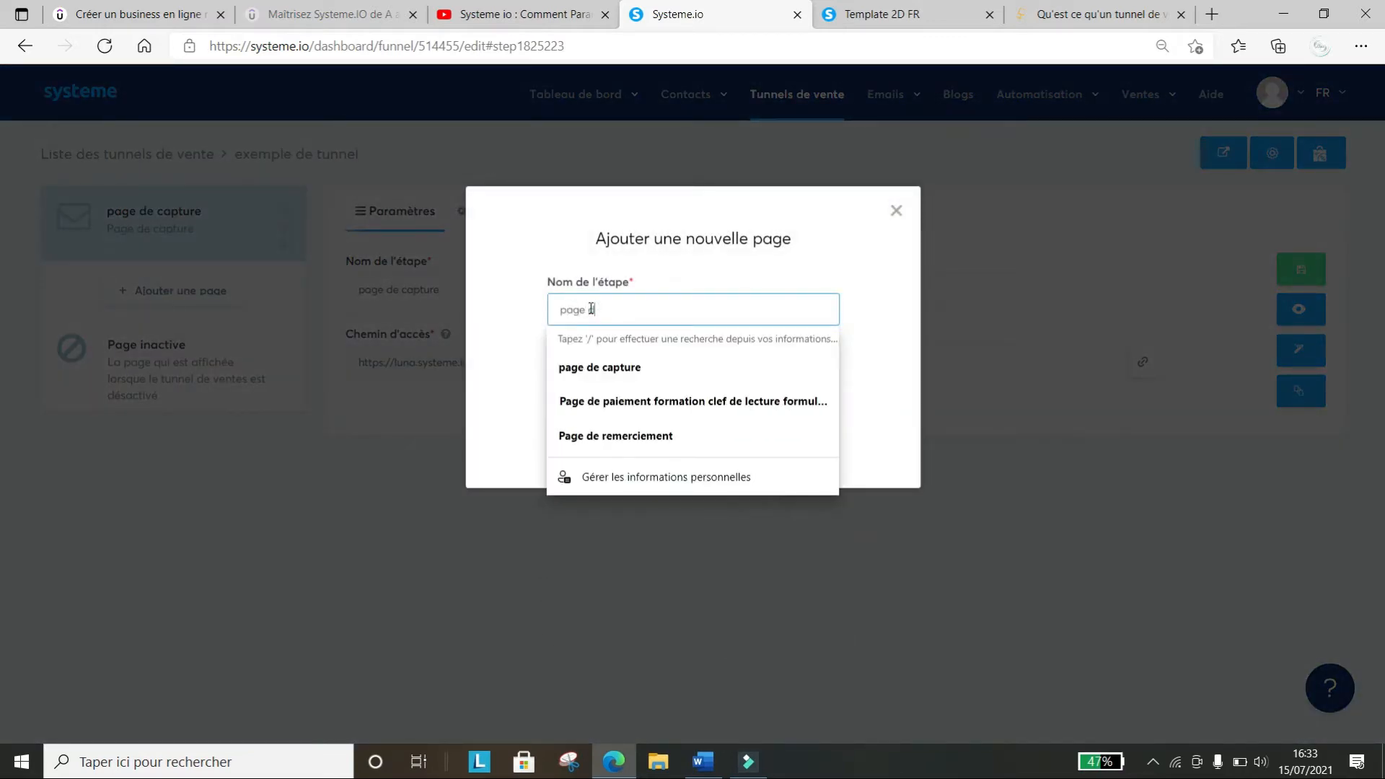
{"action": "type", "text": "ente"}
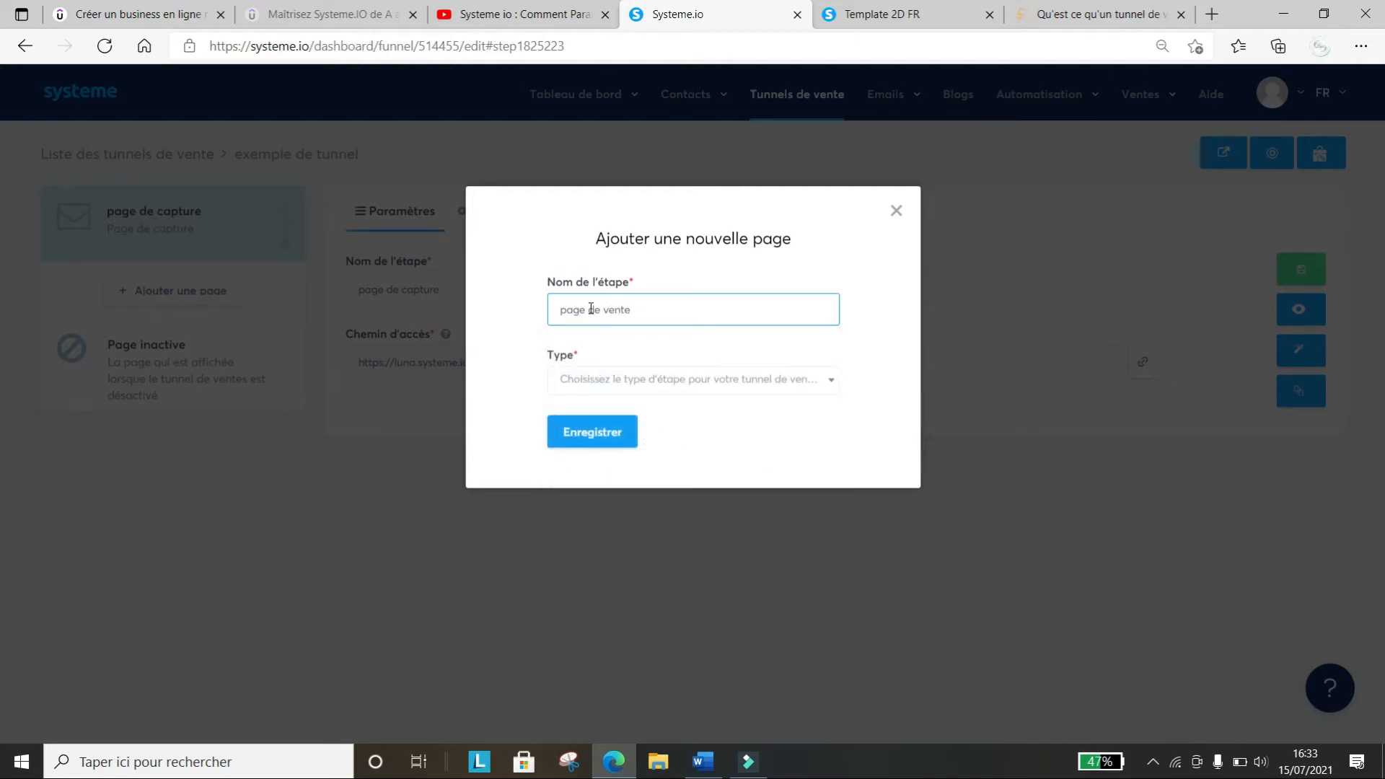
{"action": "left_click", "coordinate": [618, 382]}
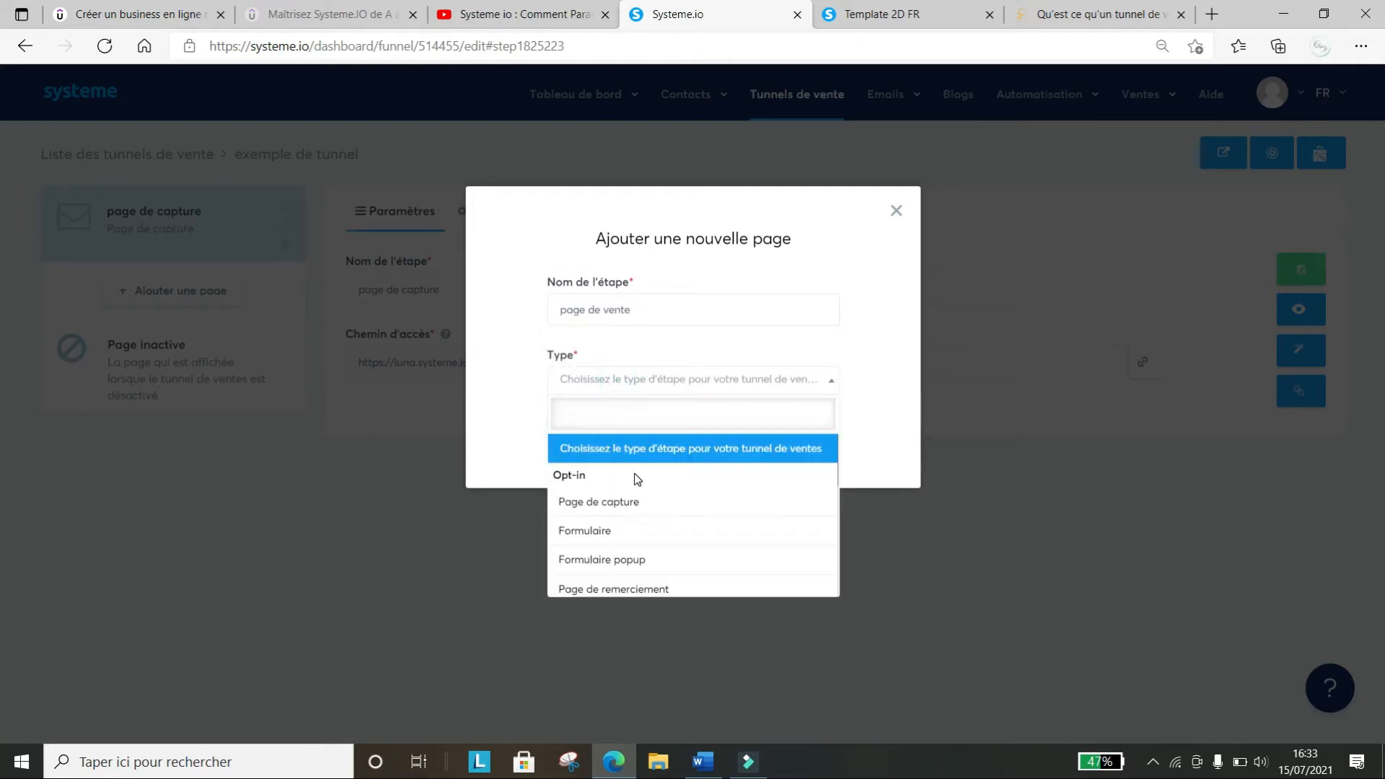
{"action": "scroll", "coordinate": [633, 473], "scroll_direction": "down", "scroll_amount": 2}
{"action": "scroll", "coordinate": [634, 473], "scroll_direction": "down", "scroll_amount": 1}
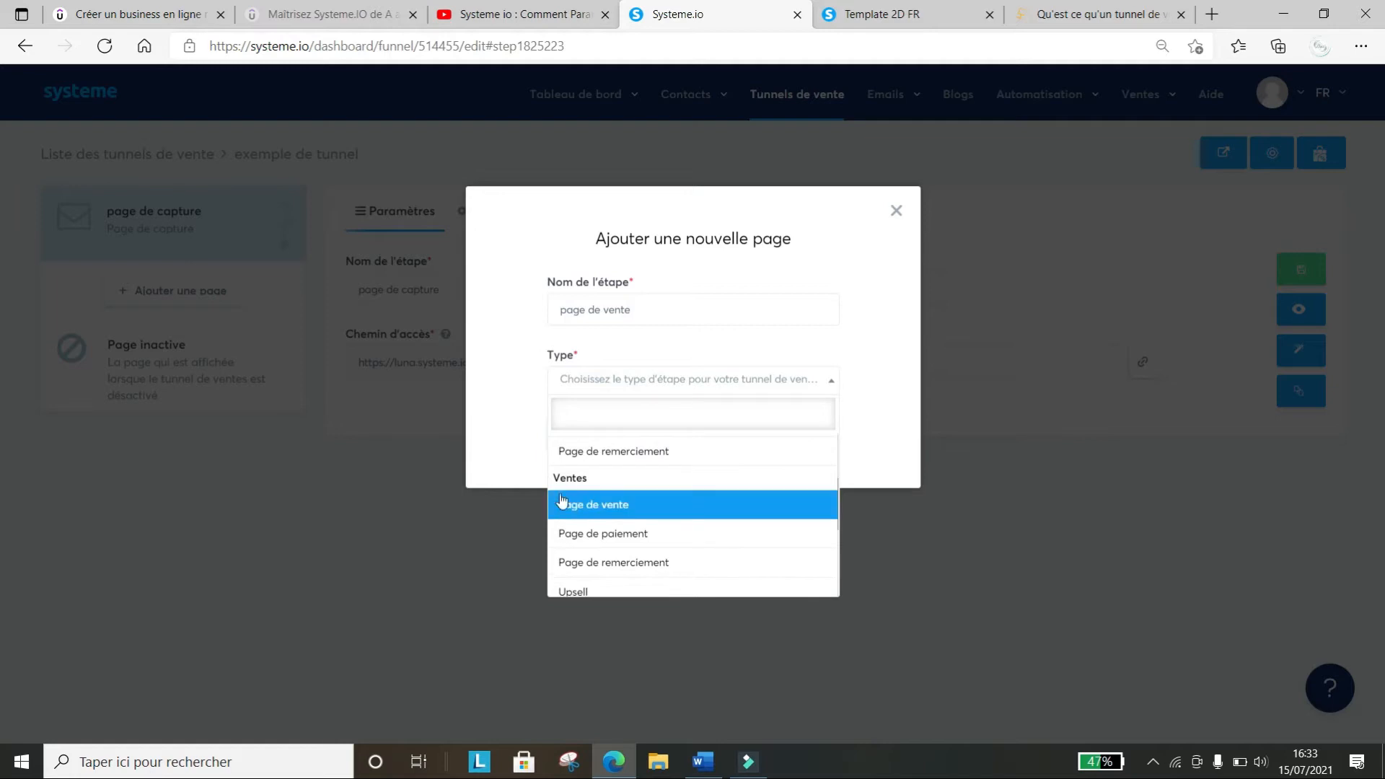
{"action": "left_click", "coordinate": [597, 508]}
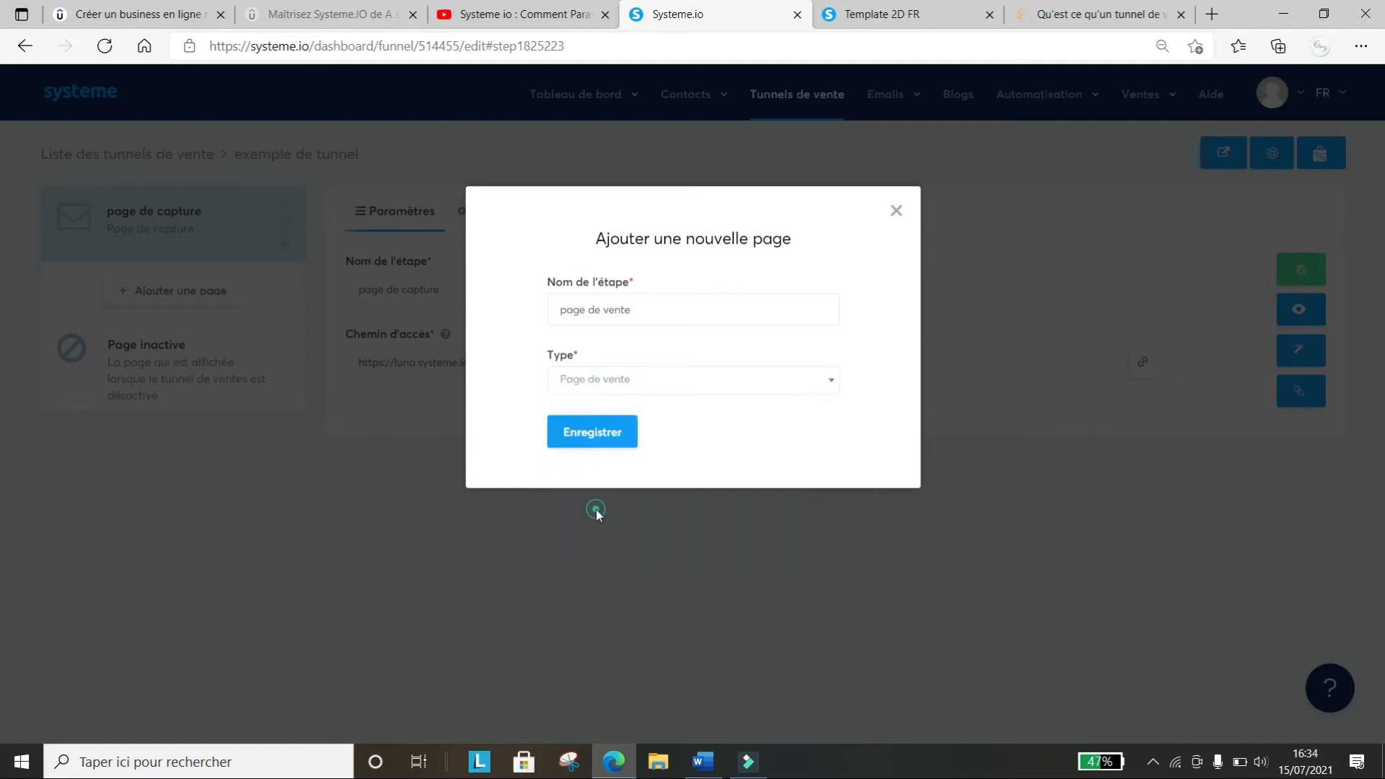
{"action": "left_click", "coordinate": [586, 446]}
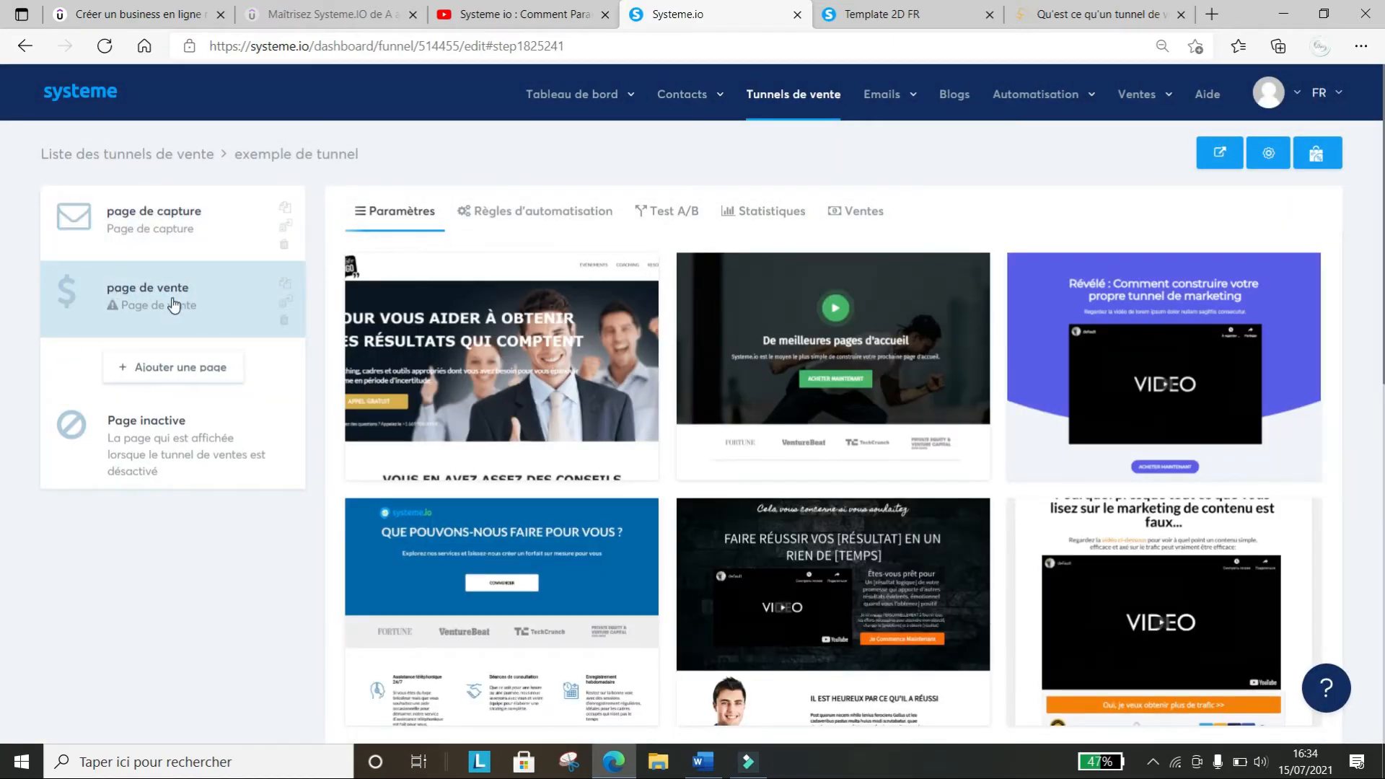
Apply the "Comment créer un business qui rapporte 10 000 euros par mois" template to the sales page
{"action": "scroll", "coordinate": [760, 349], "scroll_direction": "down", "scroll_amount": 8}
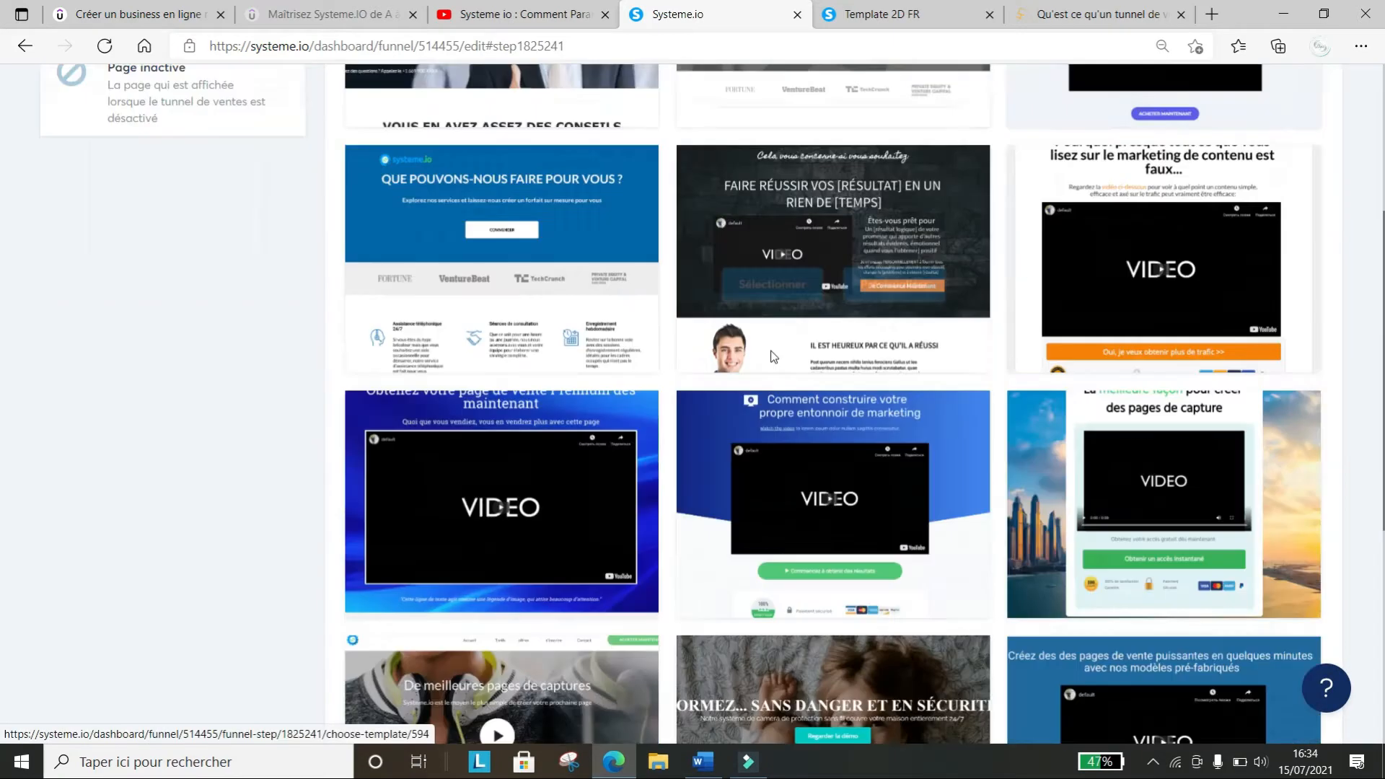
{"action": "scroll", "coordinate": [829, 541], "scroll_direction": "down", "scroll_amount": 3}
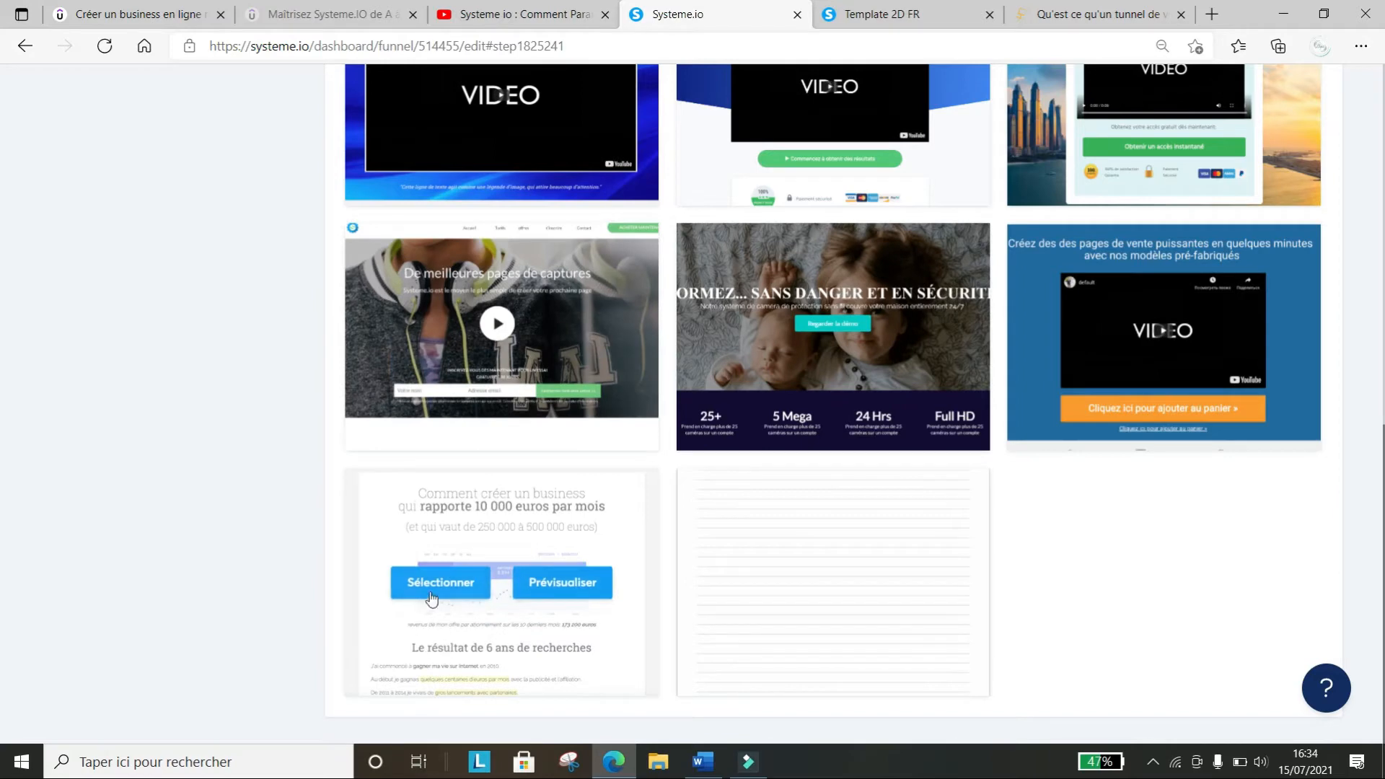
{"action": "left_click", "coordinate": [437, 594]}
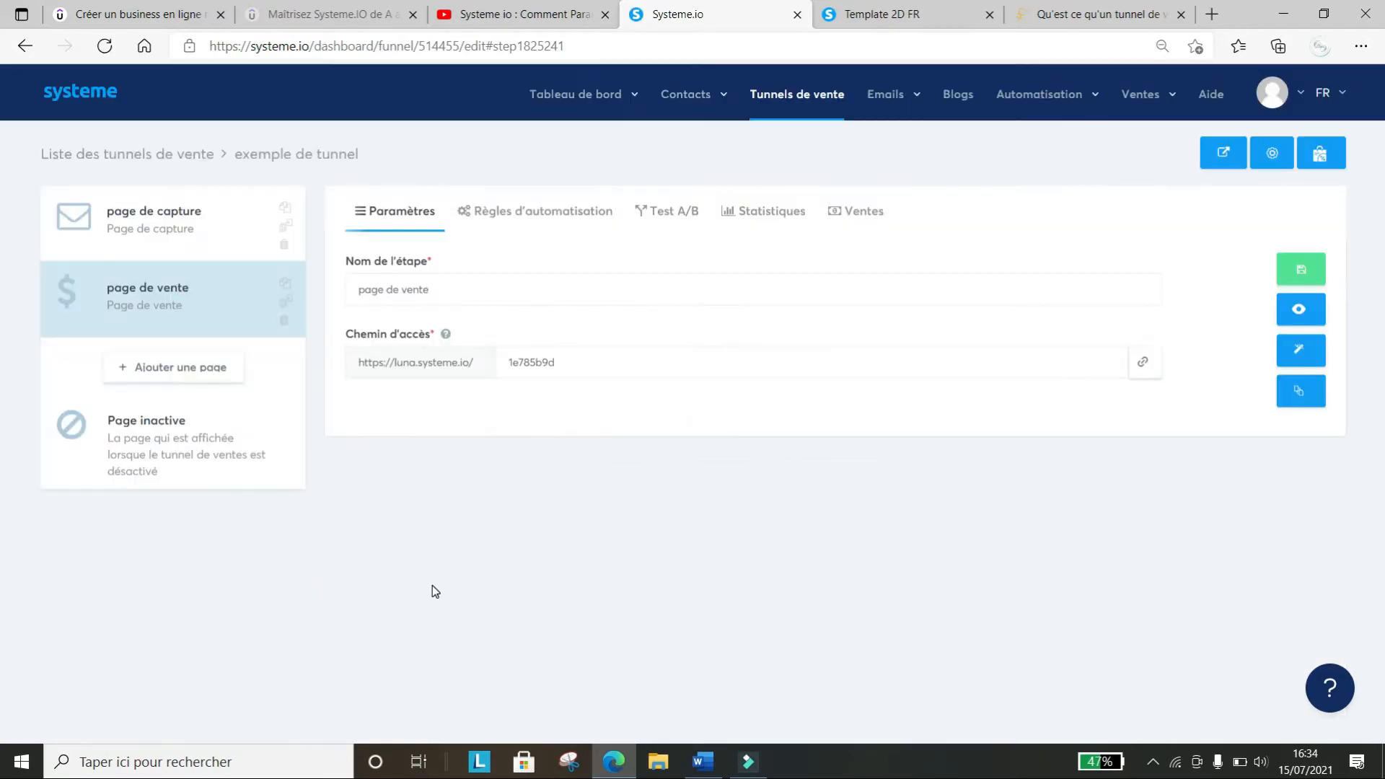
Add a funnel page named "page de paiement" with the type Page de paiement
{"action": "left_click", "coordinate": [210, 376]}
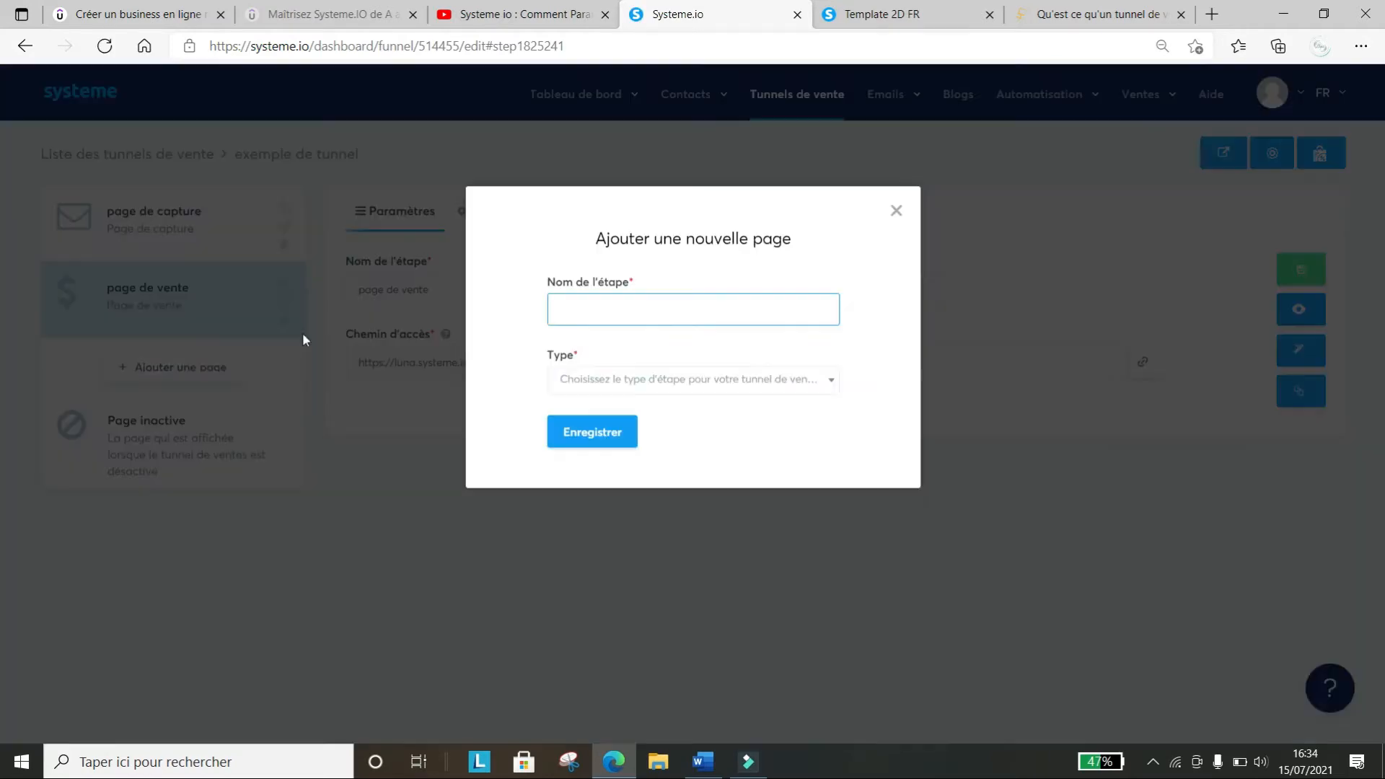
{"action": "left_click", "coordinate": [617, 322]}
{"action": "type", "text": "p"}
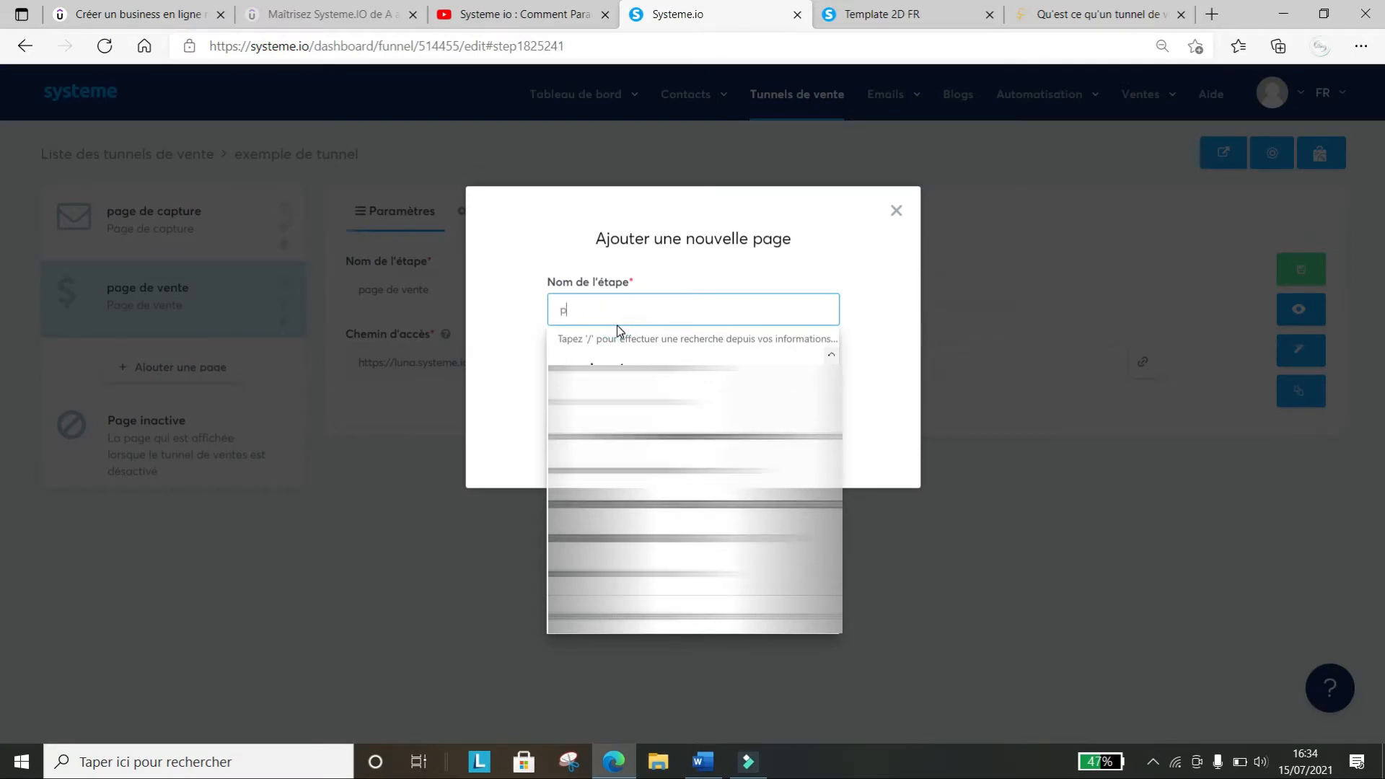
{"action": "type", "text": "age de p"}
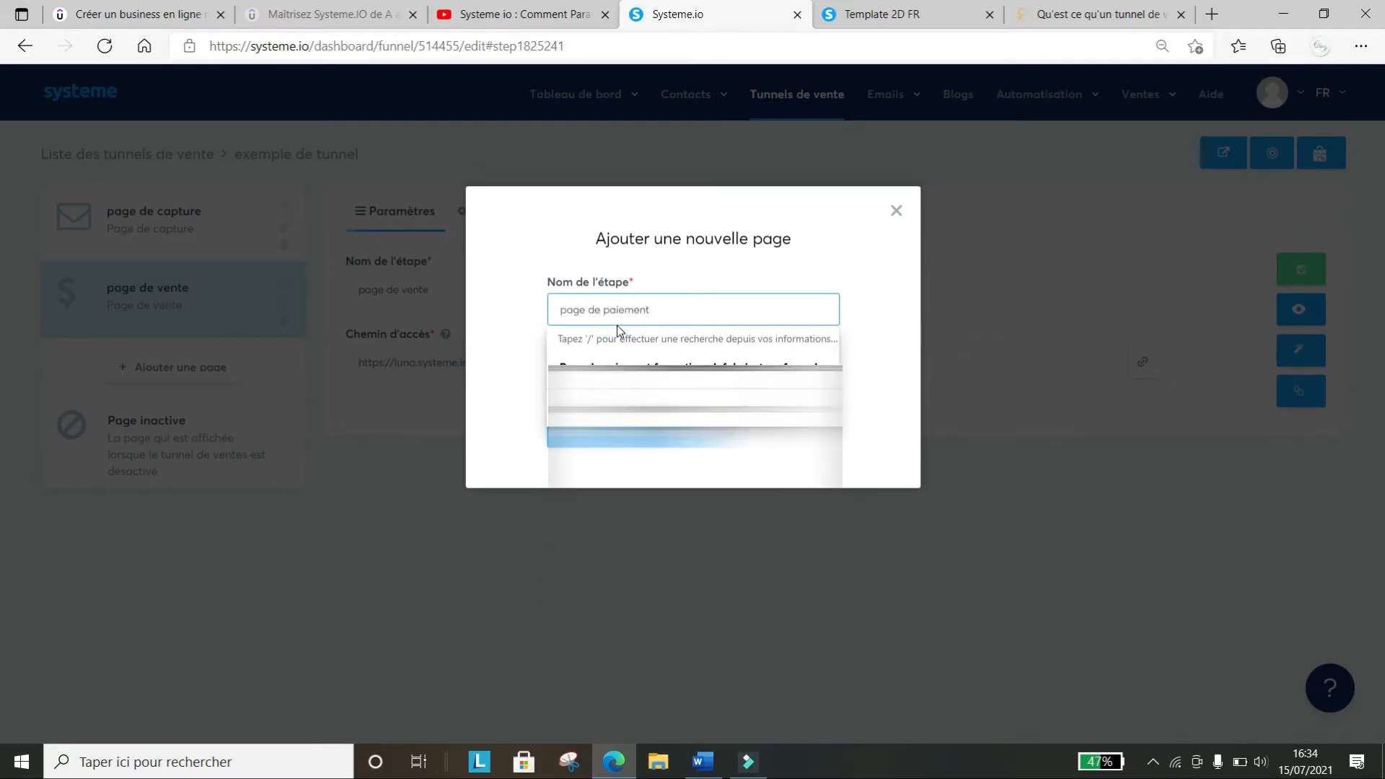
{"action": "type", "text": "aiement"}
{"action": "left_click", "coordinate": [841, 278]}
{"action": "left_click", "coordinate": [786, 381]}
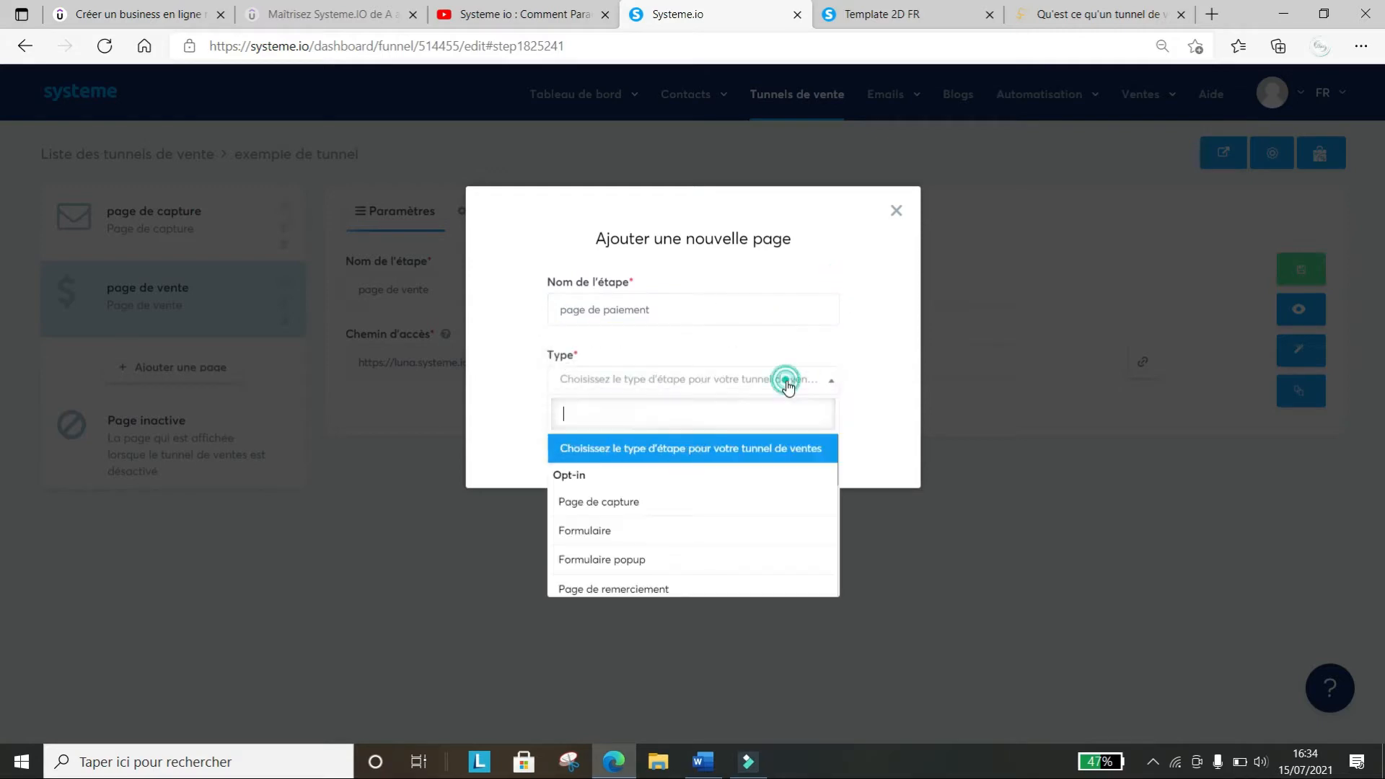
{"action": "scroll", "coordinate": [771, 477], "scroll_direction": "down", "scroll_amount": 2}
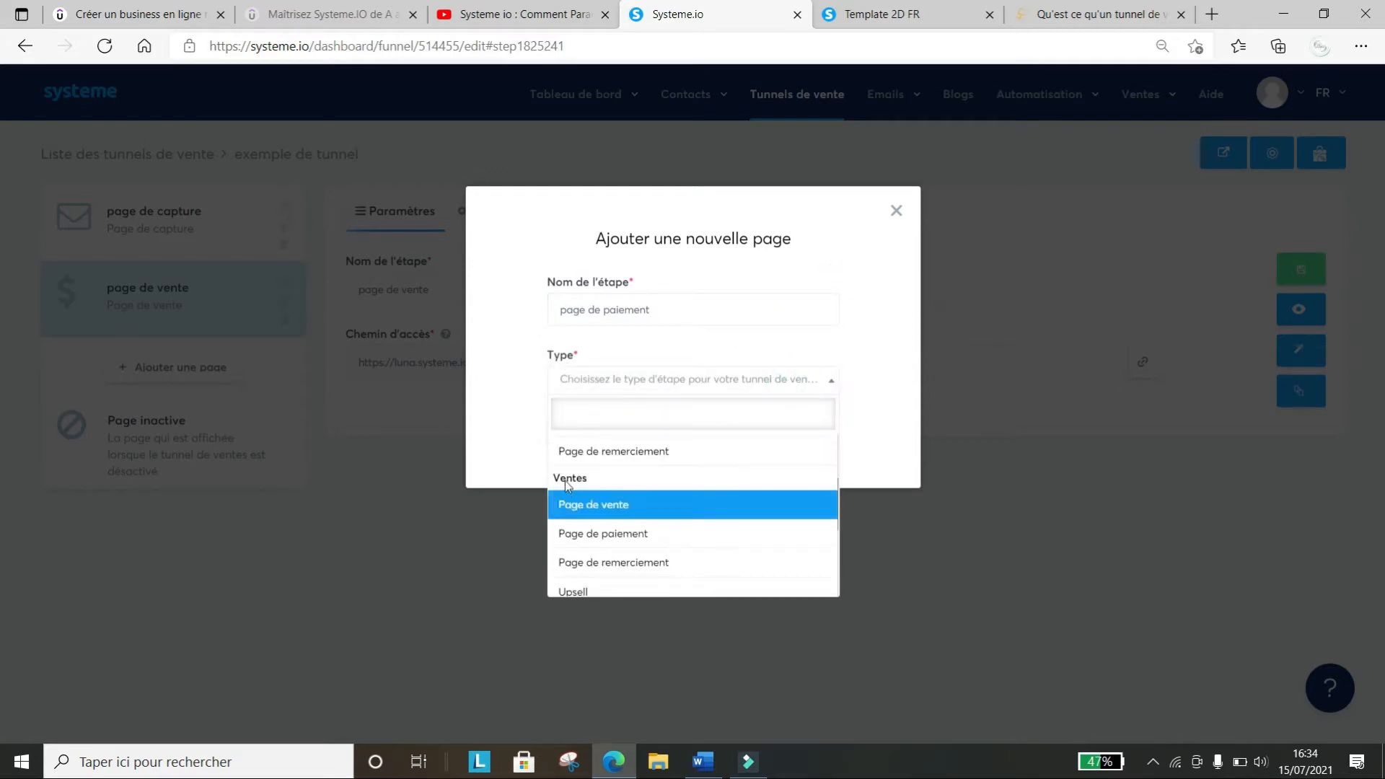
{"action": "left_click", "coordinate": [591, 534]}
{"action": "left_click", "coordinate": [573, 425]}
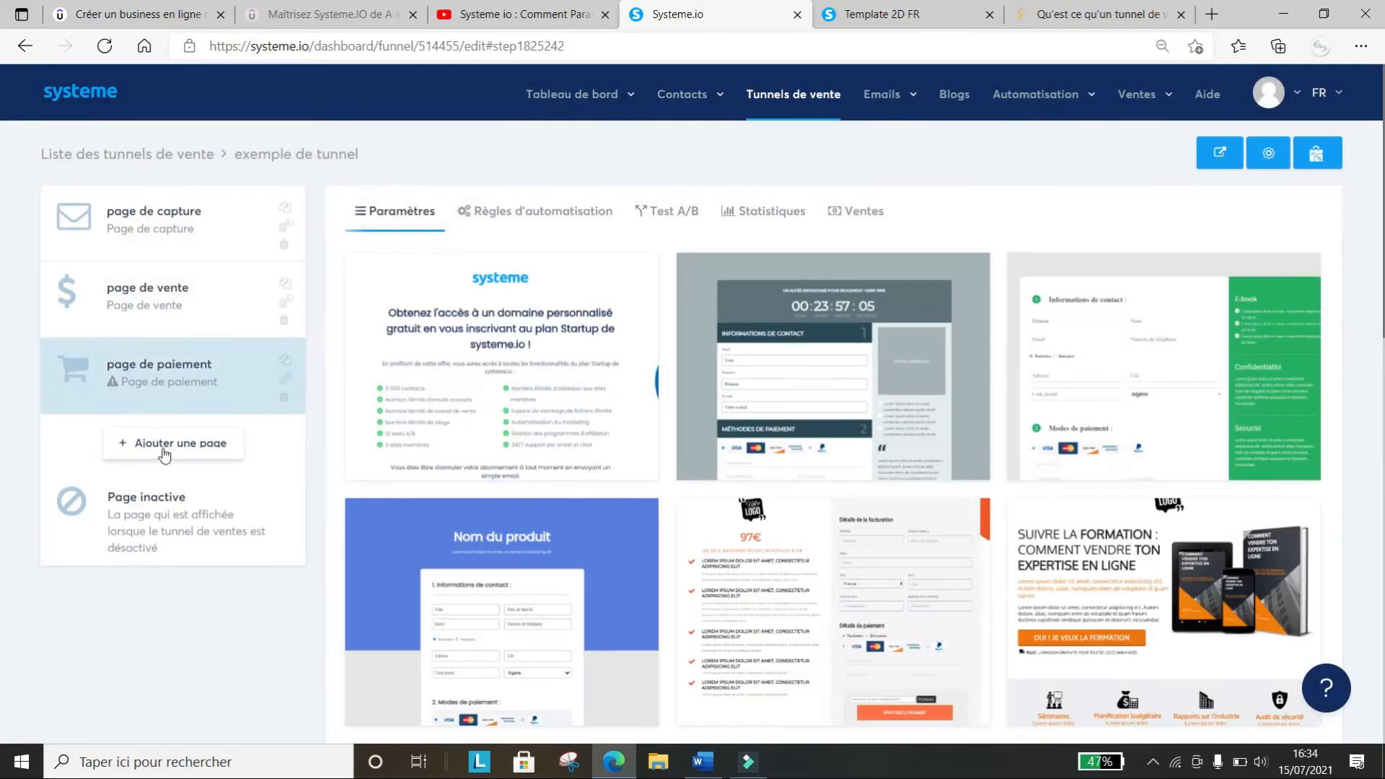
Add a page named "remerciement" with the Ventes type Page de remerciement and apply the "merci pour votre inscription !" template
{"action": "left_click", "coordinate": [165, 444]}
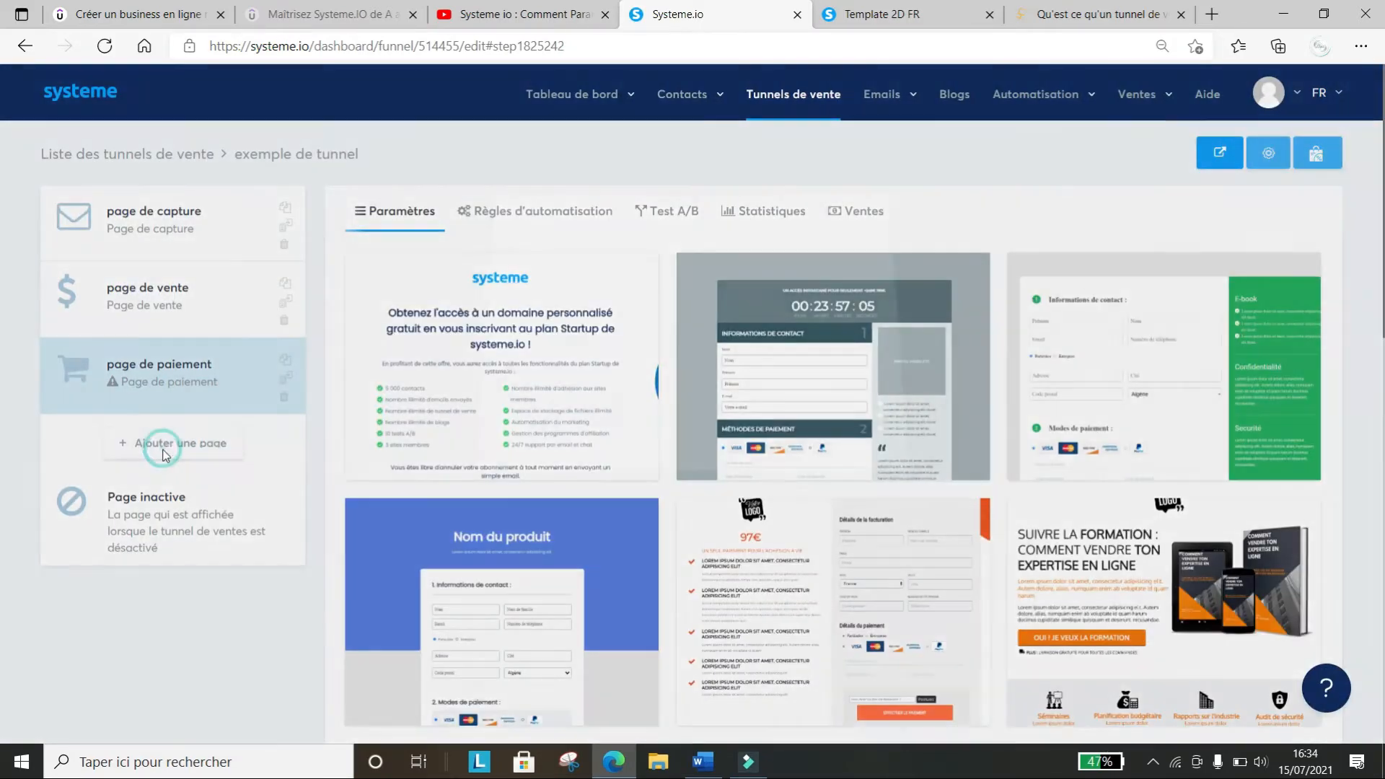
{"action": "left_click", "coordinate": [593, 303]}
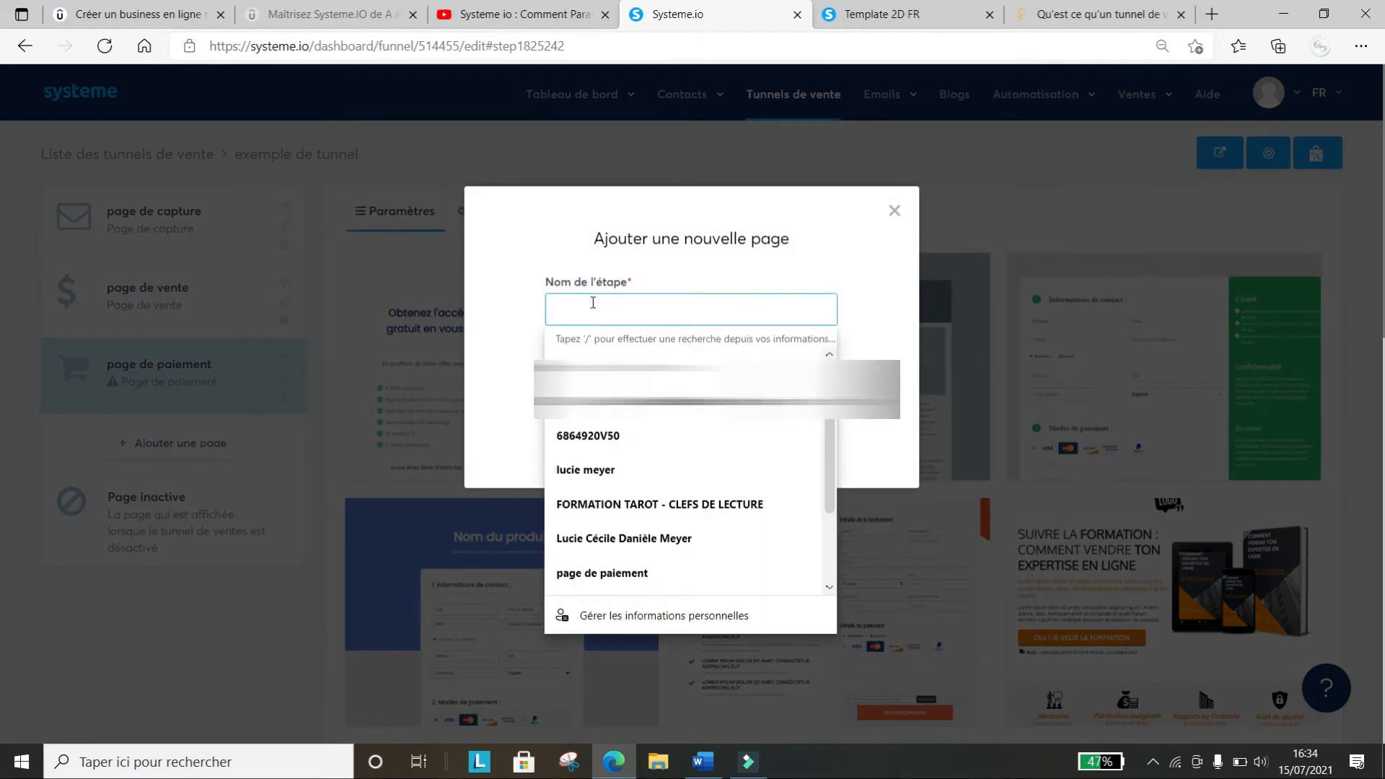
{"action": "type", "text": "remerciement"}
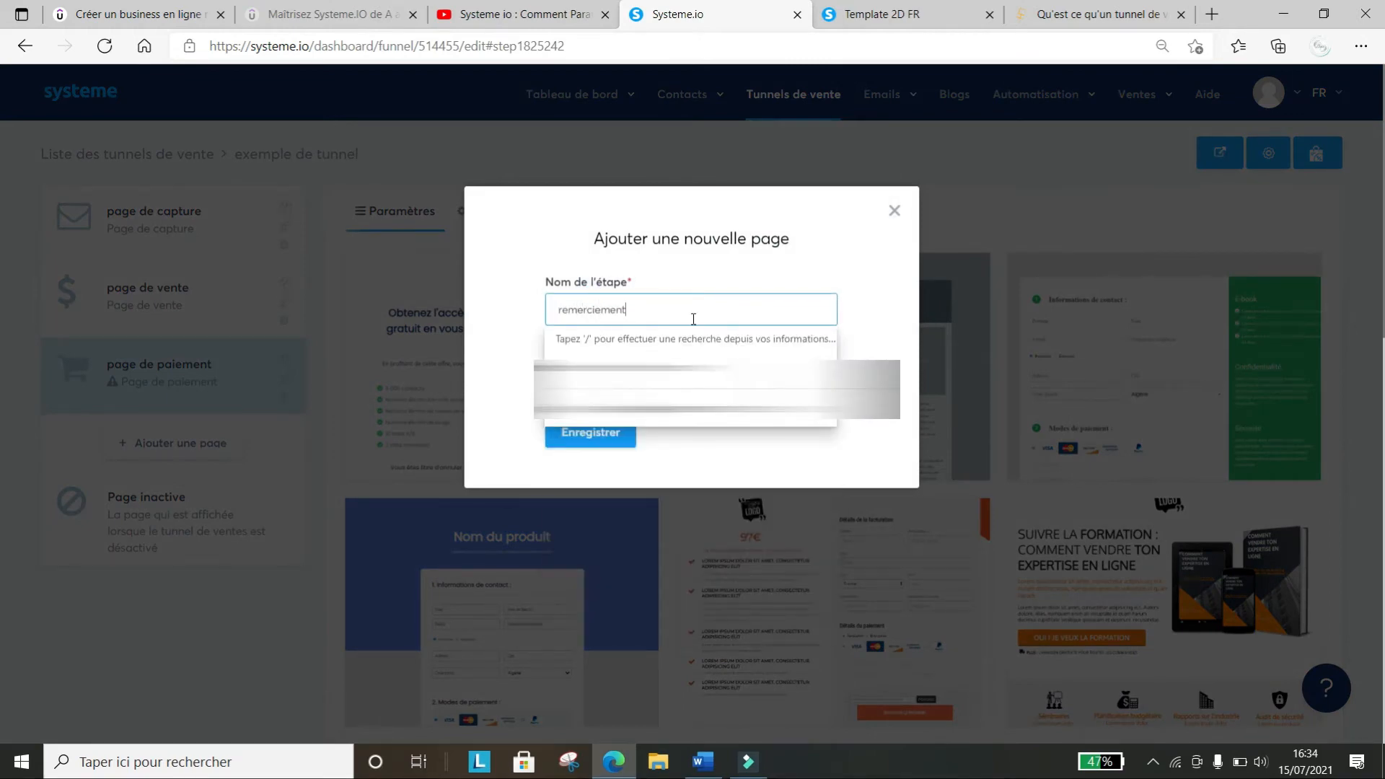
{"action": "left_click", "coordinate": [877, 299]}
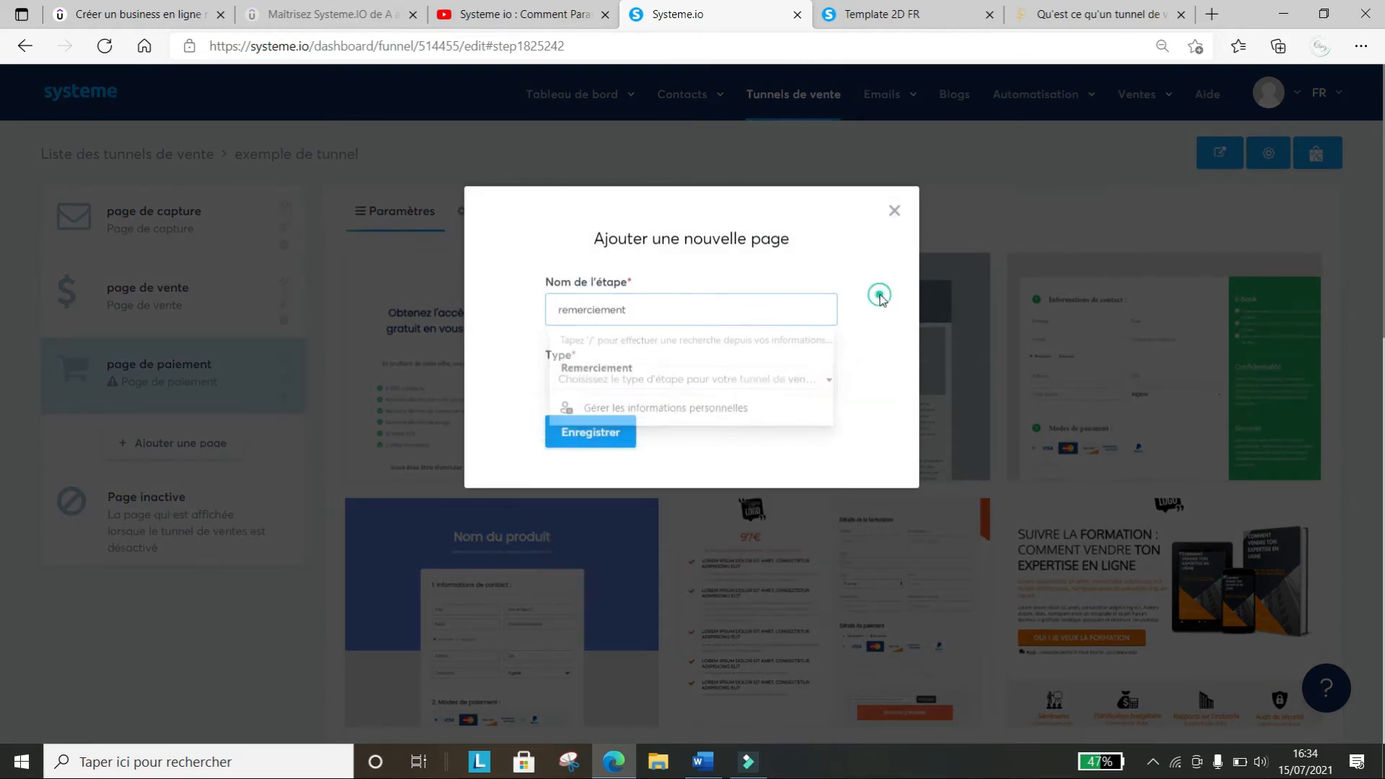
{"action": "left_click", "coordinate": [707, 378]}
{"action": "scroll", "coordinate": [704, 520], "scroll_direction": "down", "scroll_amount": 2}
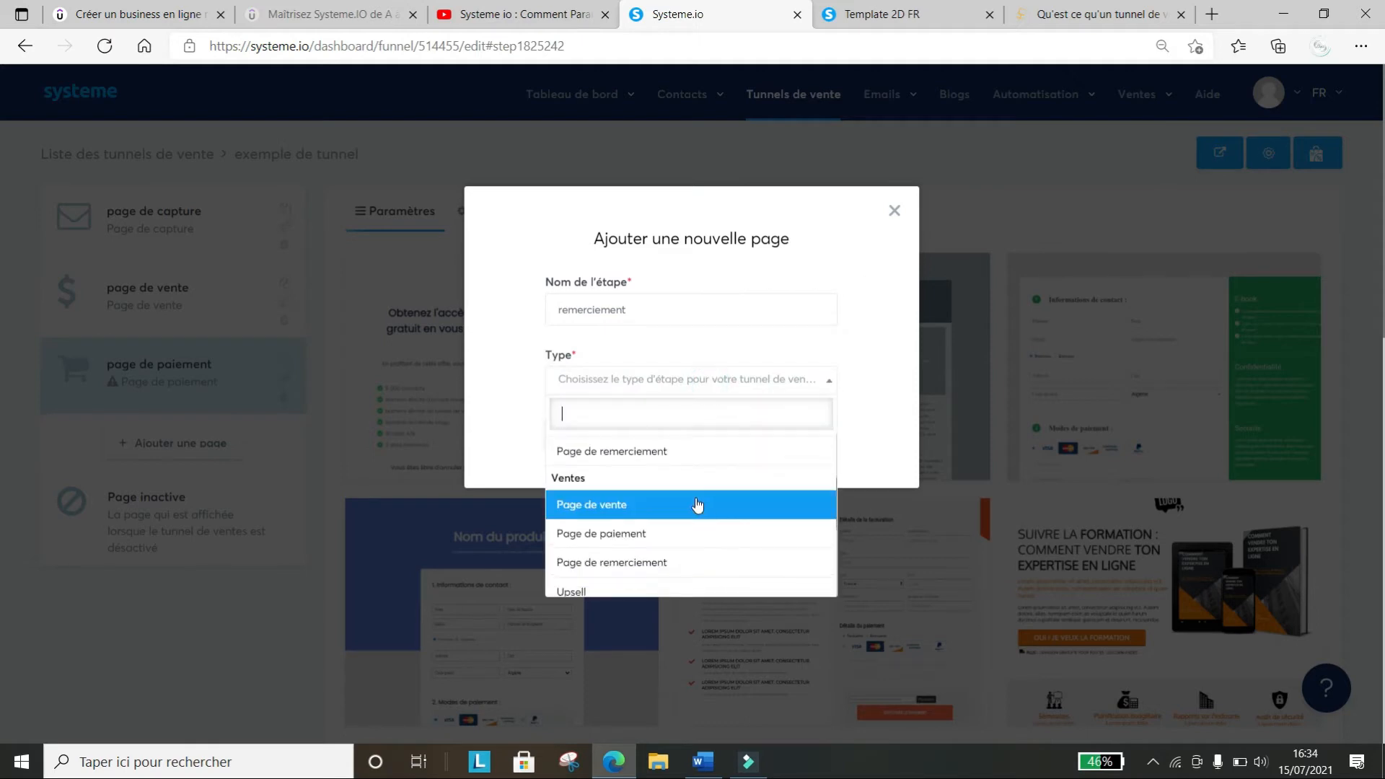
{"action": "left_click", "coordinate": [606, 561]}
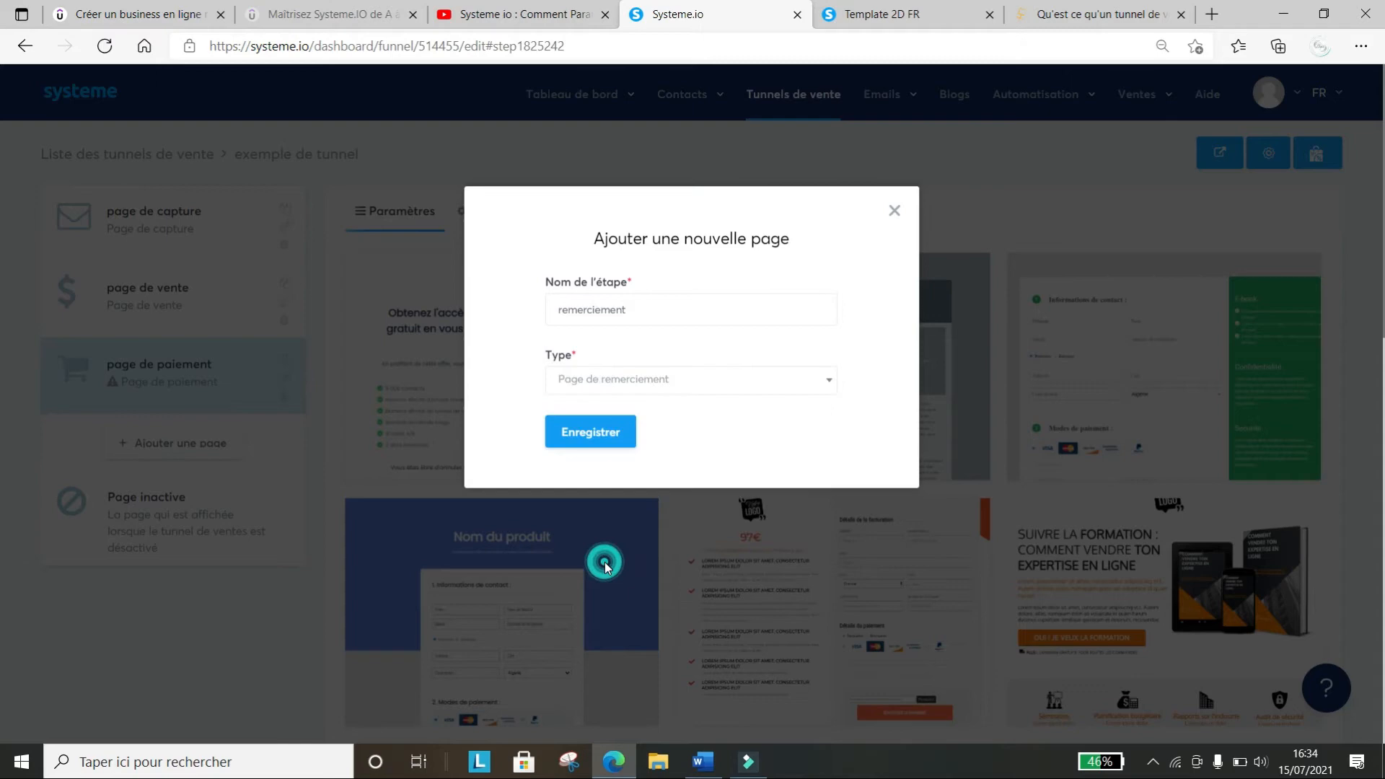
{"action": "left_click", "coordinate": [586, 424]}
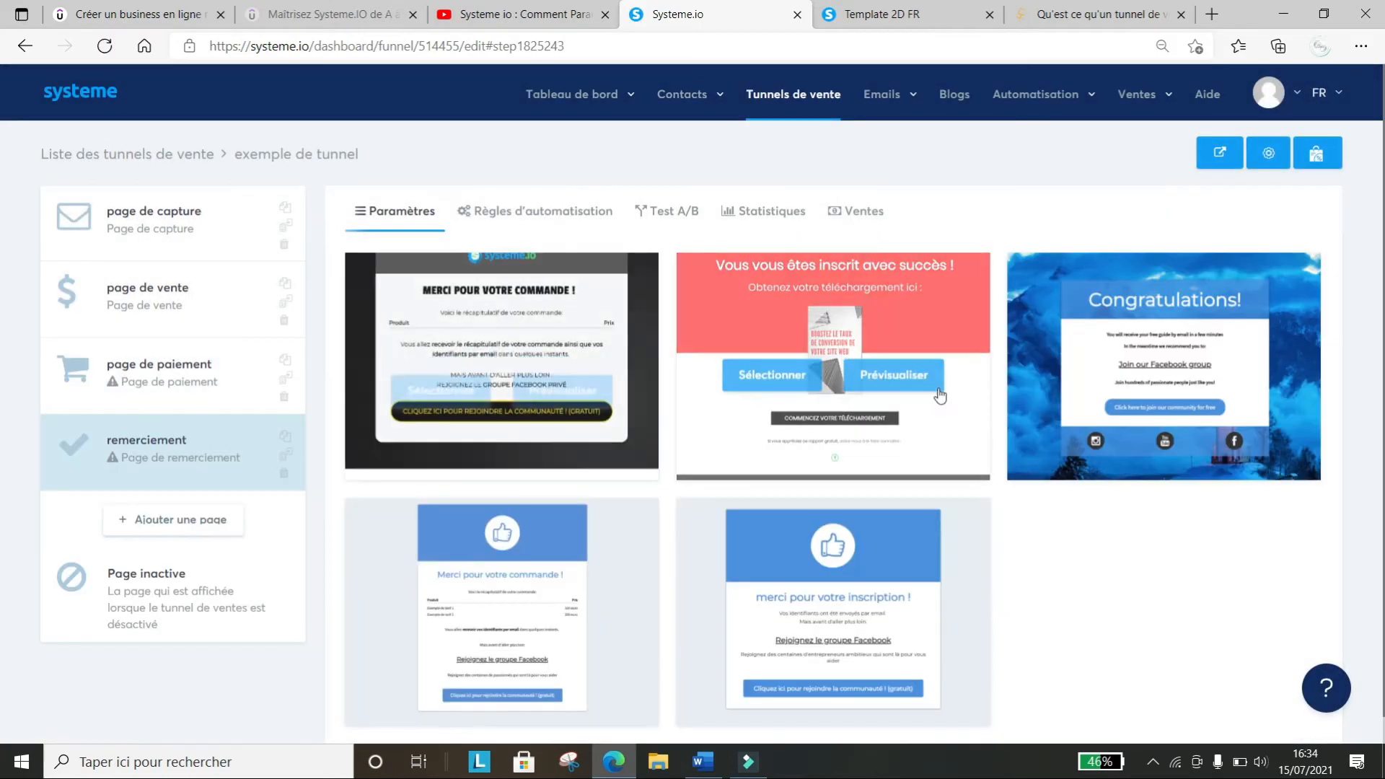
{"action": "mouse_move", "coordinate": [807, 641]}
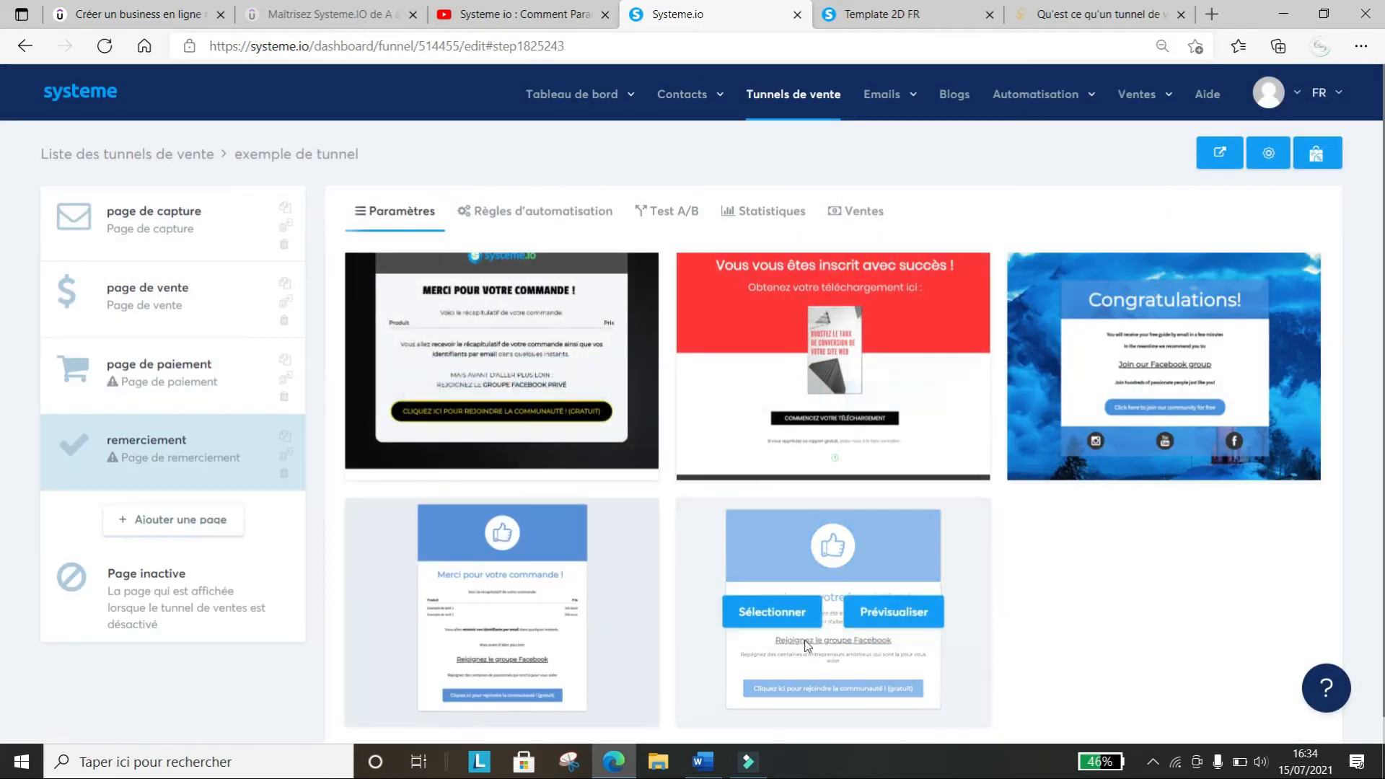
{"action": "left_click", "coordinate": [754, 616]}
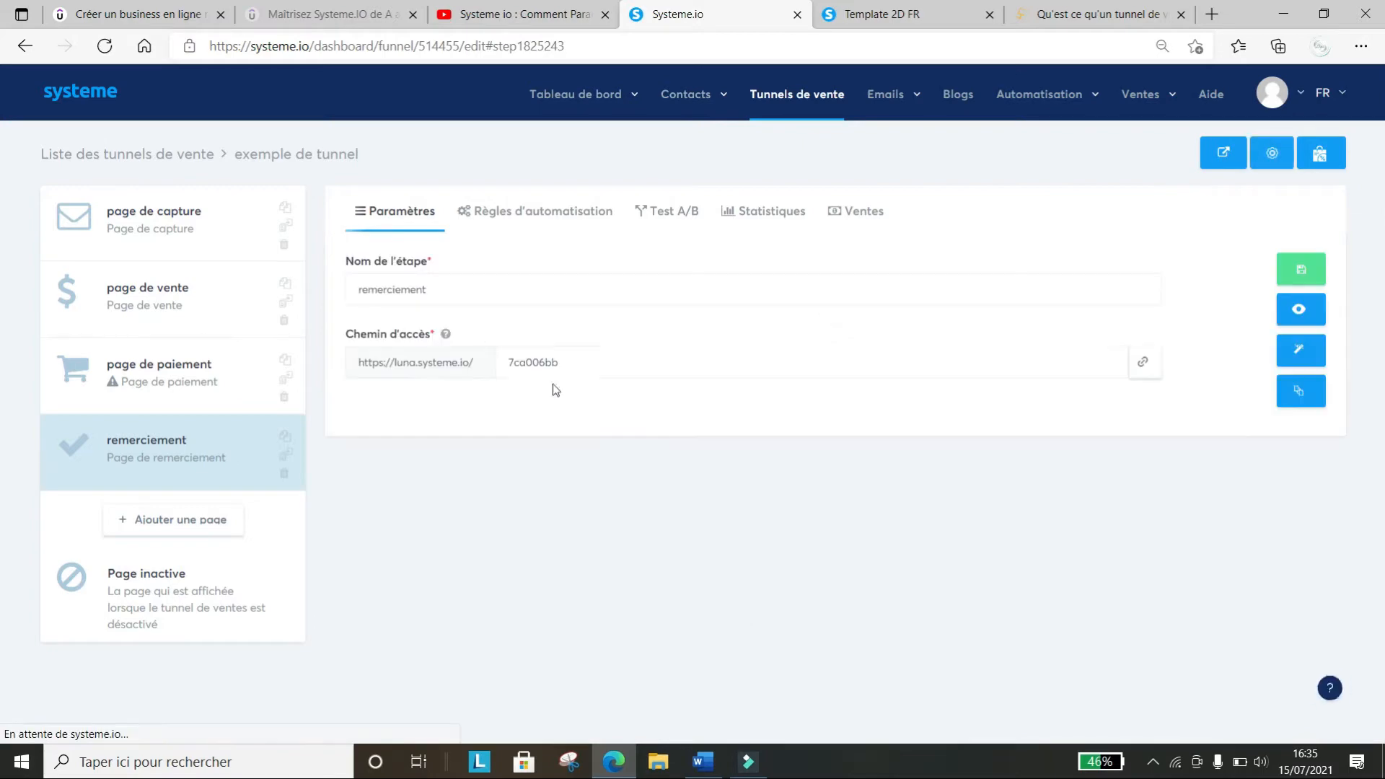
Browse the payment page templates and apply one from the middle column to "page de paiement"
{"action": "left_click", "coordinate": [127, 369]}
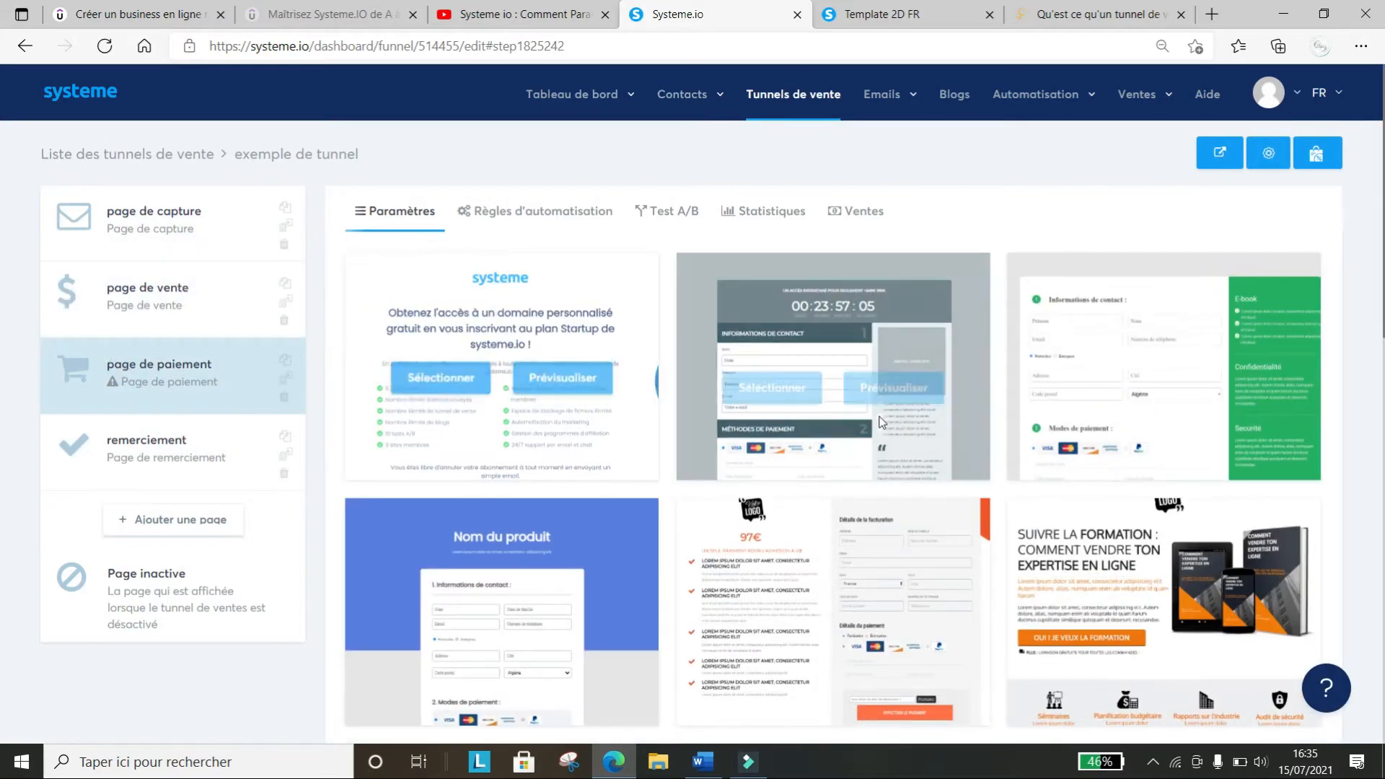
{"action": "scroll", "coordinate": [670, 415], "scroll_direction": "down", "scroll_amount": 6}
{"action": "scroll", "coordinate": [670, 415], "scroll_direction": "down", "scroll_amount": 5}
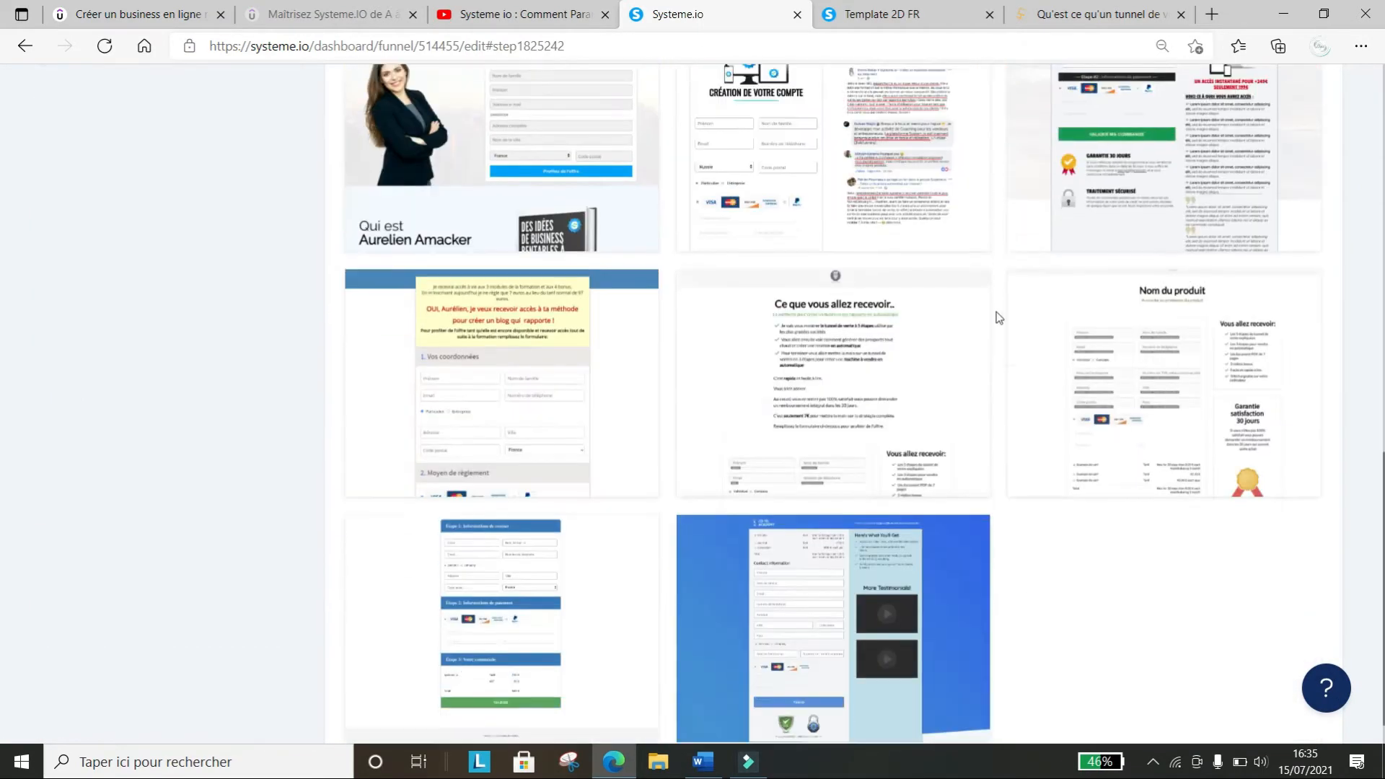
{"action": "scroll", "coordinate": [995, 315], "scroll_direction": "up", "scroll_amount": 12}
{"action": "scroll", "coordinate": [389, 447], "scroll_direction": "down", "scroll_amount": 7}
{"action": "scroll", "coordinate": [512, 382], "scroll_direction": "up", "scroll_amount": 7}
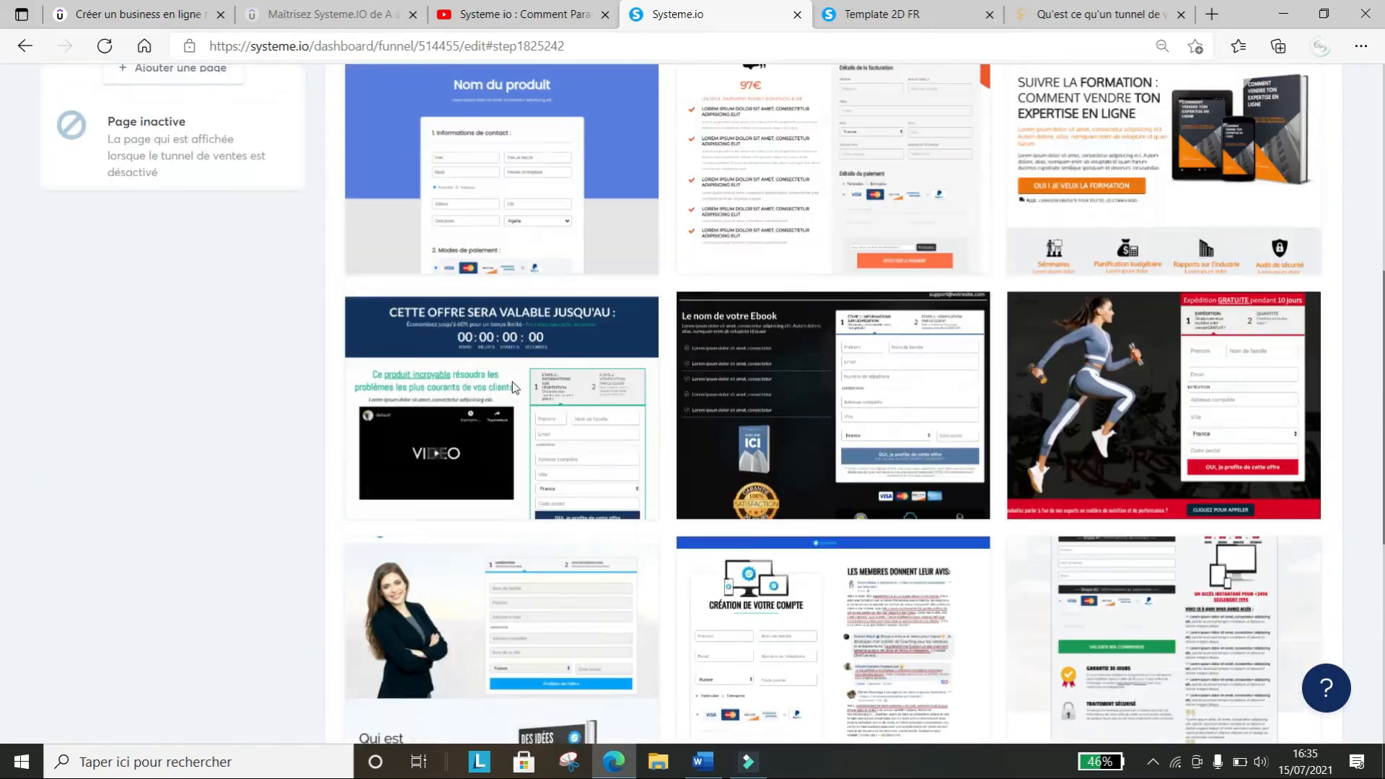
{"action": "left_click", "coordinate": [772, 368]}
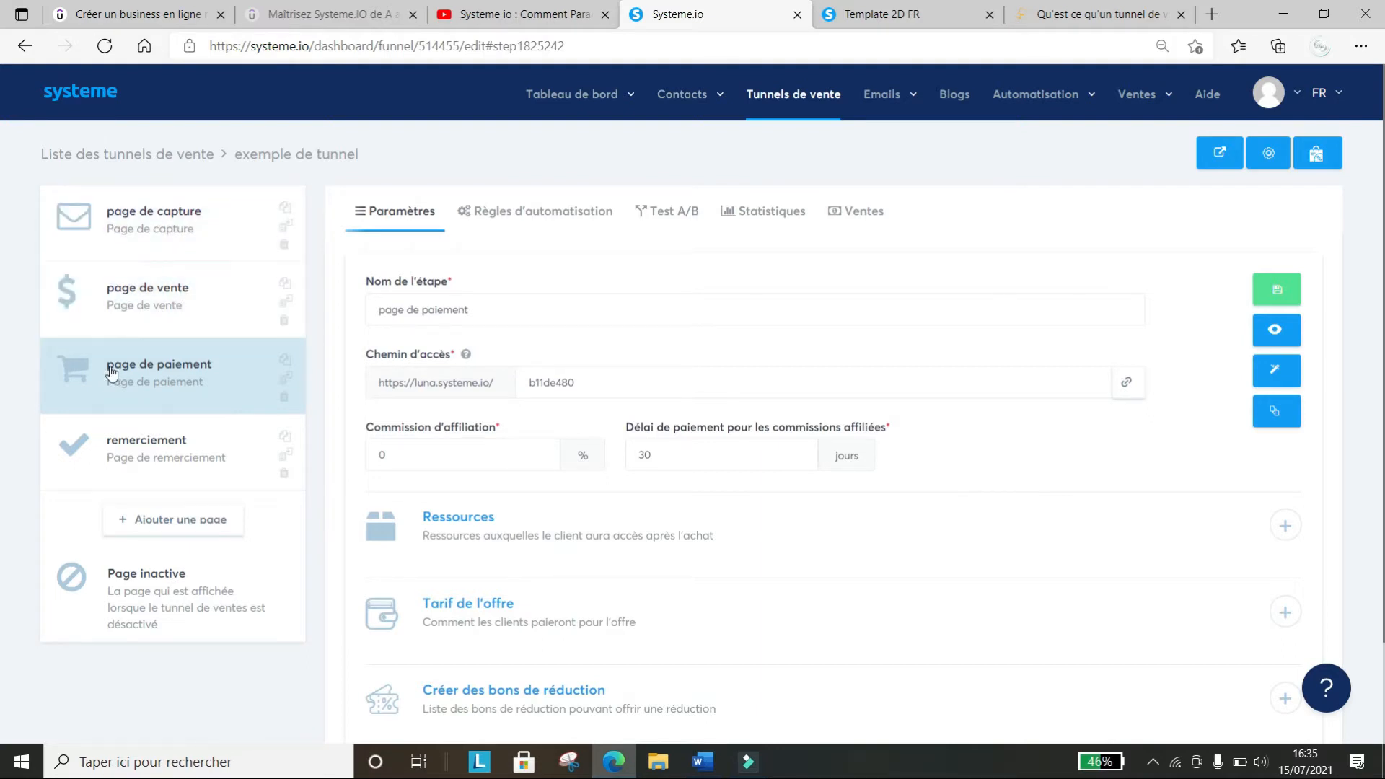
Review the step name and access path settings of the capture, sales, payment and thank-you pages
{"action": "left_click", "coordinate": [156, 458]}
{"action": "left_click_drag", "start_coordinate": [162, 409], "coordinate": [178, 469]}
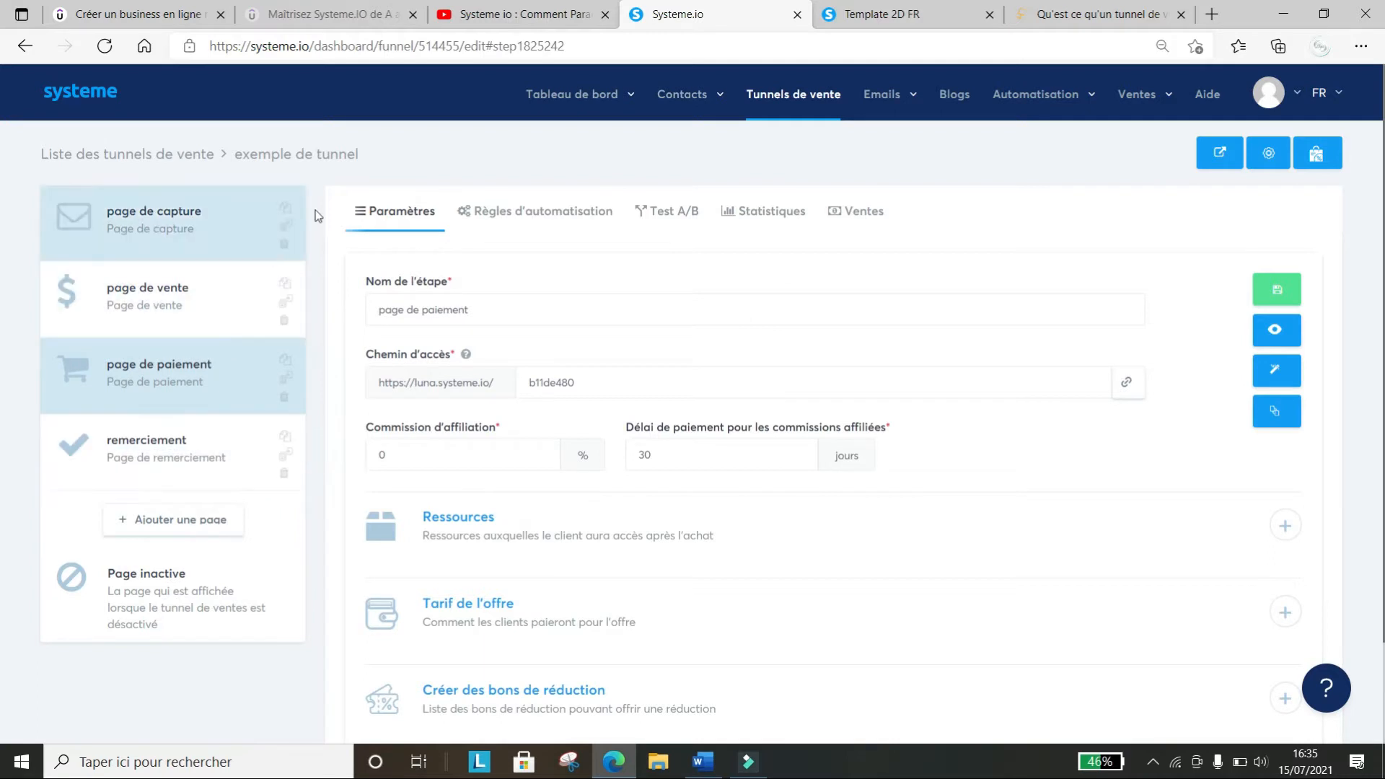
{"action": "left_click", "coordinate": [114, 286]}
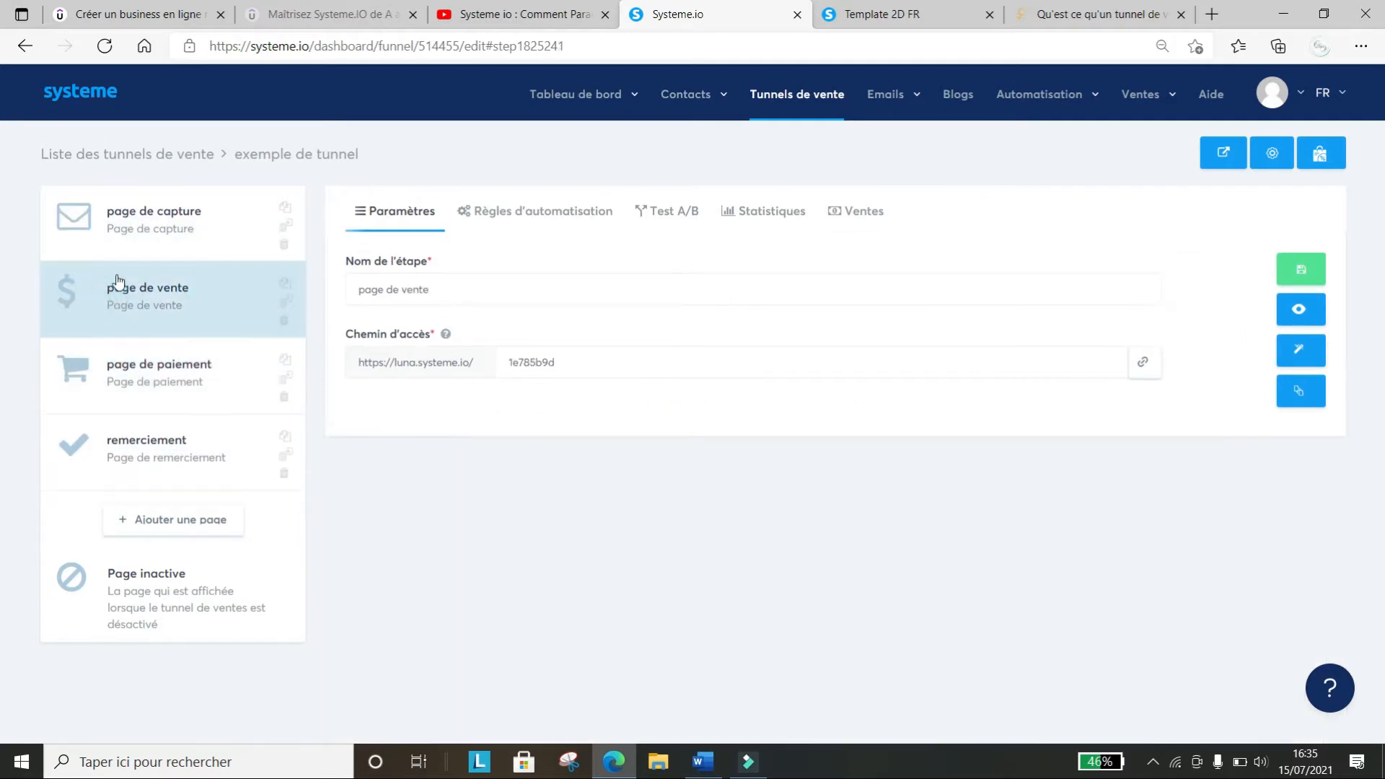
{"action": "left_click", "coordinate": [128, 240]}
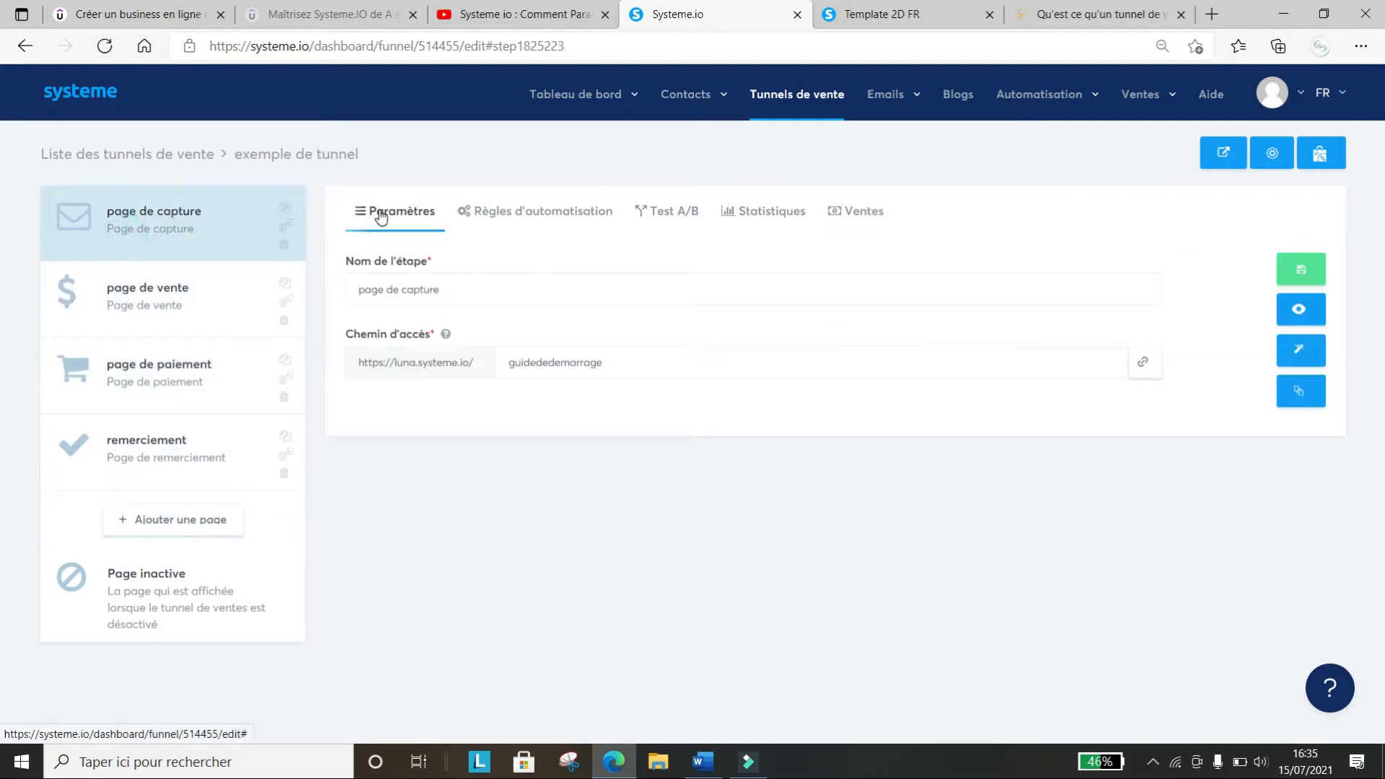
{"action": "left_click", "coordinate": [209, 309]}
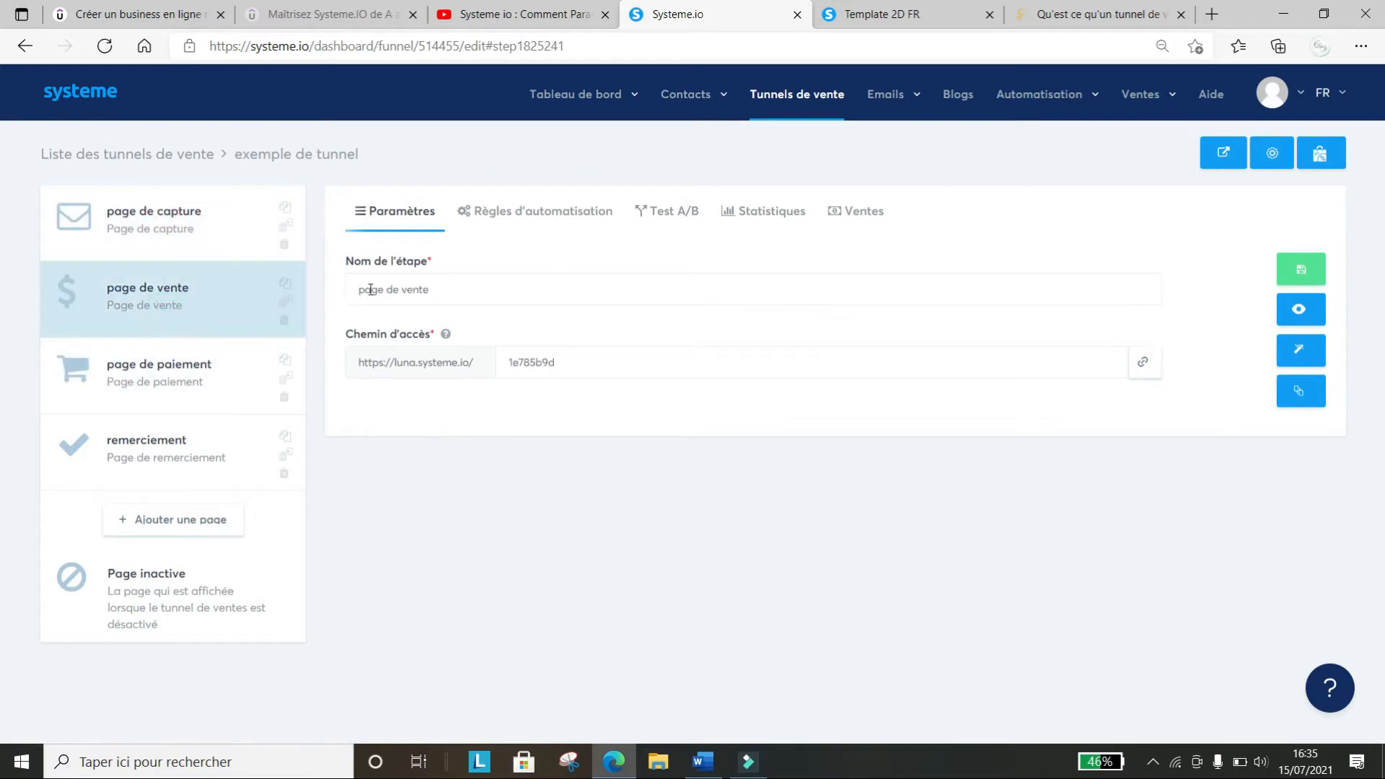
{"action": "left_click", "coordinate": [394, 286]}
{"action": "left_click", "coordinate": [775, 357]}
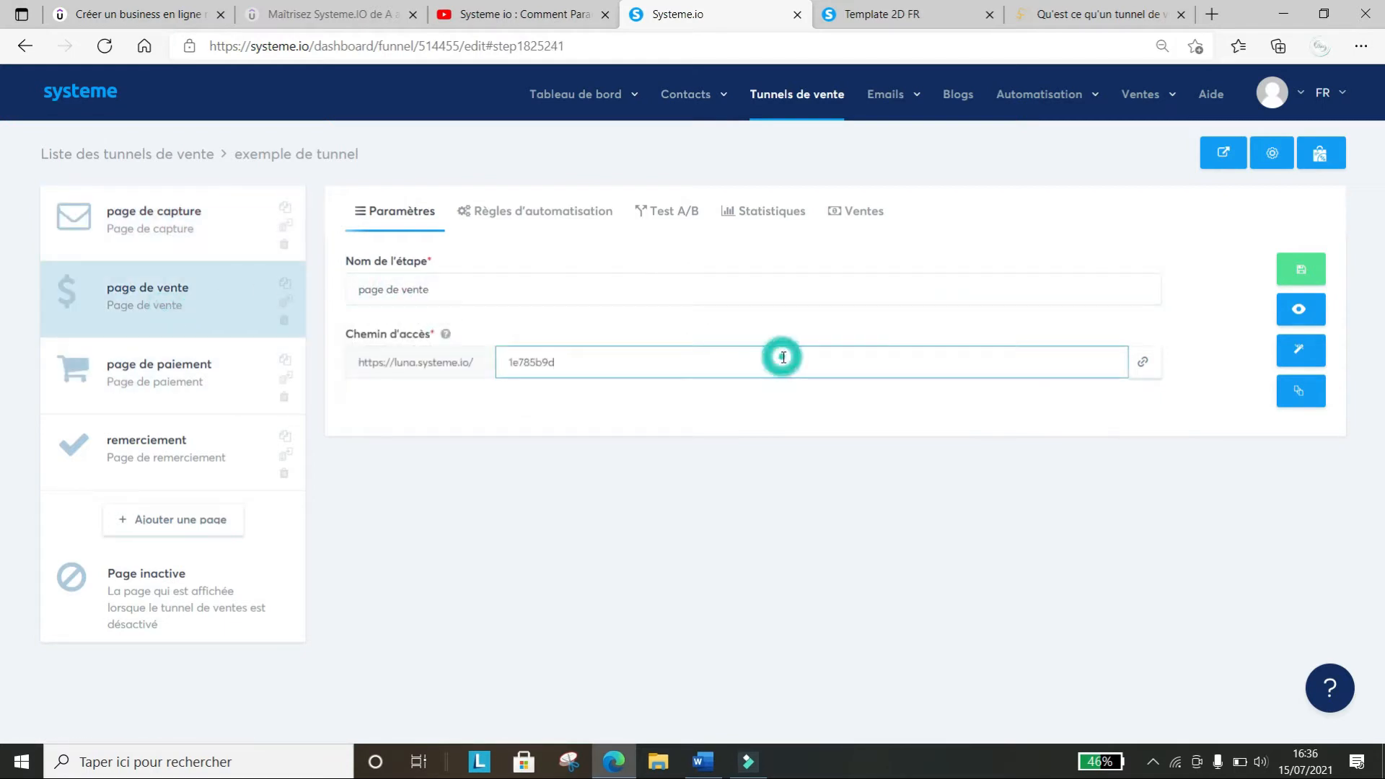
{"action": "left_click", "coordinate": [173, 365]}
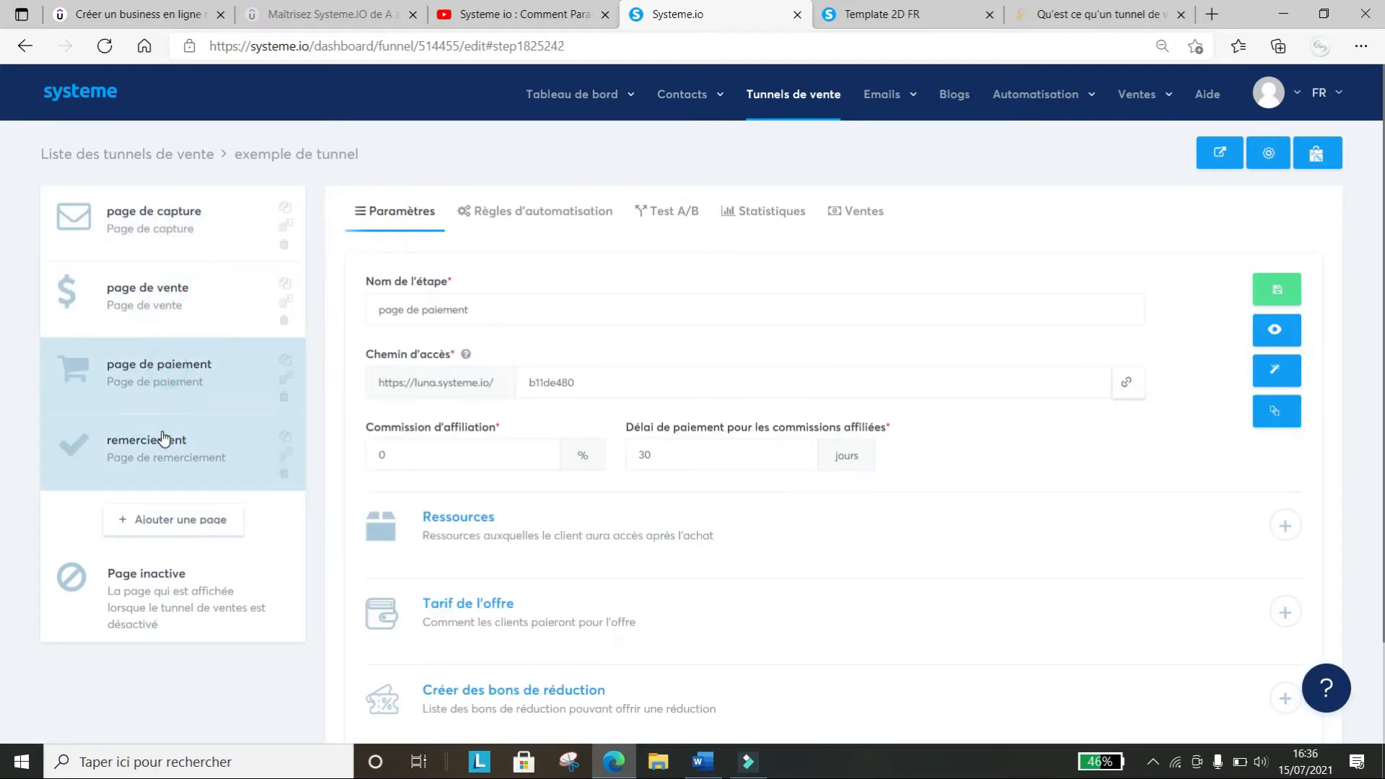
{"action": "left_click", "coordinate": [163, 437]}
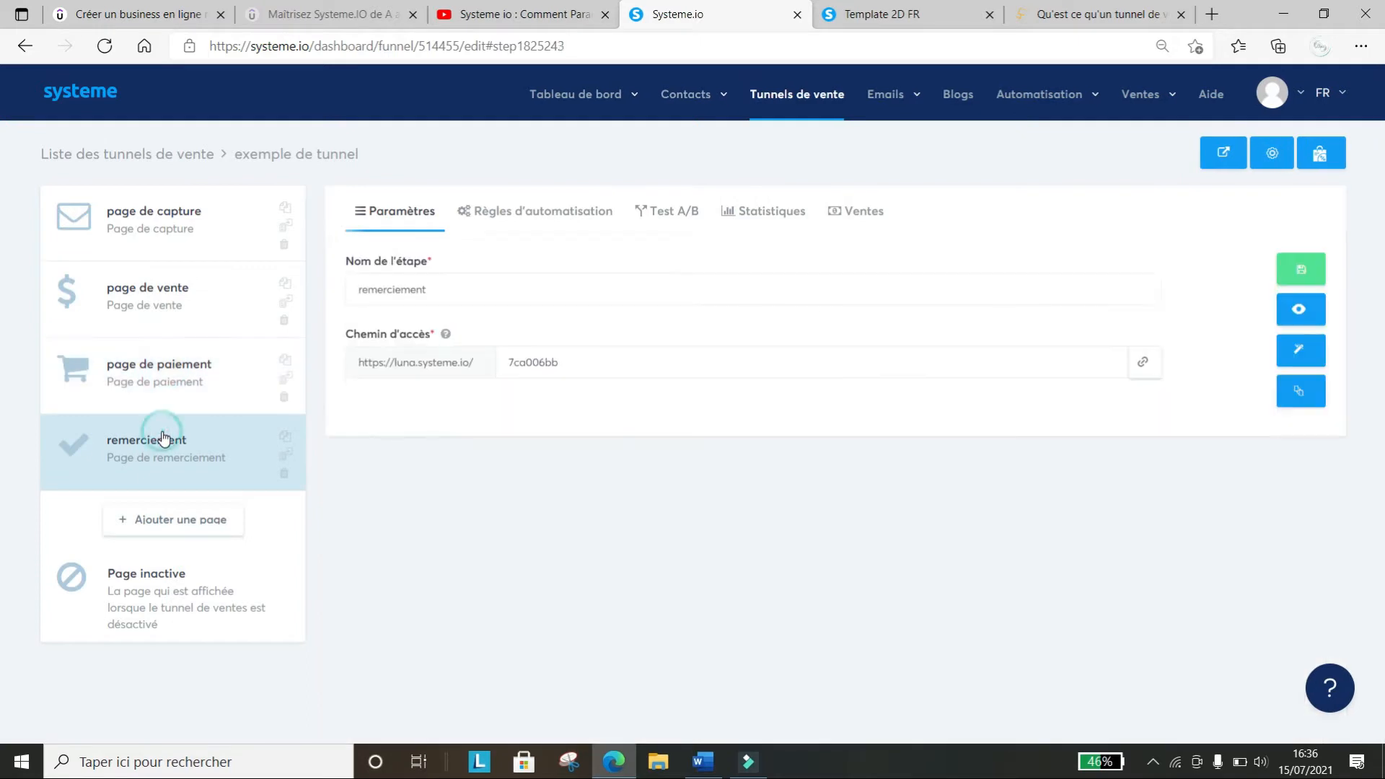
Examine the automation rules and A/B test options of "page de capture"
{"action": "left_click", "coordinate": [150, 225]}
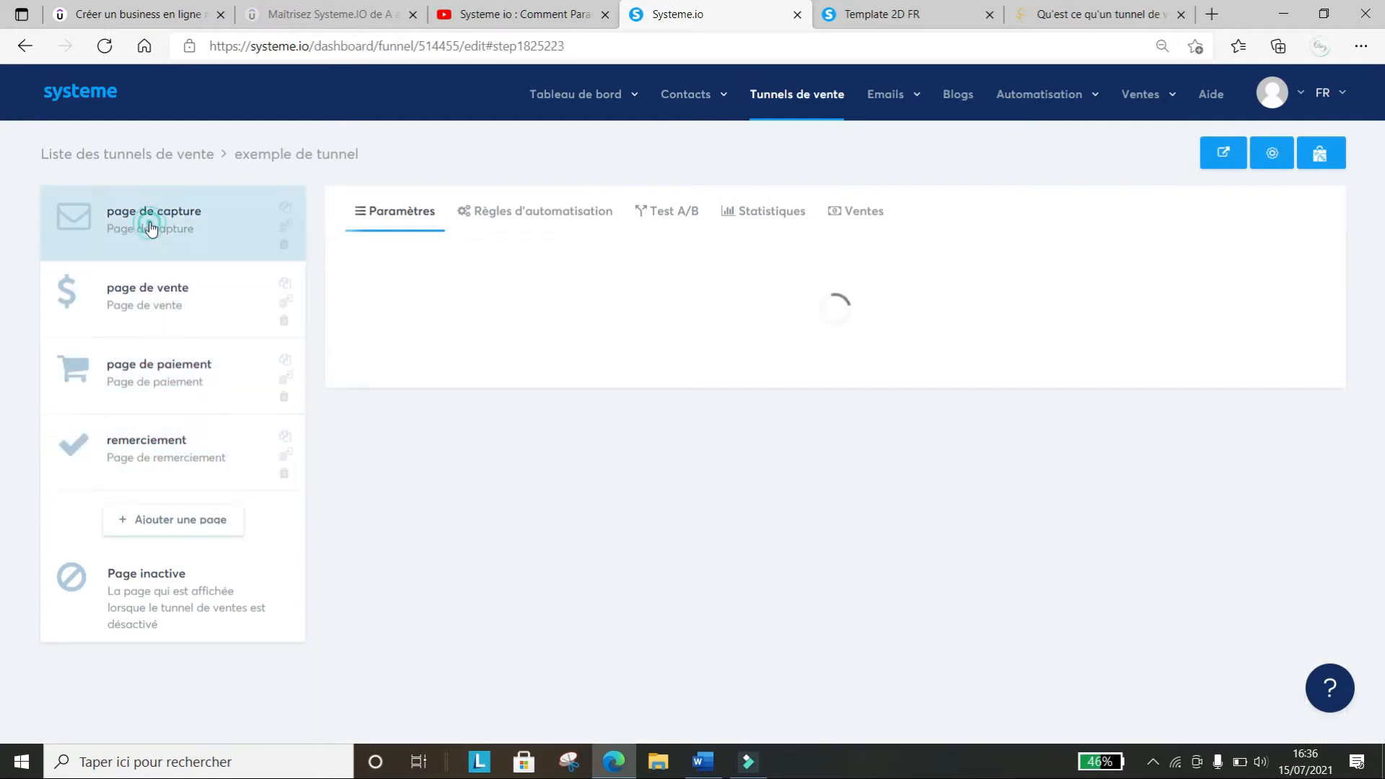
{"action": "left_click", "coordinate": [516, 222]}
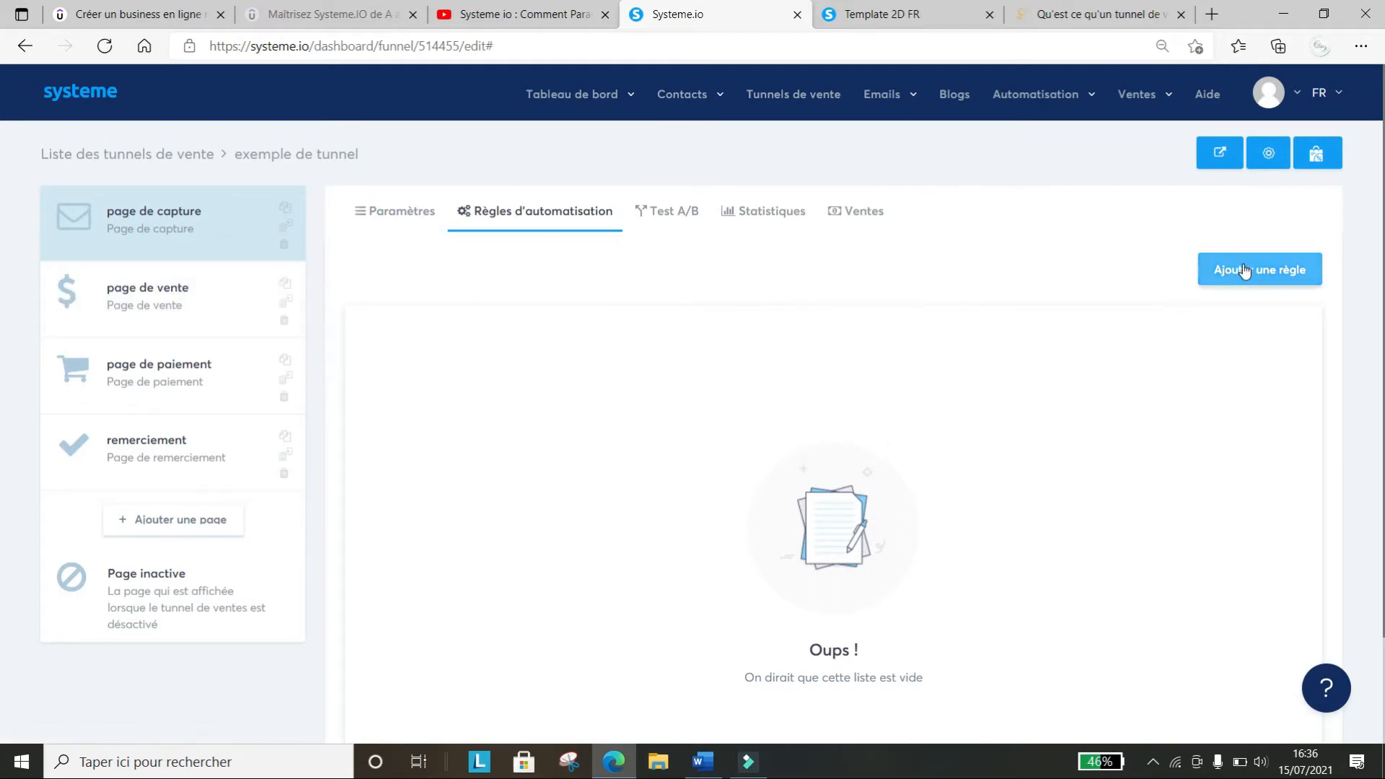
{"action": "left_click", "coordinate": [669, 213]}
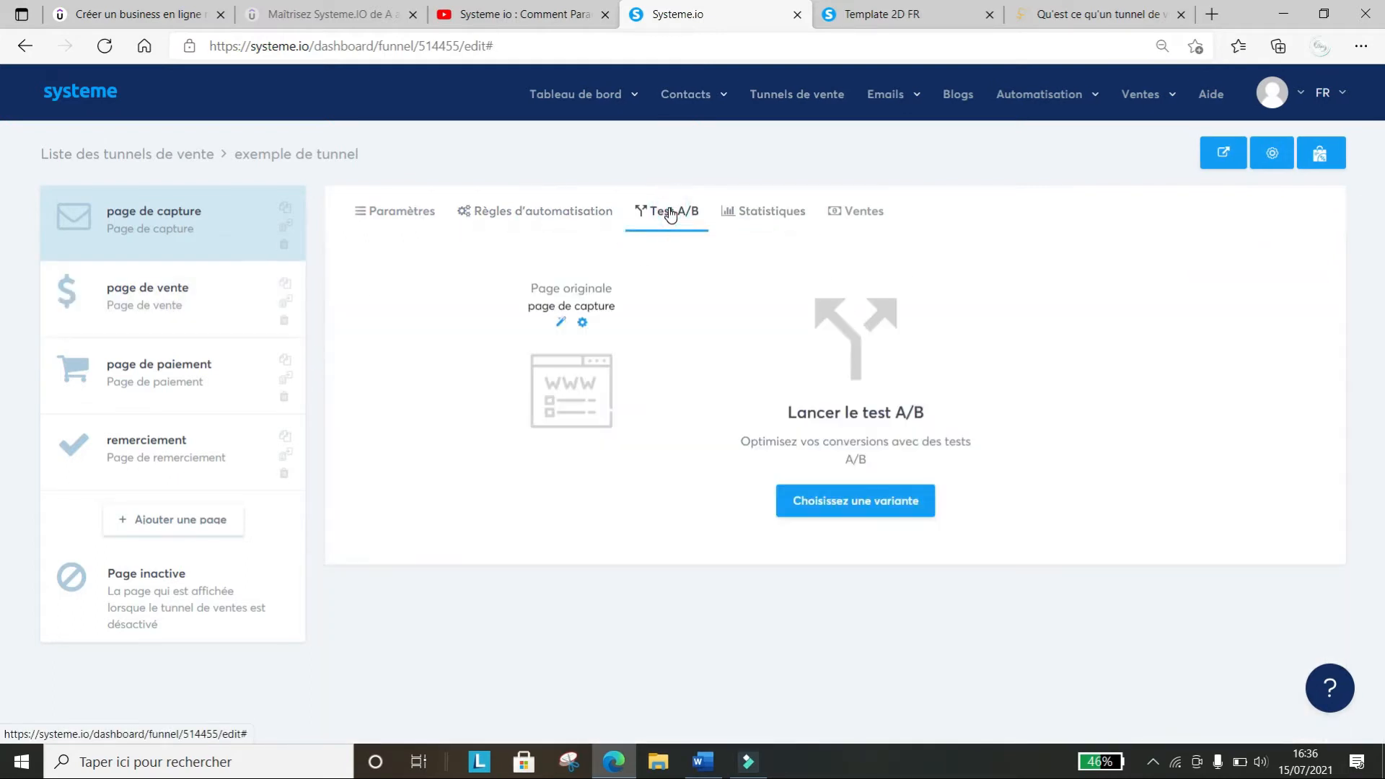
Duplicate "page de vente" and open the A/B test settings of the original sales page
{"action": "left_click", "coordinate": [286, 285]}
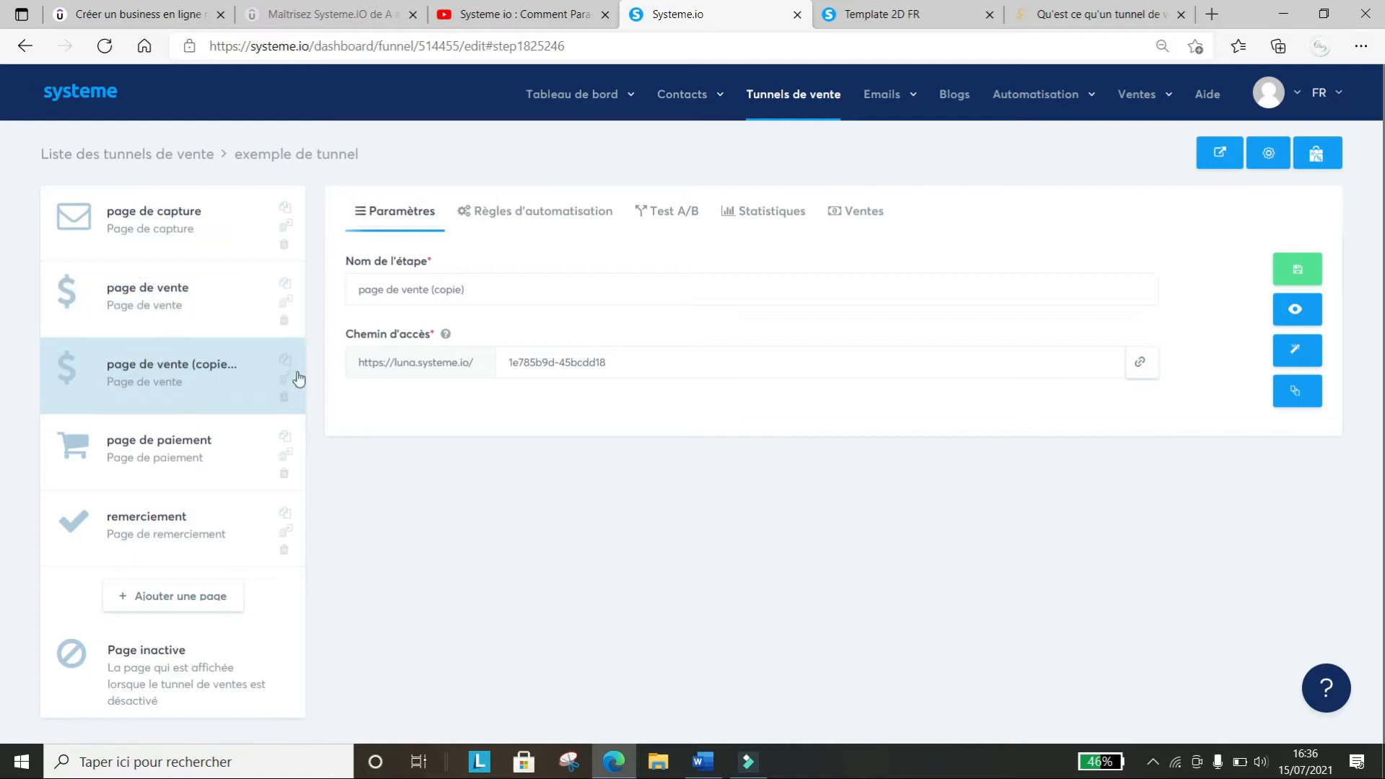
{"action": "left_click", "coordinate": [185, 287]}
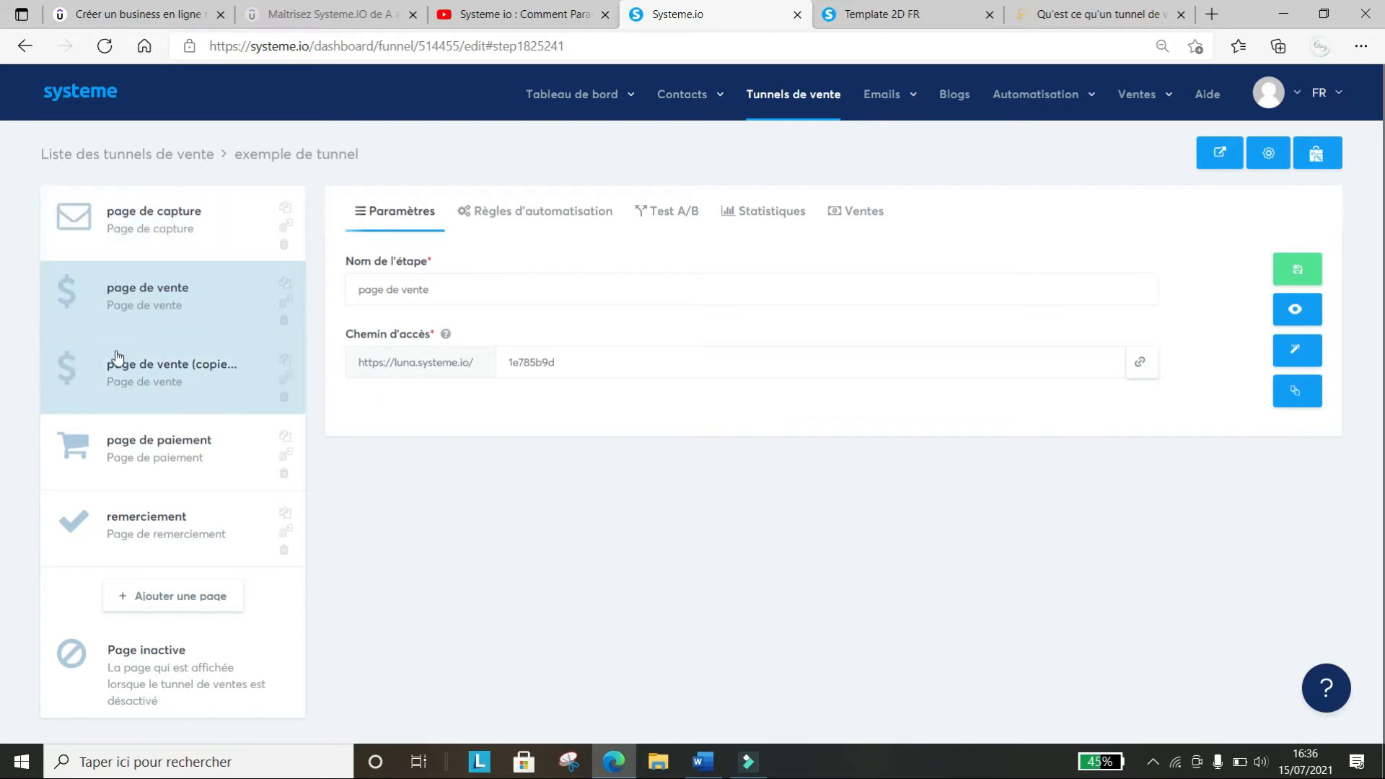
{"action": "left_click", "coordinate": [667, 211]}
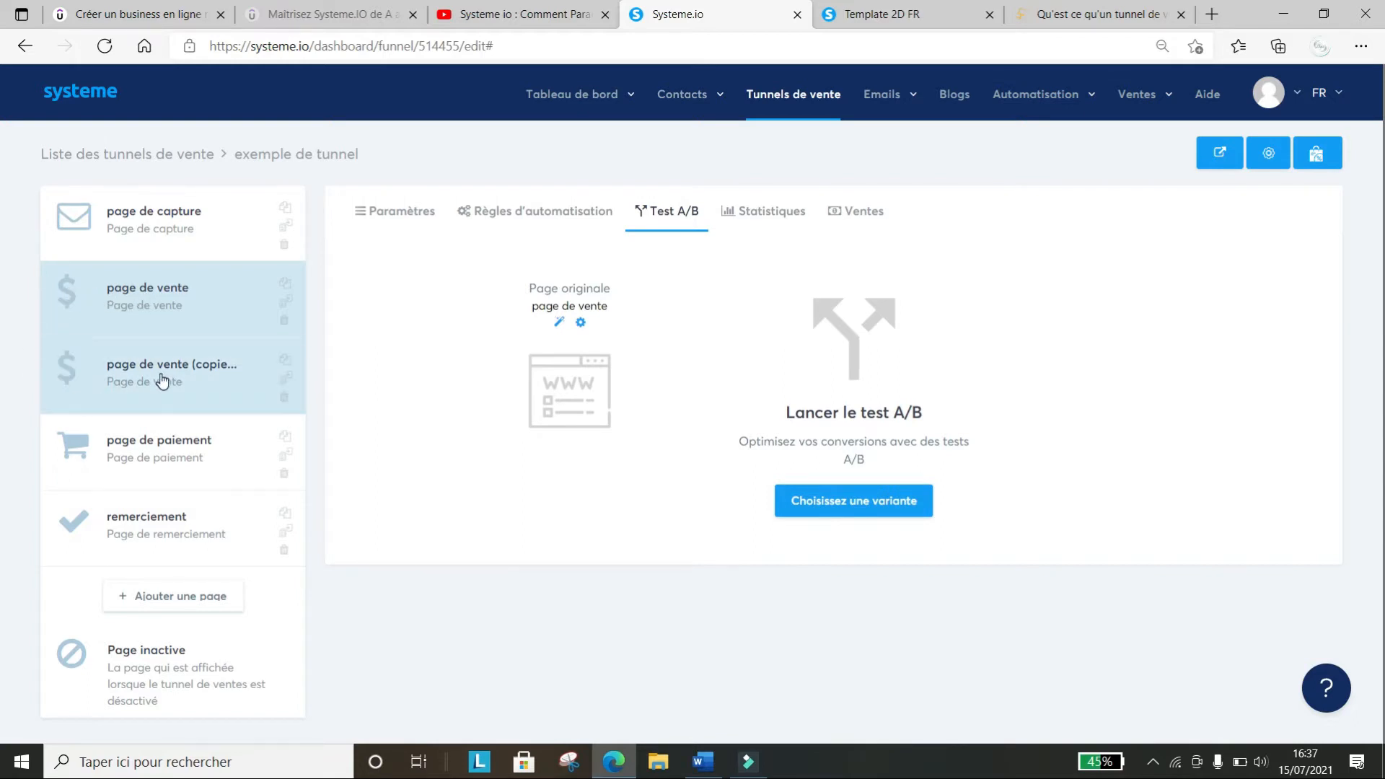
Examine the funnel's statistics, including page views, opt-ins and conversion rates, and its list of sales
{"action": "left_click", "coordinate": [741, 212]}
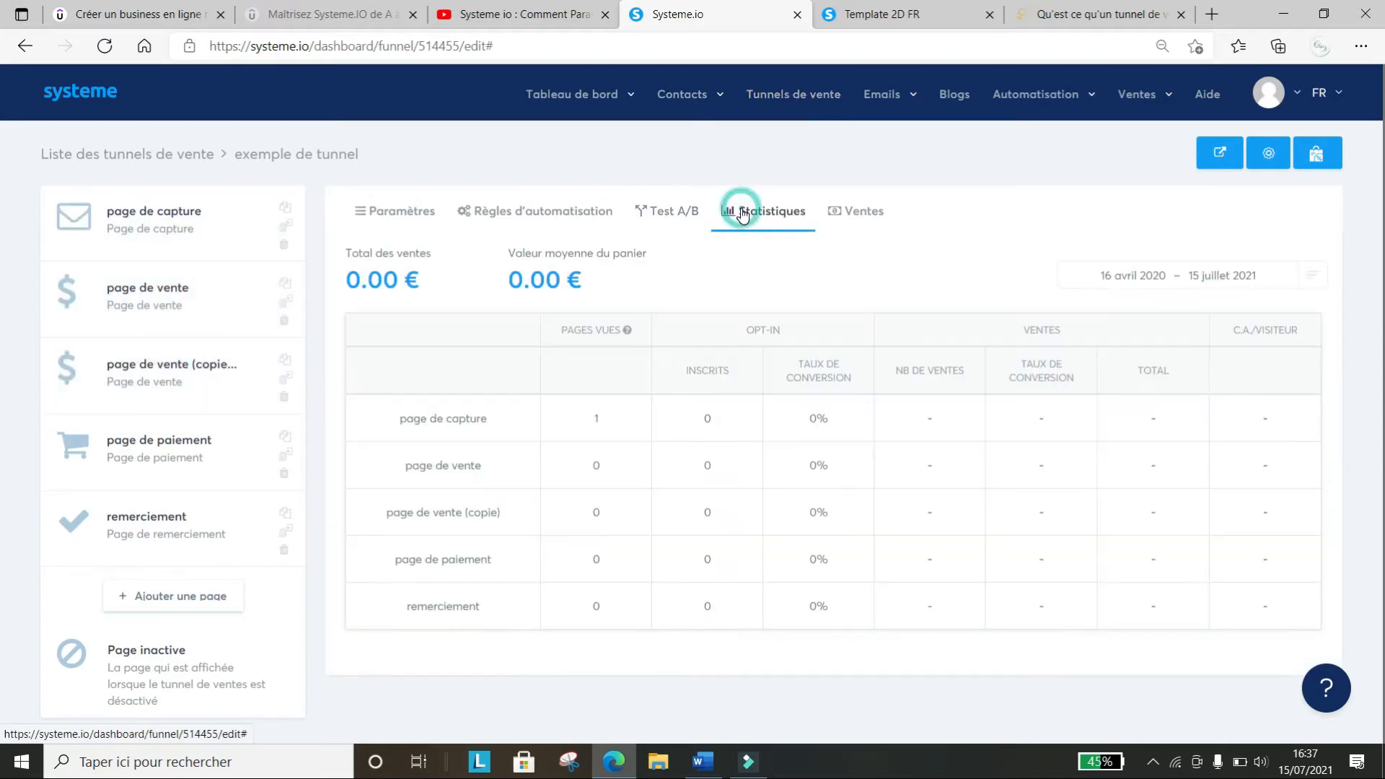
{"action": "left_click", "coordinate": [192, 370]}
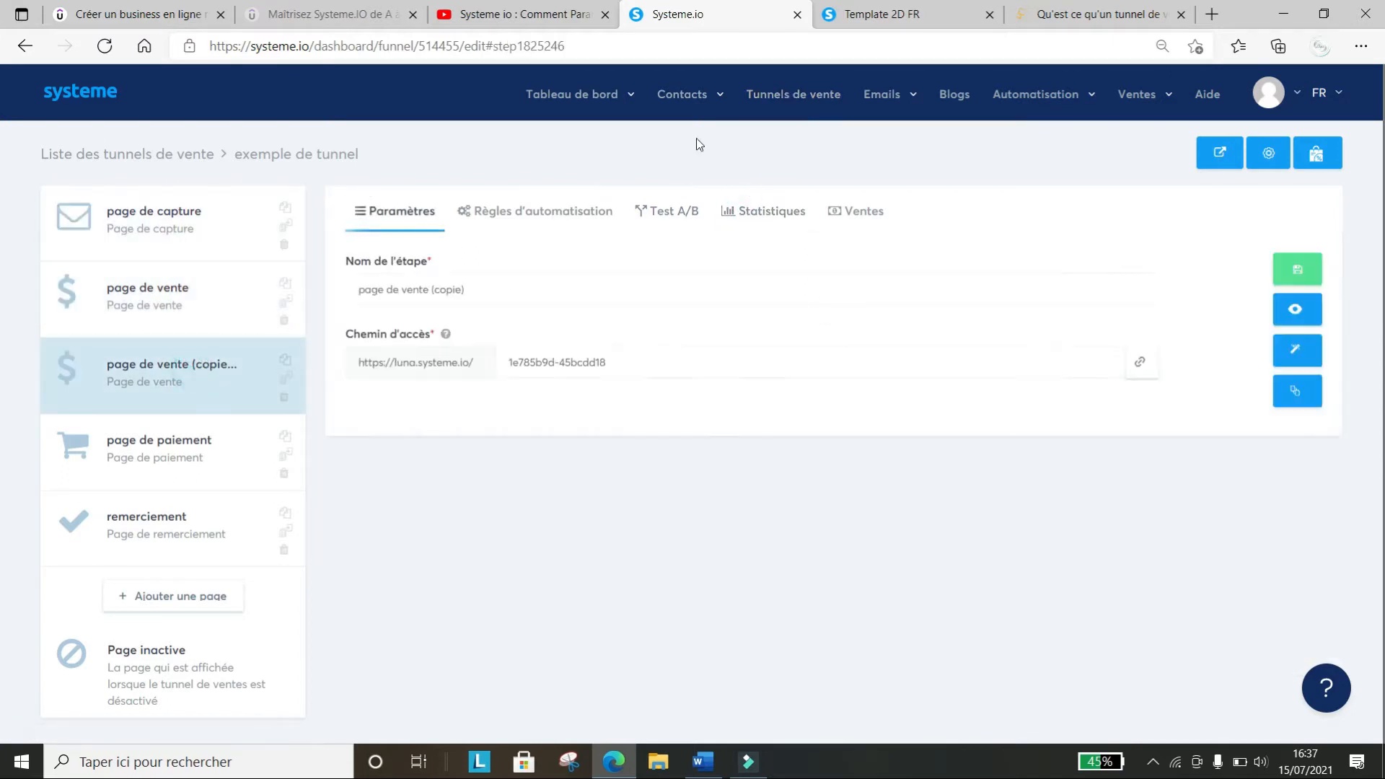
{"action": "left_click", "coordinate": [774, 209]}
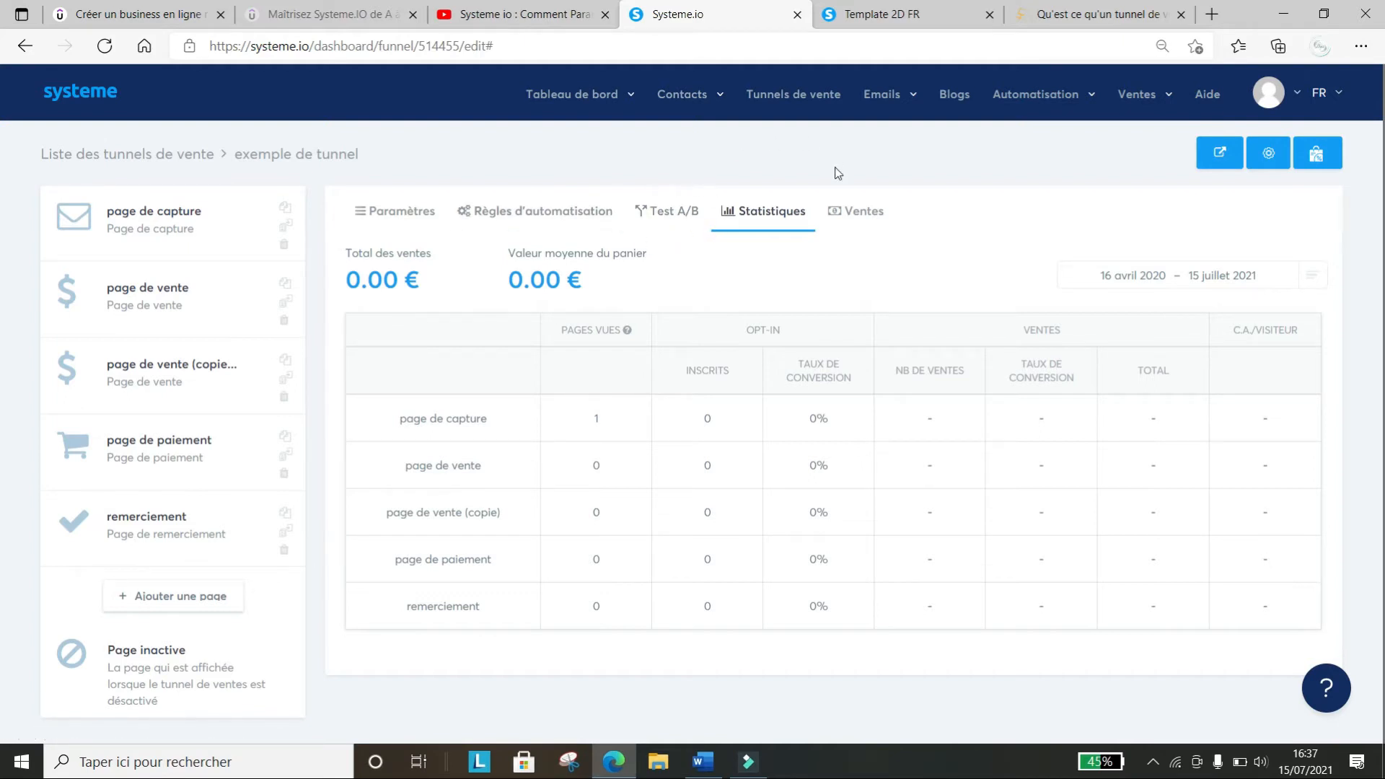
{"action": "left_click", "coordinate": [852, 211]}
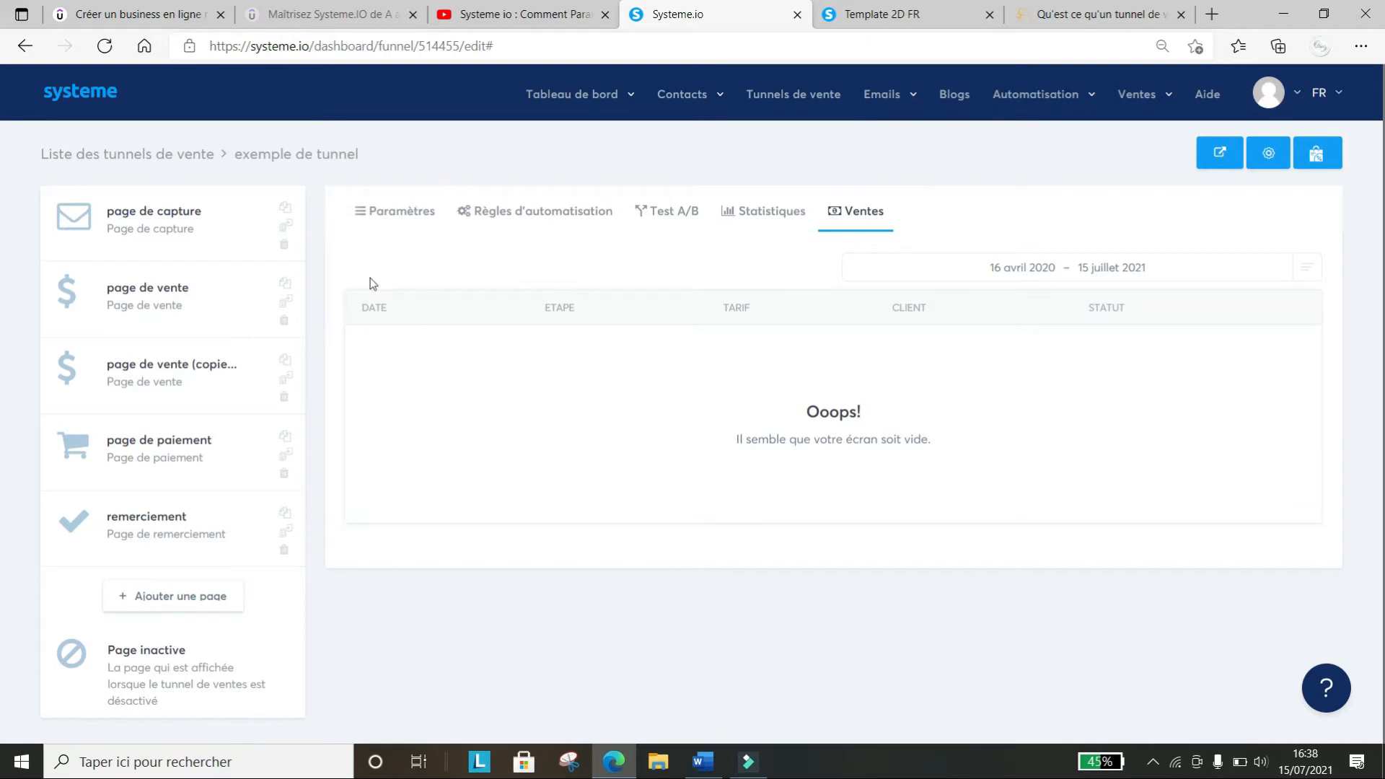
Review each funnel page's settings, including the resources, offer price, discount coupon and order bump options of the payment page
{"action": "left_click", "coordinate": [190, 301]}
{"action": "left_click", "coordinate": [173, 390]}
{"action": "left_click", "coordinate": [164, 447]}
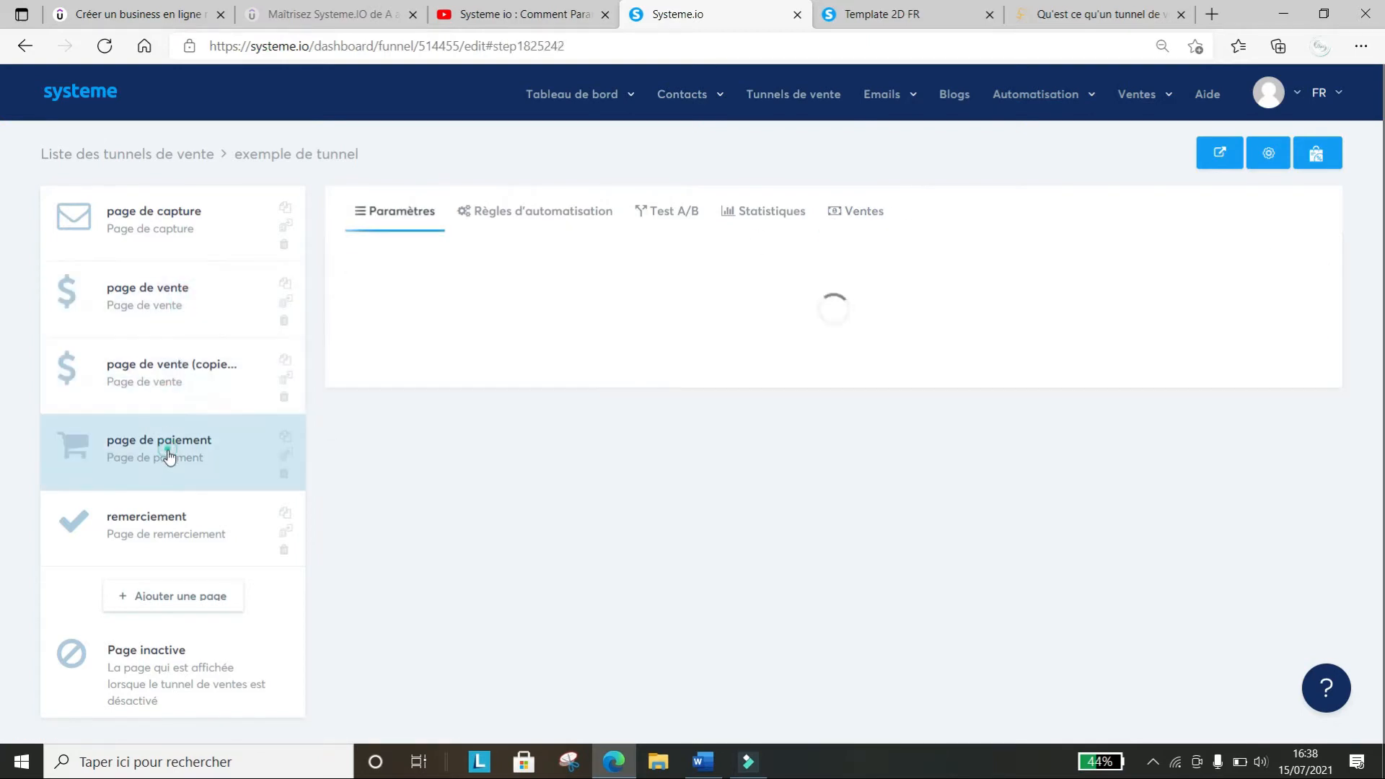
{"action": "left_click", "coordinate": [167, 546]}
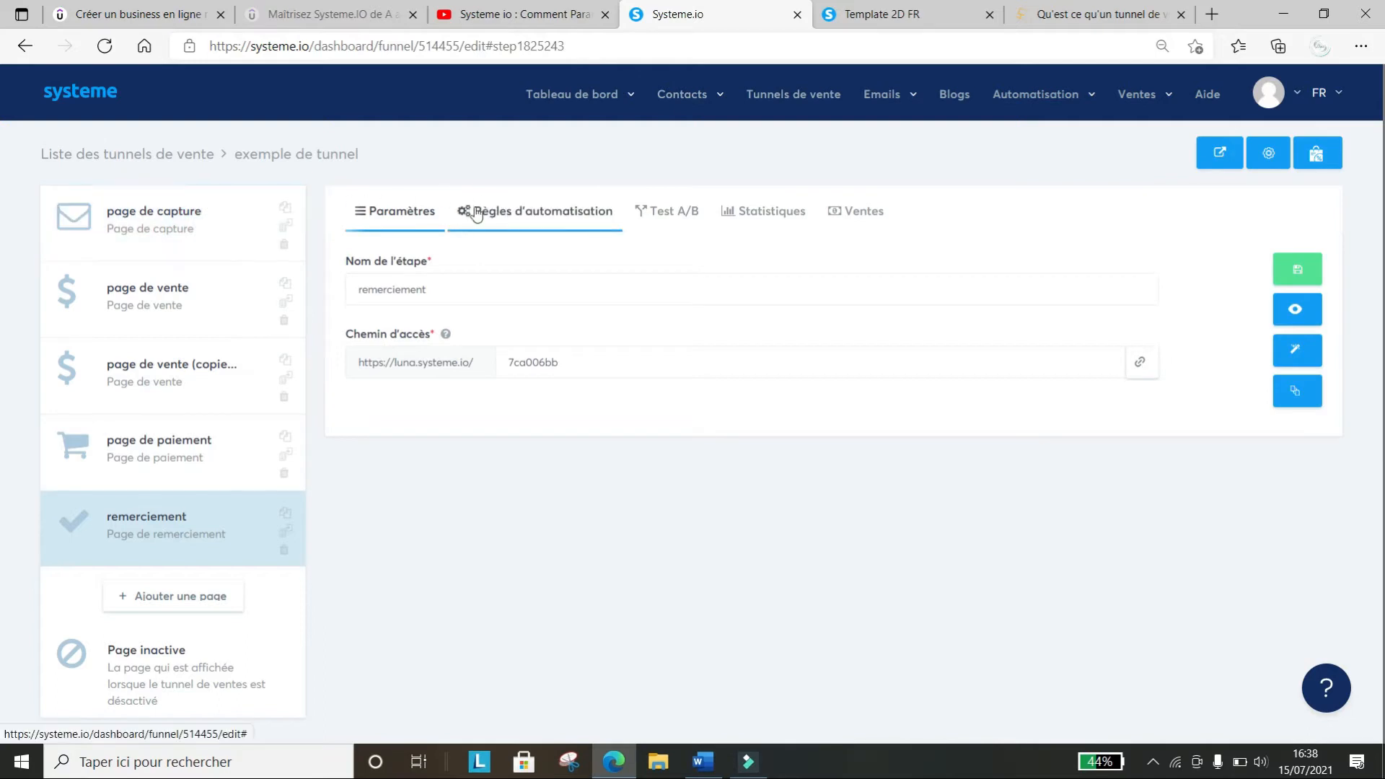
{"action": "left_click", "coordinate": [196, 292]}
{"action": "left_click", "coordinate": [190, 351]}
{"action": "left_click", "coordinate": [192, 462]}
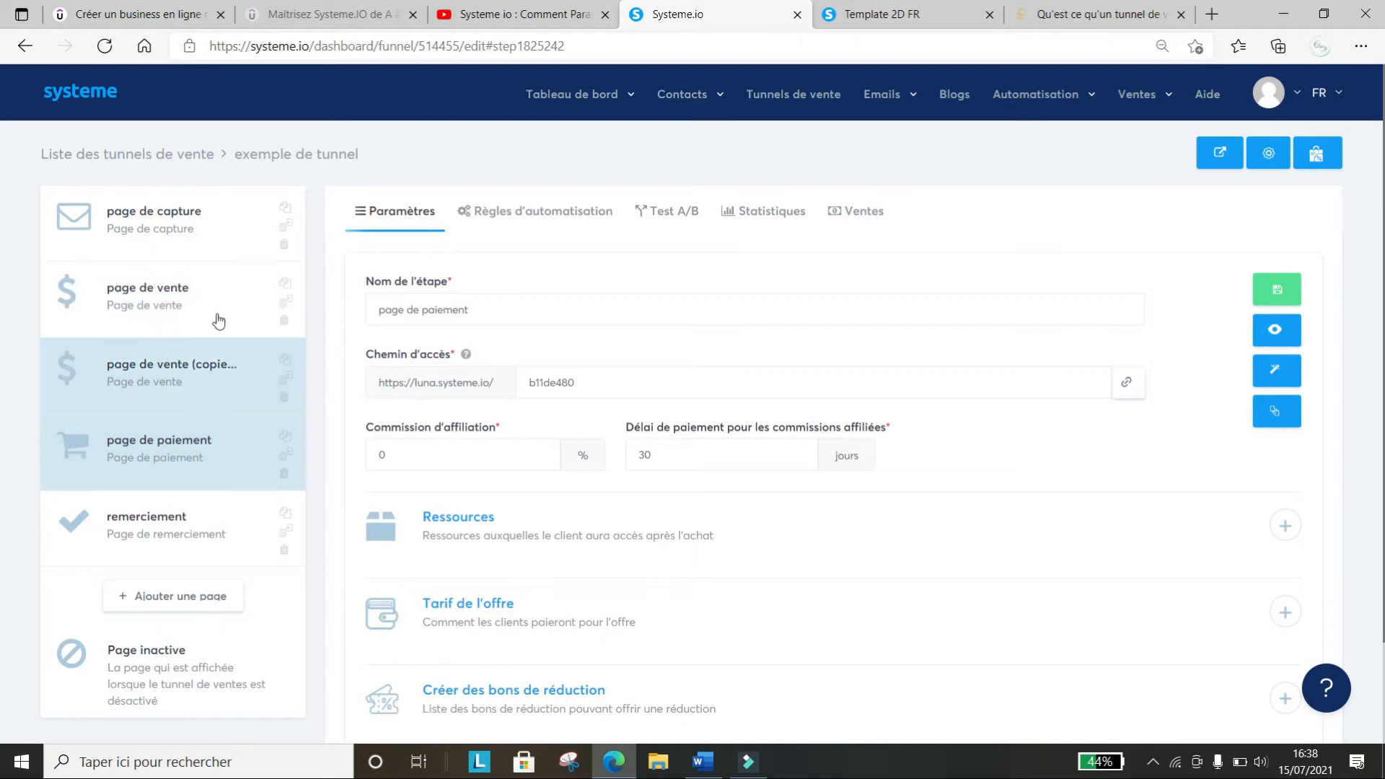
{"action": "scroll", "coordinate": [774, 371], "scroll_direction": "down", "scroll_amount": 2}
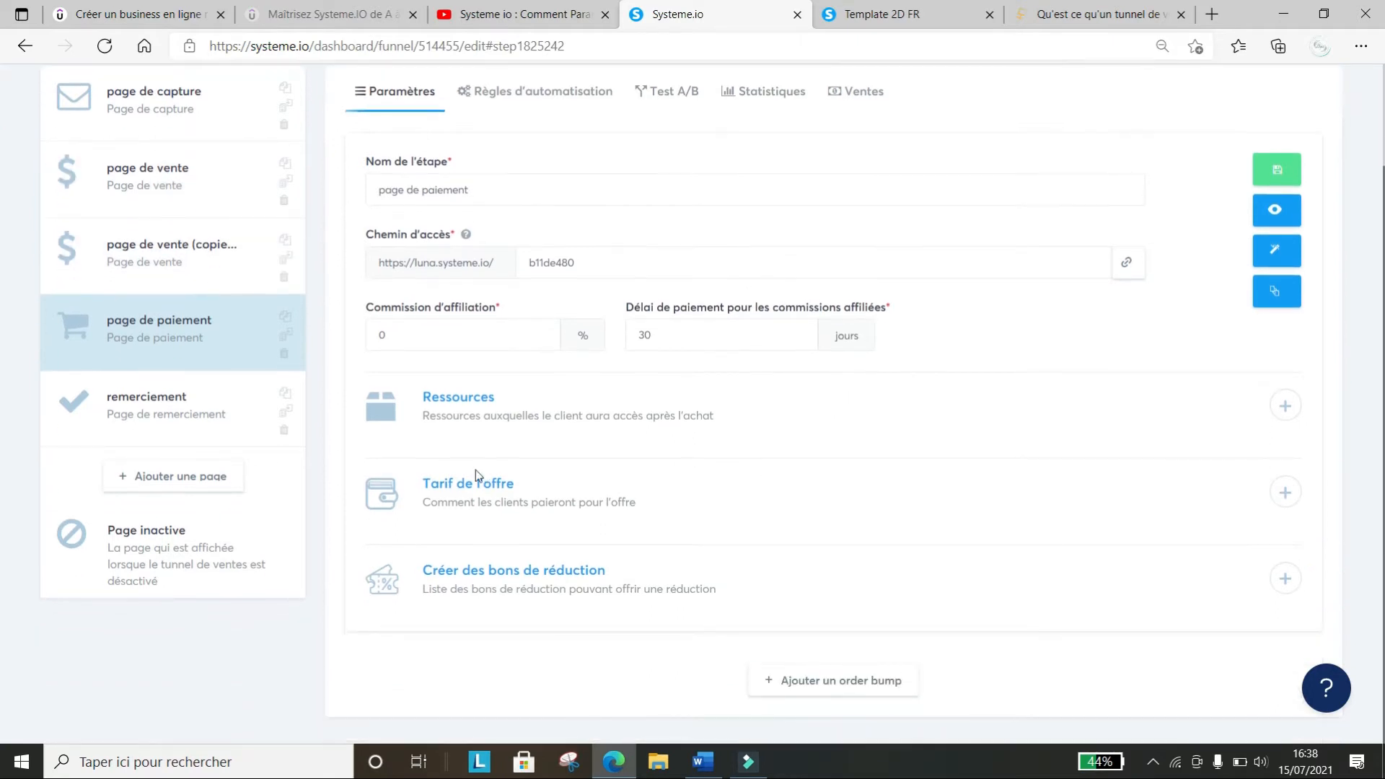
{"action": "left_click", "coordinate": [190, 340]}
{"action": "scroll", "coordinate": [991, 599], "scroll_direction": "up", "scroll_amount": 2}
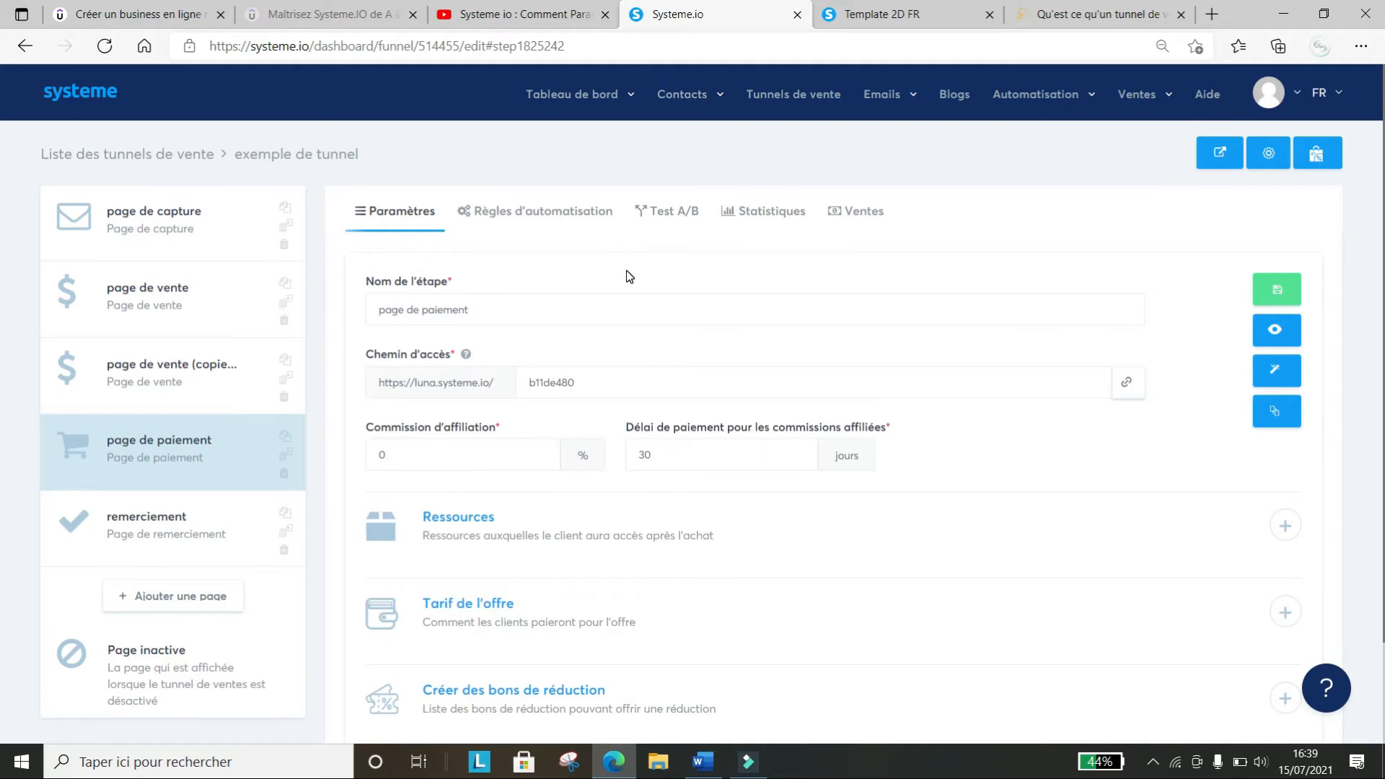
{"action": "left_click", "coordinate": [260, 212]}
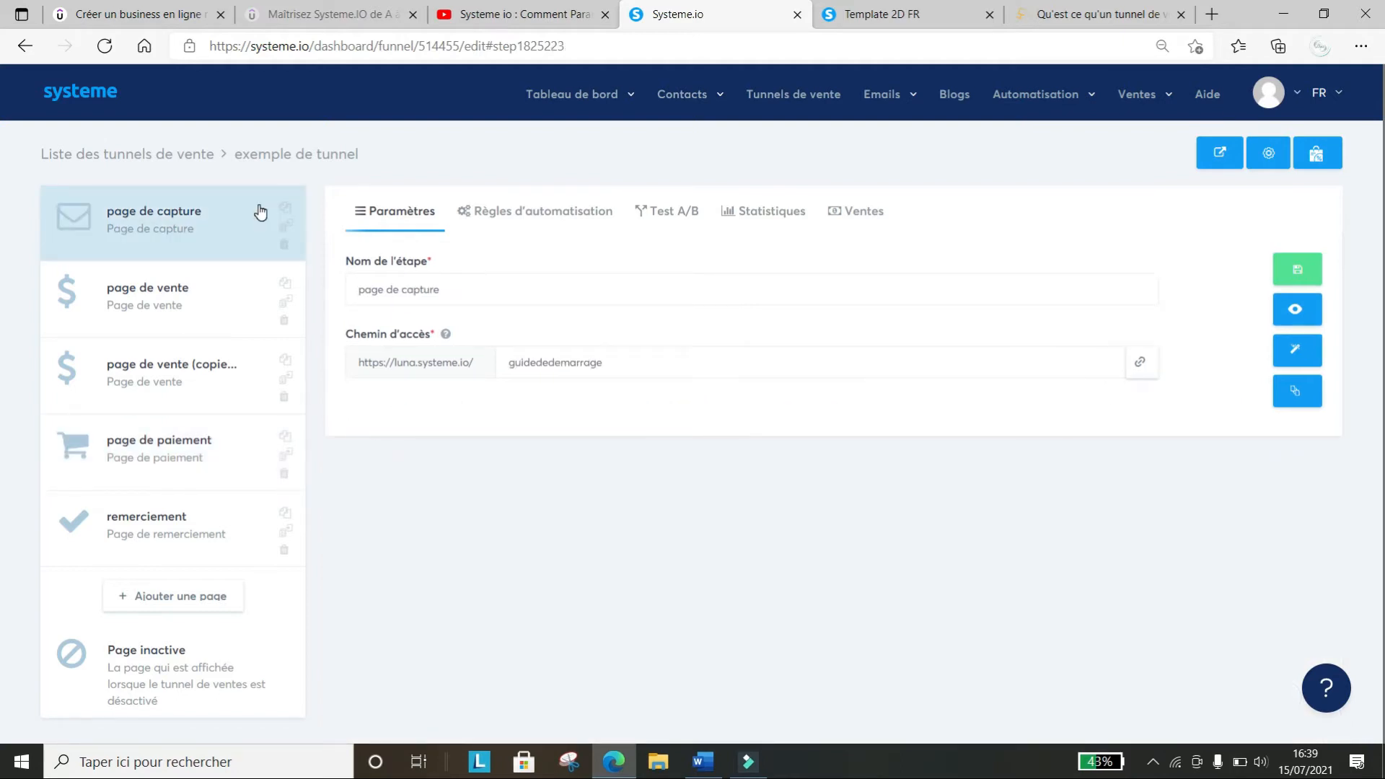
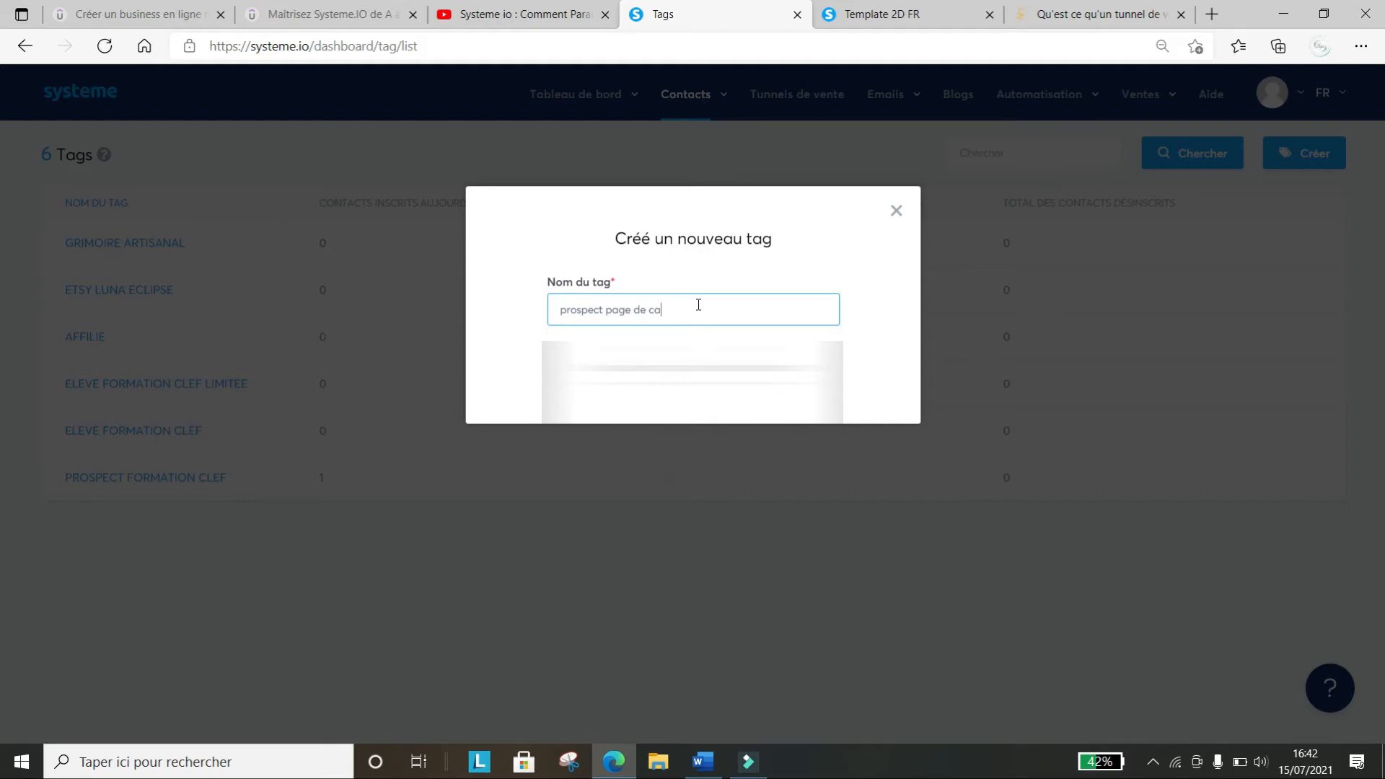
Create a contact tag named "prospect page de capture" and delete it again
{"action": "type", "text": "pture"}
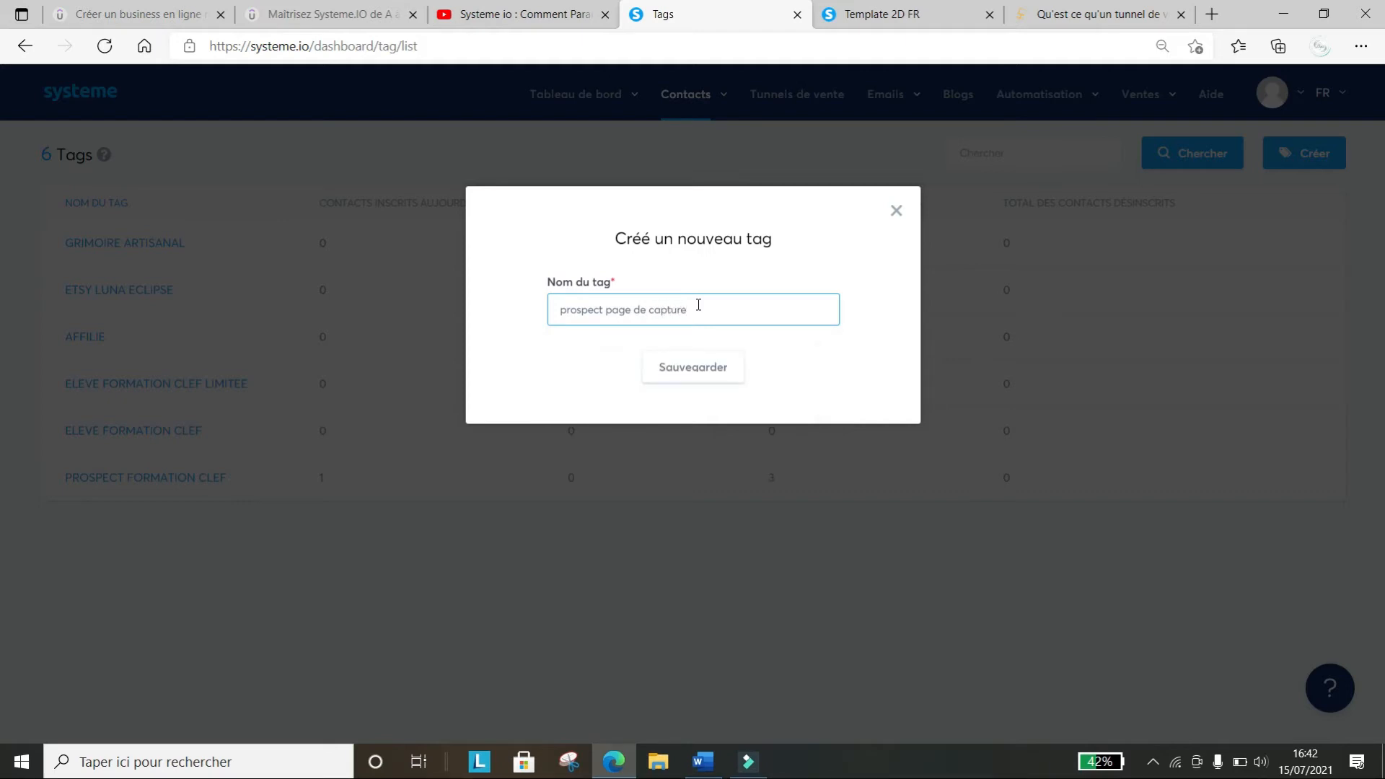
{"action": "left_click", "coordinate": [697, 365]}
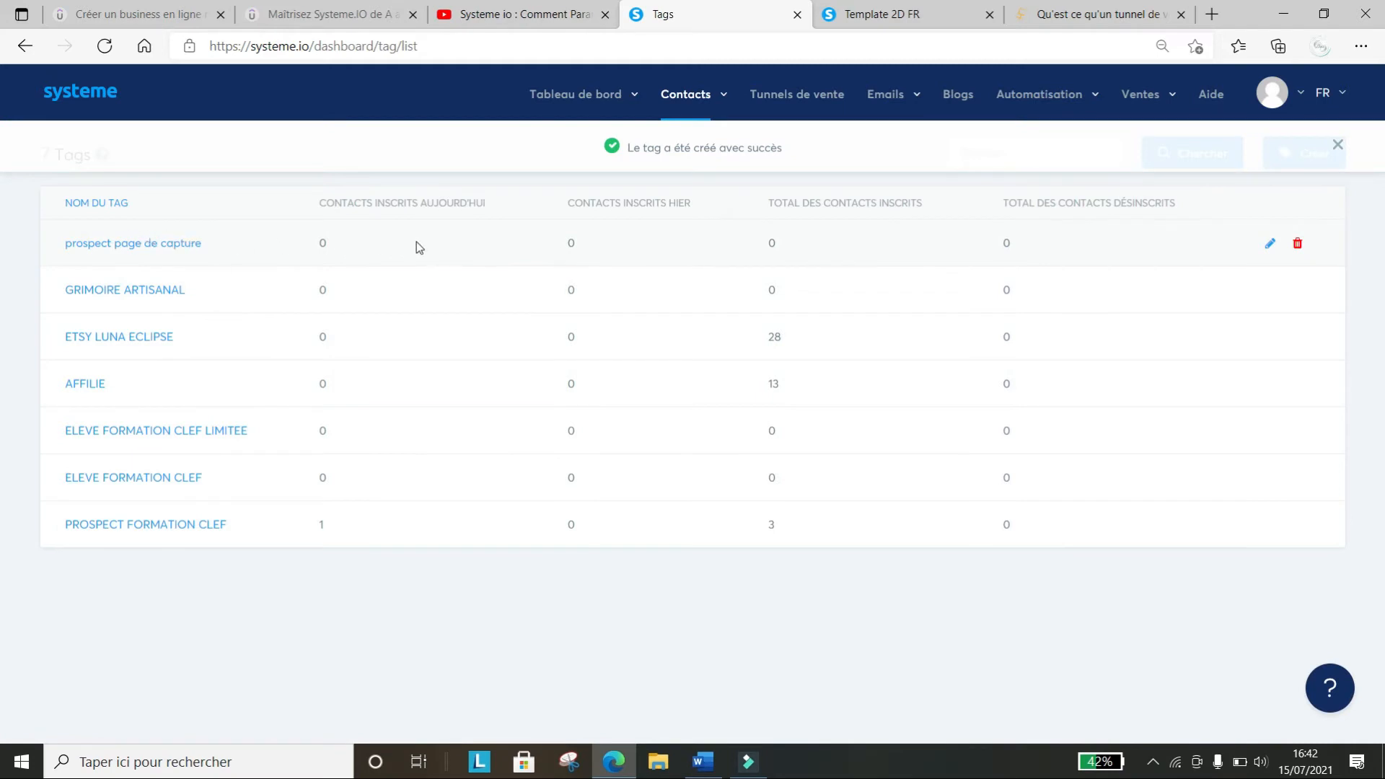
{"action": "left_click", "coordinate": [1294, 246]}
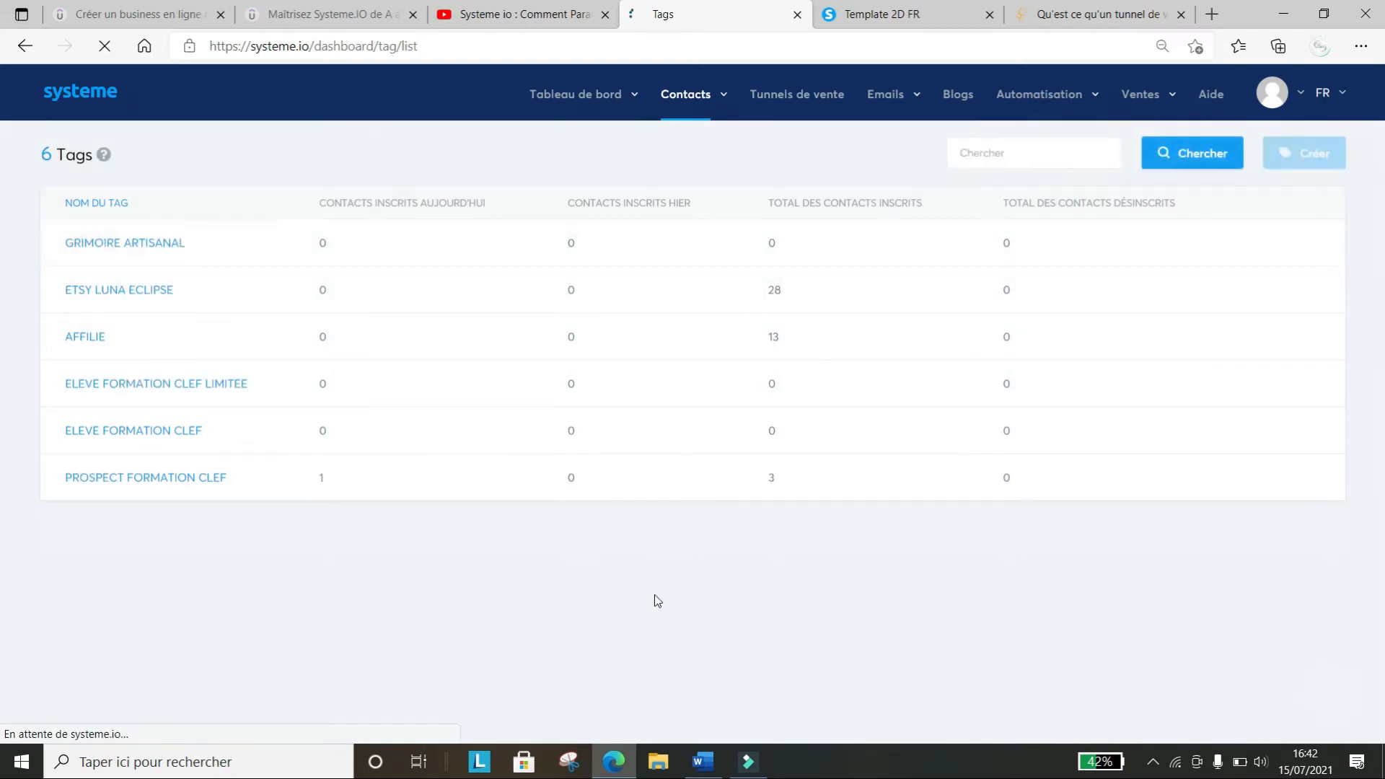
Open the contact list, select the most recent contact and examine the bulk actions available for it
{"action": "mouse_move", "coordinate": [685, 98]}
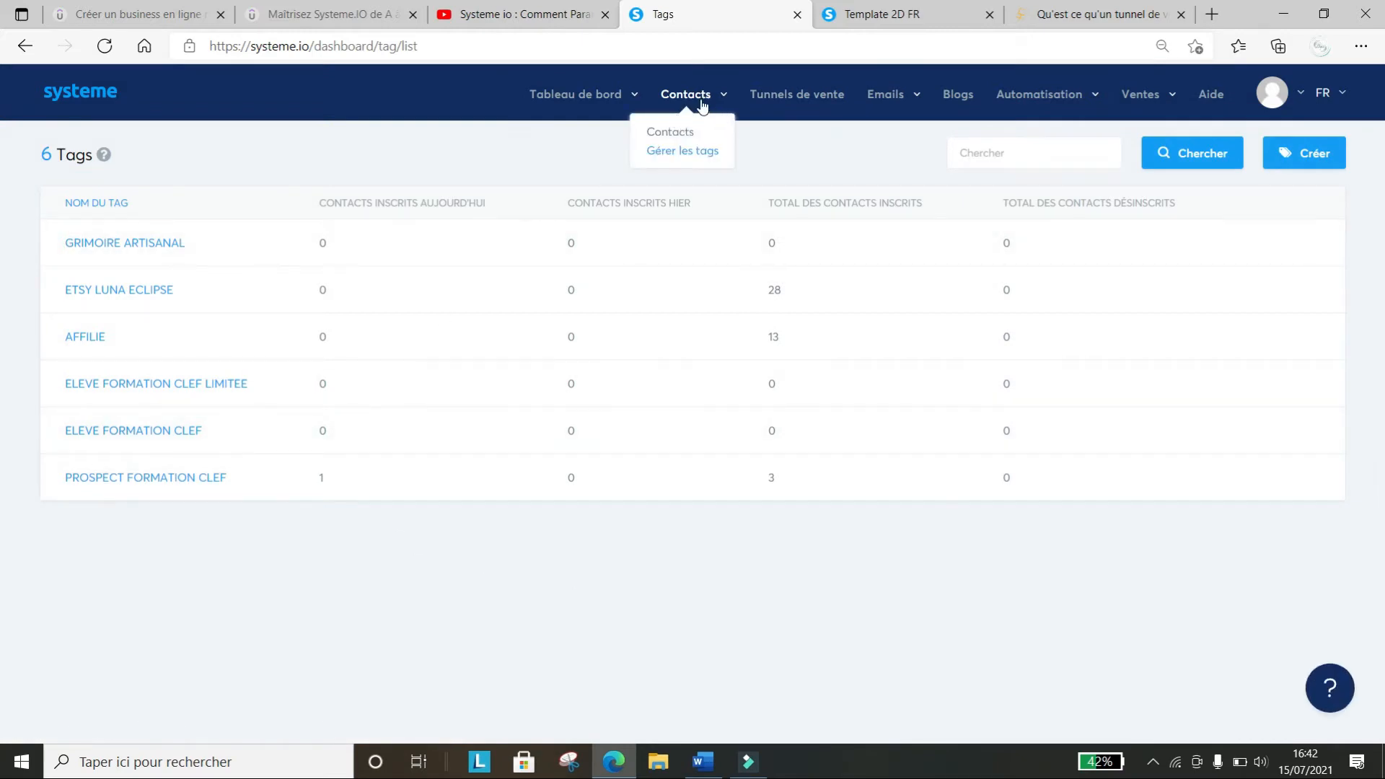
{"action": "left_click", "coordinate": [671, 133]}
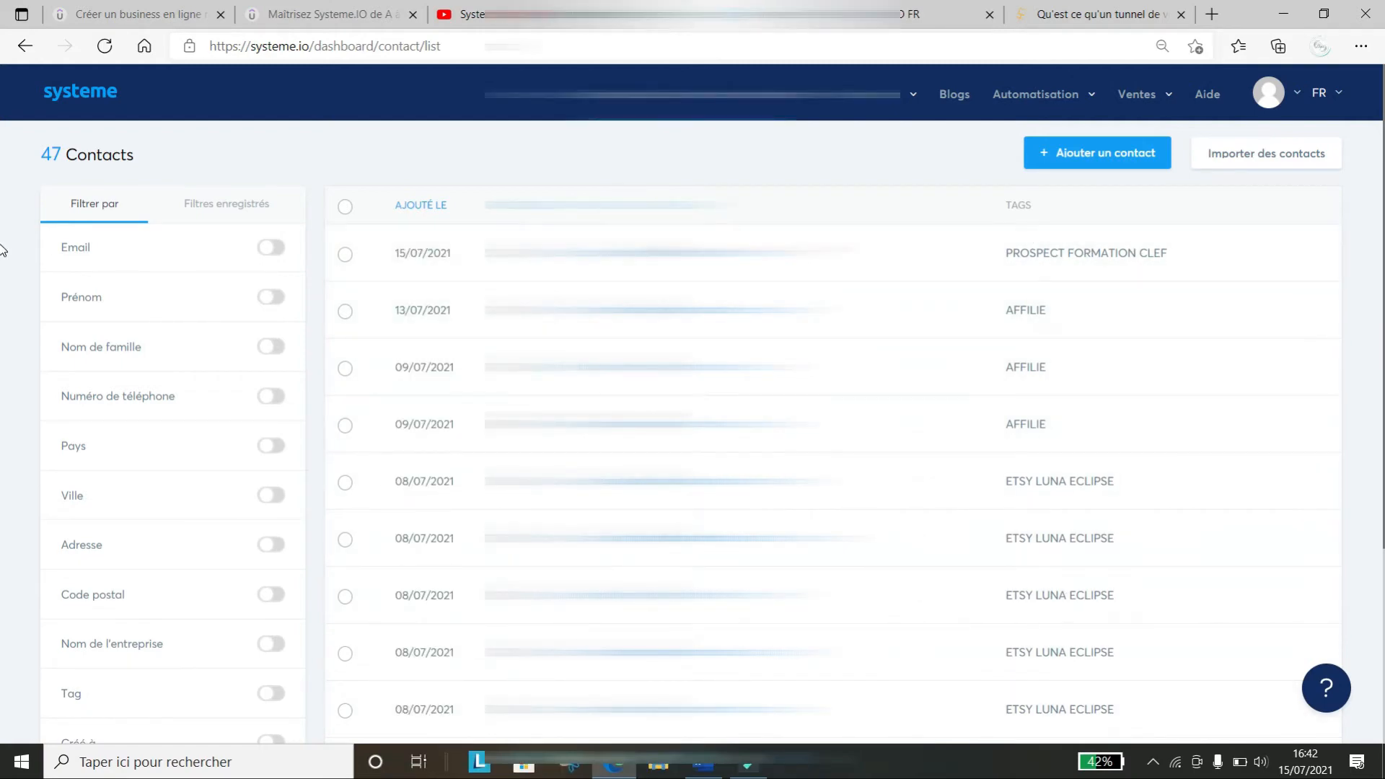
{"action": "left_click_drag", "start_coordinate": [1383, 242], "coordinate": [1382, 168]}
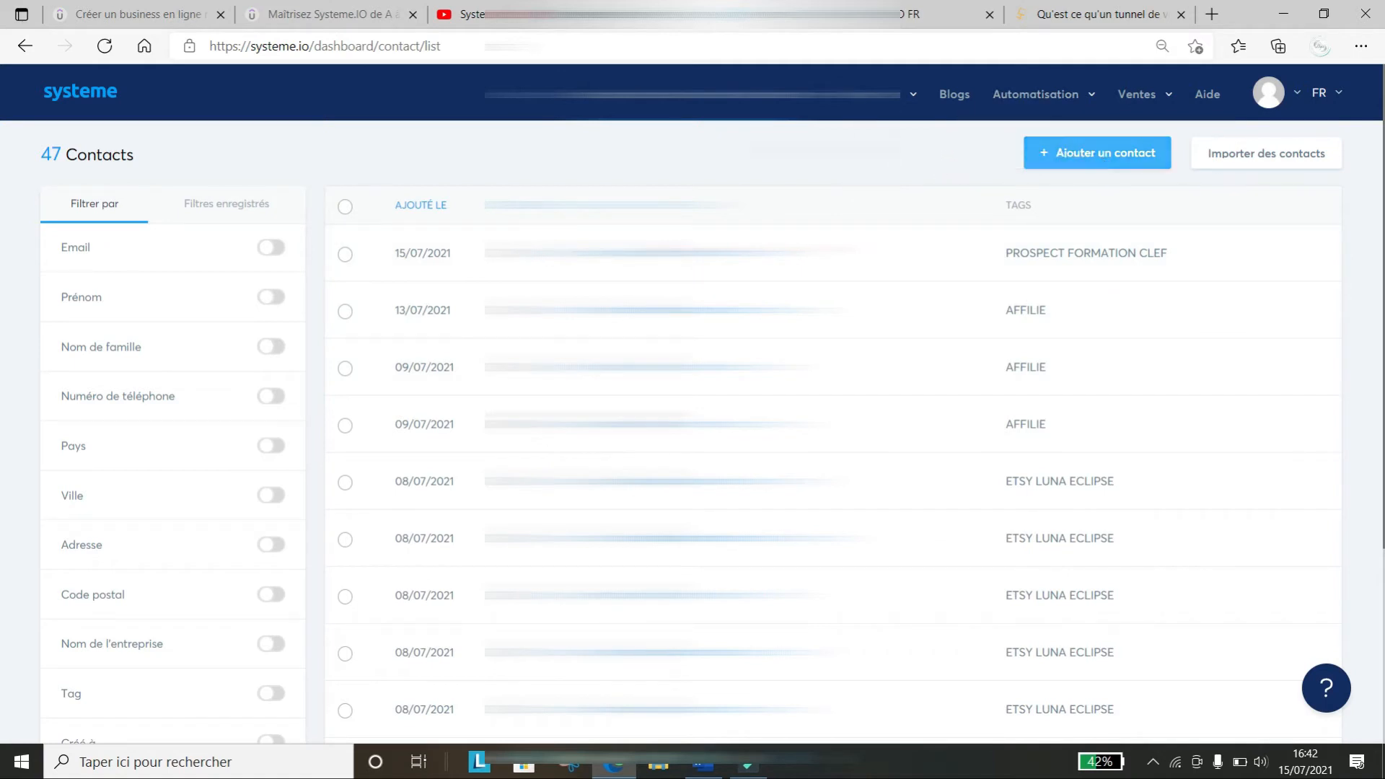
{"action": "left_click", "coordinate": [343, 254]}
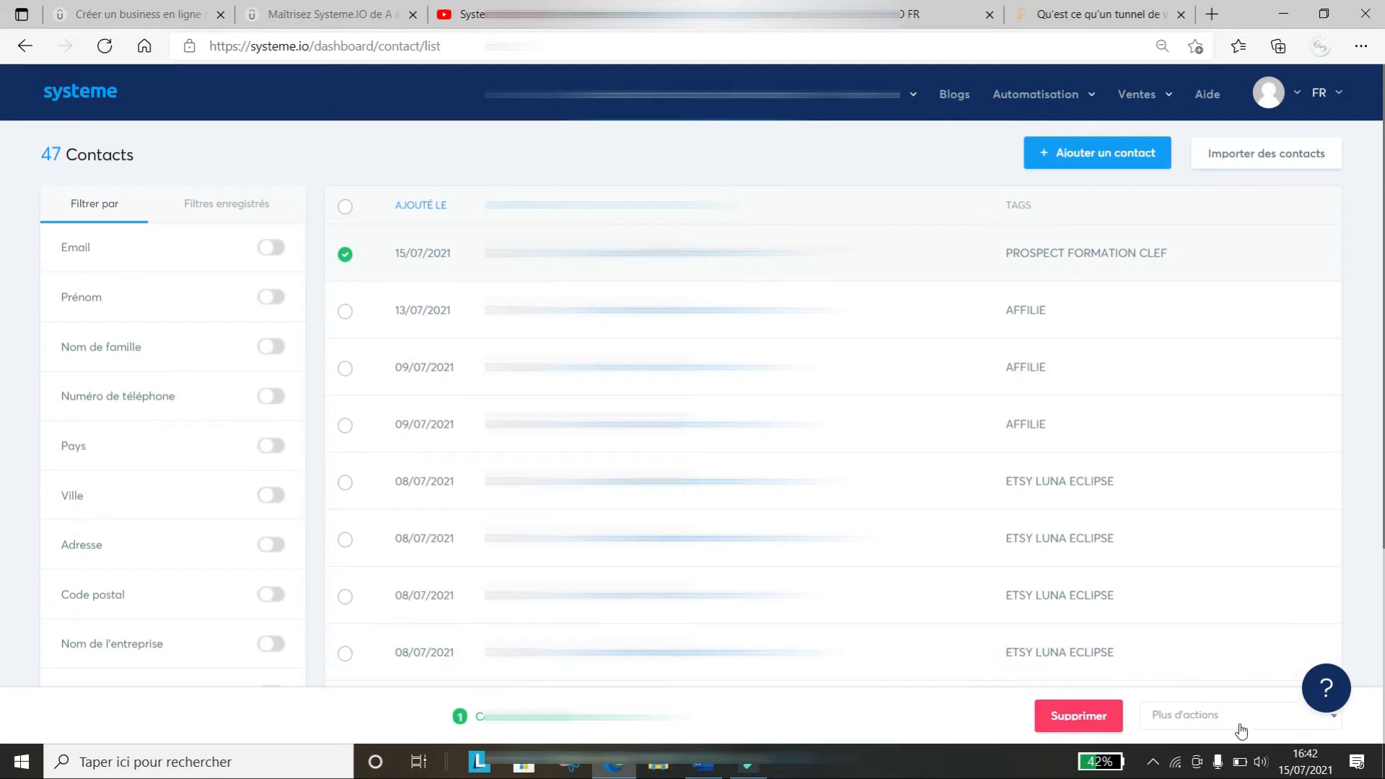
{"action": "left_click", "coordinate": [1332, 727]}
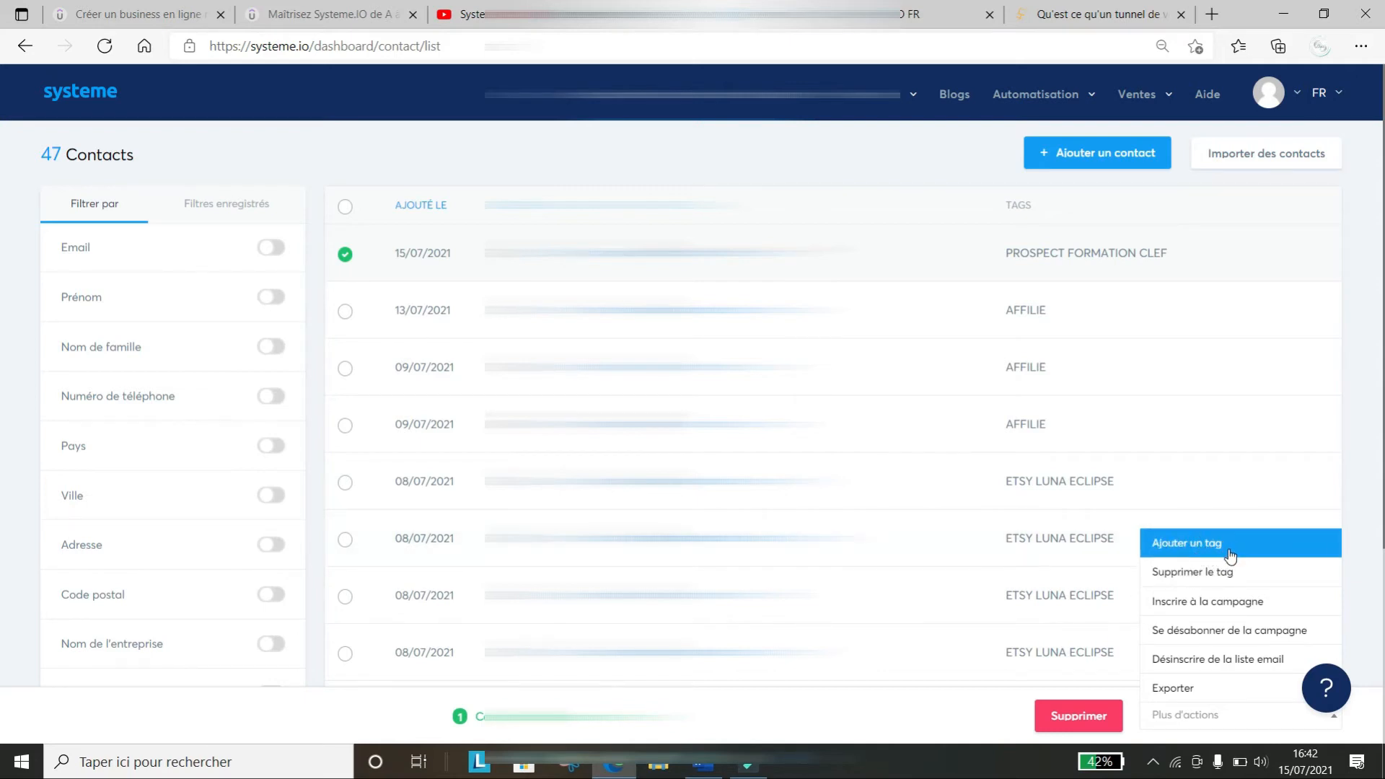
{"action": "left_click", "coordinate": [926, 714]}
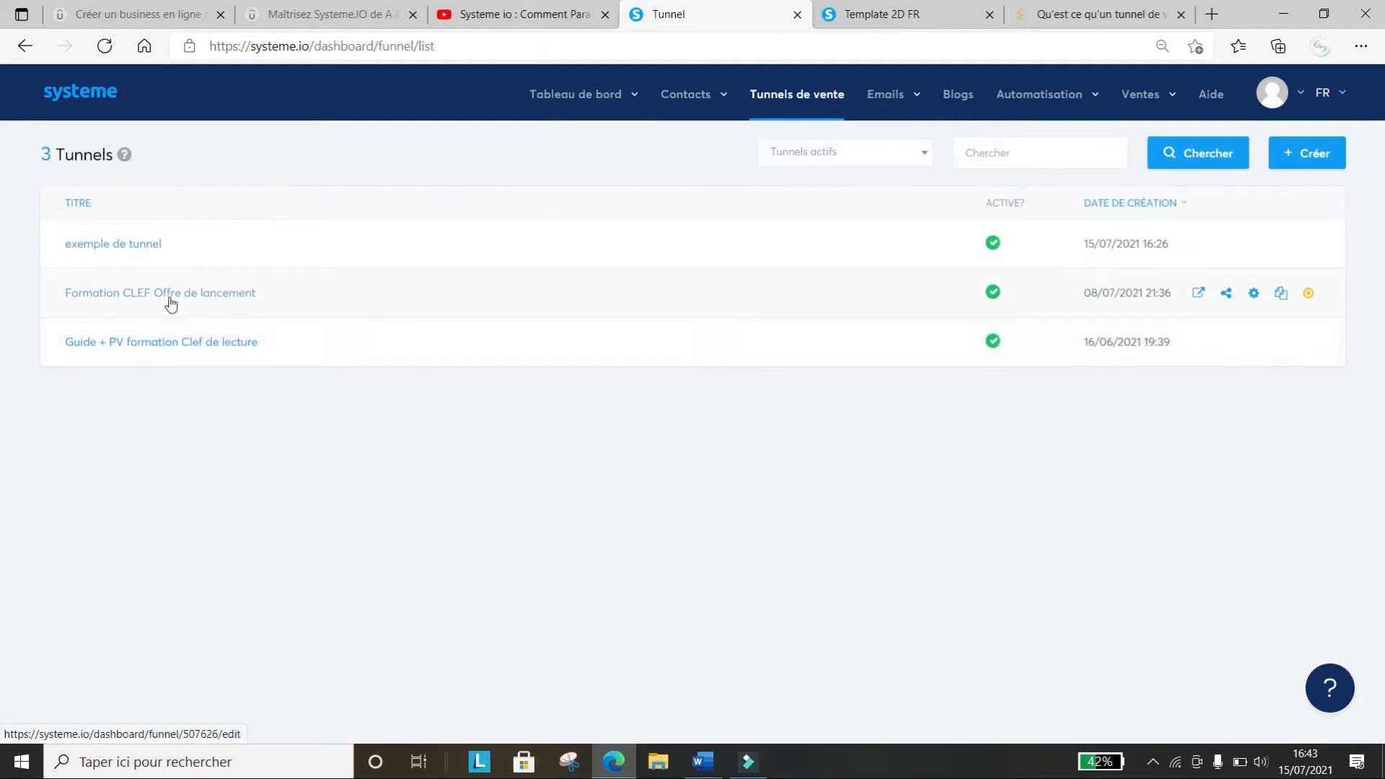
Examine the automation rules of the sales page and the first payment page in the funnel "Formation CLEF Offre de lancement"
{"action": "left_click", "coordinate": [177, 293]}
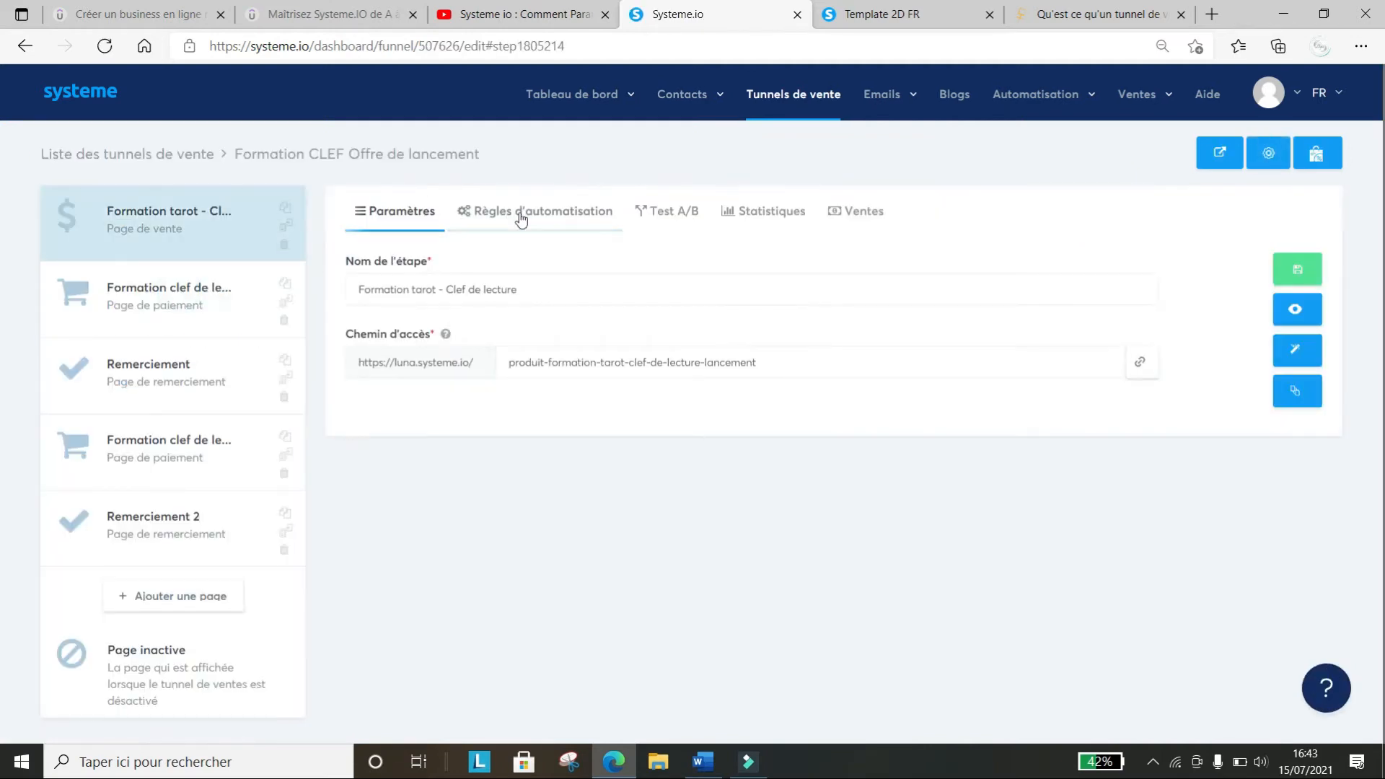
{"action": "left_click", "coordinate": [525, 217]}
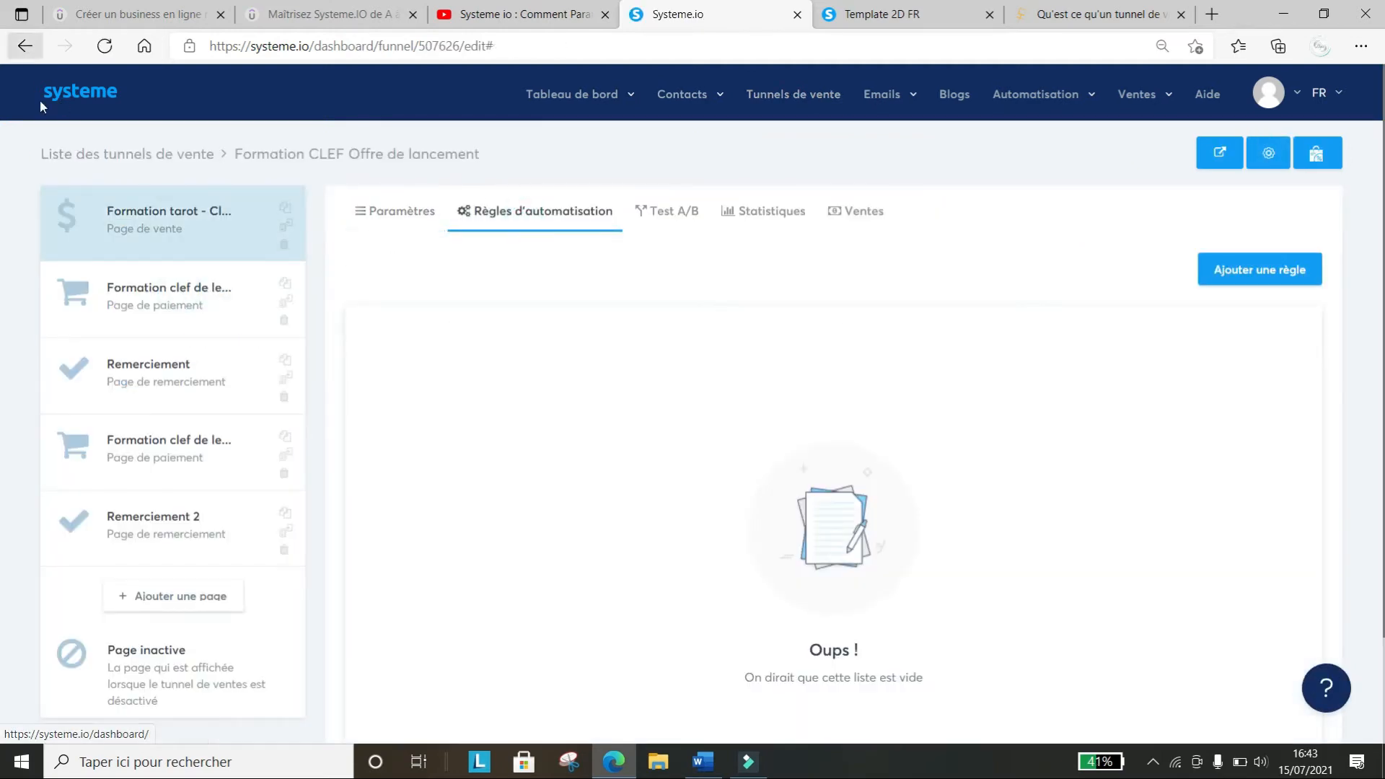
{"action": "left_click", "coordinate": [148, 295]}
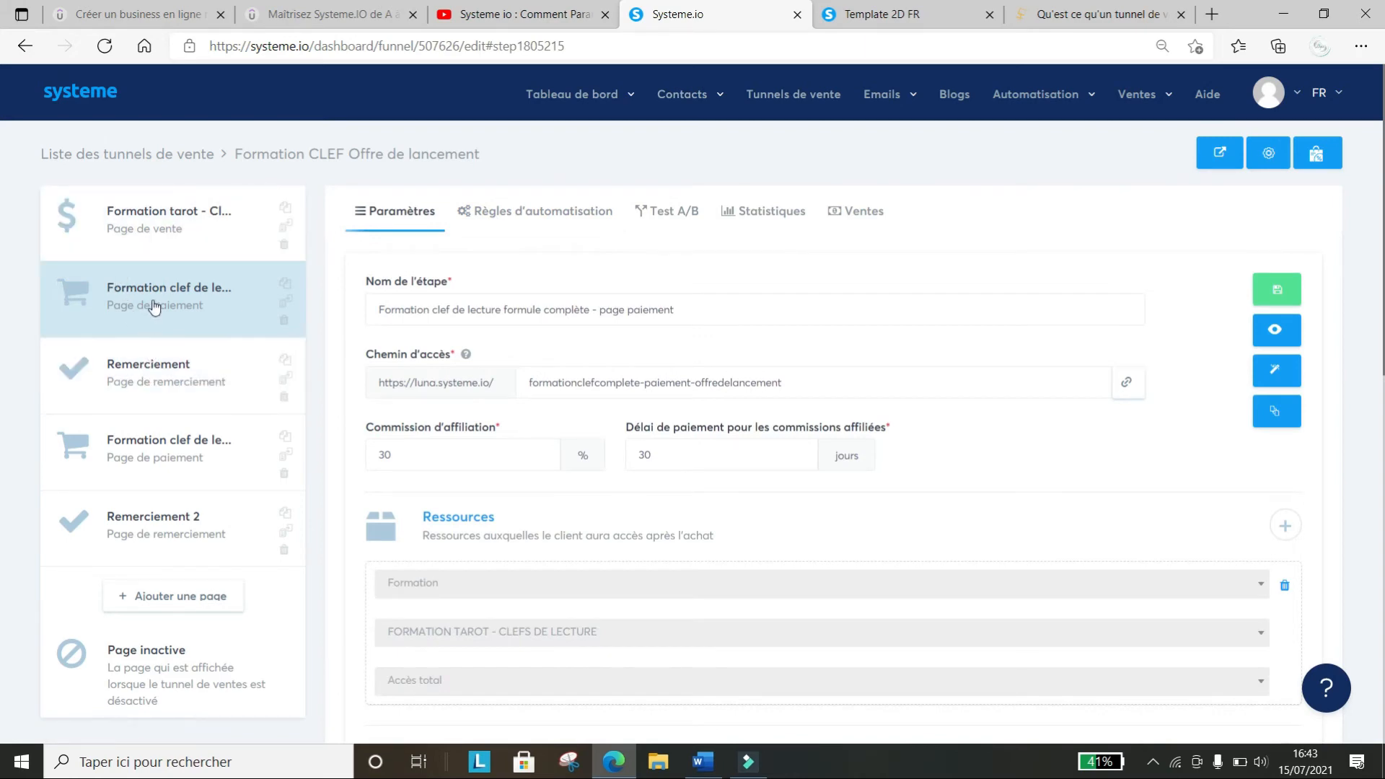
{"action": "left_click", "coordinate": [577, 212]}
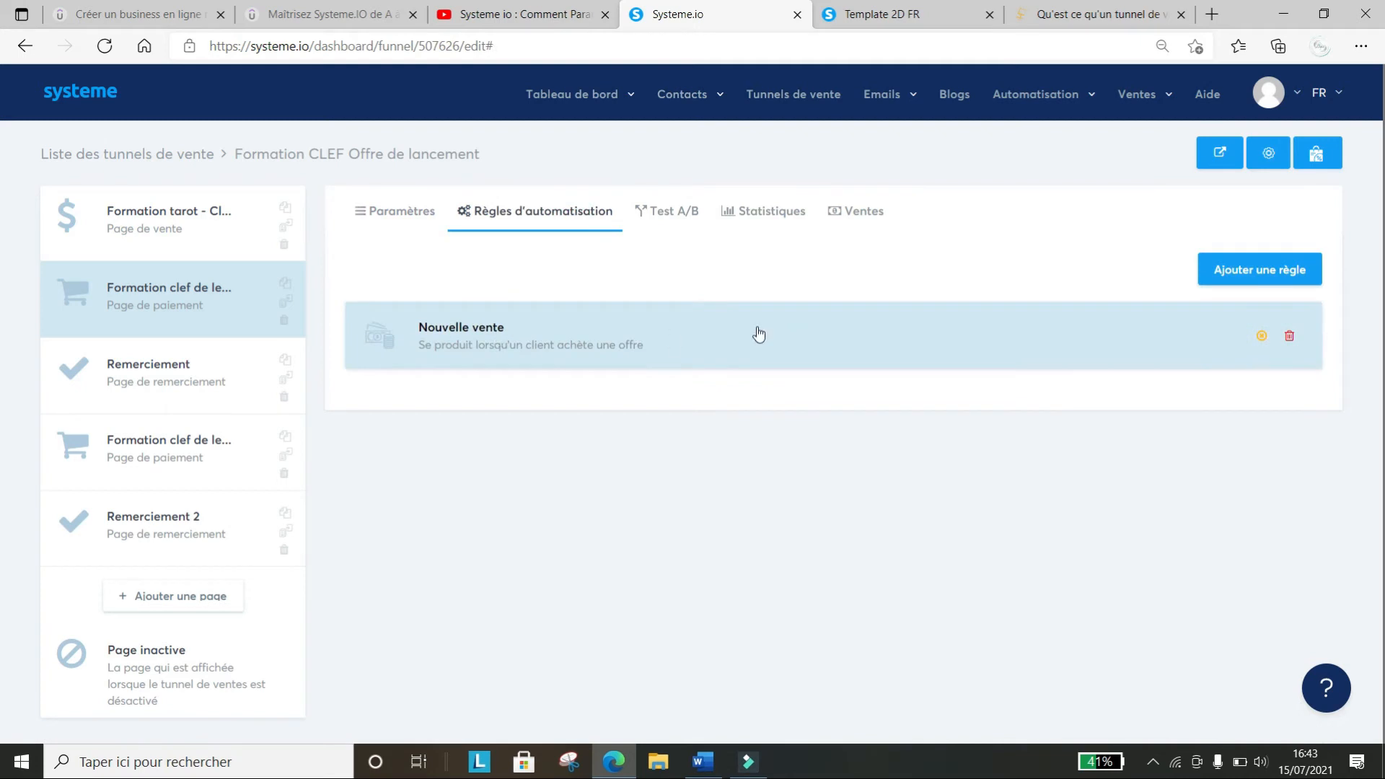
{"action": "left_click", "coordinate": [552, 338]}
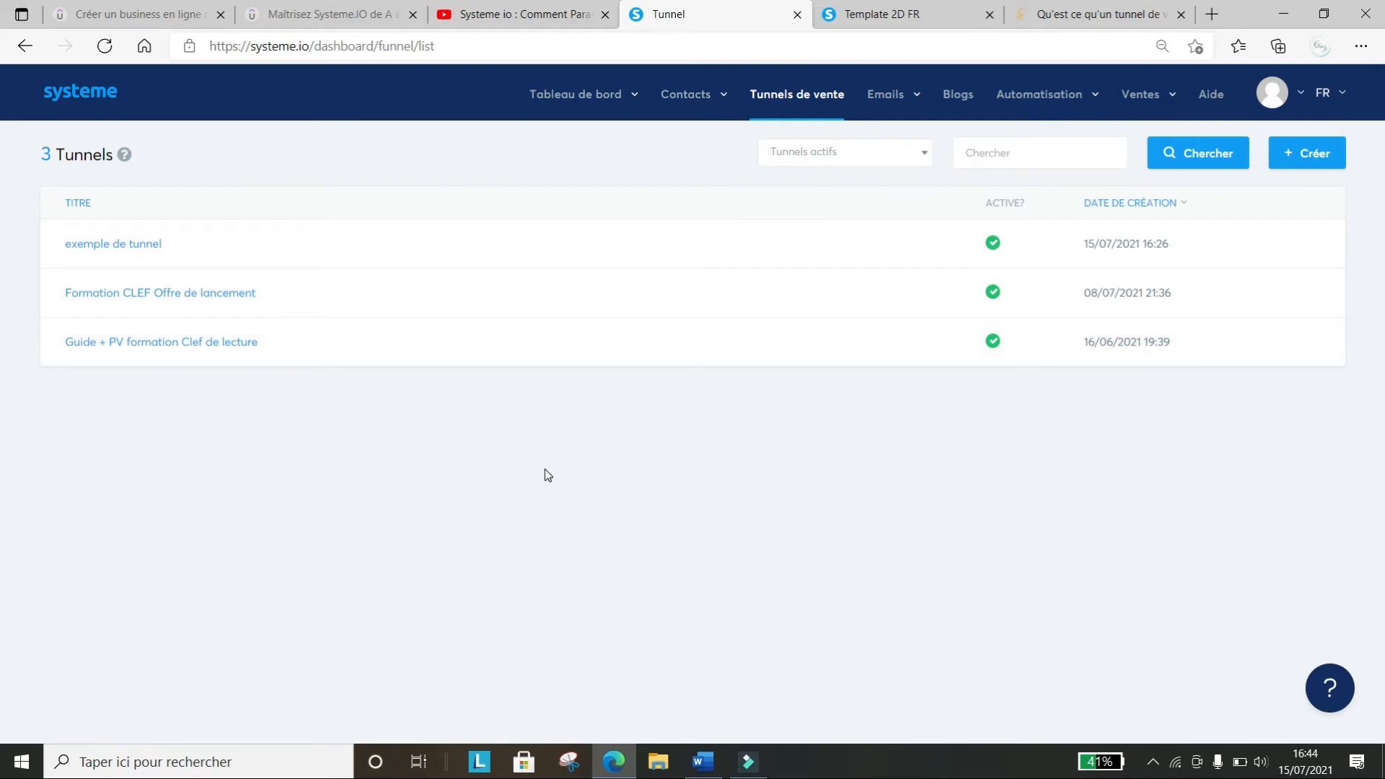
View the contact tags and filter the contact list to contacts marked with the tag AFFILIE
{"action": "mouse_move", "coordinate": [577, 95]}
{"action": "left_click", "coordinate": [676, 147]}
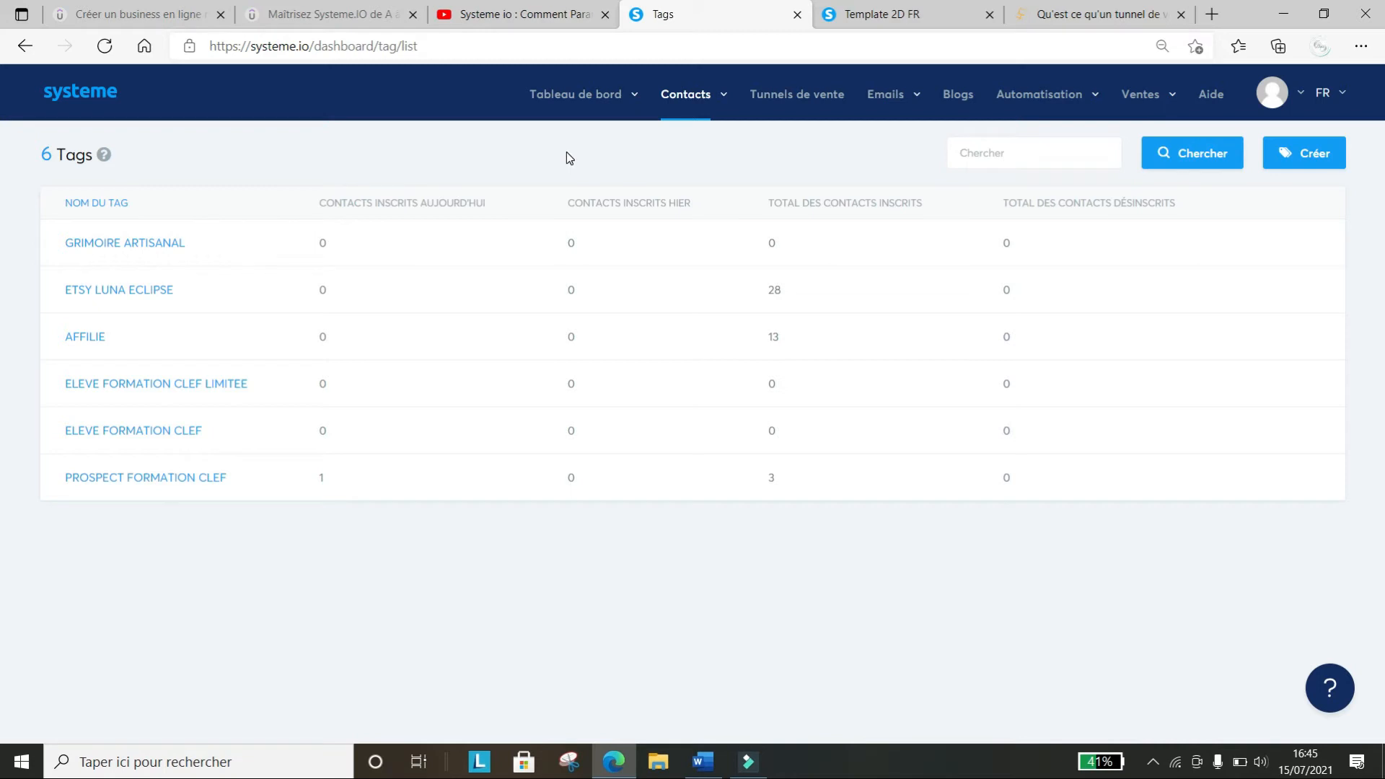
{"action": "mouse_move", "coordinate": [711, 101]}
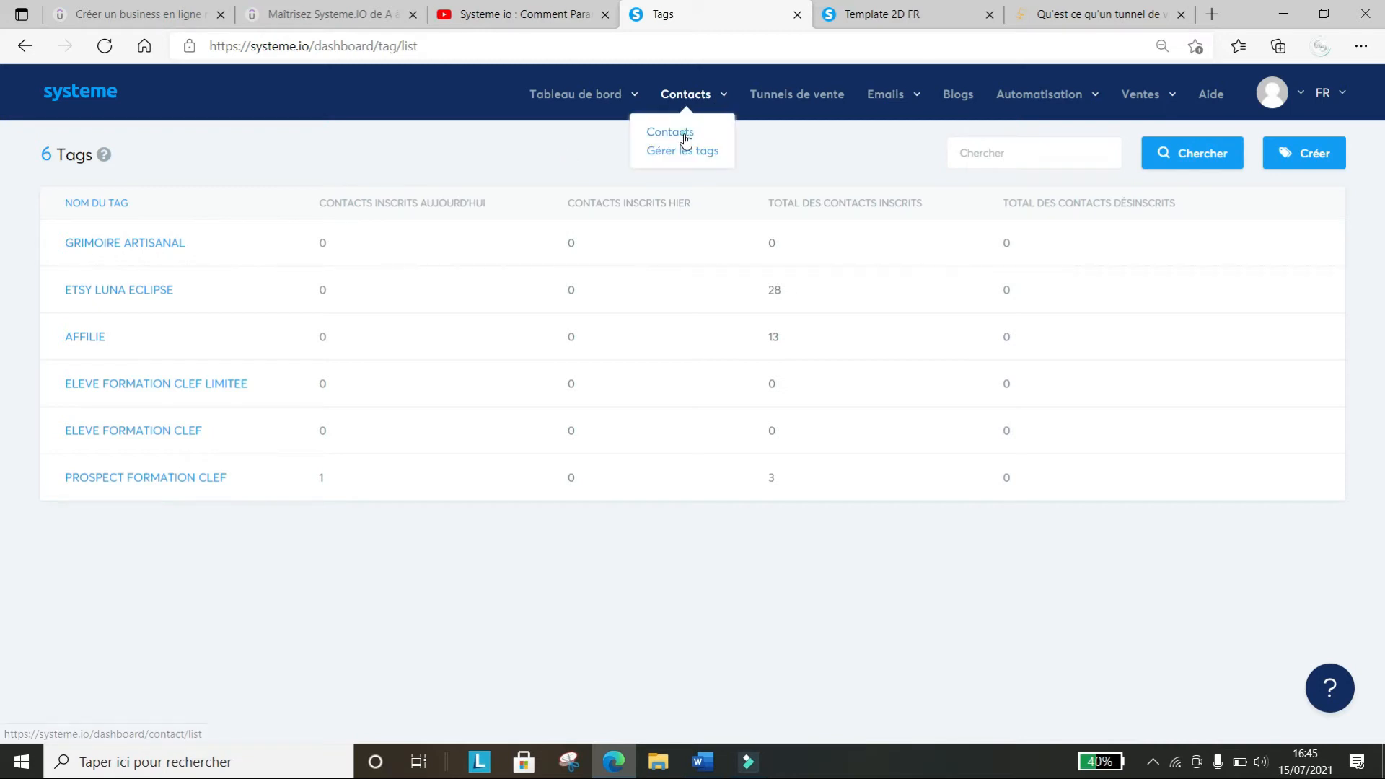
{"action": "left_click", "coordinate": [685, 137]}
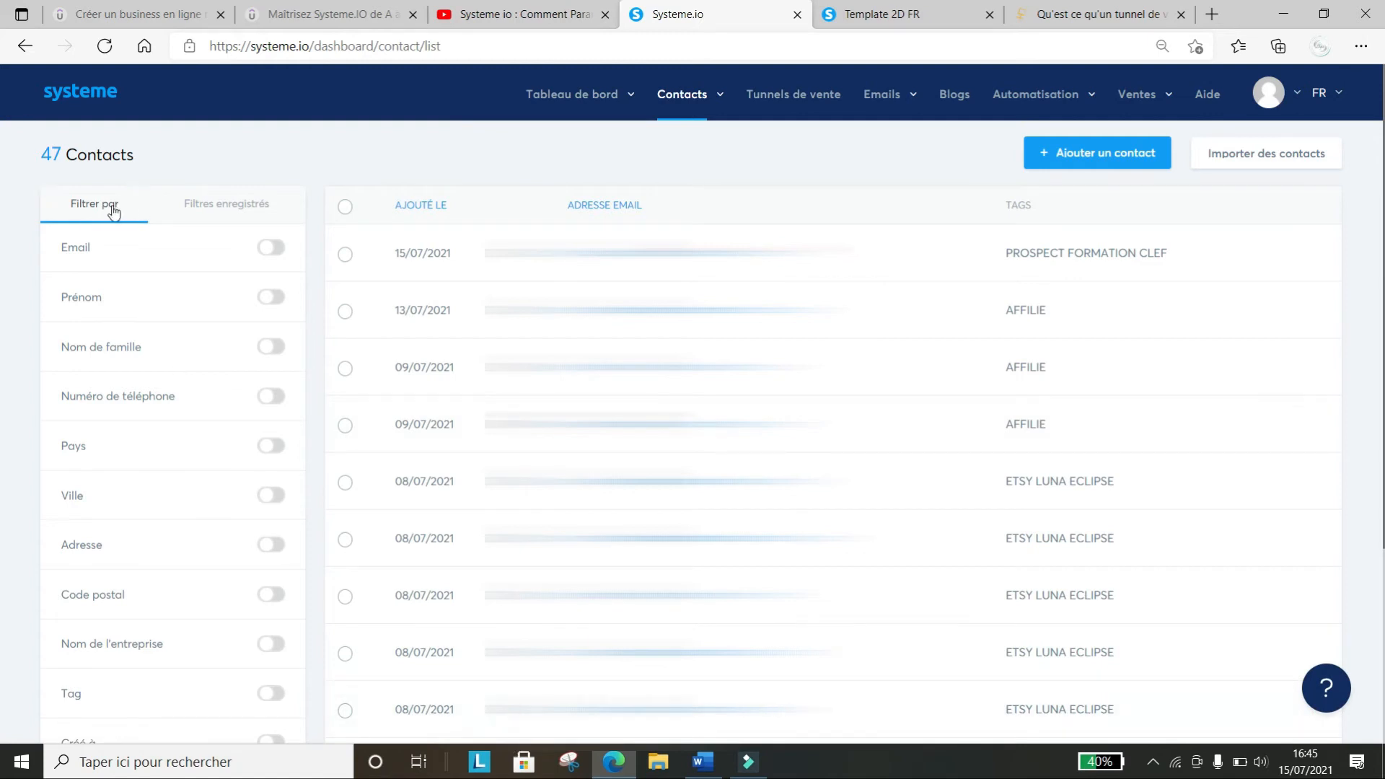
{"action": "left_click", "coordinate": [272, 694]}
{"action": "scroll", "coordinate": [254, 615], "scroll_direction": "down", "scroll_amount": 5}
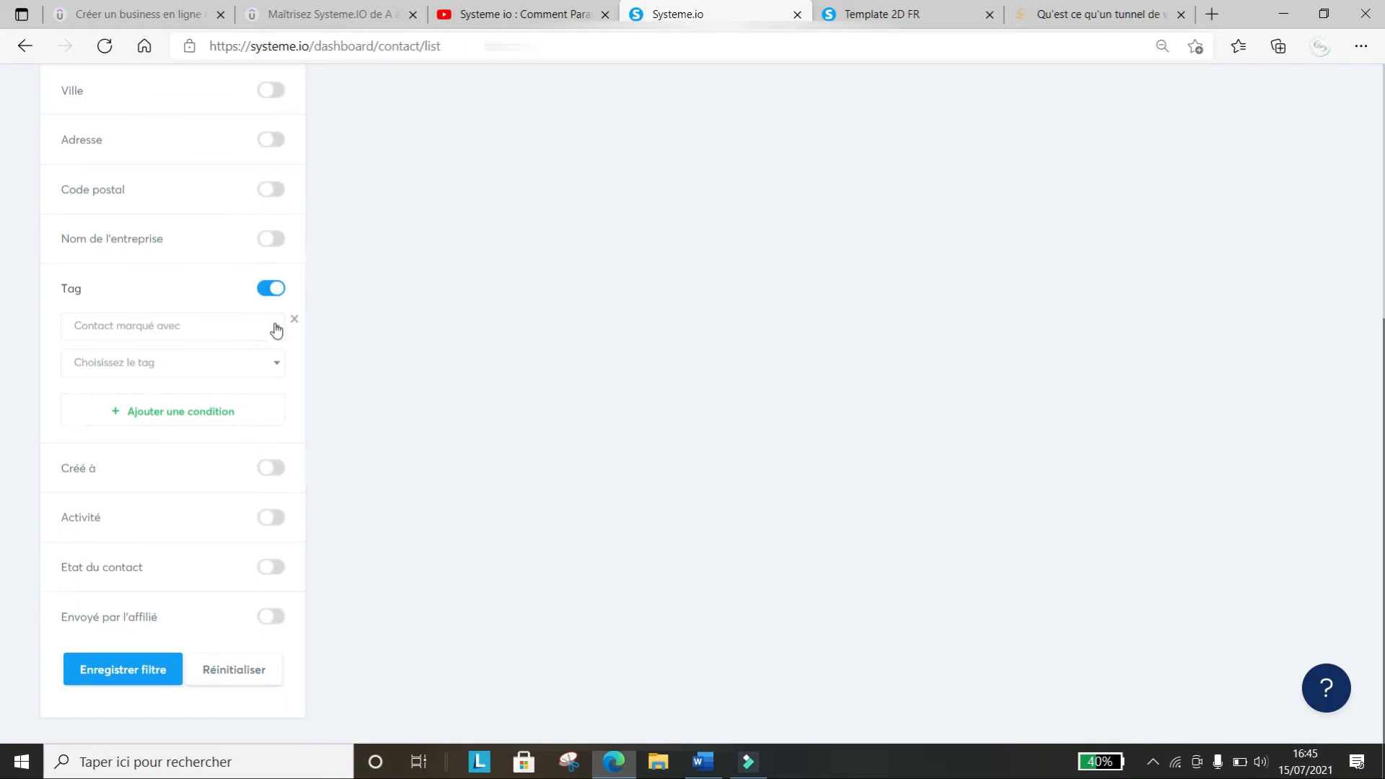
{"action": "left_click", "coordinate": [277, 327]}
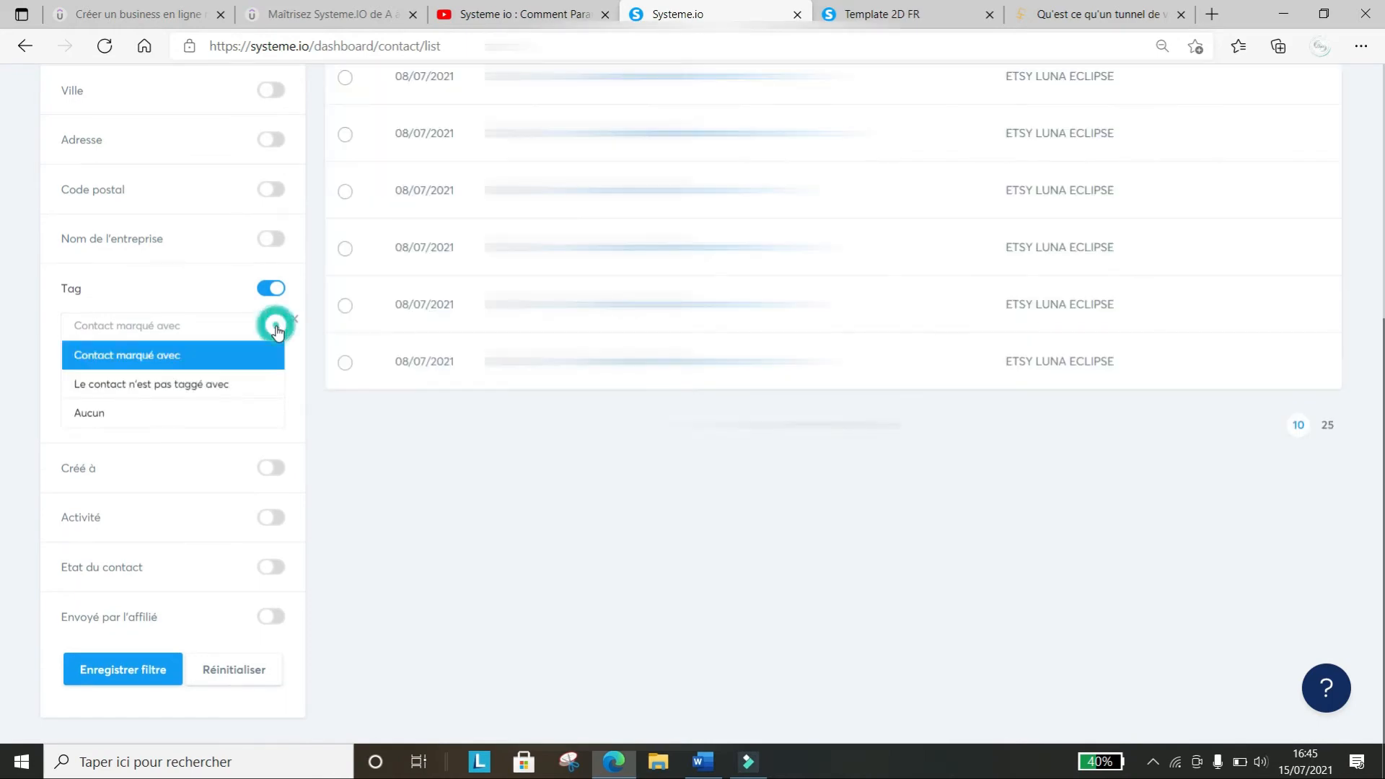
{"action": "left_click", "coordinate": [220, 357]}
{"action": "left_click", "coordinate": [215, 364]}
{"action": "left_click", "coordinate": [149, 460]}
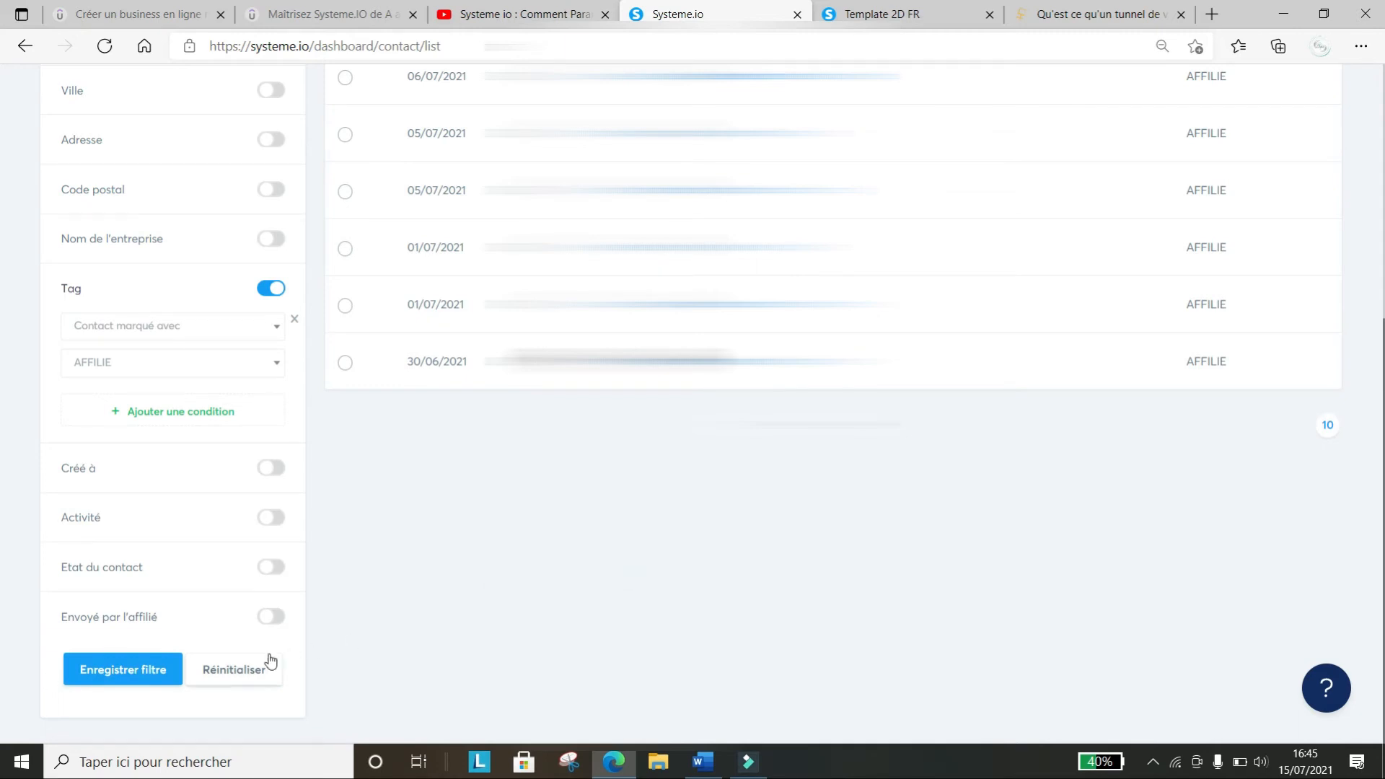
{"action": "scroll", "coordinate": [409, 604], "scroll_direction": "up", "scroll_amount": 5}
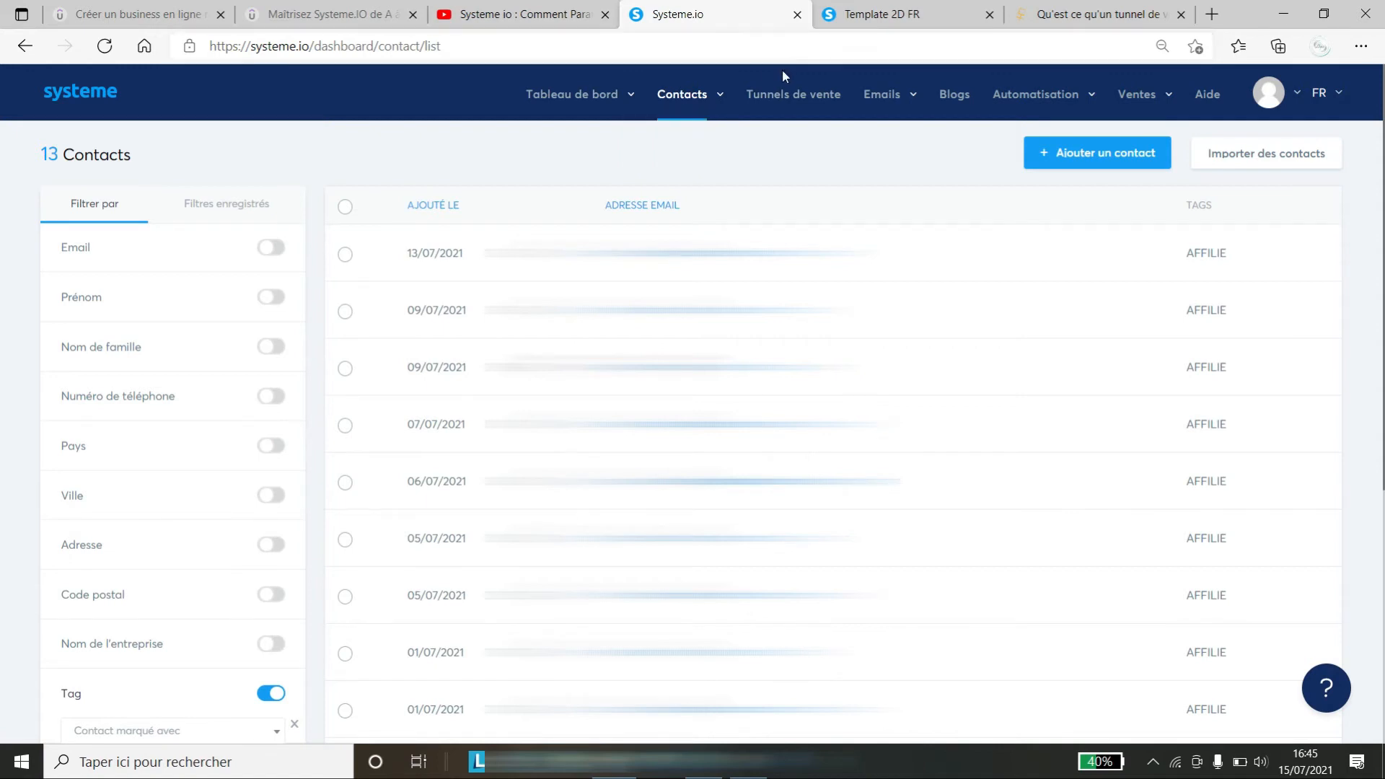
Open "page de capture" of the funnel "exemple de tunnel" in the page editor and view its section settings
{"action": "left_click", "coordinate": [788, 96]}
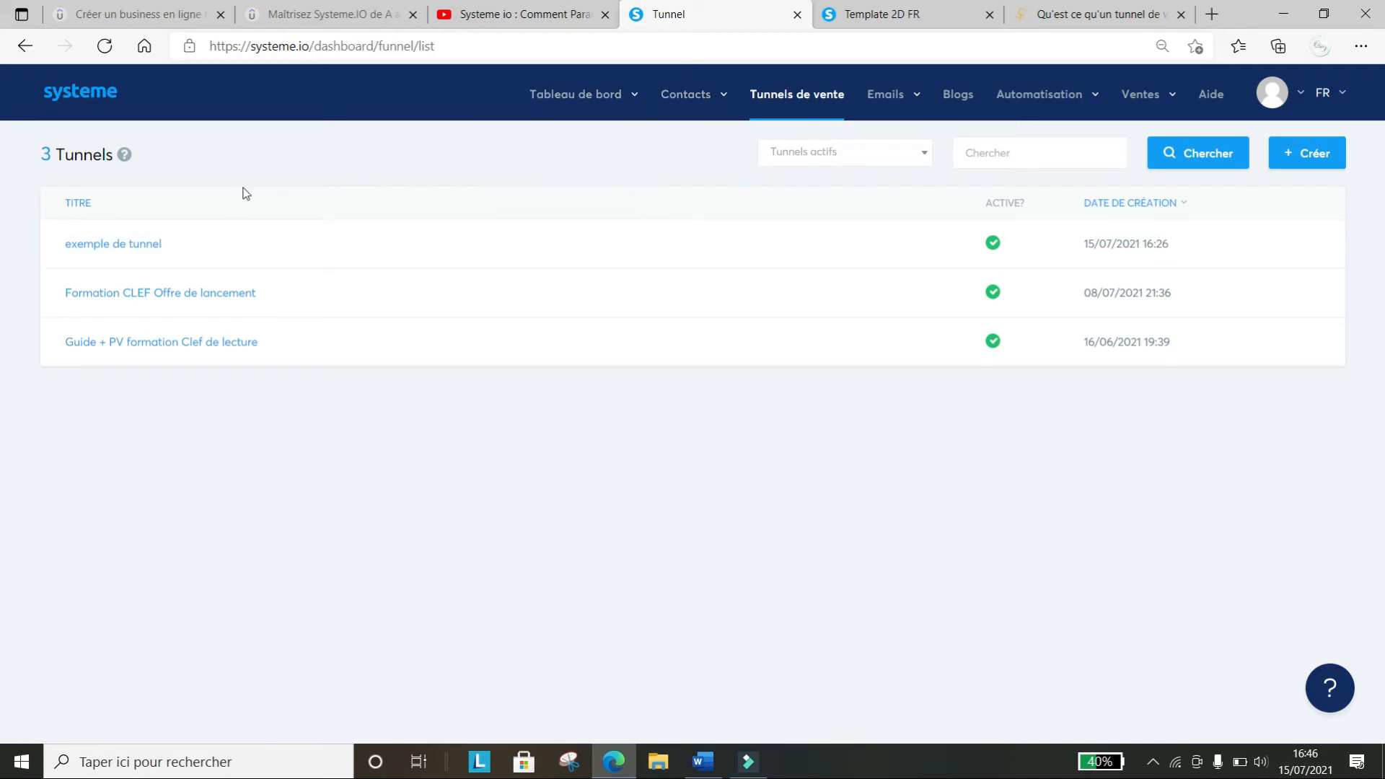
{"action": "left_click", "coordinate": [117, 243]}
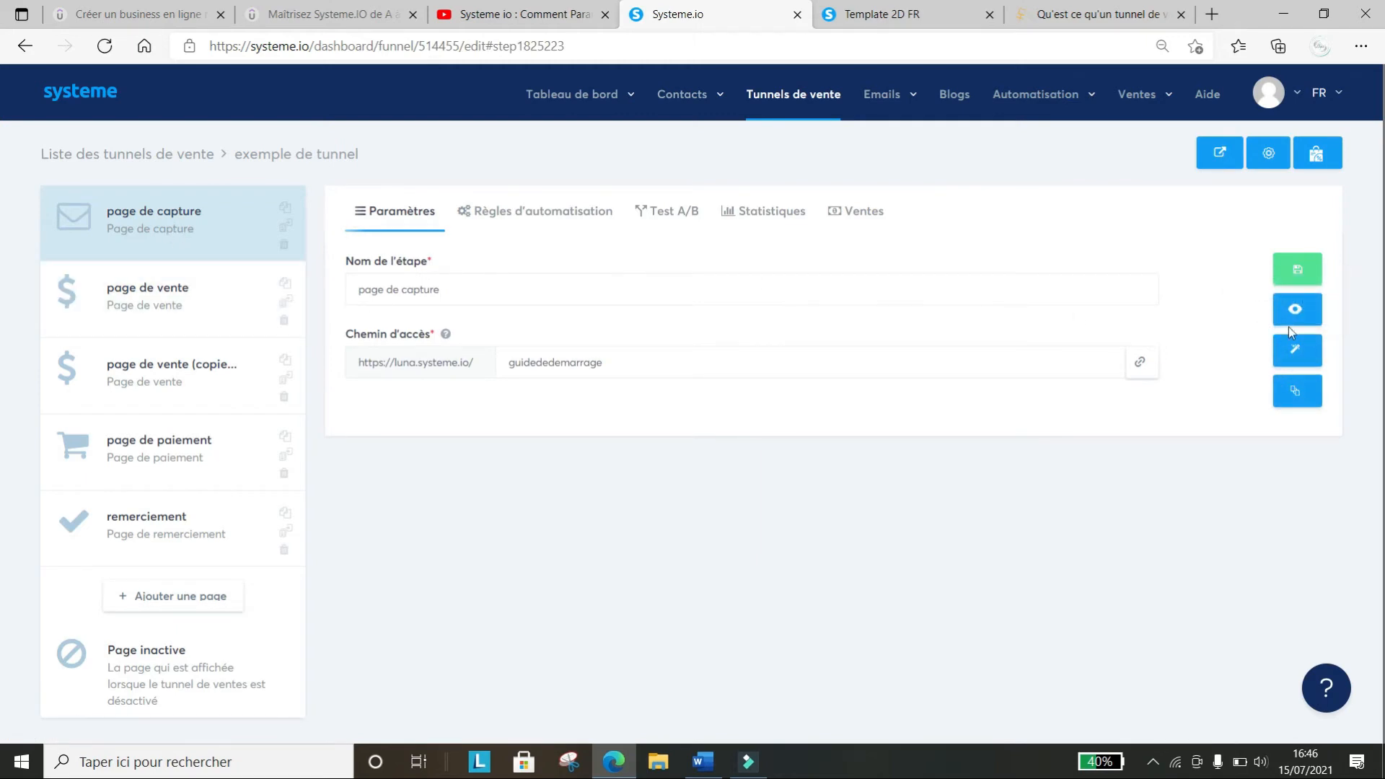
{"action": "left_click", "coordinate": [1296, 357]}
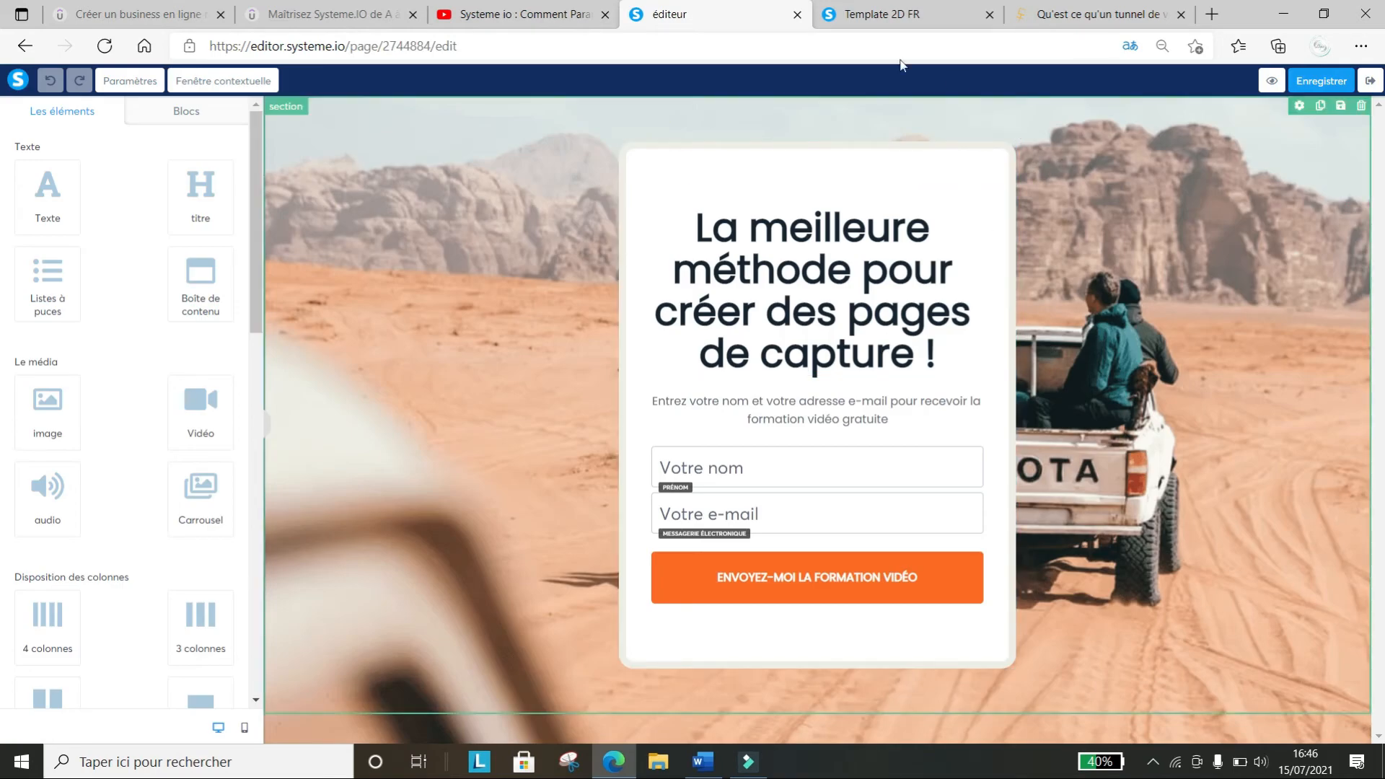
{"action": "left_click", "coordinate": [289, 108]}
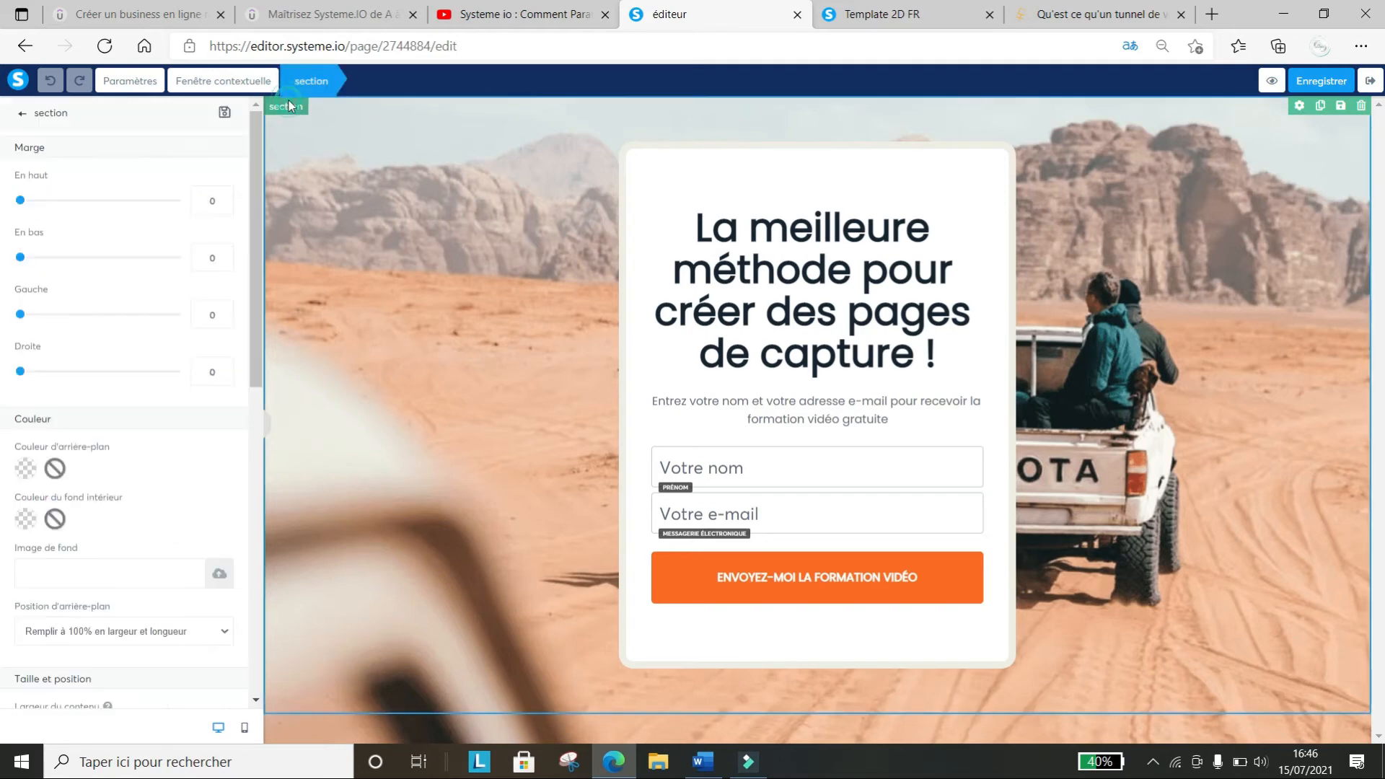
{"action": "left_click", "coordinate": [424, 122]}
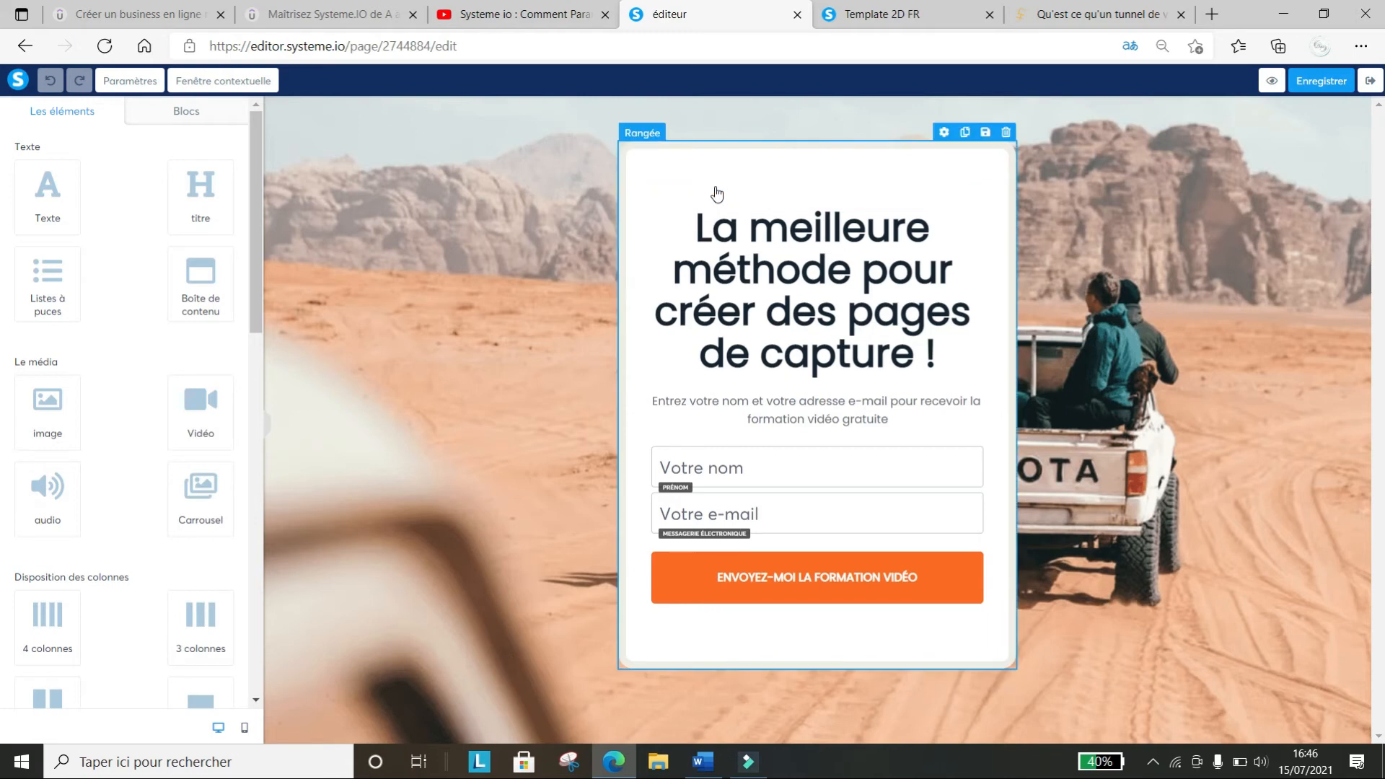
Delete the row containing the opt-in form and its enclosing section from the capture page
{"action": "left_click", "coordinate": [1006, 134]}
{"action": "left_click", "coordinate": [781, 147]}
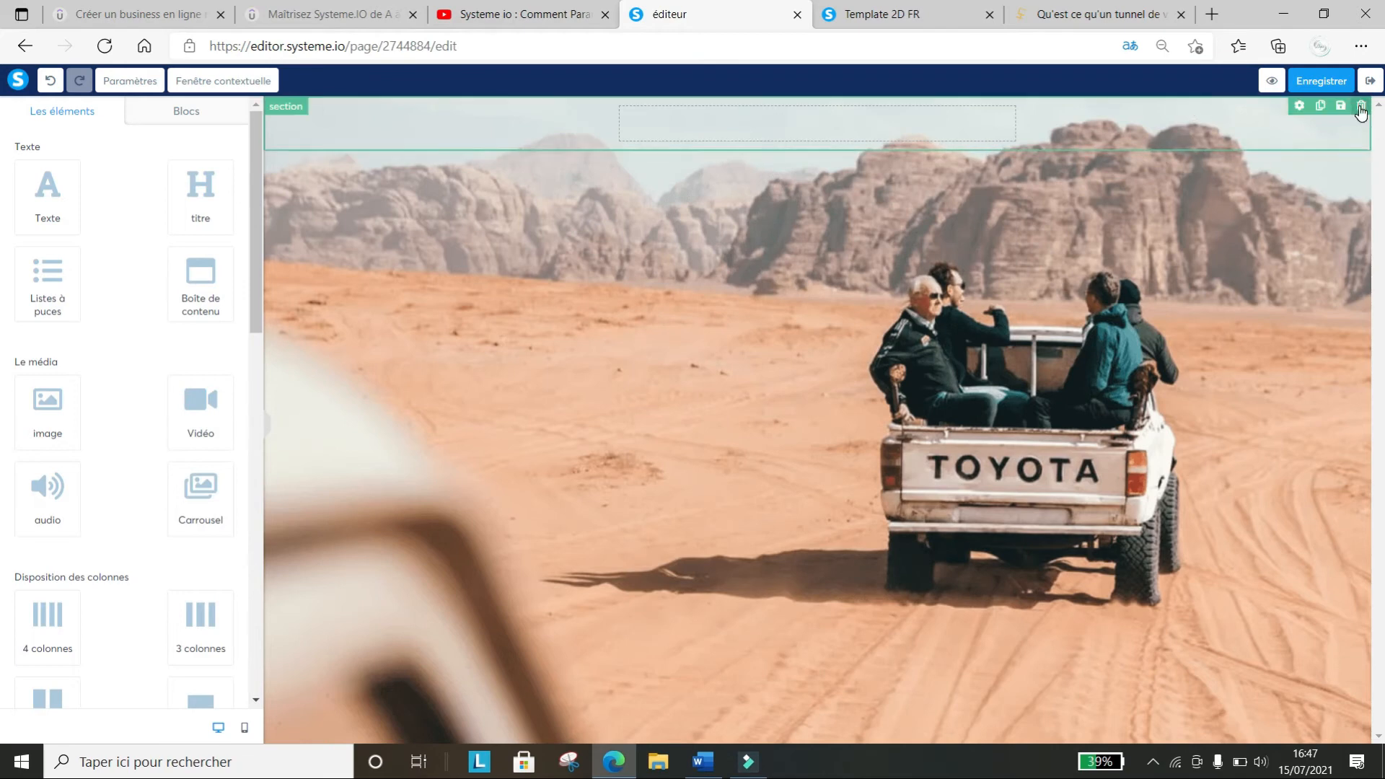
{"action": "left_click", "coordinate": [1360, 107]}
{"action": "left_click", "coordinate": [786, 148]}
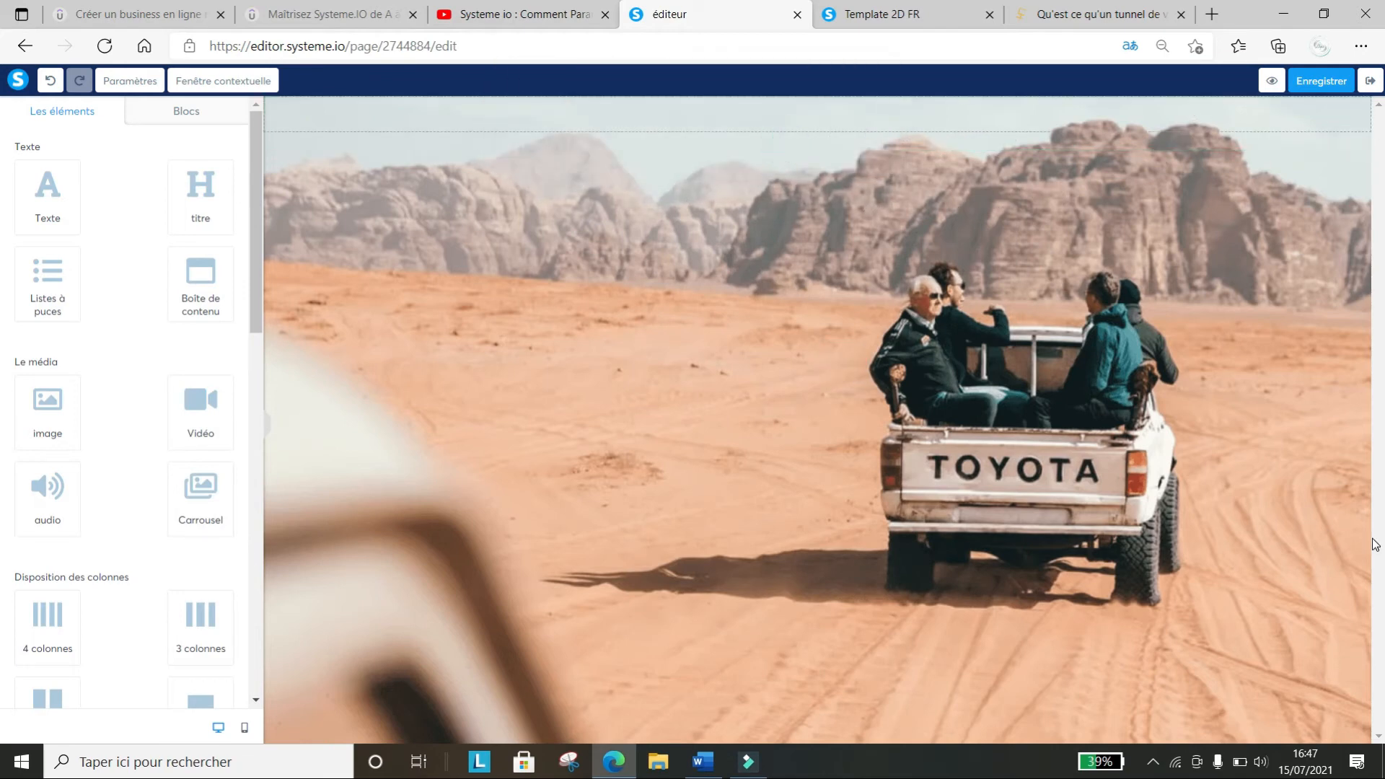
Remove the background image 5f5a68ab48527_image931.png in the page's settings
{"action": "left_click", "coordinate": [130, 80]}
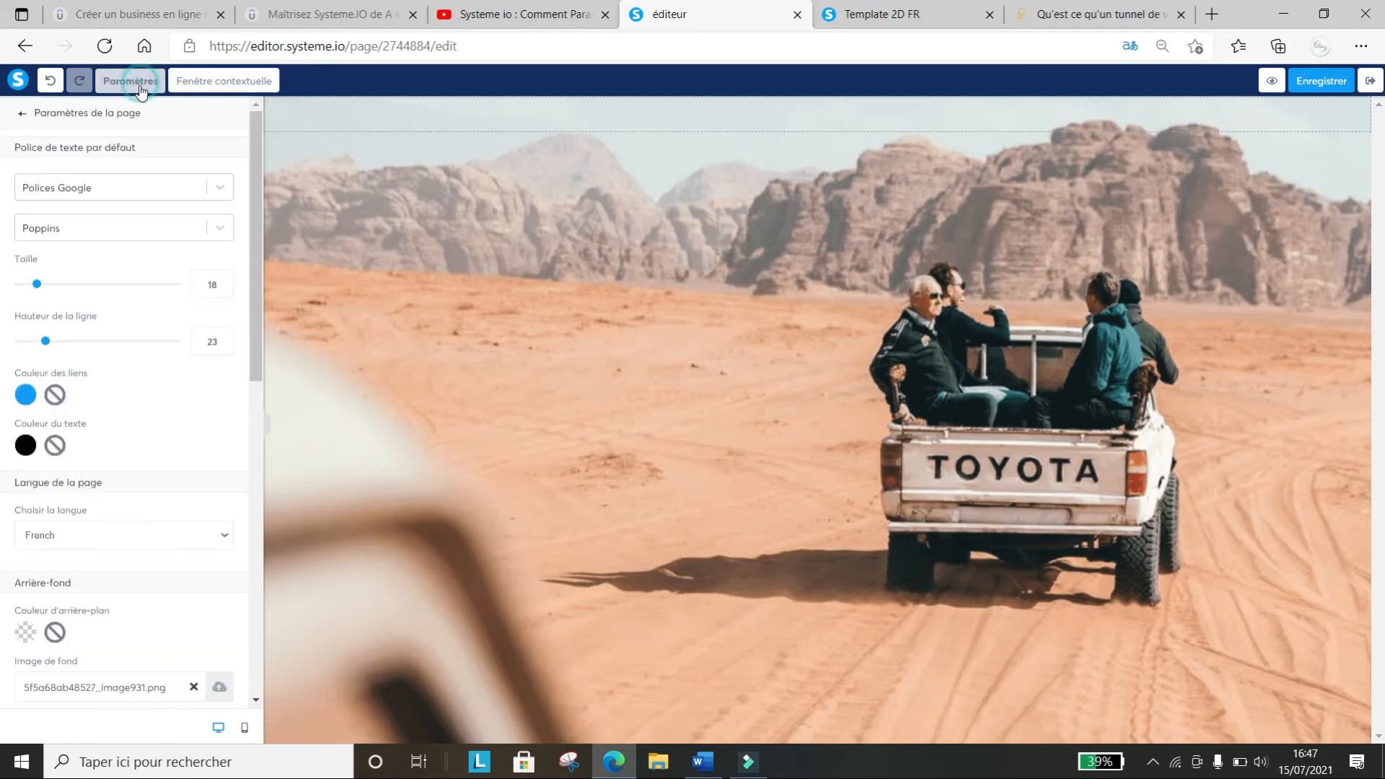
{"action": "scroll", "coordinate": [198, 424], "scroll_direction": "down", "scroll_amount": 10}
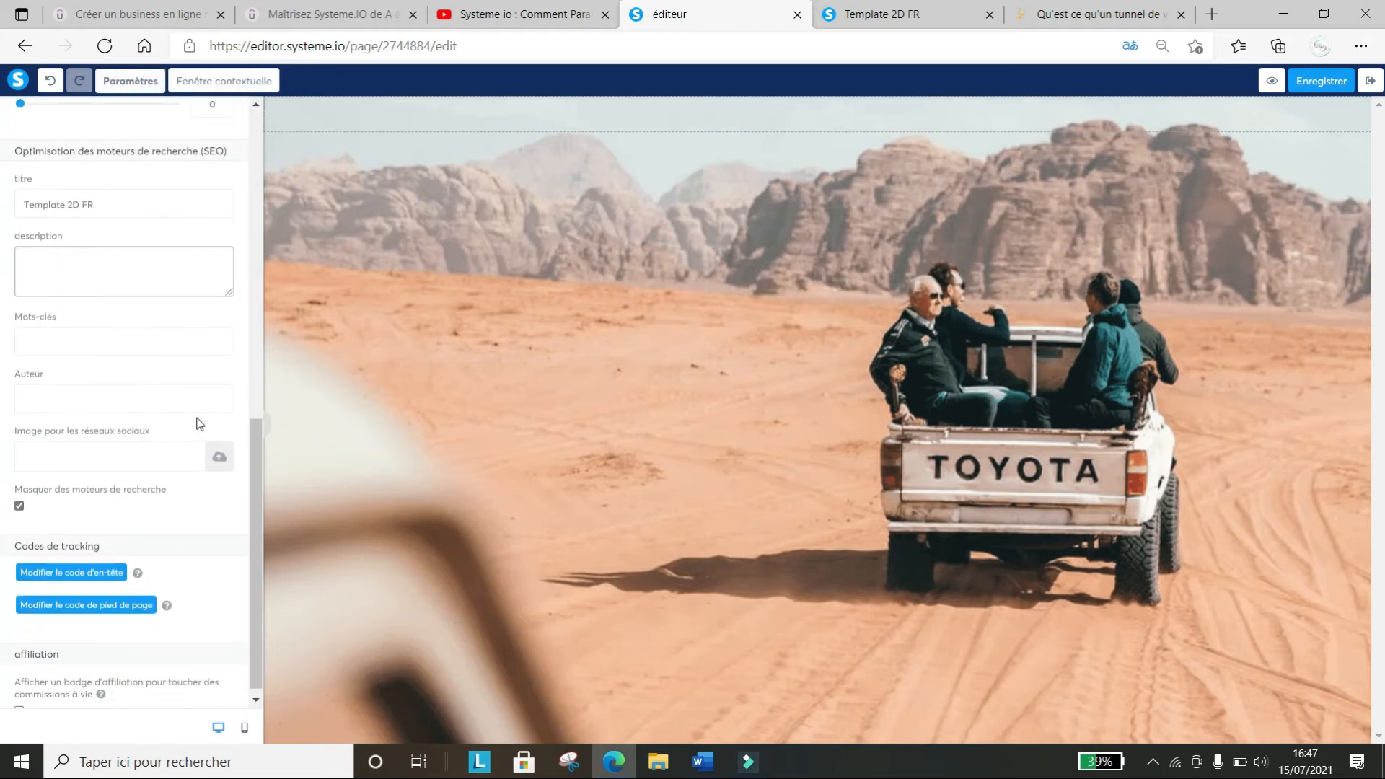
{"action": "scroll", "coordinate": [198, 424], "scroll_direction": "up", "scroll_amount": 10}
{"action": "scroll", "coordinate": [195, 415], "scroll_direction": "down", "scroll_amount": 7}
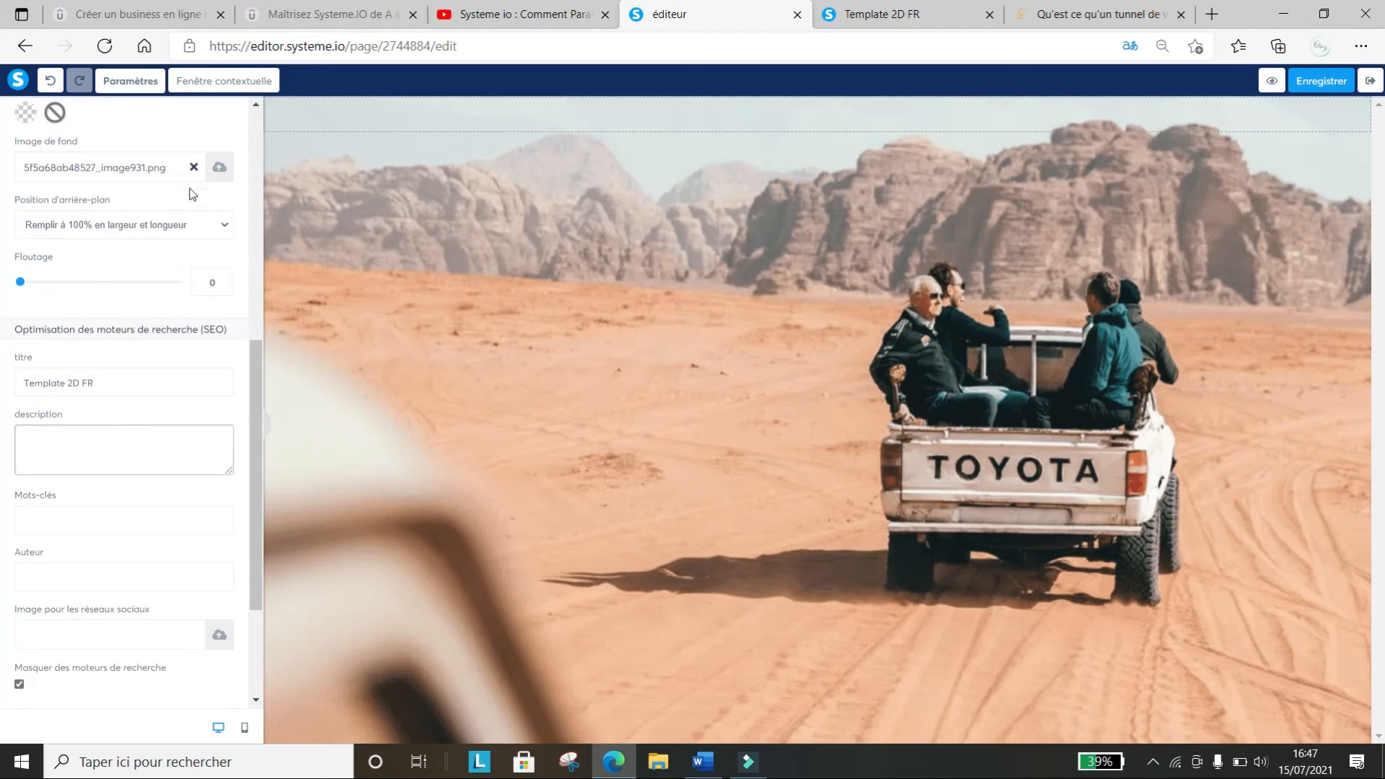
{"action": "left_click", "coordinate": [193, 169]}
{"action": "left_click", "coordinate": [957, 326]}
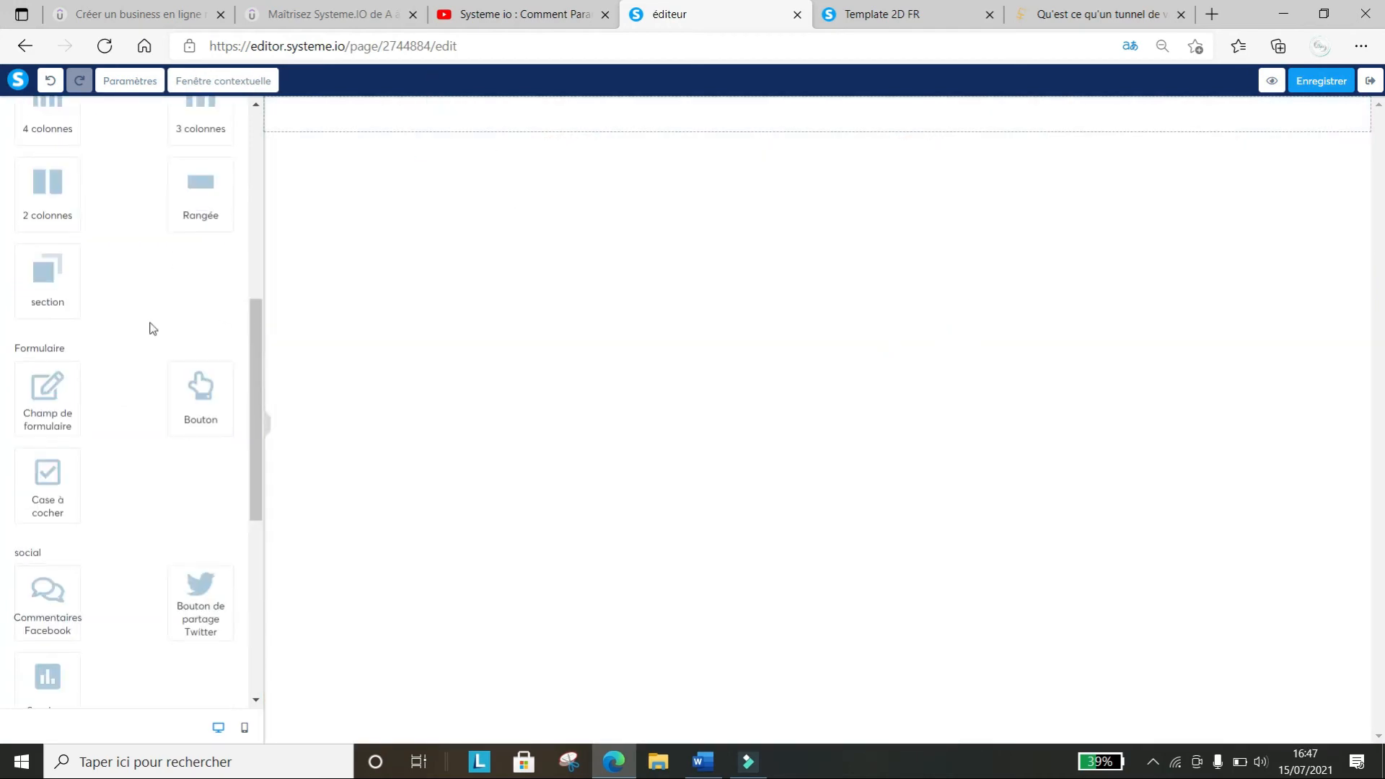
Browse the available page elements and add the pricing block "Trois tarifs (avec images), tarif du milieu en couleur" to the blank page
{"action": "left_click_drag", "start_coordinate": [254, 469], "coordinate": [278, 212]}
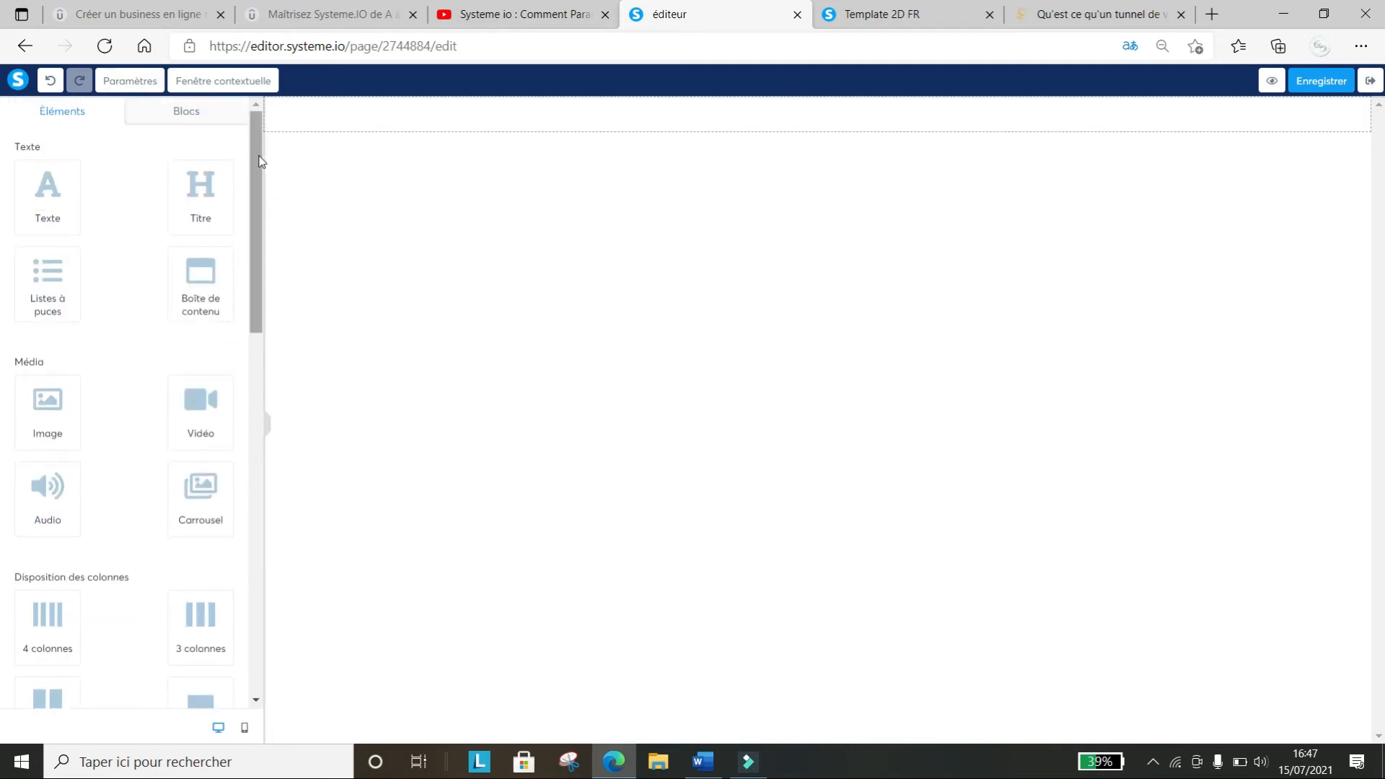
{"action": "left_click_drag", "start_coordinate": [257, 160], "coordinate": [253, 209]}
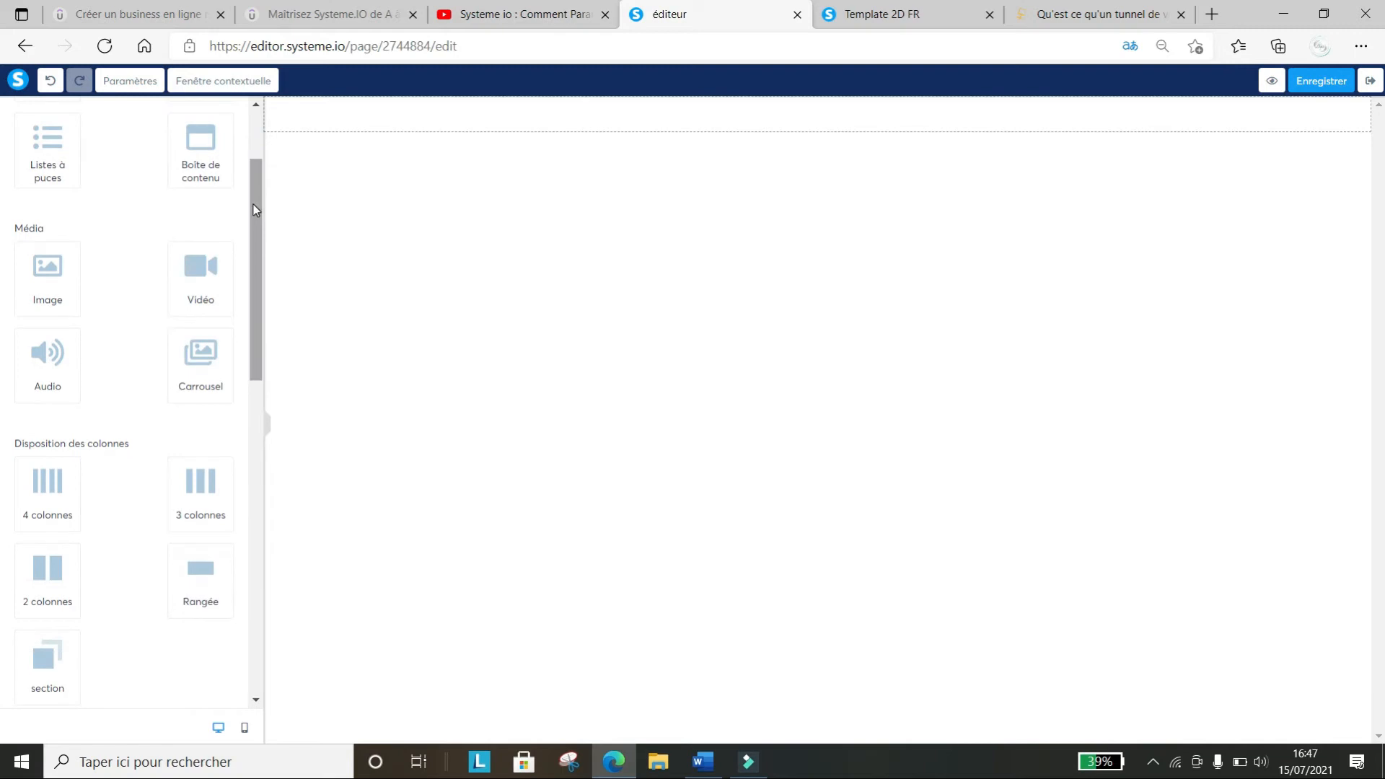
{"action": "scroll", "coordinate": [186, 224], "scroll_direction": "up", "scroll_amount": 3}
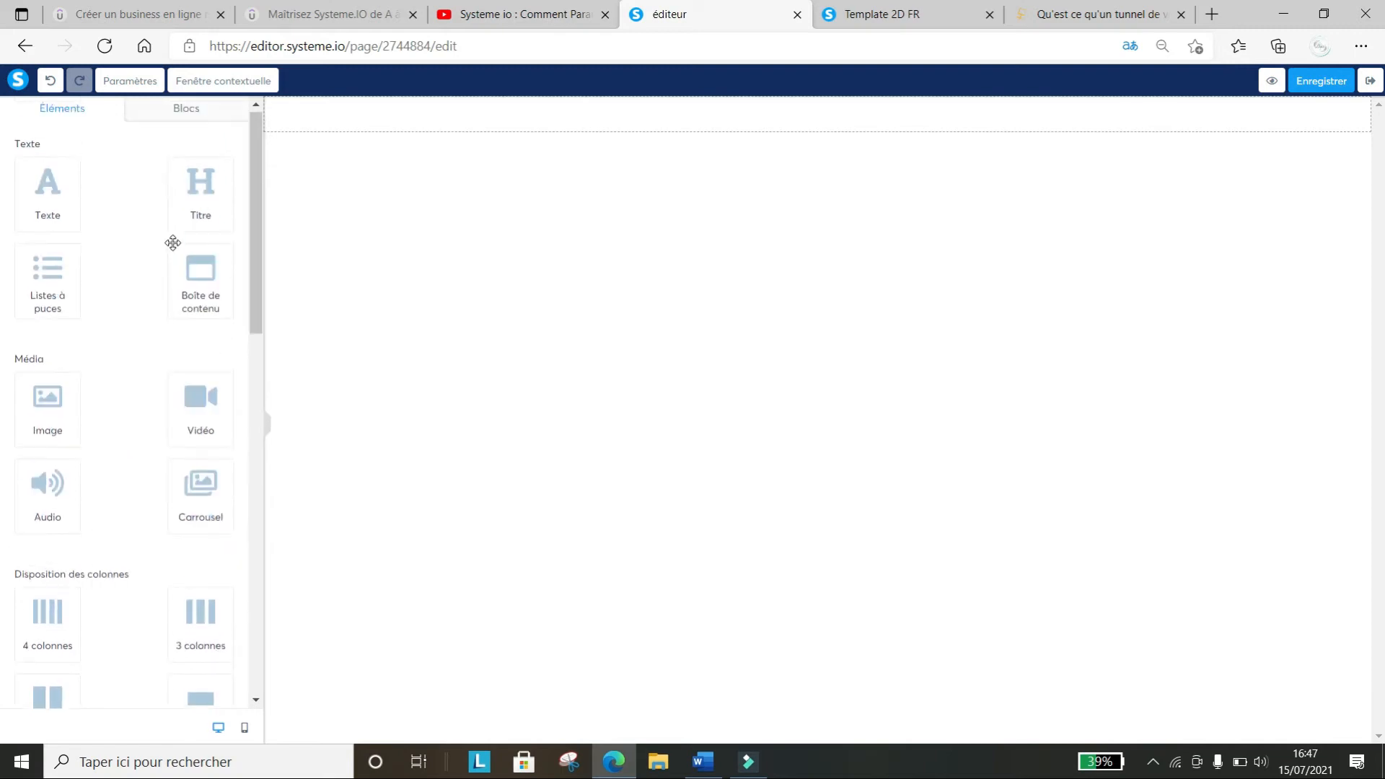
{"action": "left_click", "coordinate": [196, 111]}
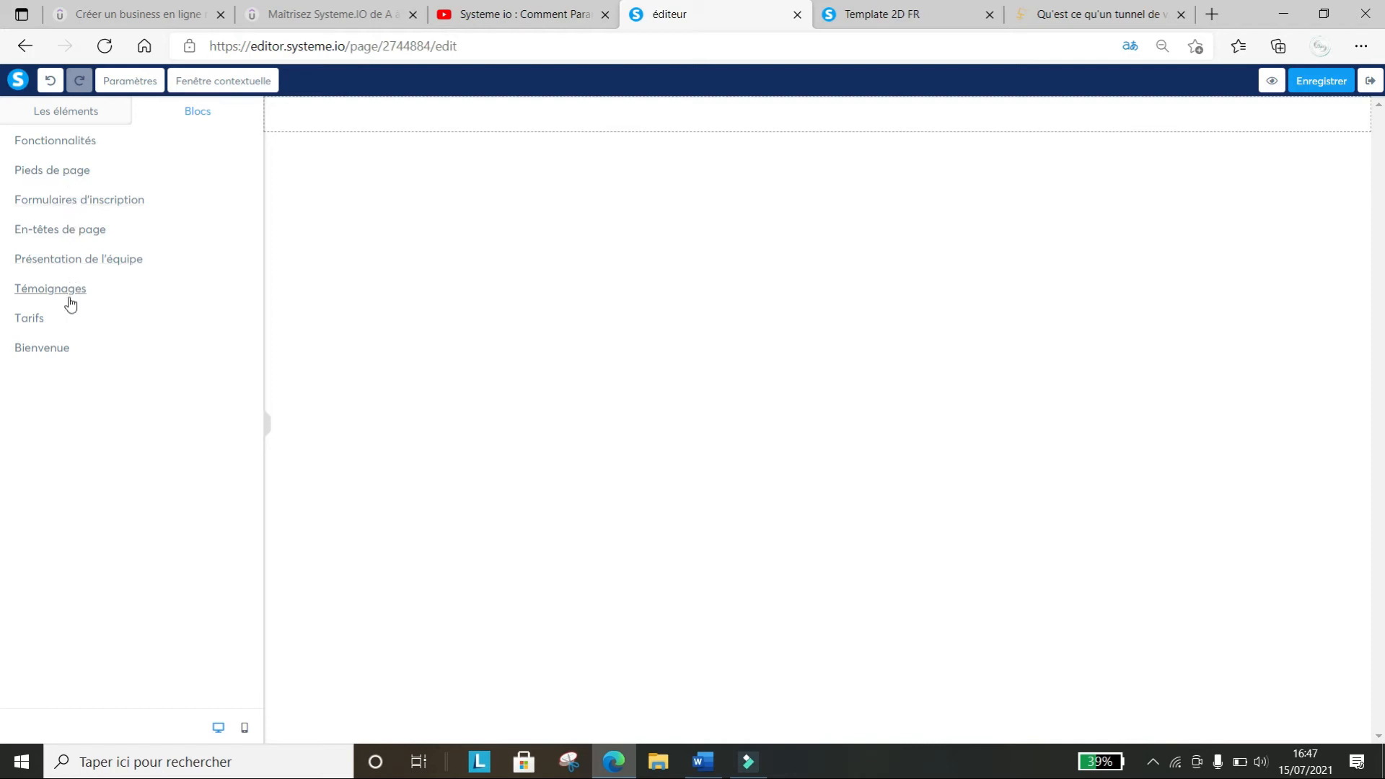
{"action": "left_click", "coordinate": [36, 327]}
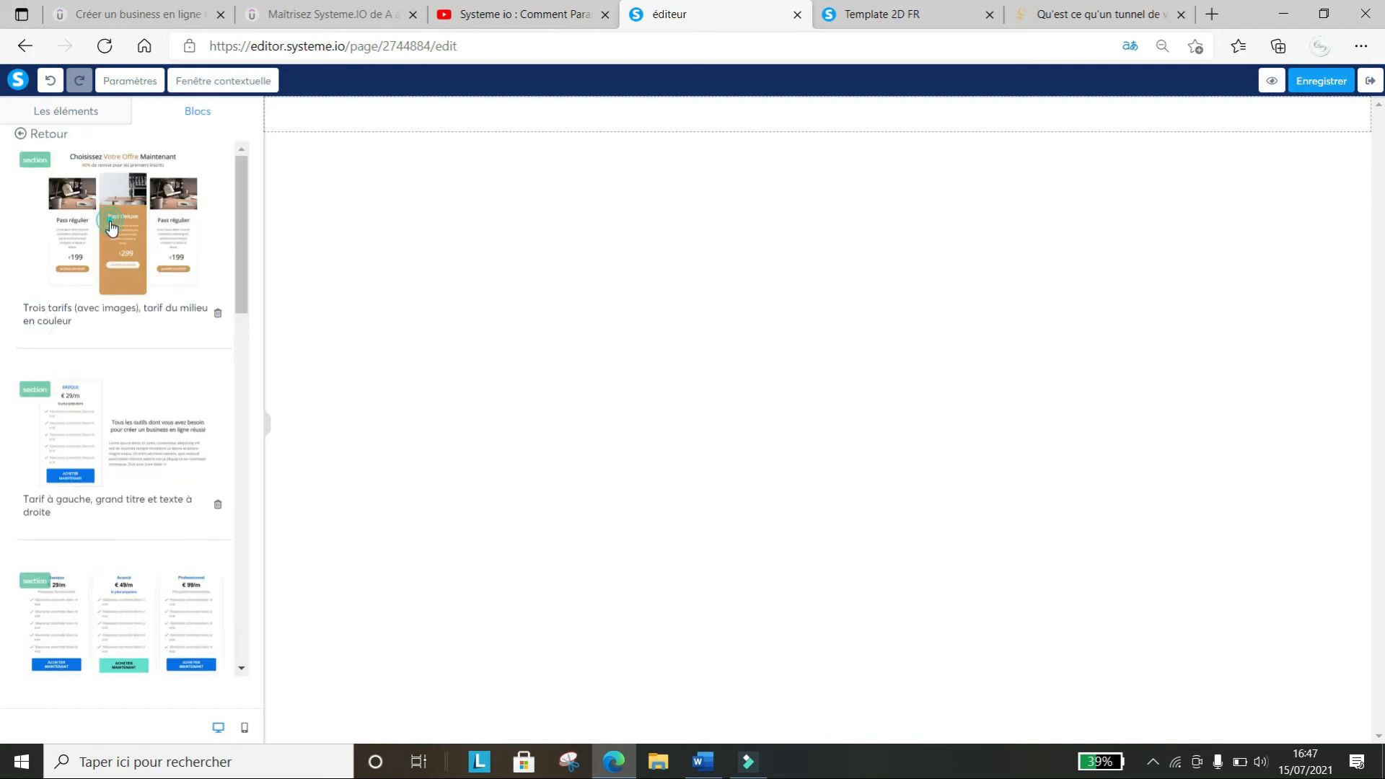
{"action": "left_click", "coordinate": [111, 227]}
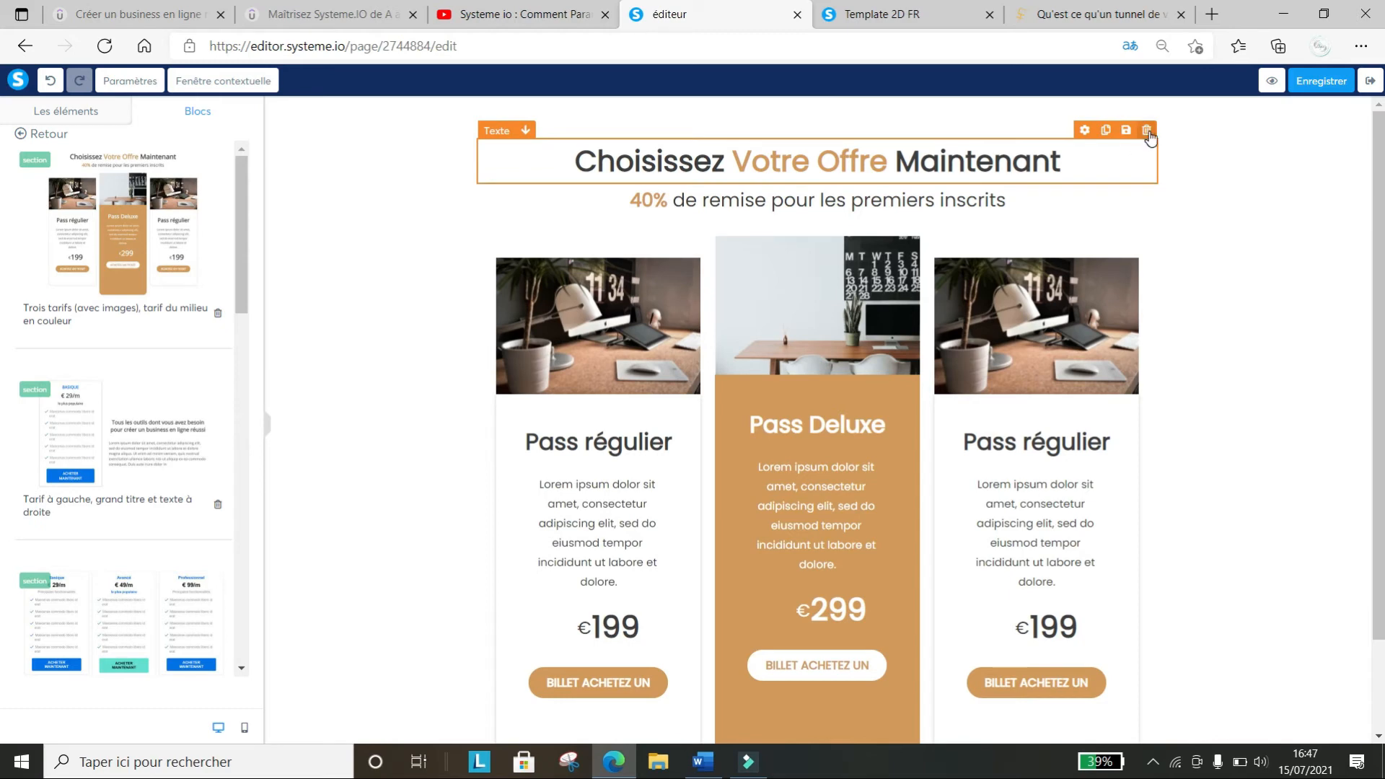
Delete the heading, the 40% discount subtitle and the row of three pricing cards from the pricing block
{"action": "left_click", "coordinate": [1147, 134]}
{"action": "left_click", "coordinate": [751, 142]}
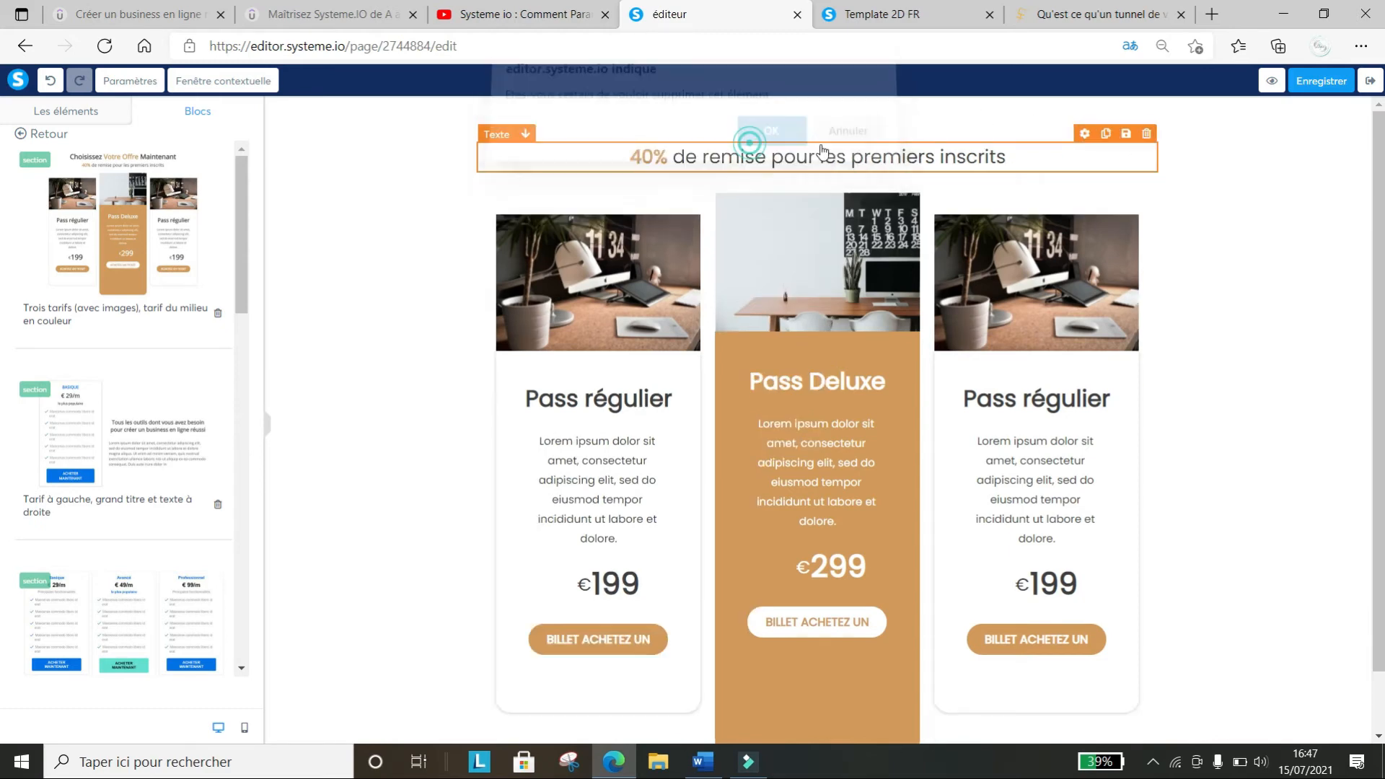
{"action": "left_click", "coordinate": [1147, 134]}
{"action": "left_click", "coordinate": [784, 142]}
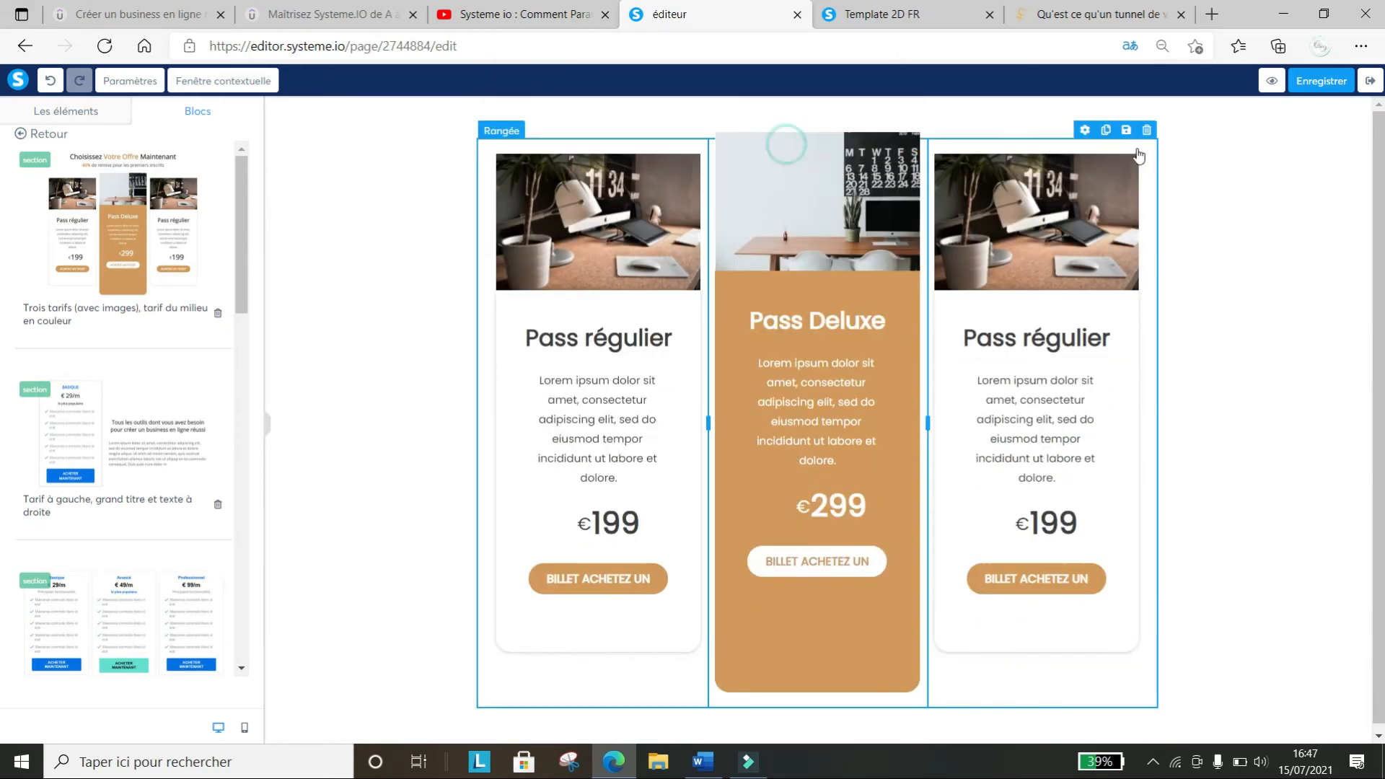
{"action": "left_click", "coordinate": [1147, 130]}
{"action": "left_click", "coordinate": [763, 145]}
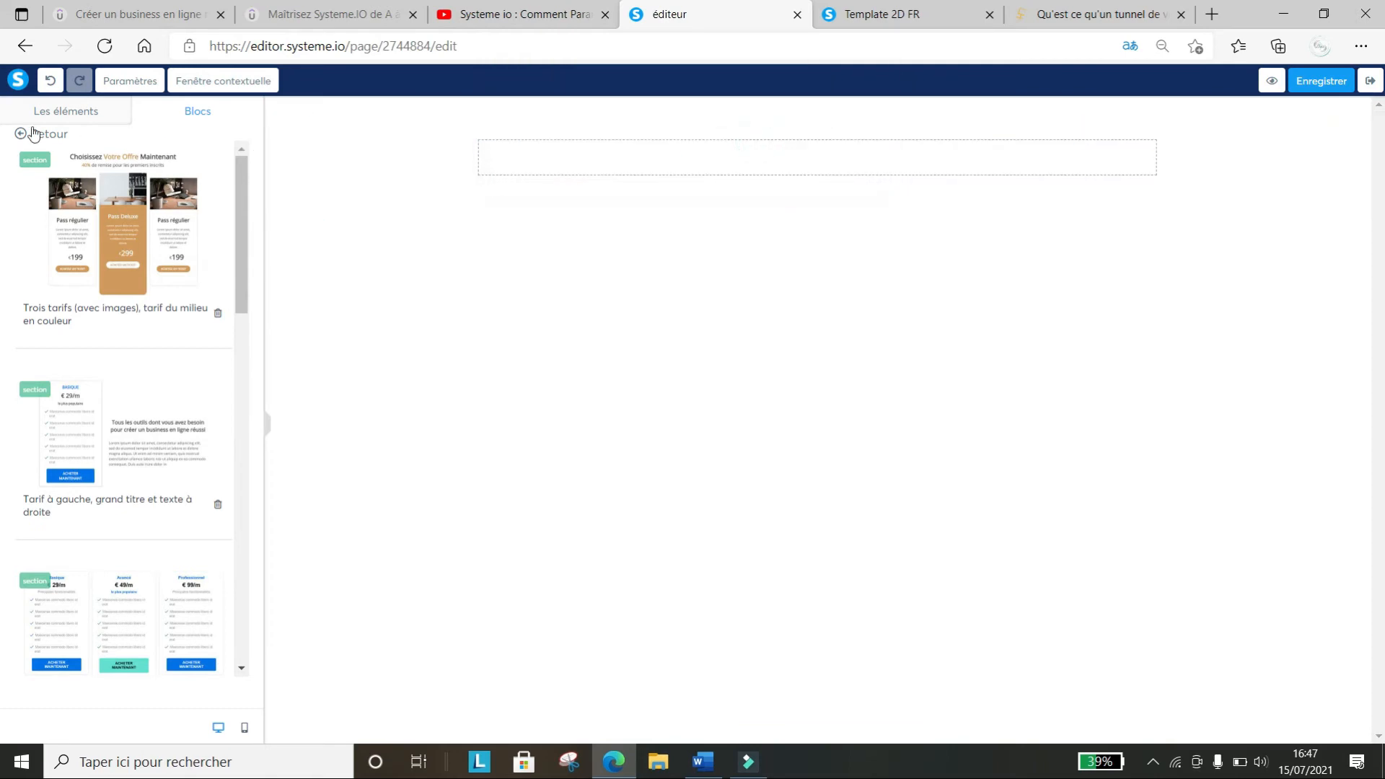
Add a text element to the emptied section of the page
{"action": "left_click", "coordinate": [59, 108]}
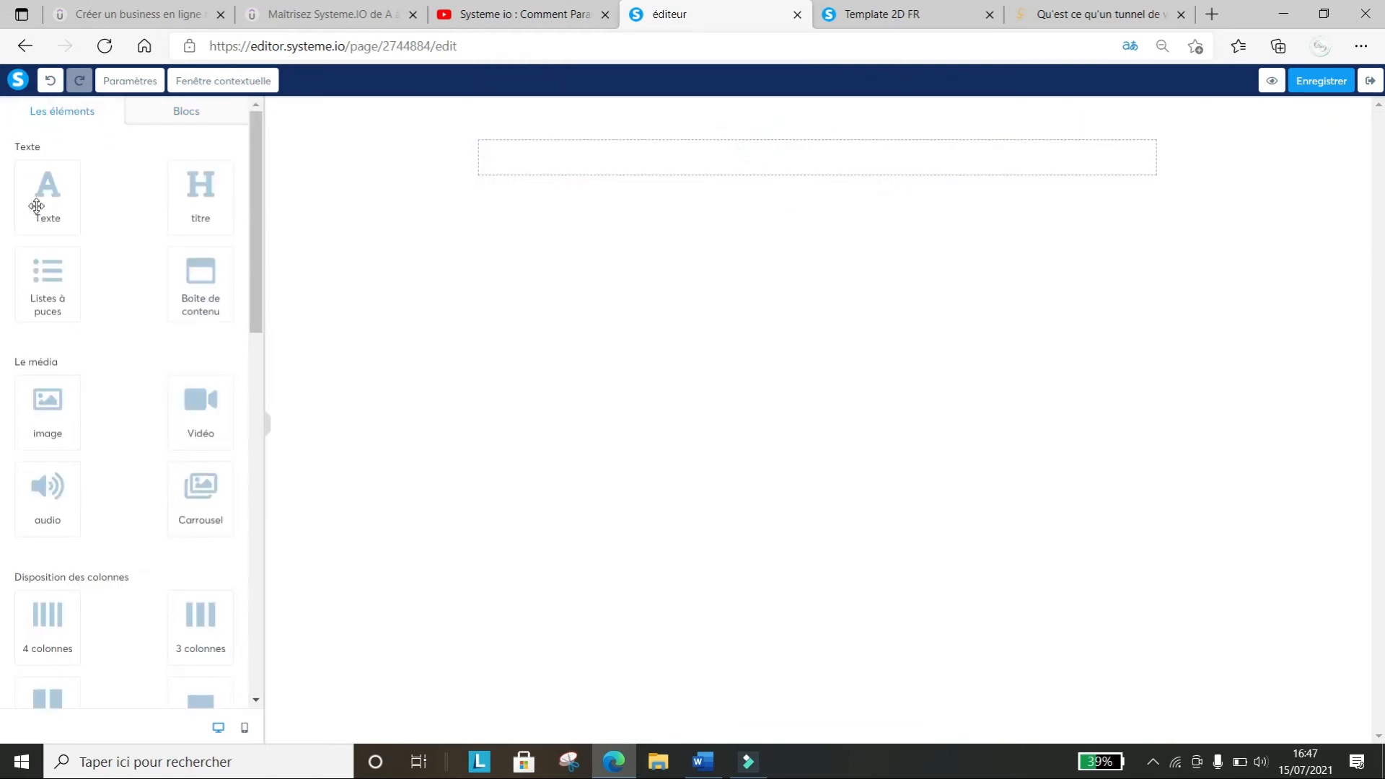
{"action": "left_click_drag", "start_coordinate": [33, 201], "coordinate": [683, 165]}
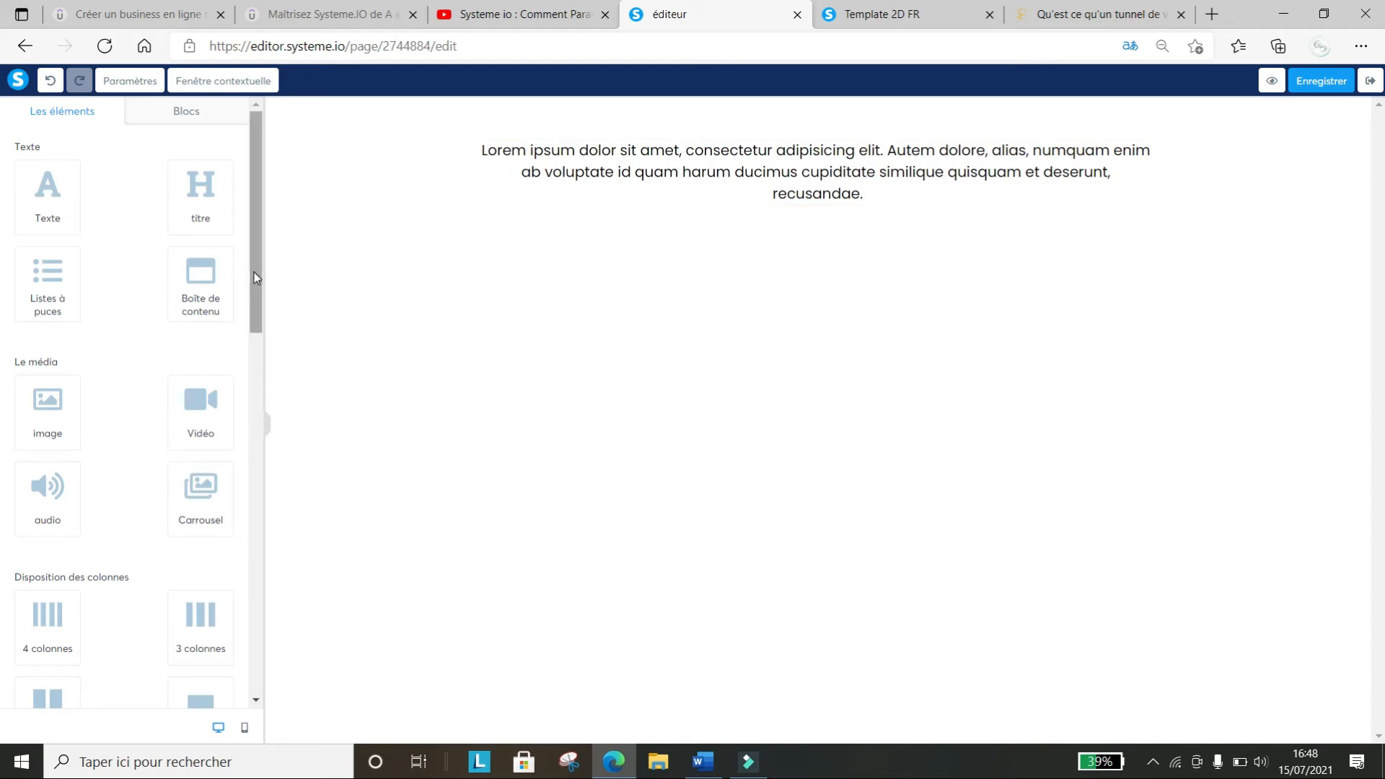
Add a three-column row below the text and widen its middle column by narrowing both outer columns
{"action": "left_click_drag", "start_coordinate": [254, 271], "coordinate": [258, 410]}
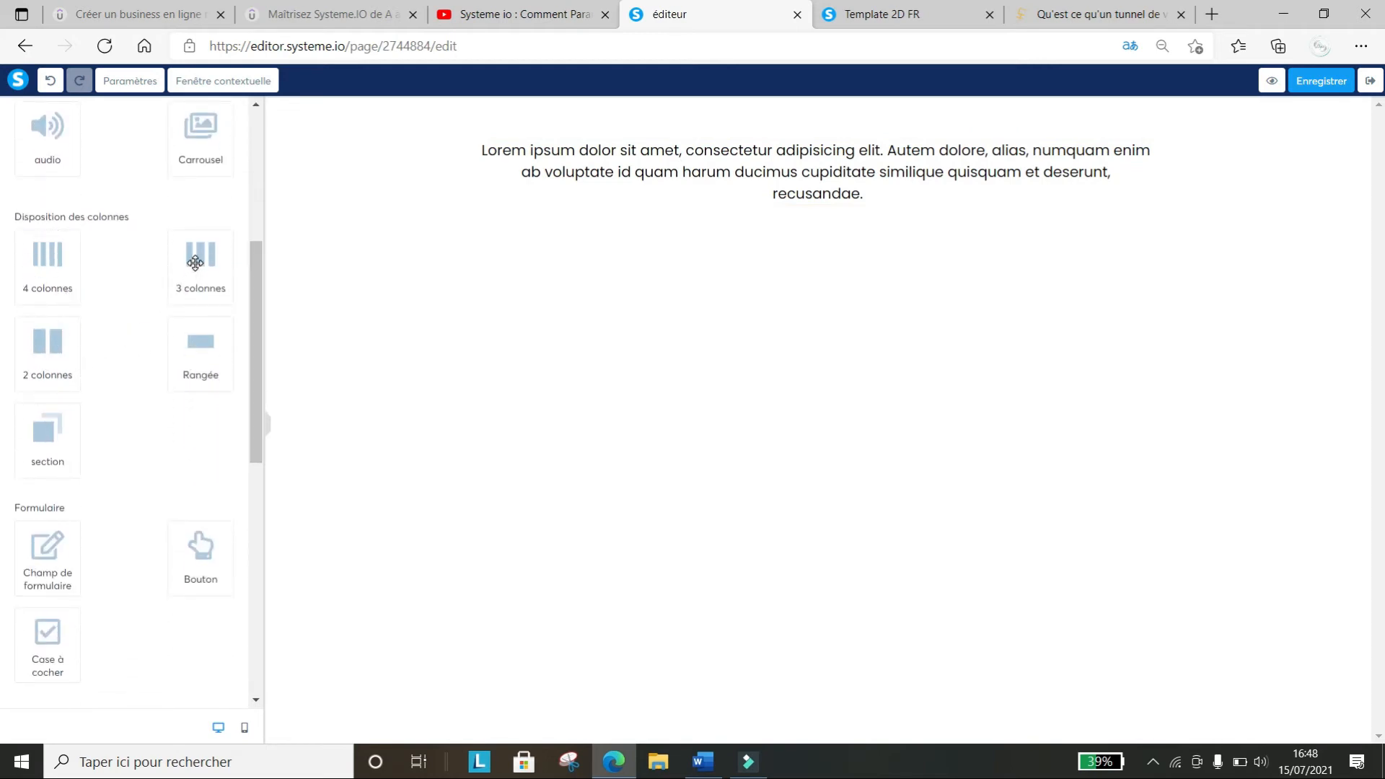
{"action": "left_click_drag", "start_coordinate": [196, 261], "coordinate": [828, 236]}
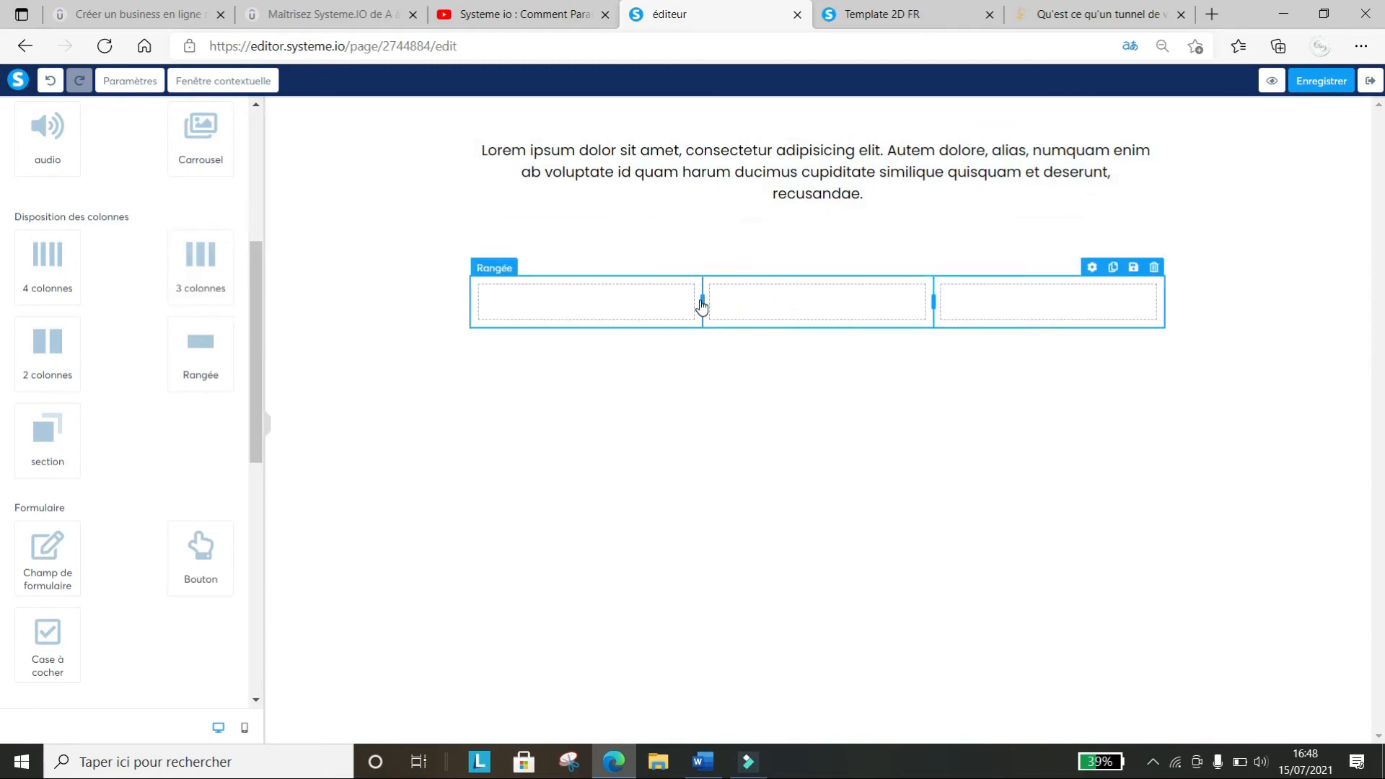
{"action": "left_click_drag", "start_coordinate": [701, 299], "coordinate": [597, 304]}
{"action": "left_click_drag", "start_coordinate": [934, 297], "coordinate": [1048, 306]}
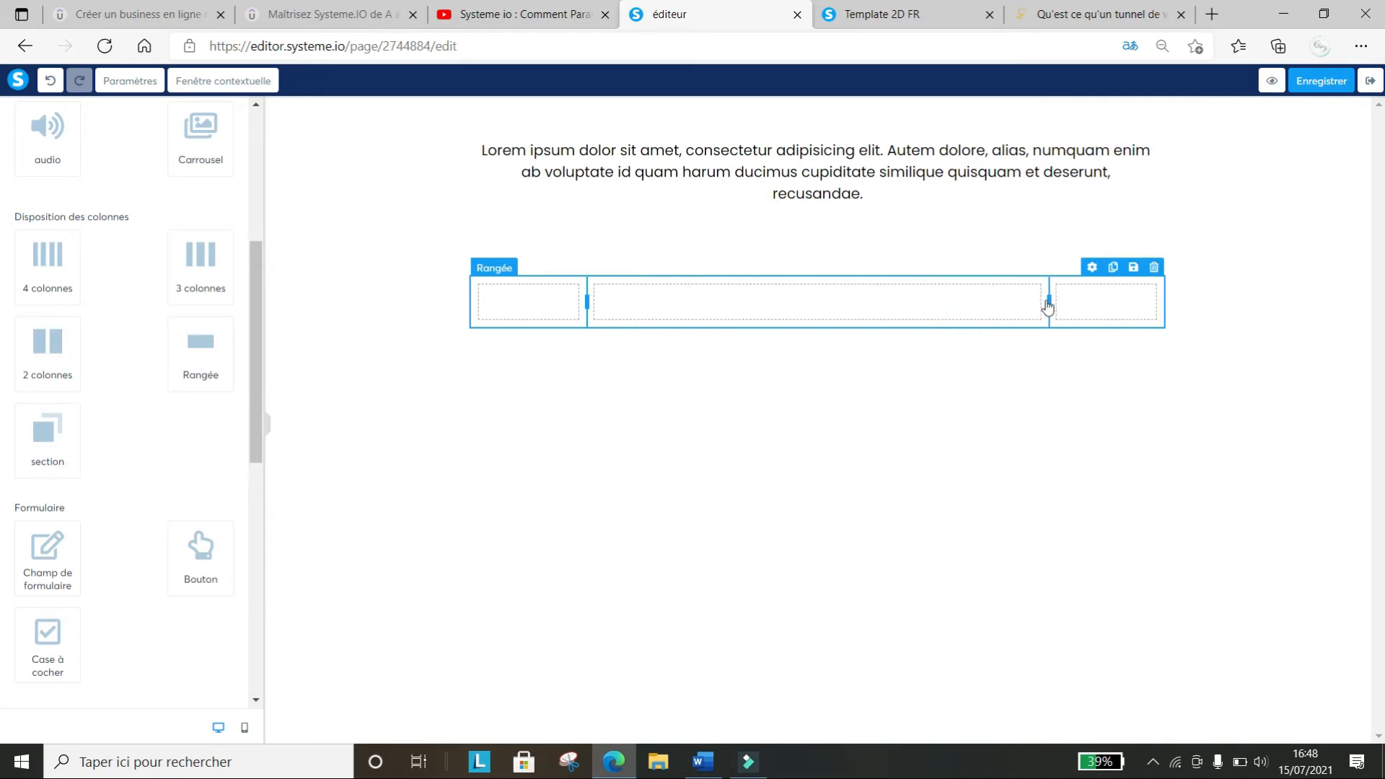
Examine the three-column row's settings, including its top, bottom, left and right margins
{"action": "left_click", "coordinate": [1092, 267]}
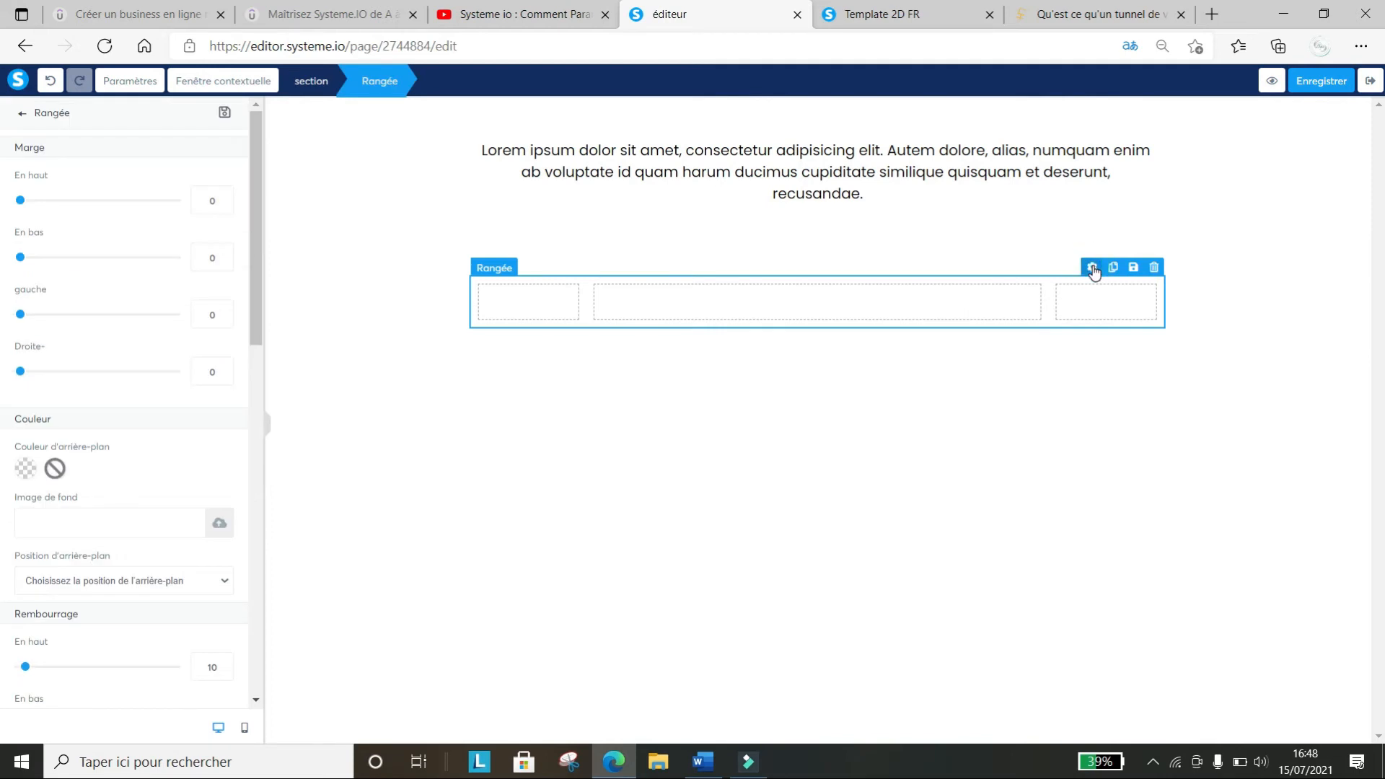
{"action": "left_click", "coordinate": [1092, 267]}
{"action": "left_click", "coordinate": [1092, 268]}
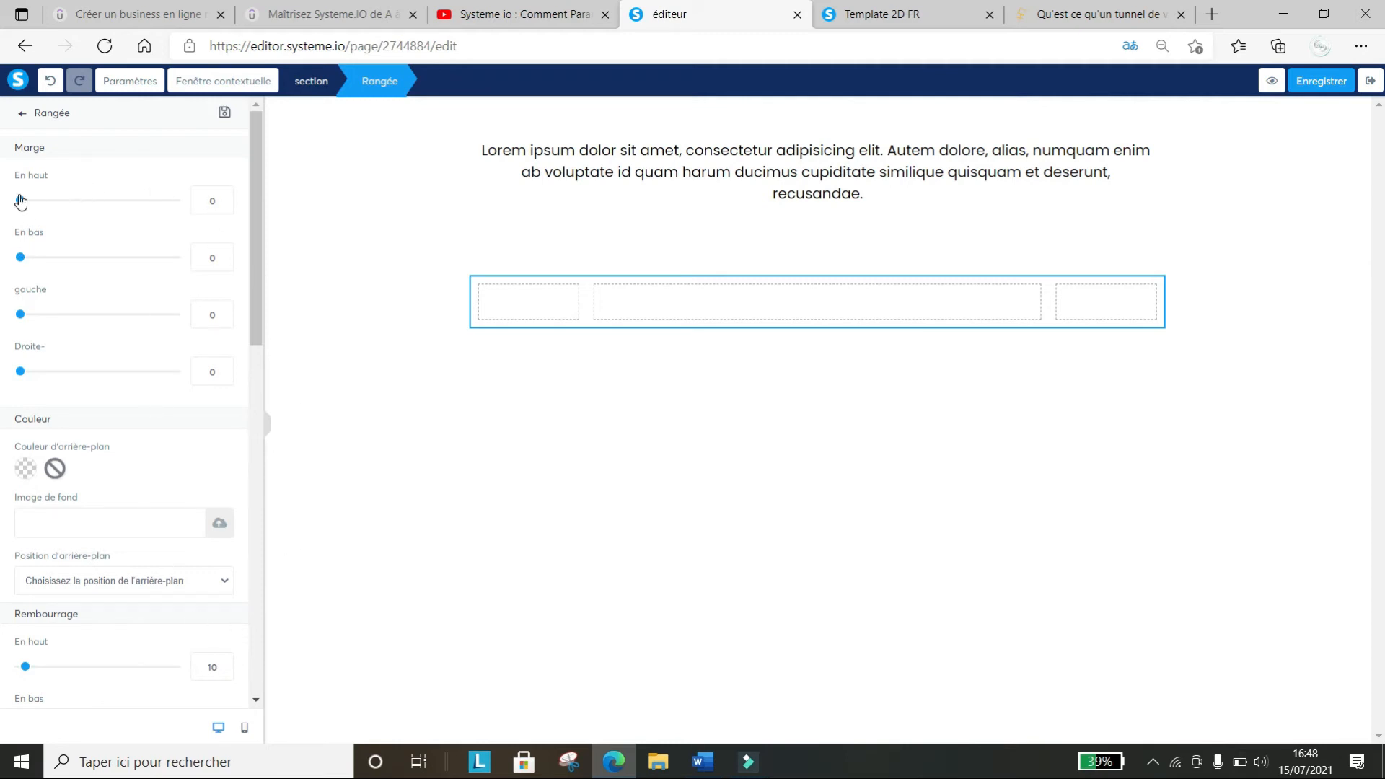
{"action": "mouse_move", "coordinate": [20, 203]}
{"action": "left_mouse_down"}
{"action": "mouse_move", "coordinate": [115, 209]}
{"action": "mouse_move", "coordinate": [7, 204]}
{"action": "left_mouse_up"}
{"action": "mouse_move", "coordinate": [17, 258]}
{"action": "left_mouse_down"}
{"action": "mouse_move", "coordinate": [94, 262]}
{"action": "mouse_move", "coordinate": [8, 261]}
{"action": "left_mouse_up"}
{"action": "mouse_move", "coordinate": [20, 315]}
{"action": "left_mouse_down"}
{"action": "mouse_move", "coordinate": [196, 313]}
{"action": "mouse_move", "coordinate": [5, 314]}
{"action": "left_mouse_up"}
{"action": "mouse_move", "coordinate": [21, 370]}
{"action": "left_mouse_down"}
{"action": "mouse_move", "coordinate": [272, 380]}
{"action": "mouse_move", "coordinate": [9, 381]}
{"action": "left_mouse_up"}
{"action": "left_click", "coordinate": [1090, 273]}
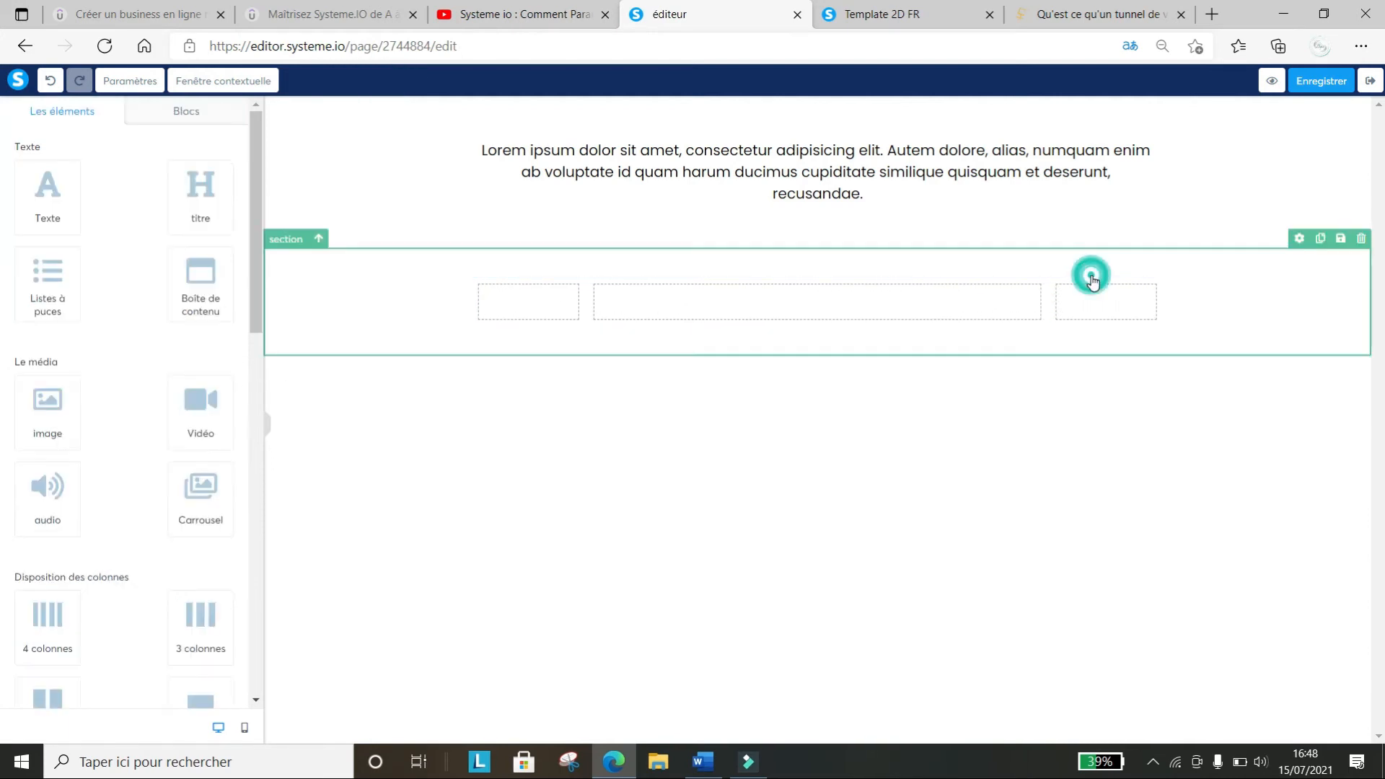
{"action": "left_click", "coordinate": [1092, 271]}
{"action": "left_click", "coordinate": [1092, 274]}
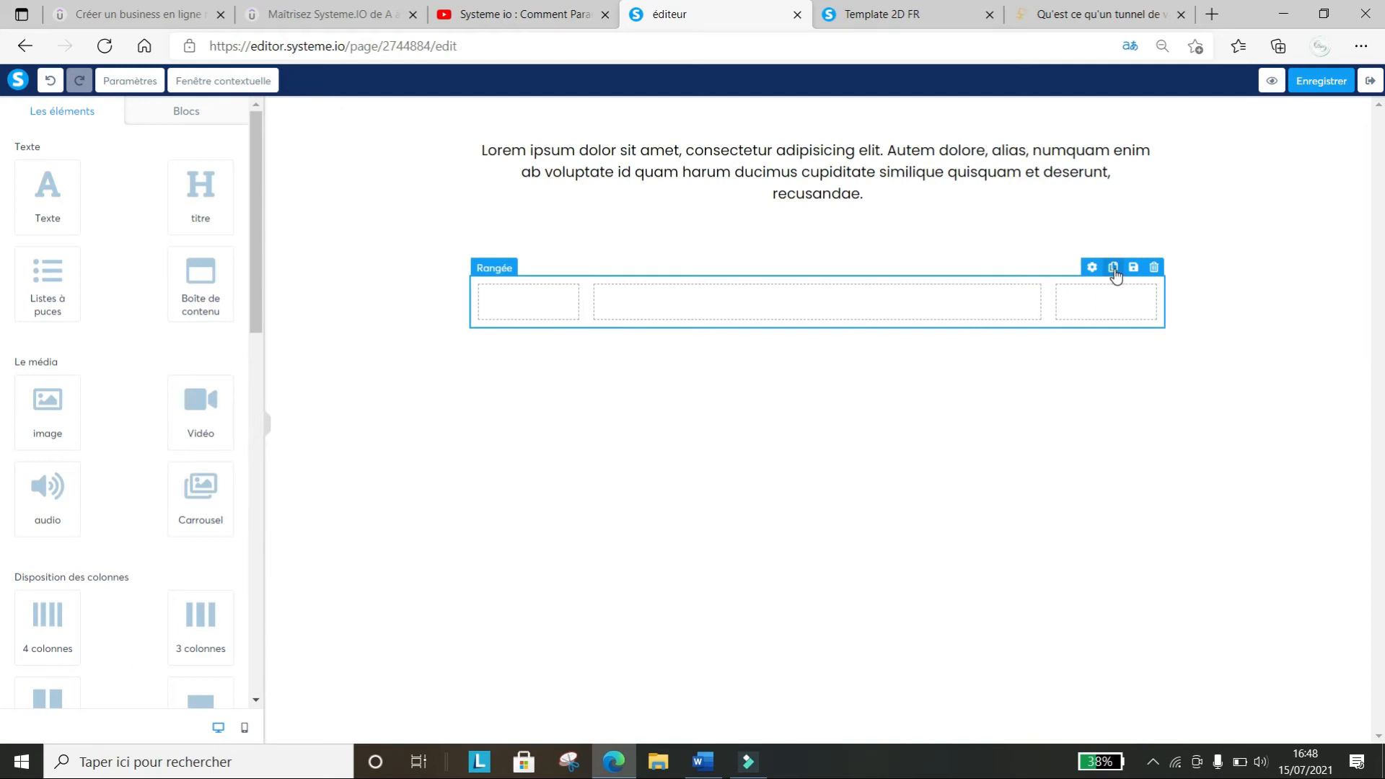
Duplicate the three-column row and delete the upper of the two copies
{"action": "left_click", "coordinate": [1114, 269]}
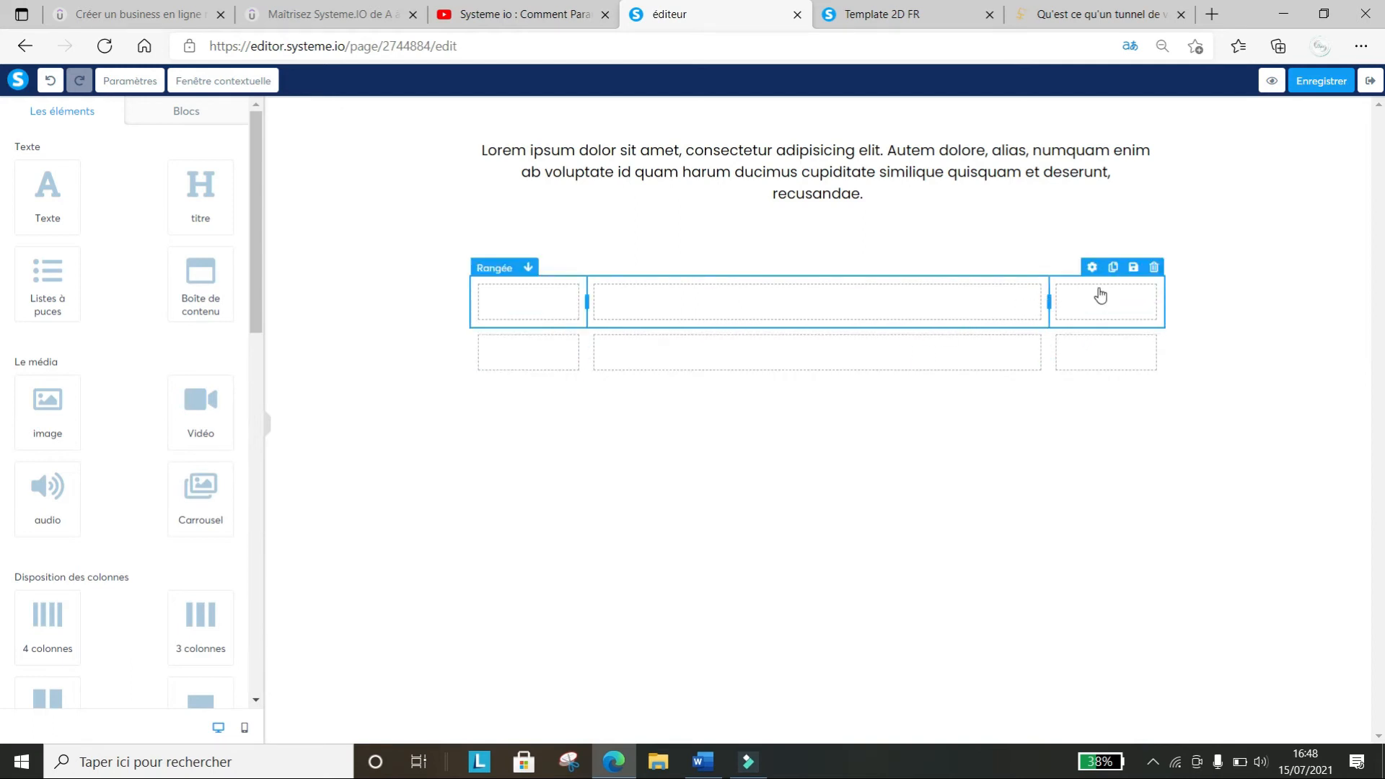
{"action": "left_click", "coordinate": [1154, 268]}
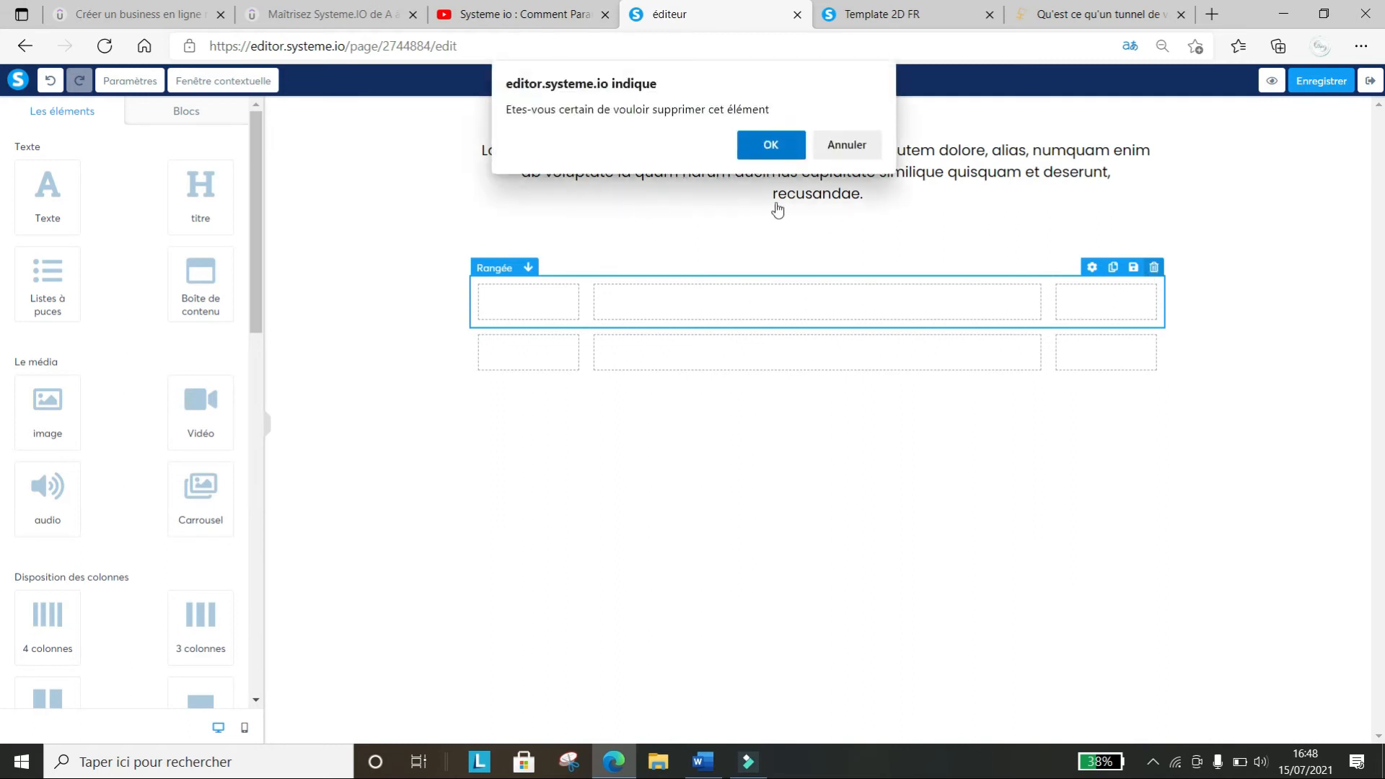
{"action": "left_click", "coordinate": [769, 142]}
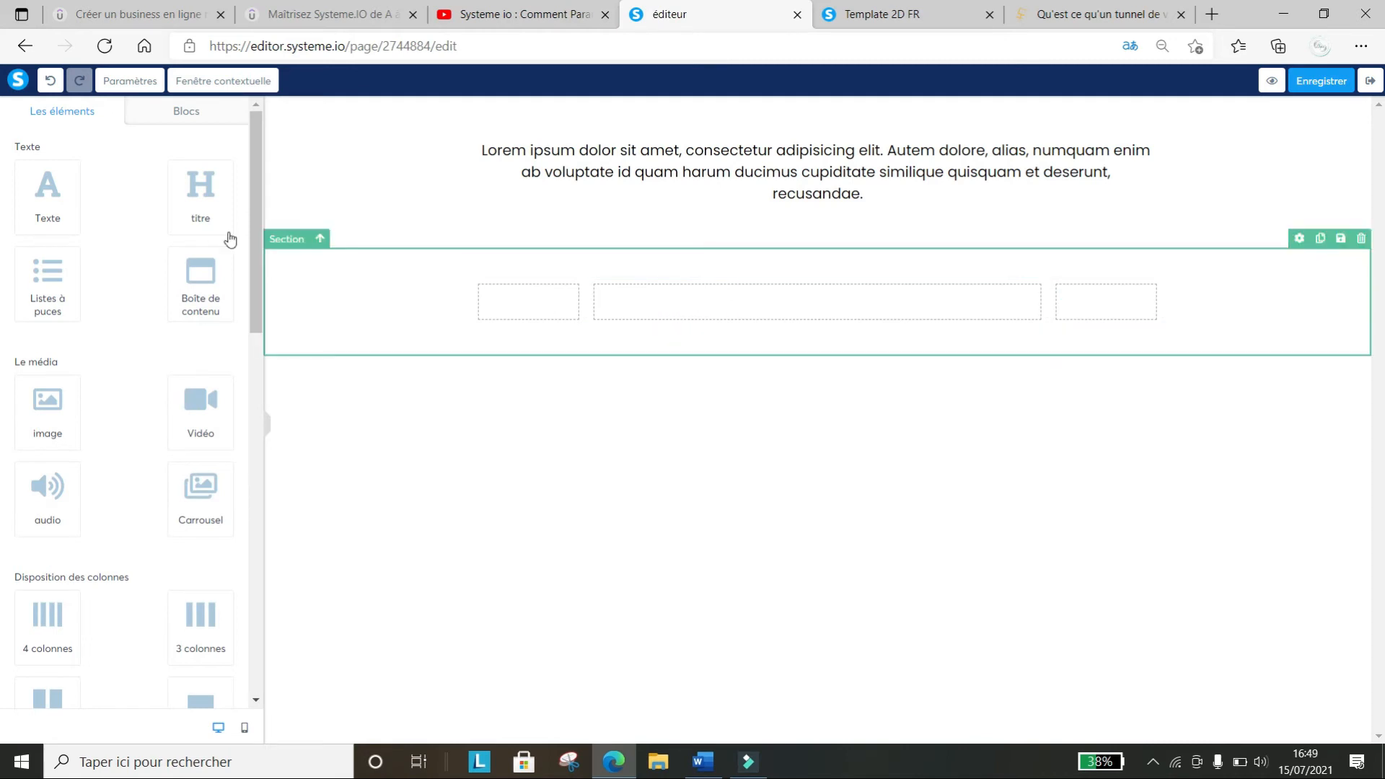
Add a title element to the row's middle column and a bullet list to its left column
{"action": "left_click_drag", "start_coordinate": [186, 199], "coordinate": [733, 330]}
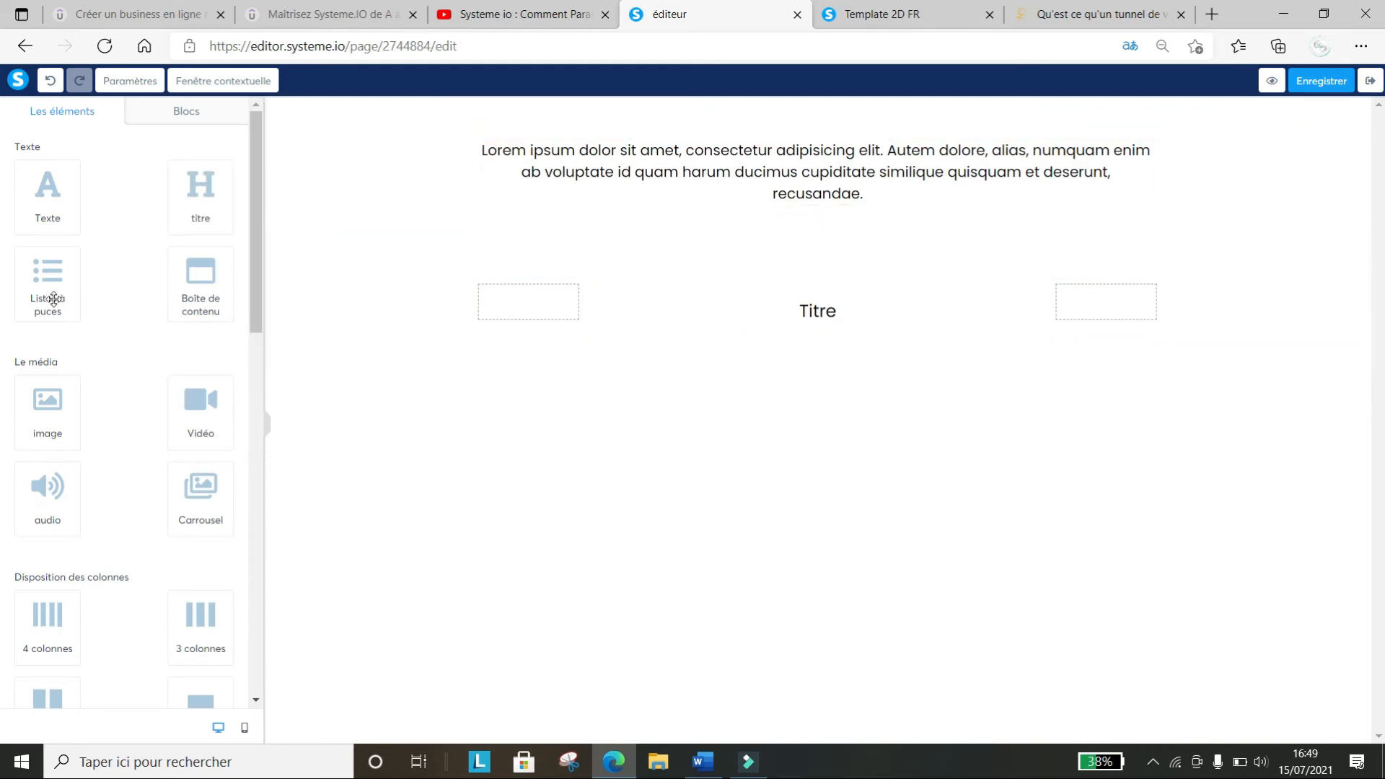
{"action": "left_click_drag", "start_coordinate": [48, 294], "coordinate": [492, 318]}
{"action": "left_click", "coordinate": [556, 298]}
{"action": "left_click", "coordinate": [566, 318]}
{"action": "left_click", "coordinate": [558, 375]}
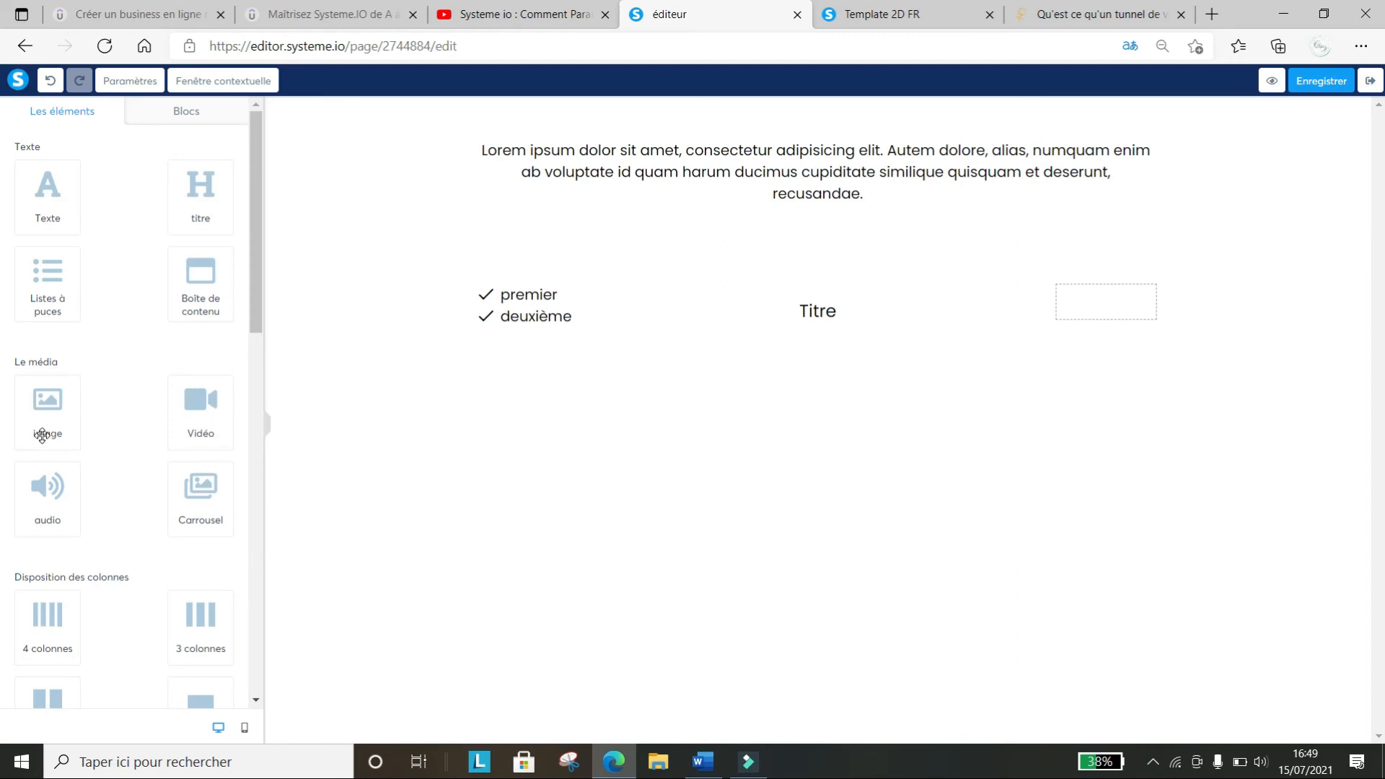
Add an image element to the row's right column without choosing an image file
{"action": "left_click_drag", "start_coordinate": [43, 438], "coordinate": [1096, 322]}
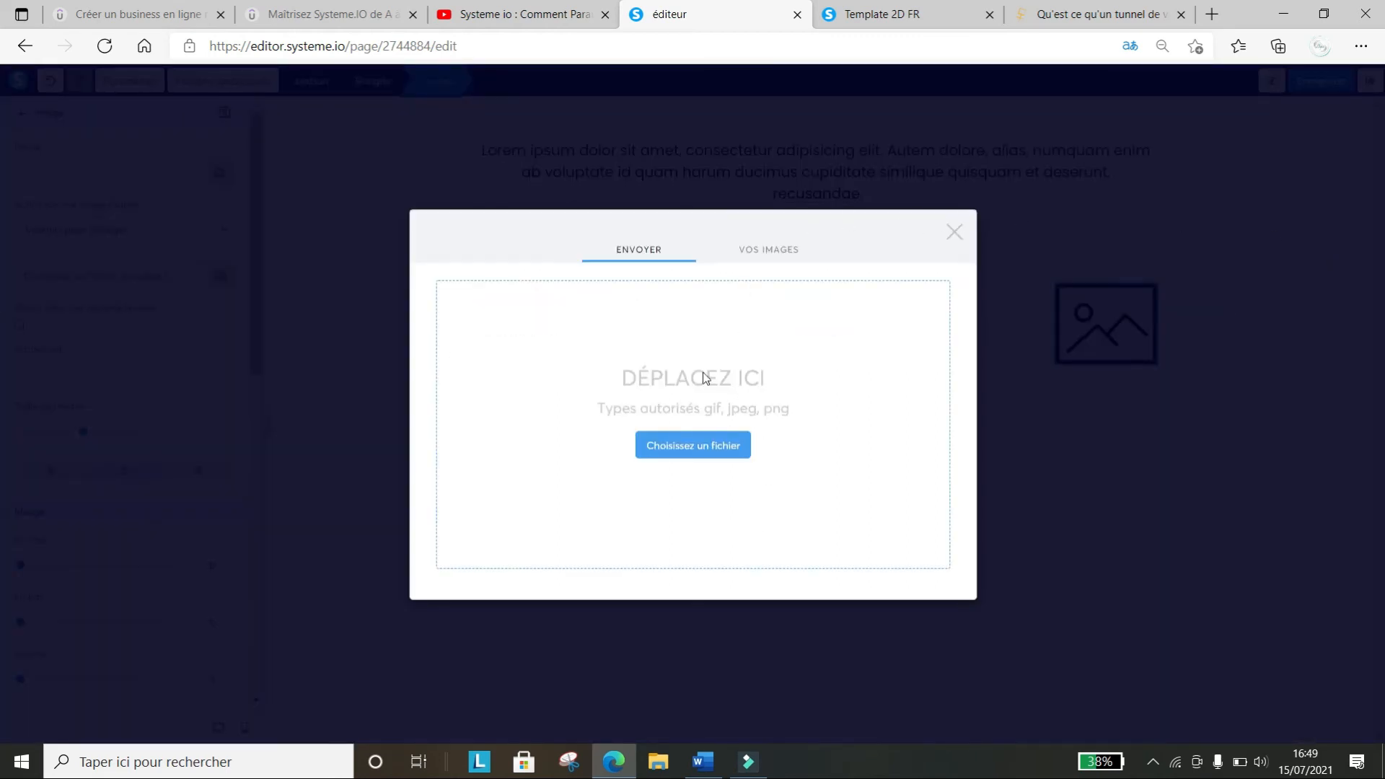
{"action": "left_click", "coordinate": [710, 451]}
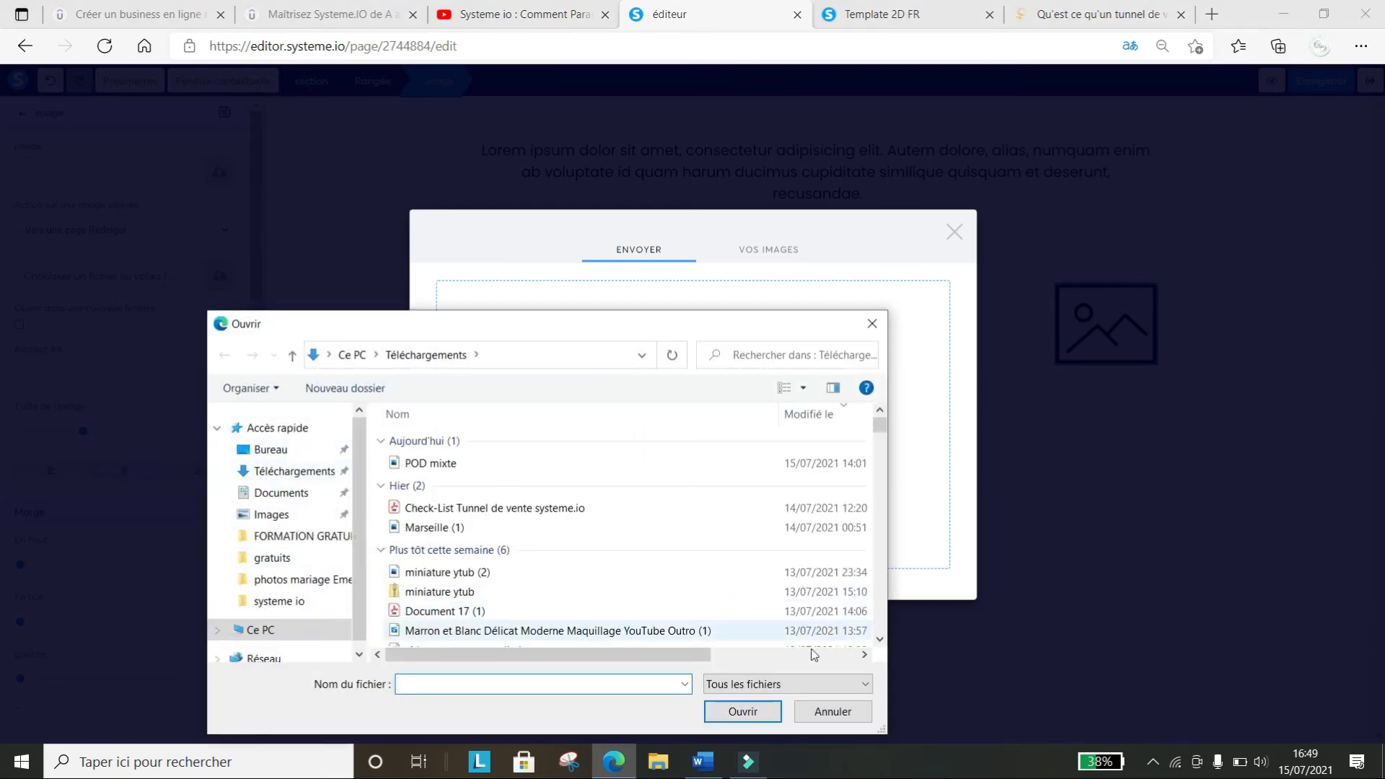
{"action": "left_click", "coordinate": [813, 712]}
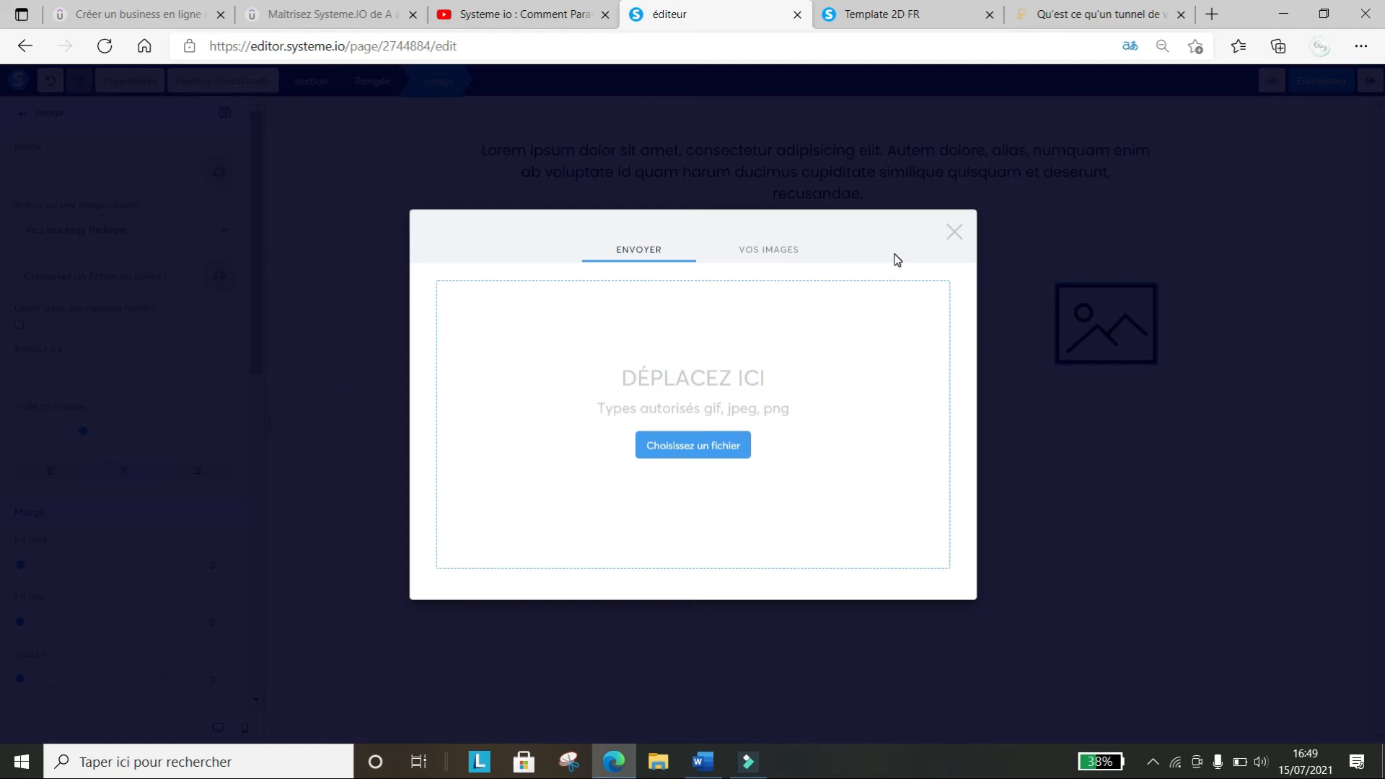
{"action": "left_click", "coordinate": [956, 234]}
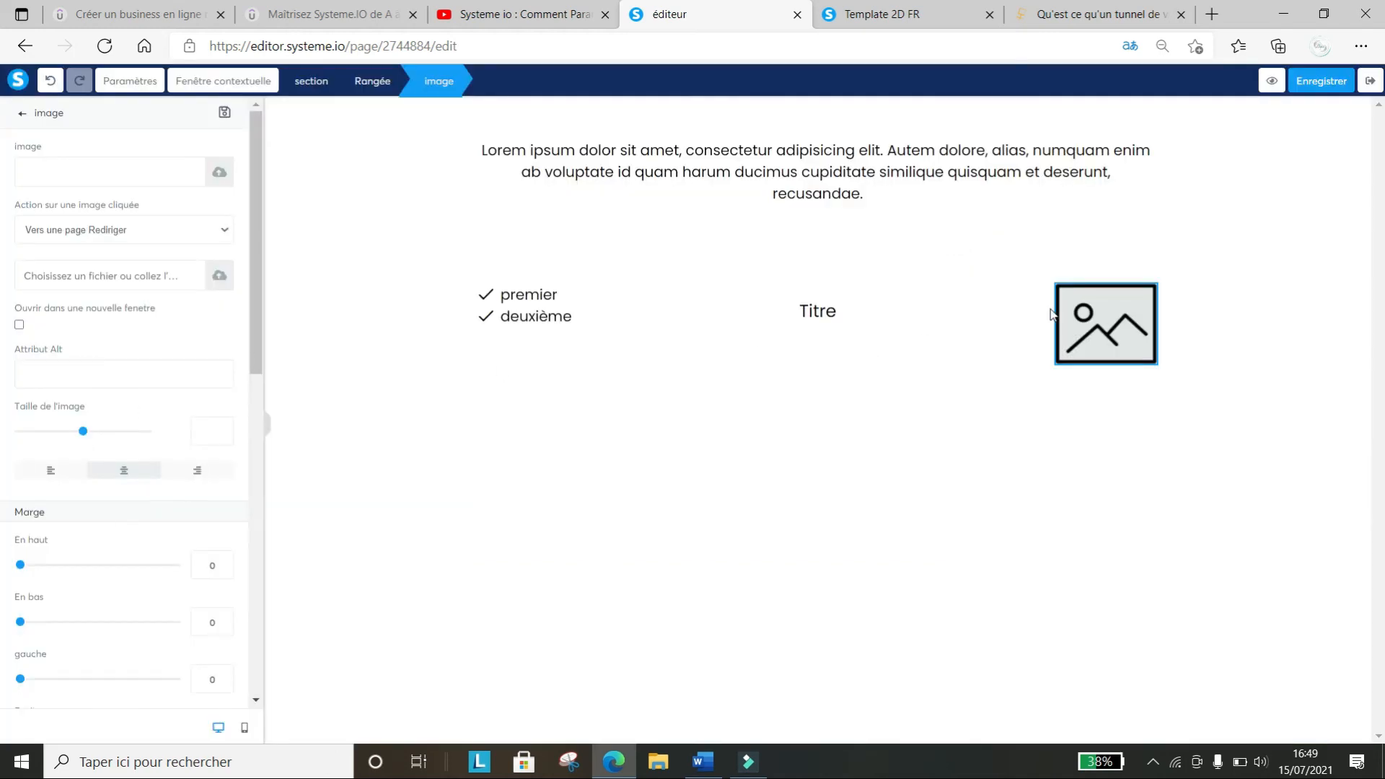
Widen the column holding the image placeholder and set the image size to 502
{"action": "left_click", "coordinate": [1080, 328]}
{"action": "left_click_drag", "start_coordinate": [119, 438], "coordinate": [185, 440]}
{"action": "left_click", "coordinate": [1054, 326]}
{"action": "left_click_drag", "start_coordinate": [1047, 319], "coordinate": [794, 331]}
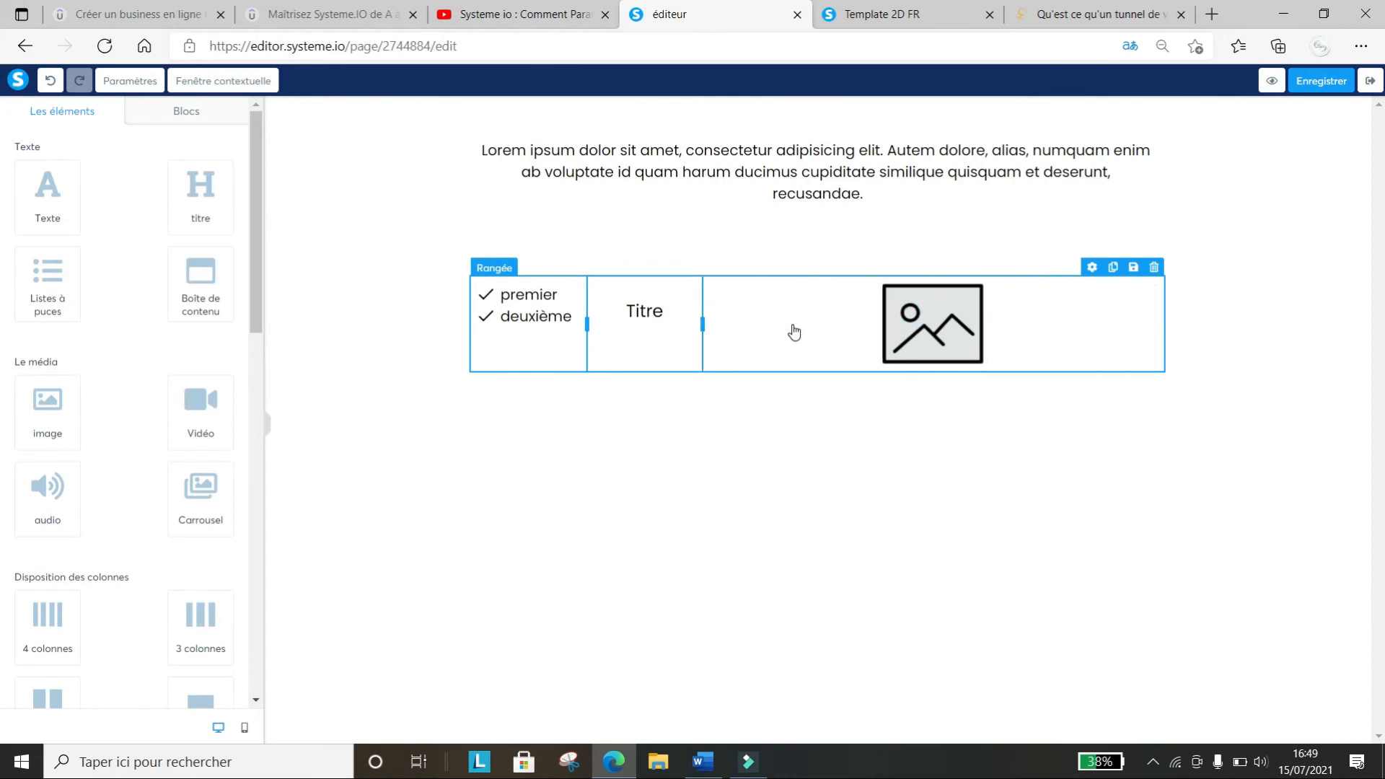
{"action": "left_click", "coordinate": [970, 335]}
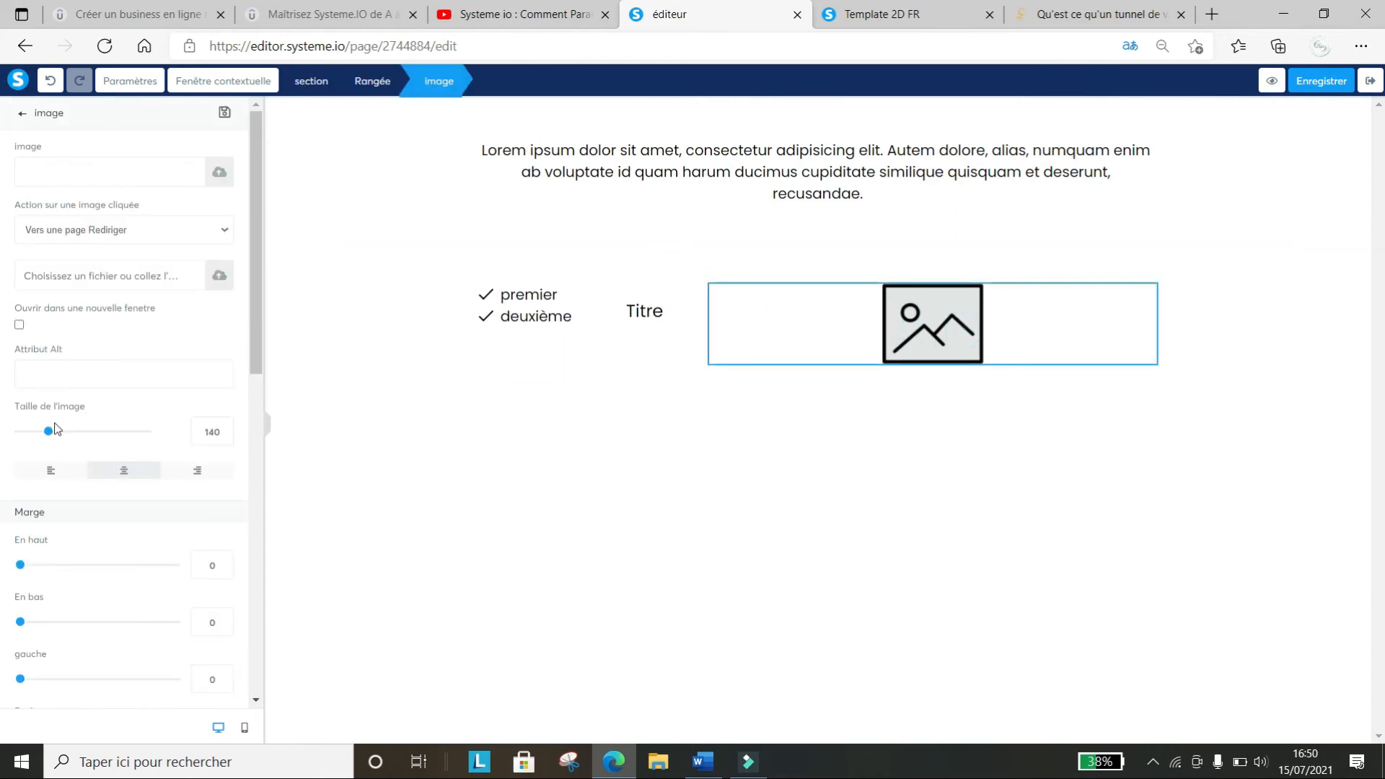
{"action": "left_click_drag", "start_coordinate": [48, 430], "coordinate": [122, 432]}
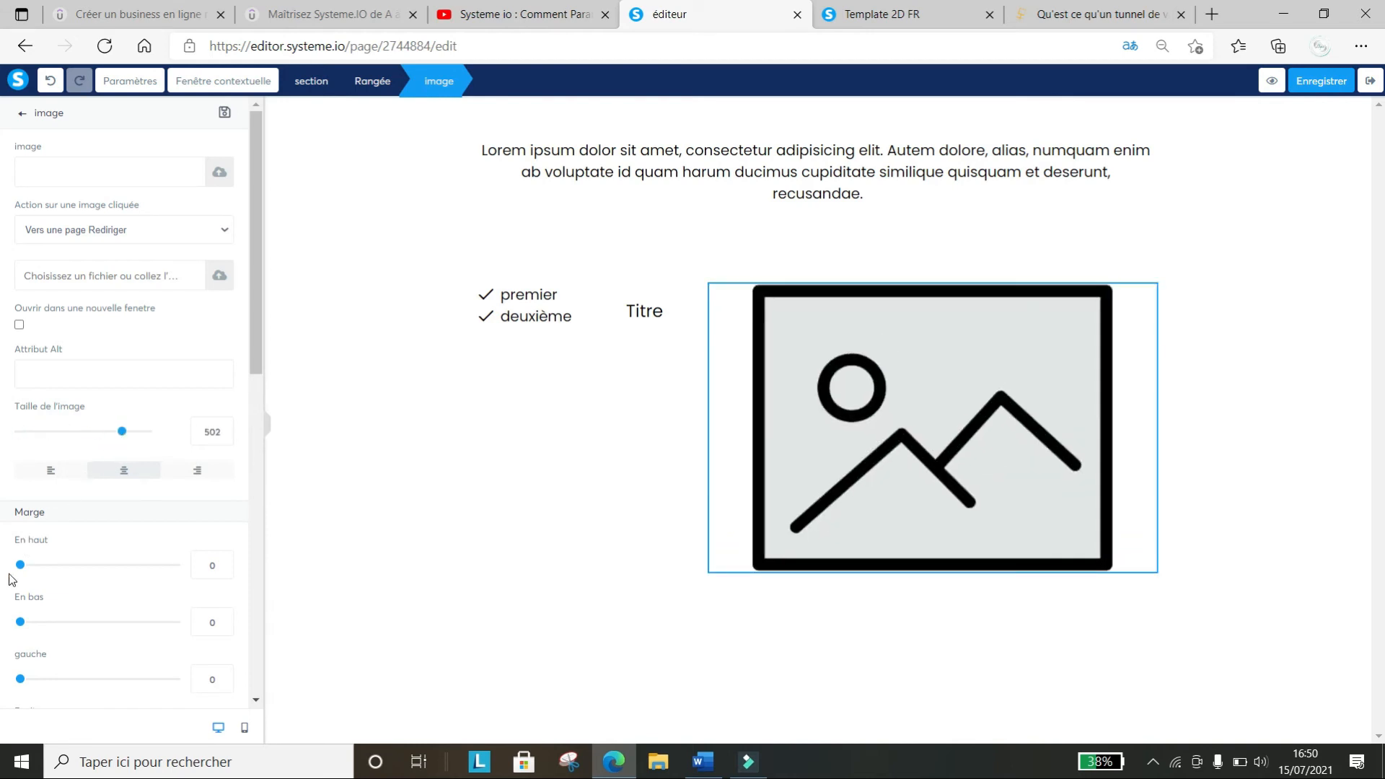
Examine the image's settings for margins, click action, opening in a new window, blur, shadow, delayed appearance and device visibility
{"action": "mouse_move", "coordinate": [27, 571]}
{"action": "left_mouse_down"}
{"action": "mouse_move", "coordinate": [148, 572]}
{"action": "mouse_move", "coordinate": [12, 572]}
{"action": "left_mouse_up"}
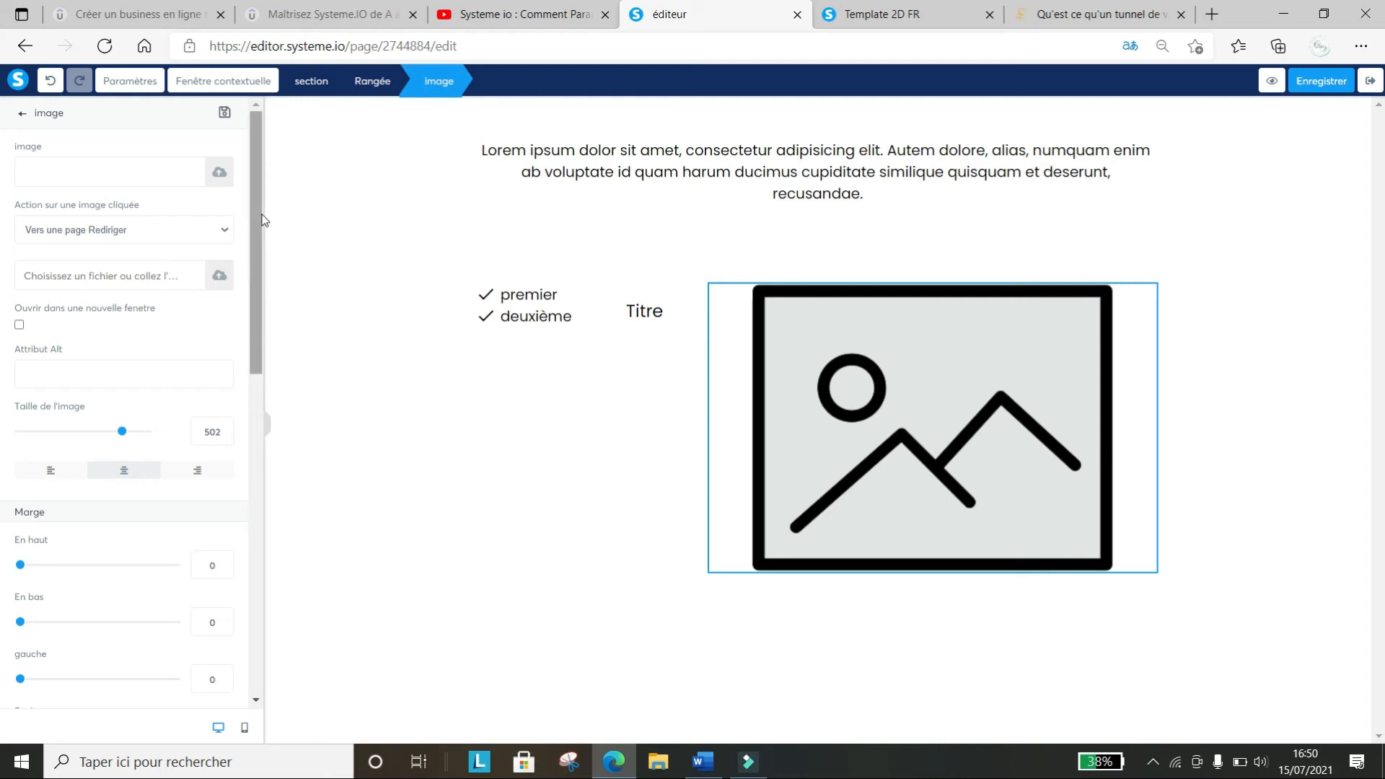
{"action": "scroll", "coordinate": [260, 216], "scroll_direction": "down", "scroll_amount": 1}
{"action": "scroll", "coordinate": [260, 212], "scroll_direction": "up", "scroll_amount": 1}
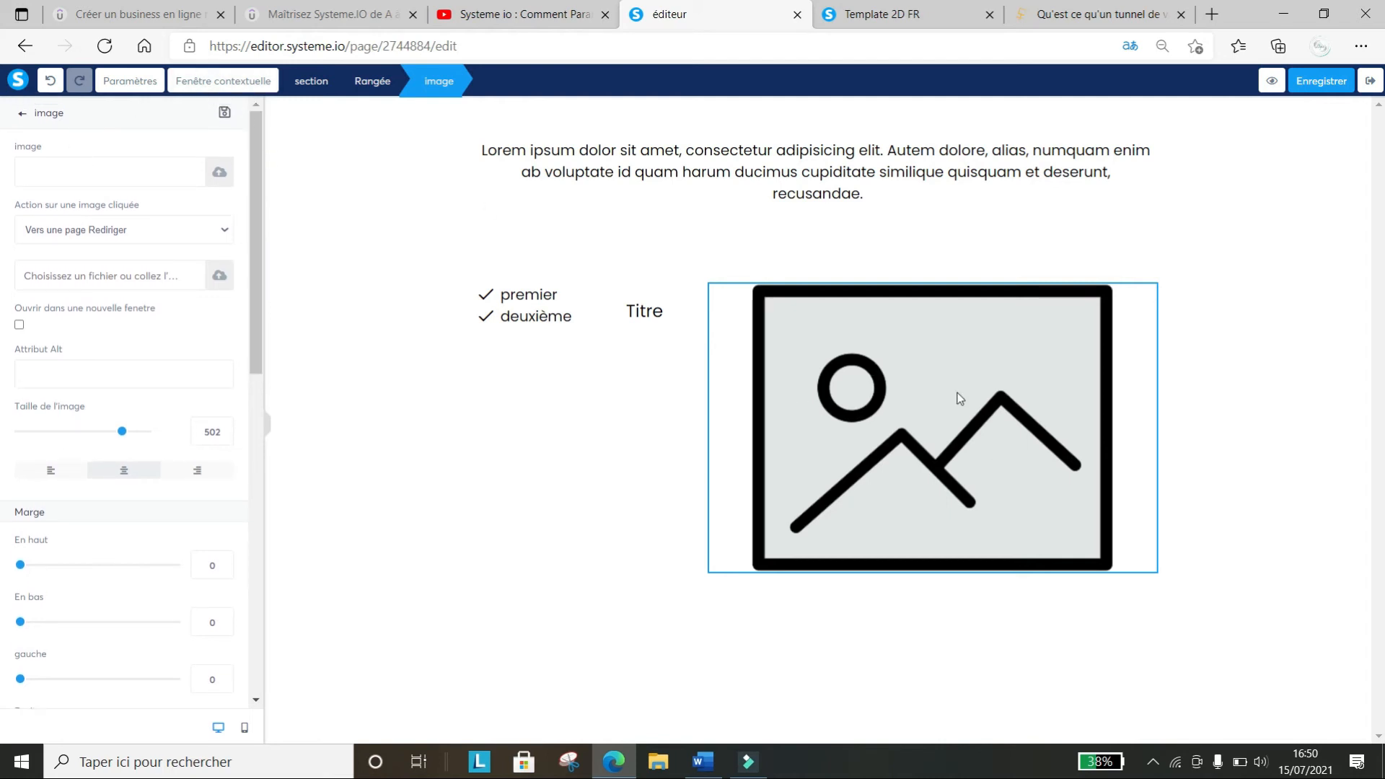
{"action": "left_click", "coordinate": [225, 235]}
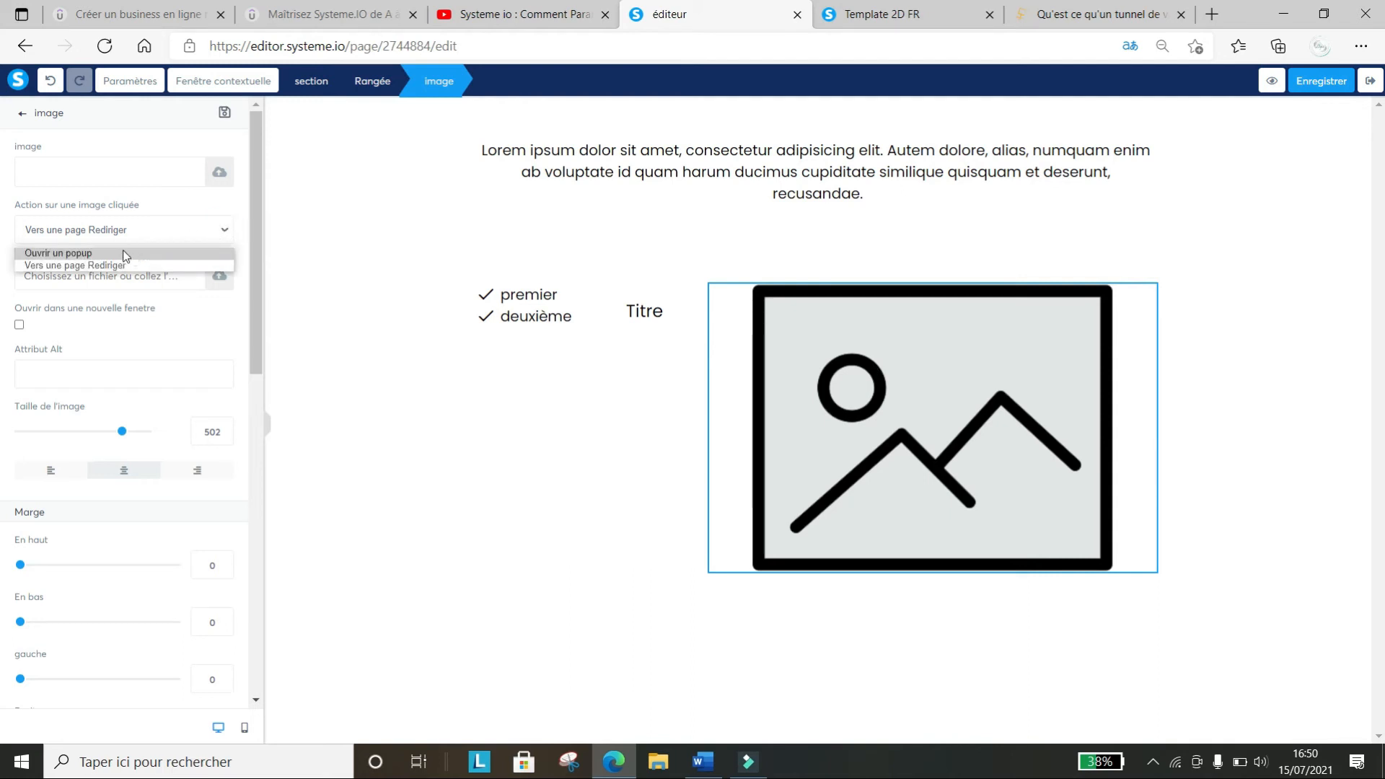
{"action": "left_click", "coordinate": [84, 265]}
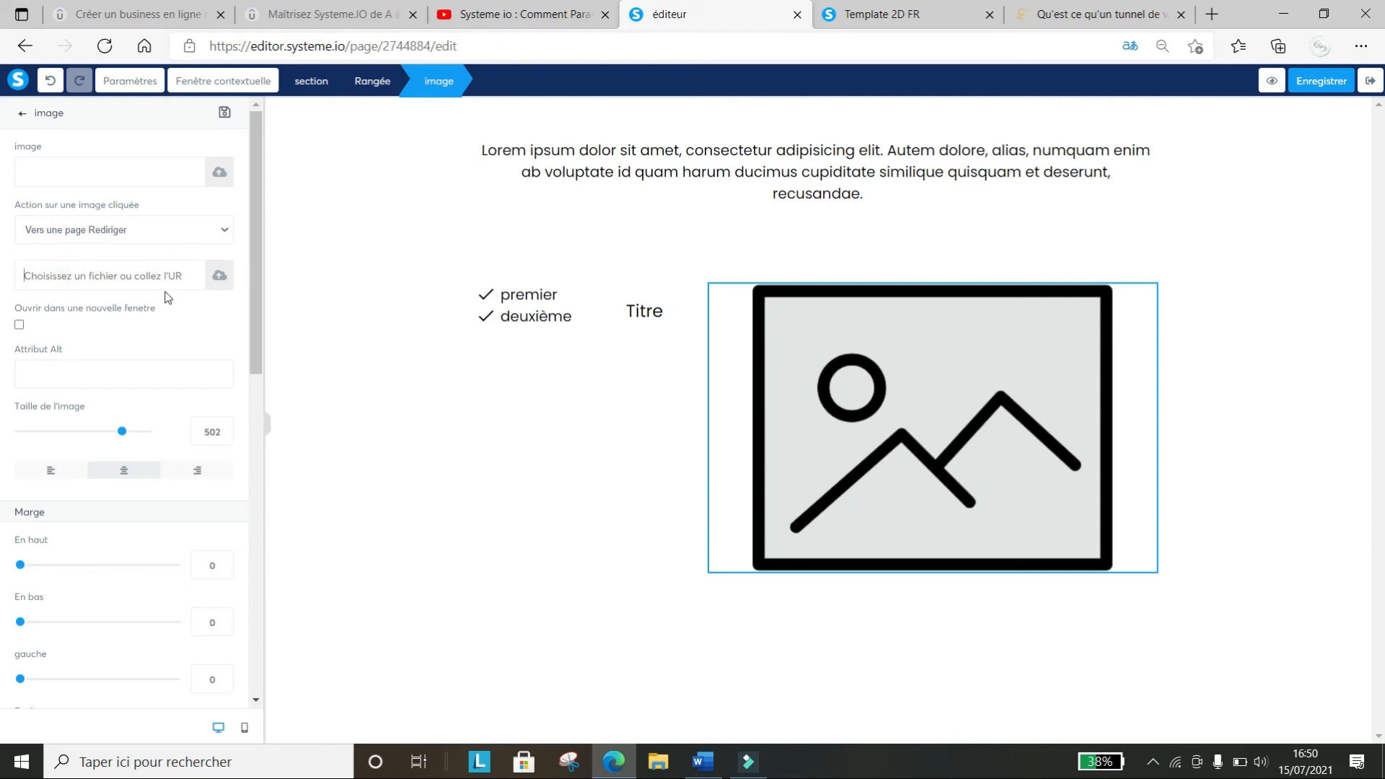
{"action": "left_click", "coordinate": [19, 325]}
{"action": "left_click", "coordinate": [20, 326]}
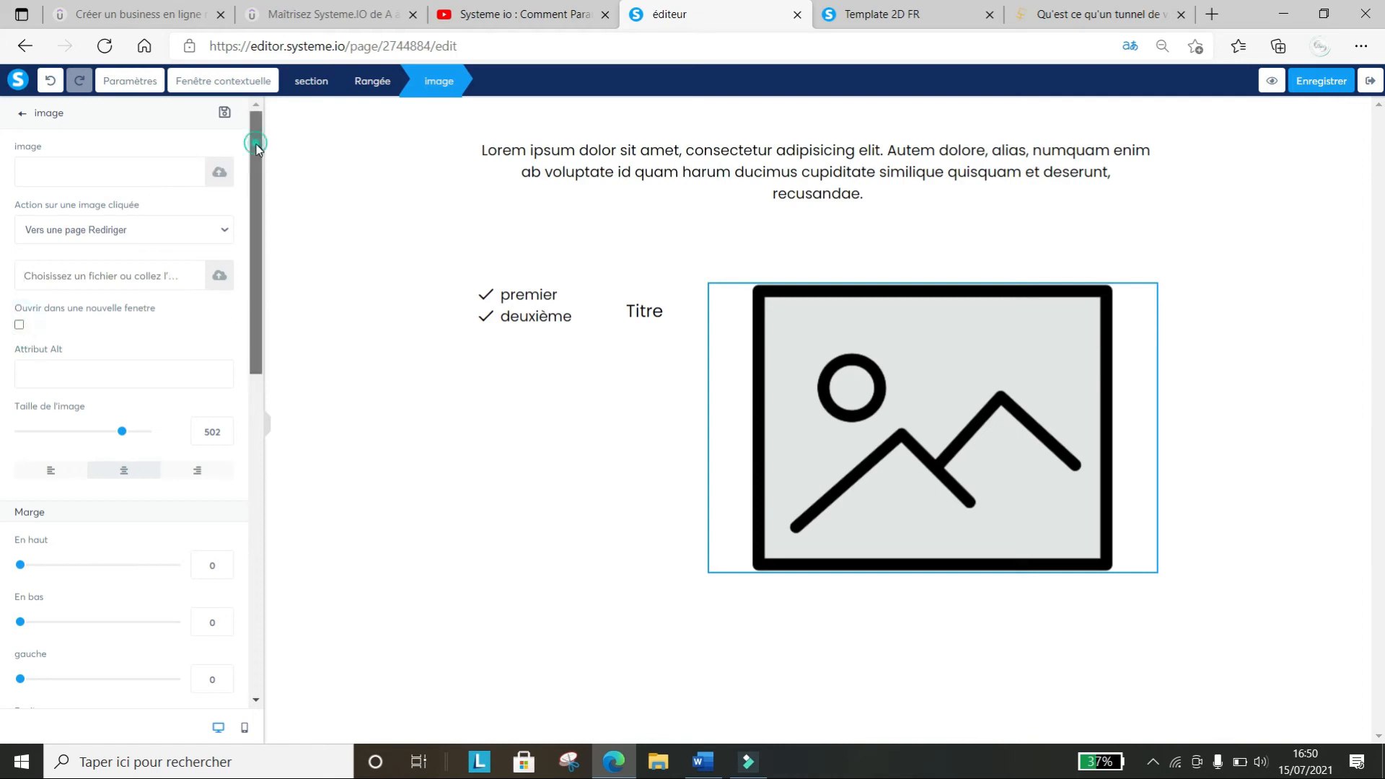
{"action": "left_click_drag", "start_coordinate": [256, 148], "coordinate": [246, 431]}
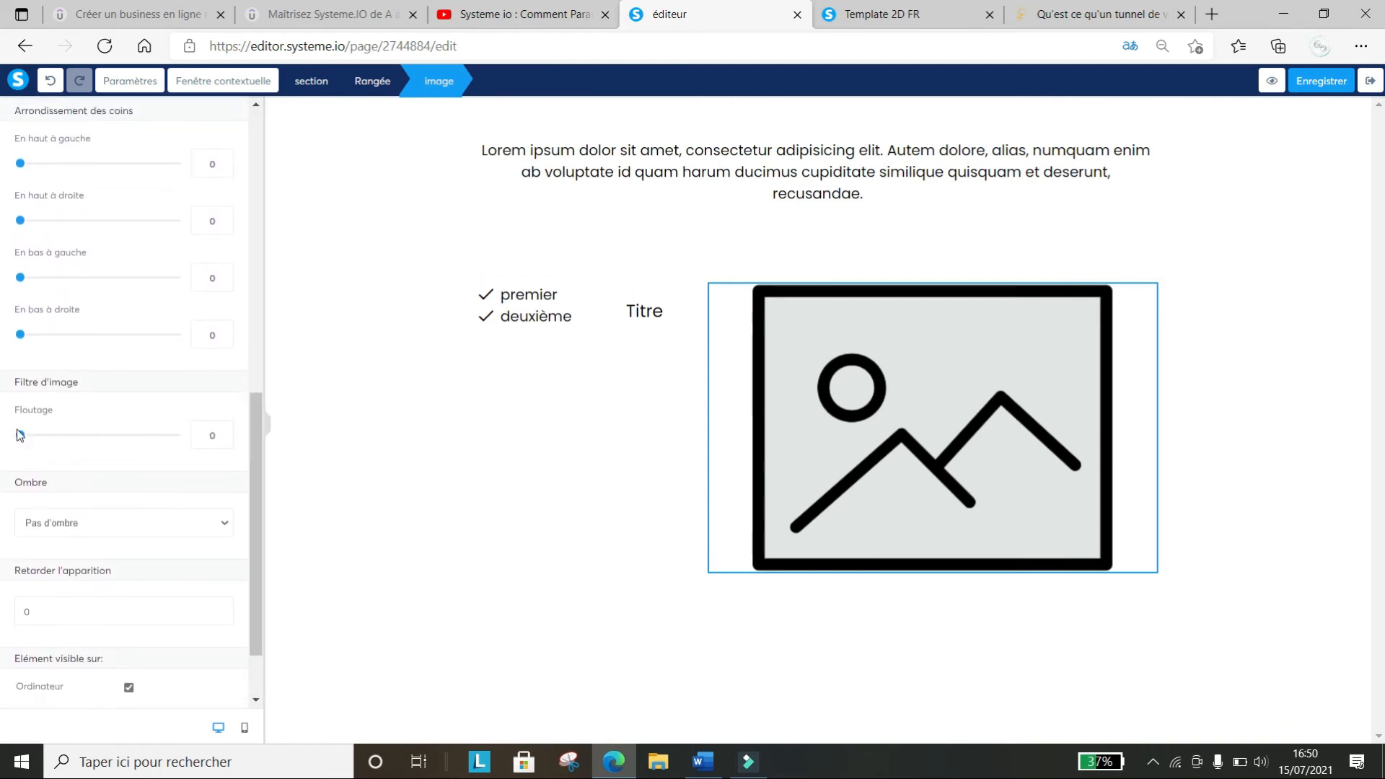
{"action": "mouse_move", "coordinate": [20, 434]}
{"action": "left_mouse_down"}
{"action": "mouse_move", "coordinate": [145, 437]}
{"action": "mouse_move", "coordinate": [6, 438]}
{"action": "mouse_move", "coordinate": [223, 438]}
{"action": "mouse_move", "coordinate": [8, 437]}
{"action": "left_mouse_up"}
{"action": "left_click", "coordinate": [113, 526]}
{"action": "left_click", "coordinate": [112, 528]}
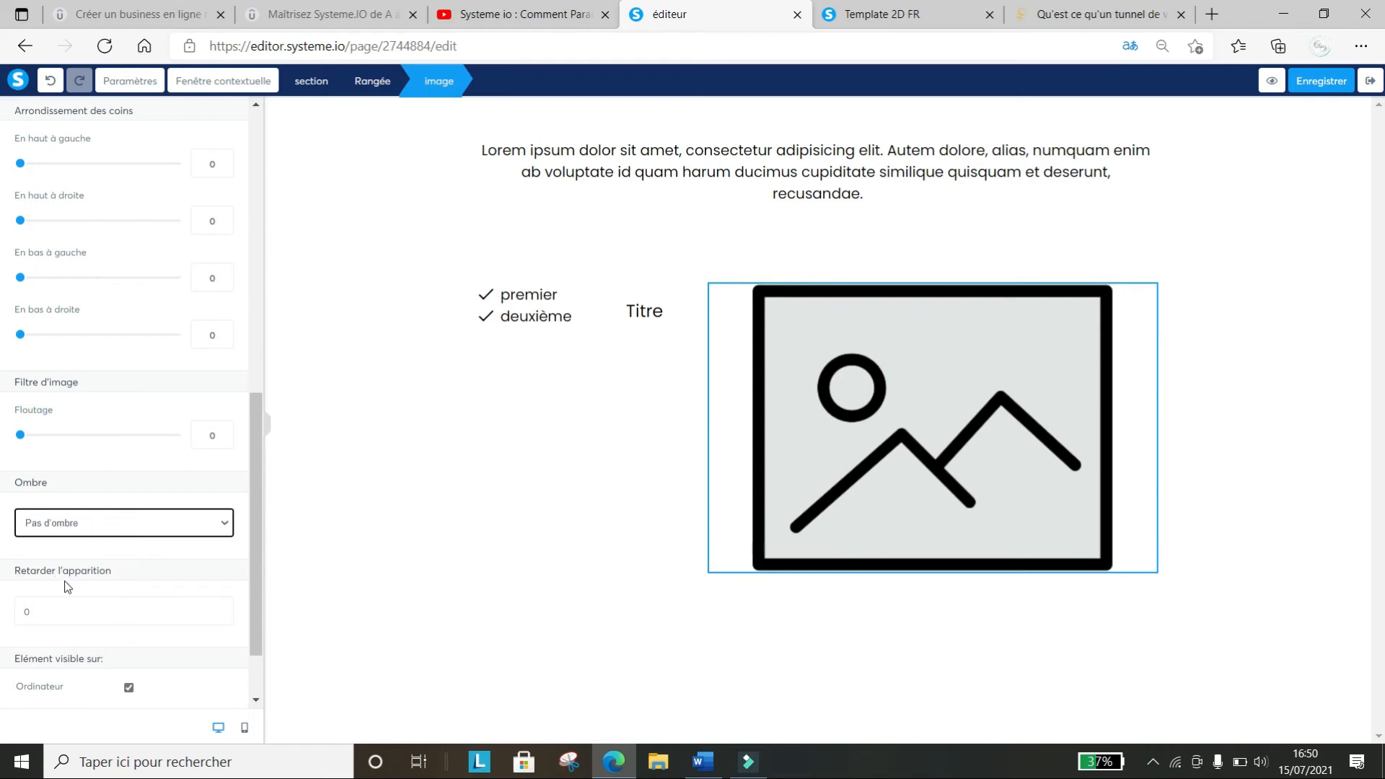
{"action": "scroll", "coordinate": [260, 611], "scroll_direction": "down", "scroll_amount": 1}
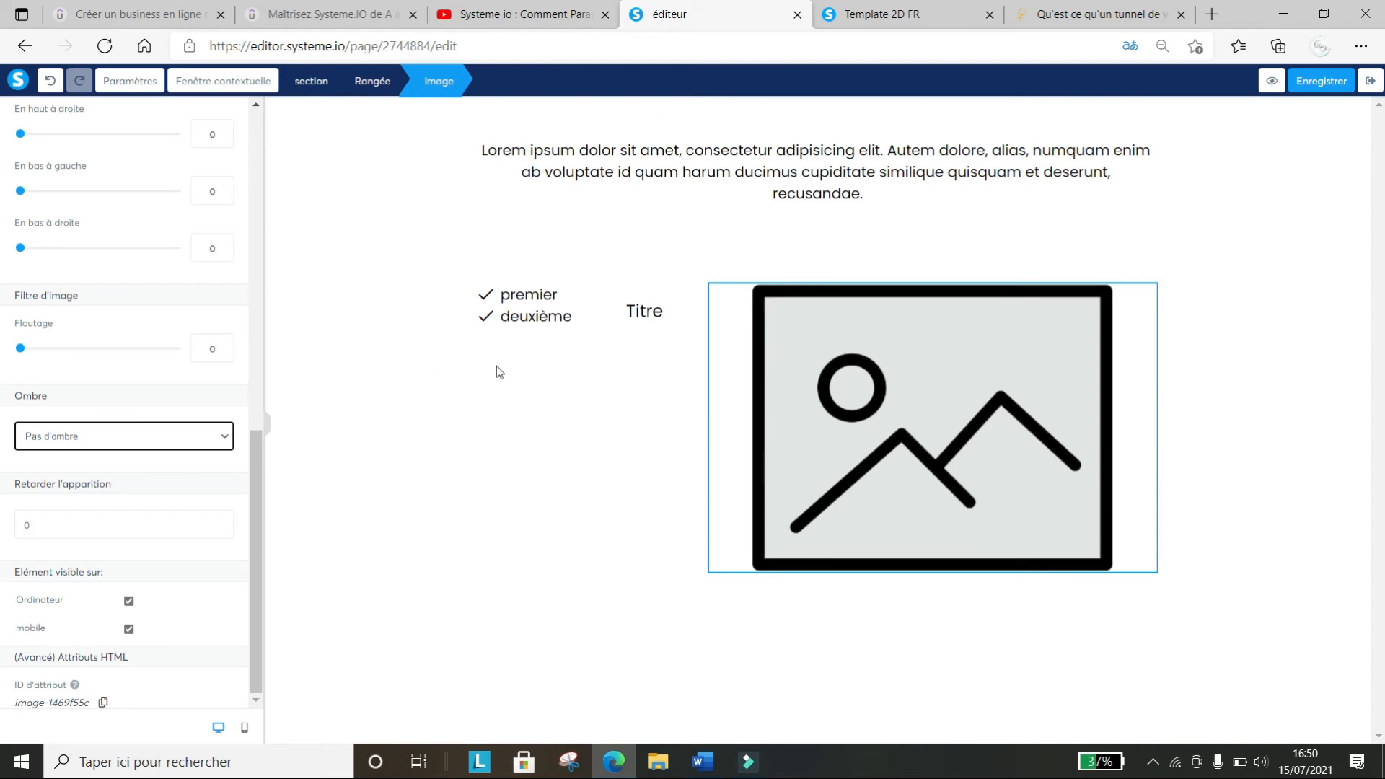
Add an empty single row below the section containing the list, title and image
{"action": "left_click", "coordinate": [362, 230]}
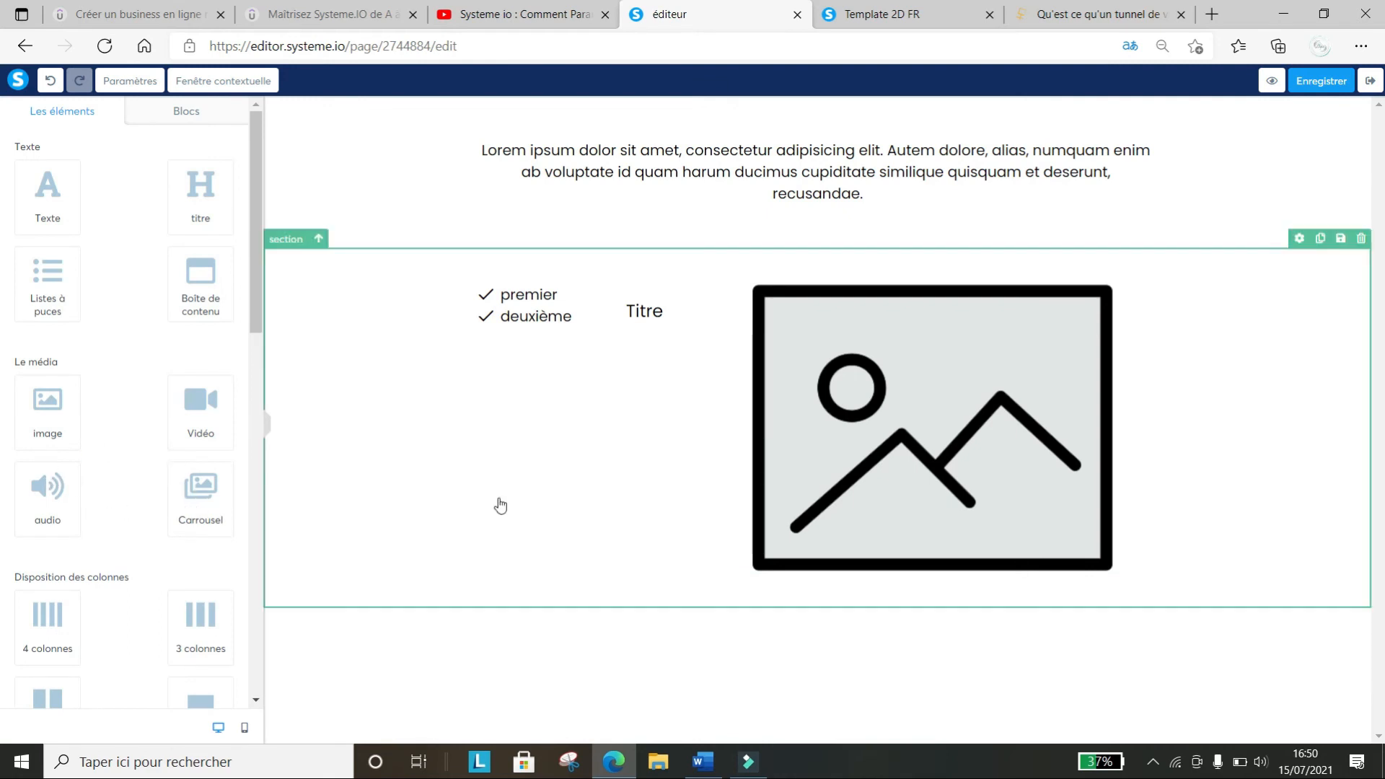
{"action": "scroll", "coordinate": [262, 404], "scroll_direction": "down", "scroll_amount": 3}
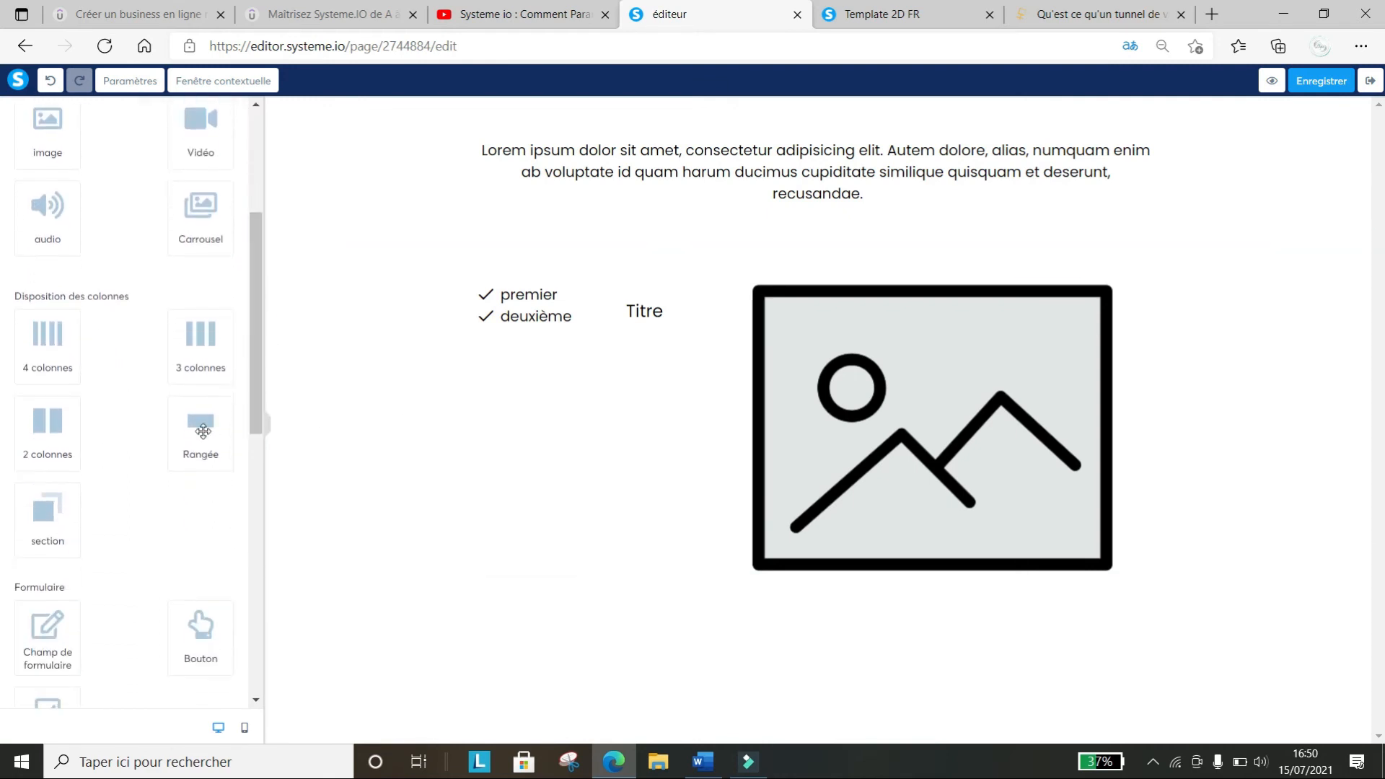
{"action": "left_click_drag", "start_coordinate": [200, 425], "coordinate": [810, 610]}
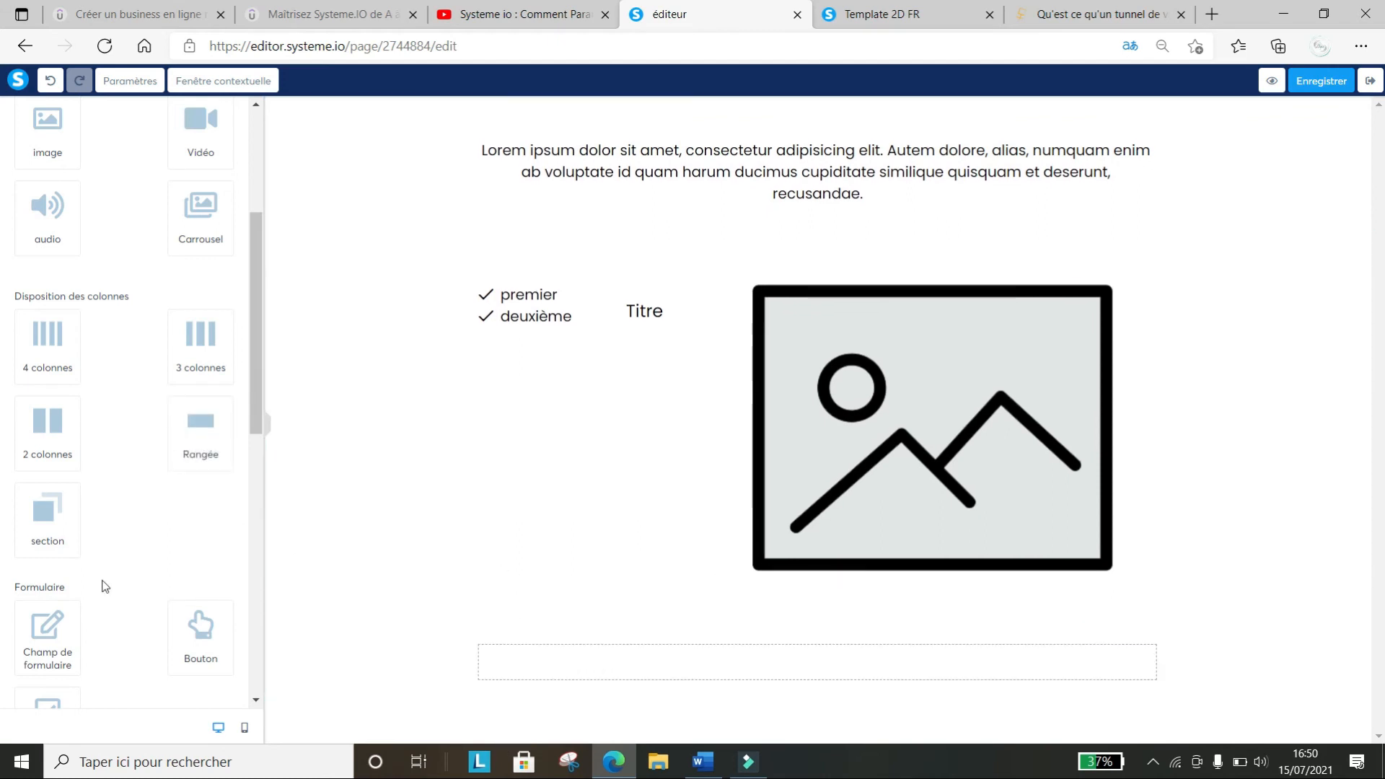
Add a video element to the empty row below the image section and set its video type to "Envoyer un fichier"
{"action": "scroll", "coordinate": [77, 505], "scroll_direction": "up", "scroll_amount": 4}
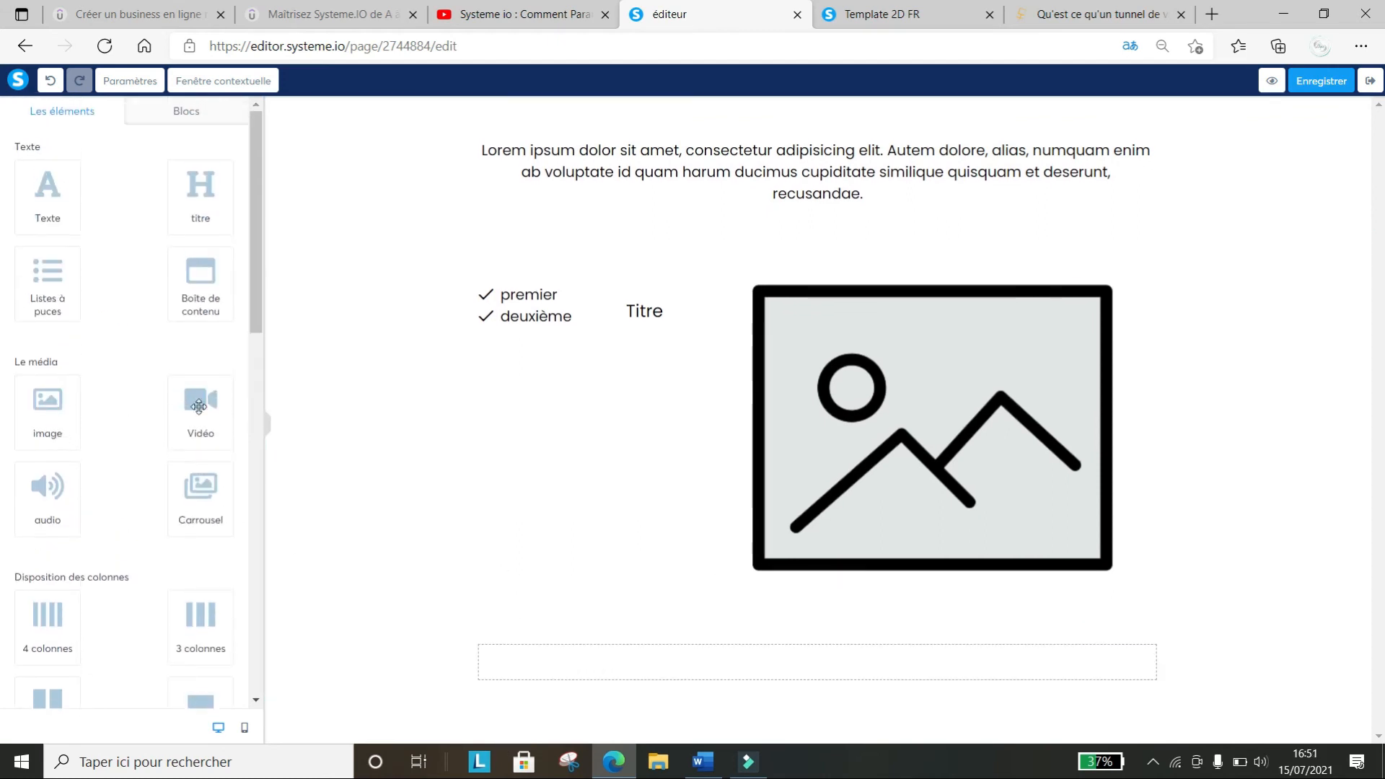
{"action": "left_click_drag", "start_coordinate": [201, 411], "coordinate": [812, 686]}
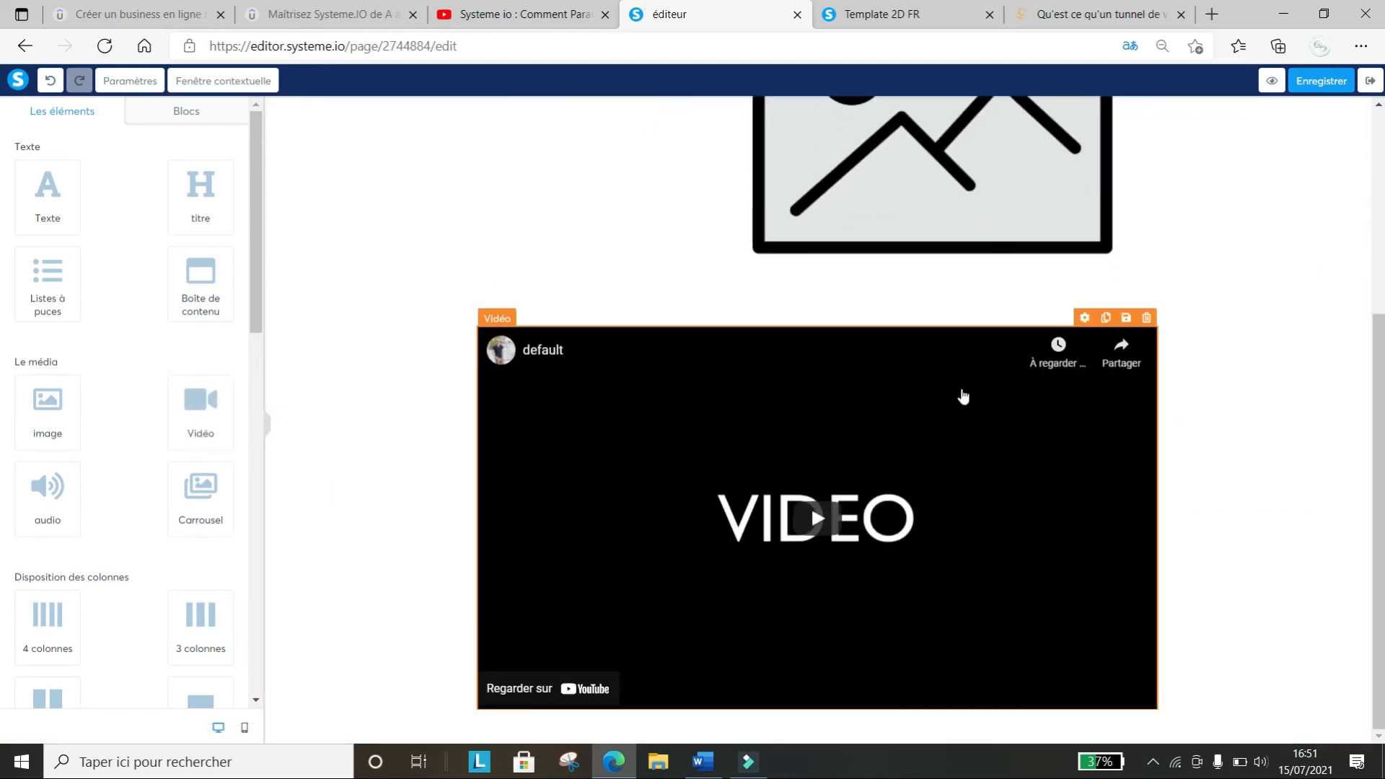
{"action": "left_click", "coordinate": [813, 518]}
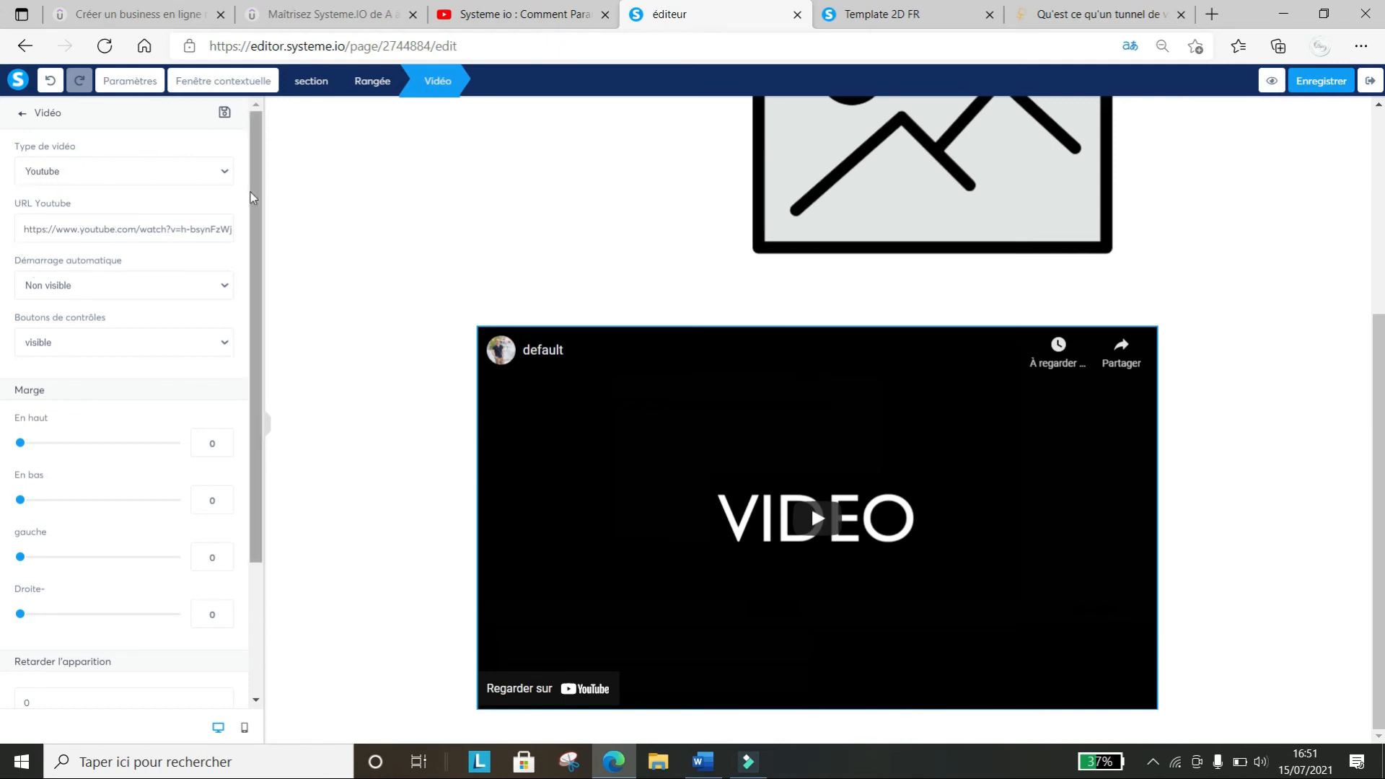
{"action": "left_click", "coordinate": [220, 168]}
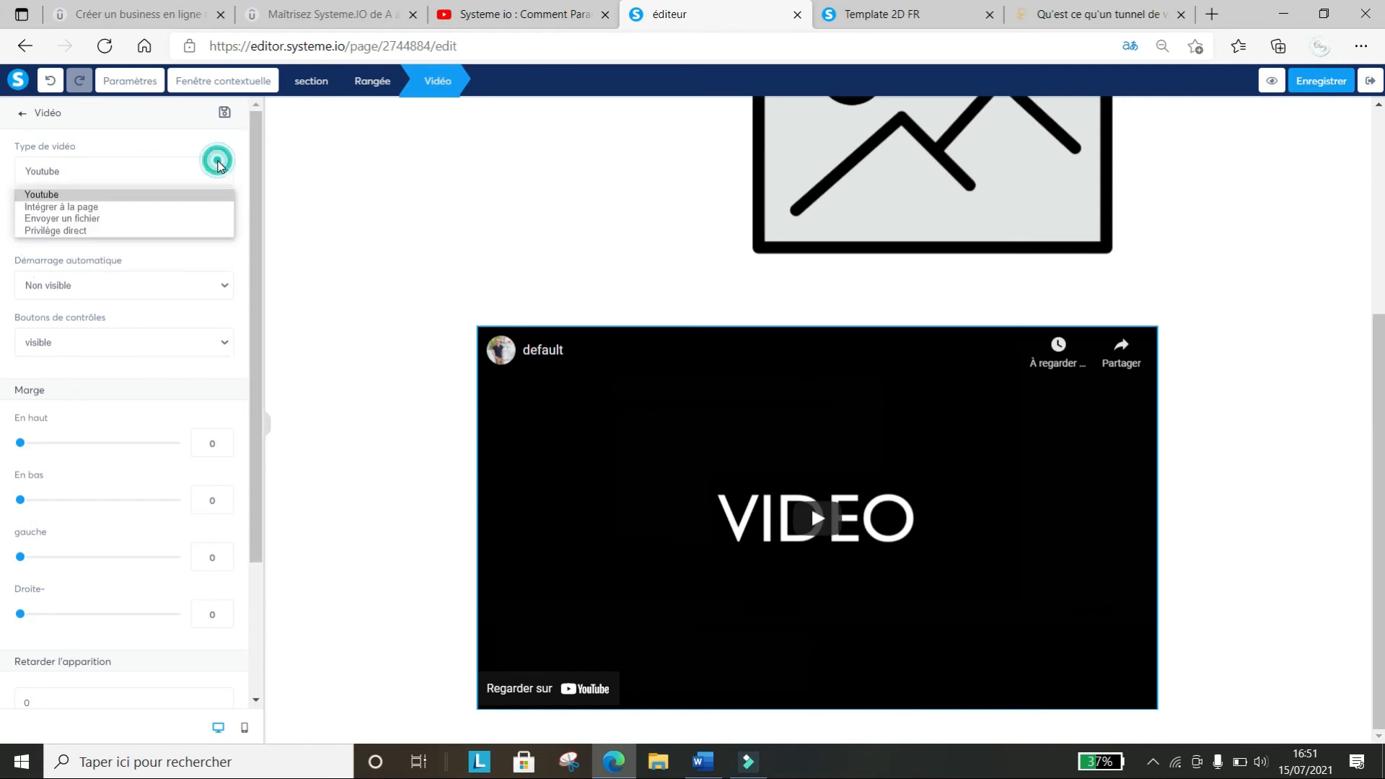
{"action": "left_click", "coordinate": [89, 218]}
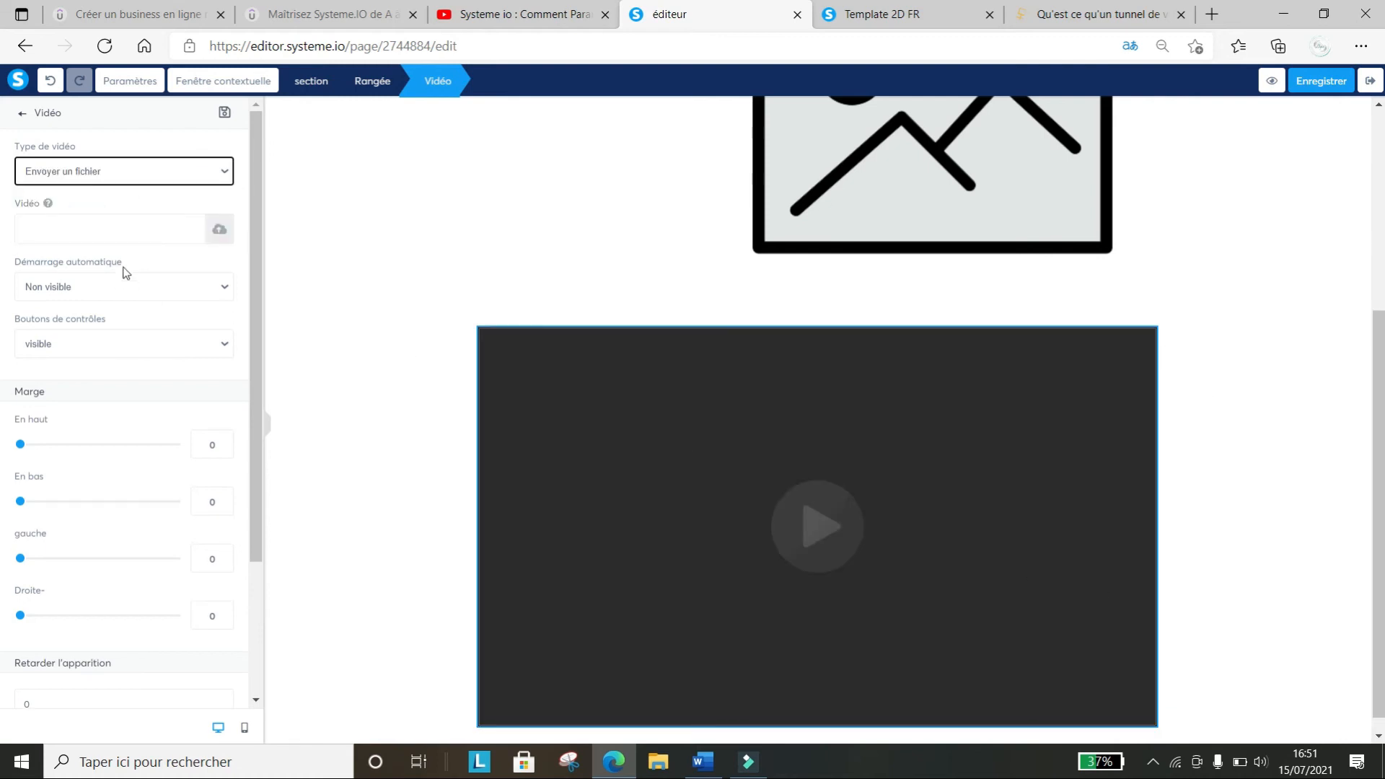
Open the file chooser for the video upload, then close it without selecting a file
{"action": "left_click", "coordinate": [218, 230]}
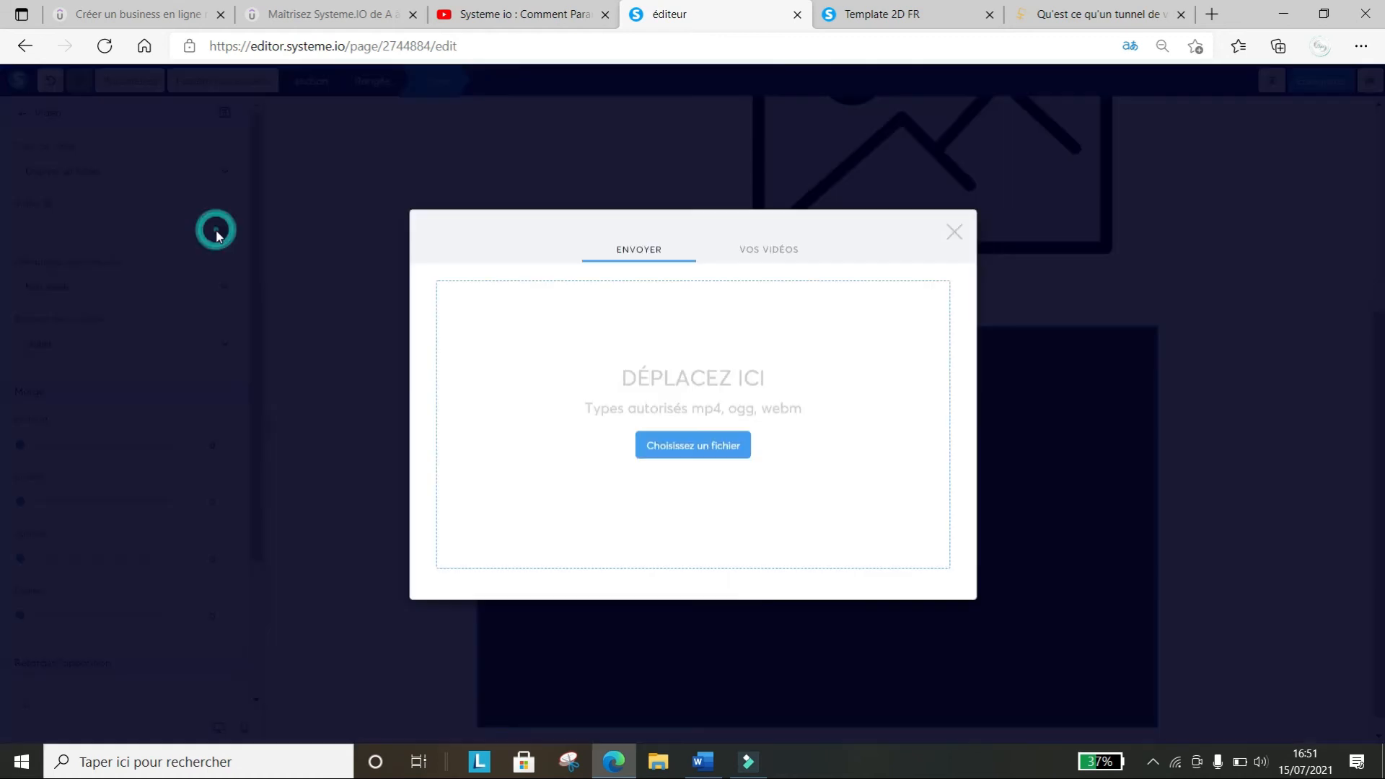
{"action": "left_click", "coordinate": [700, 453]}
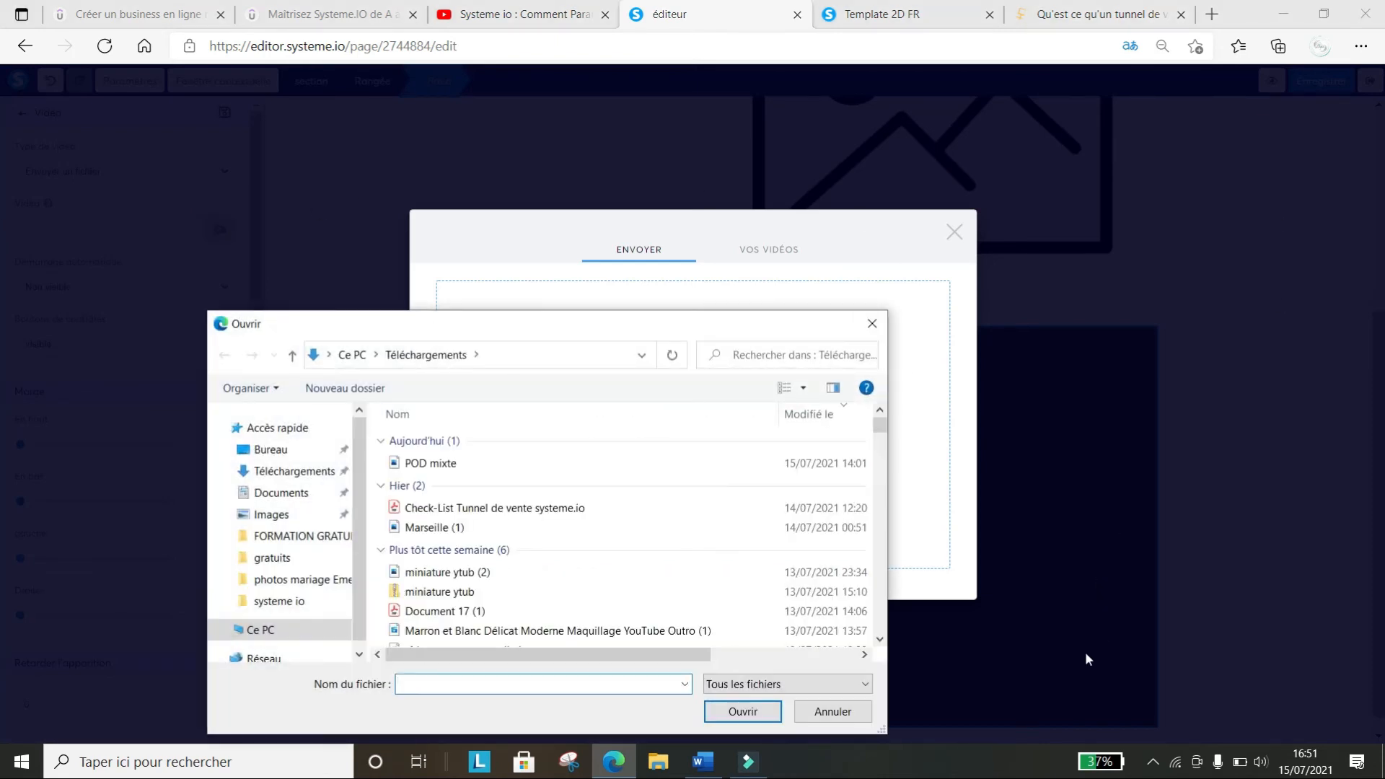
{"action": "left_click", "coordinate": [829, 711]}
{"action": "left_click", "coordinate": [952, 234]}
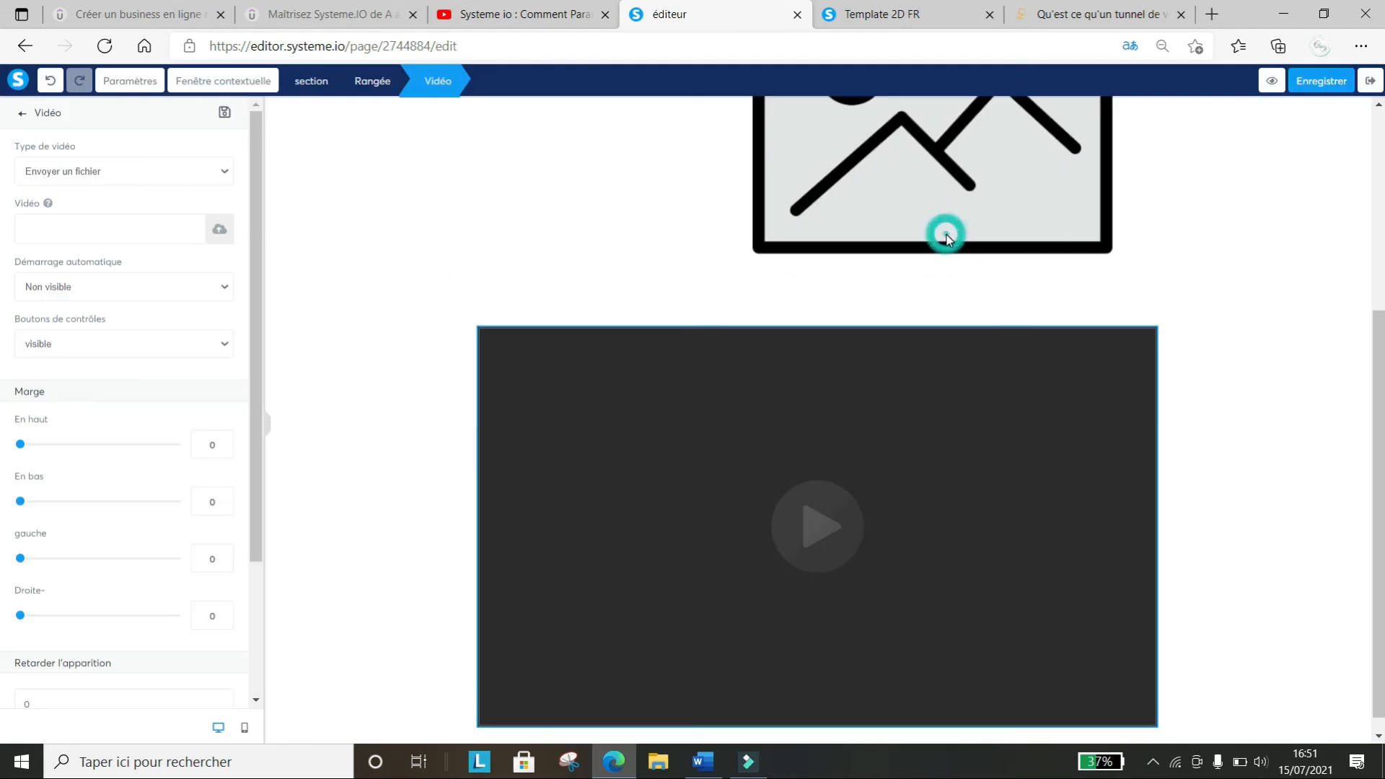
Examine the video element's settings for margins, delayed appearance, device visibility and HTML attributes
{"action": "left_click", "coordinate": [596, 369]}
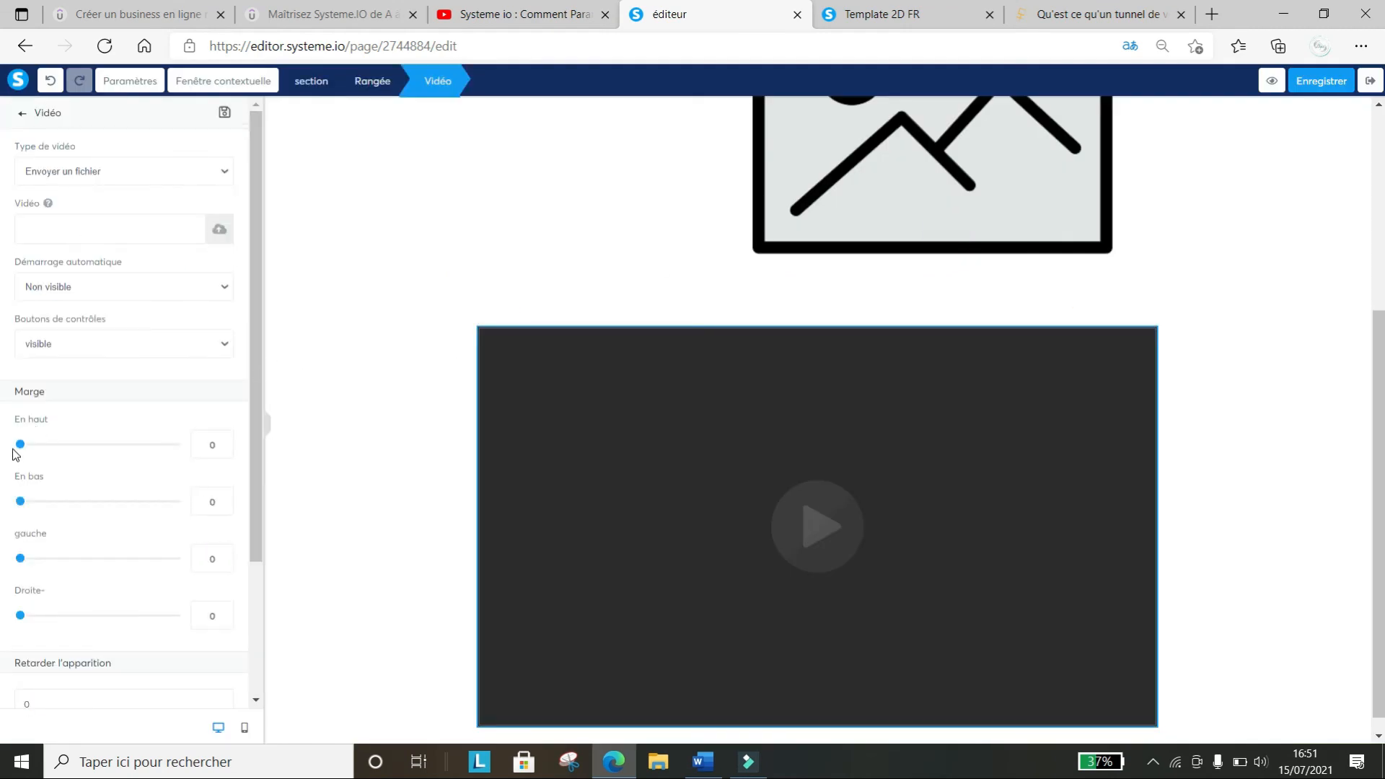
{"action": "mouse_move", "coordinate": [20, 444]}
{"action": "left_mouse_down"}
{"action": "mouse_move", "coordinate": [75, 442]}
{"action": "mouse_move", "coordinate": [16, 442]}
{"action": "left_mouse_up"}
{"action": "double_click", "coordinate": [233, 358]}
{"action": "left_click_drag", "start_coordinate": [258, 338], "coordinate": [268, 500]}
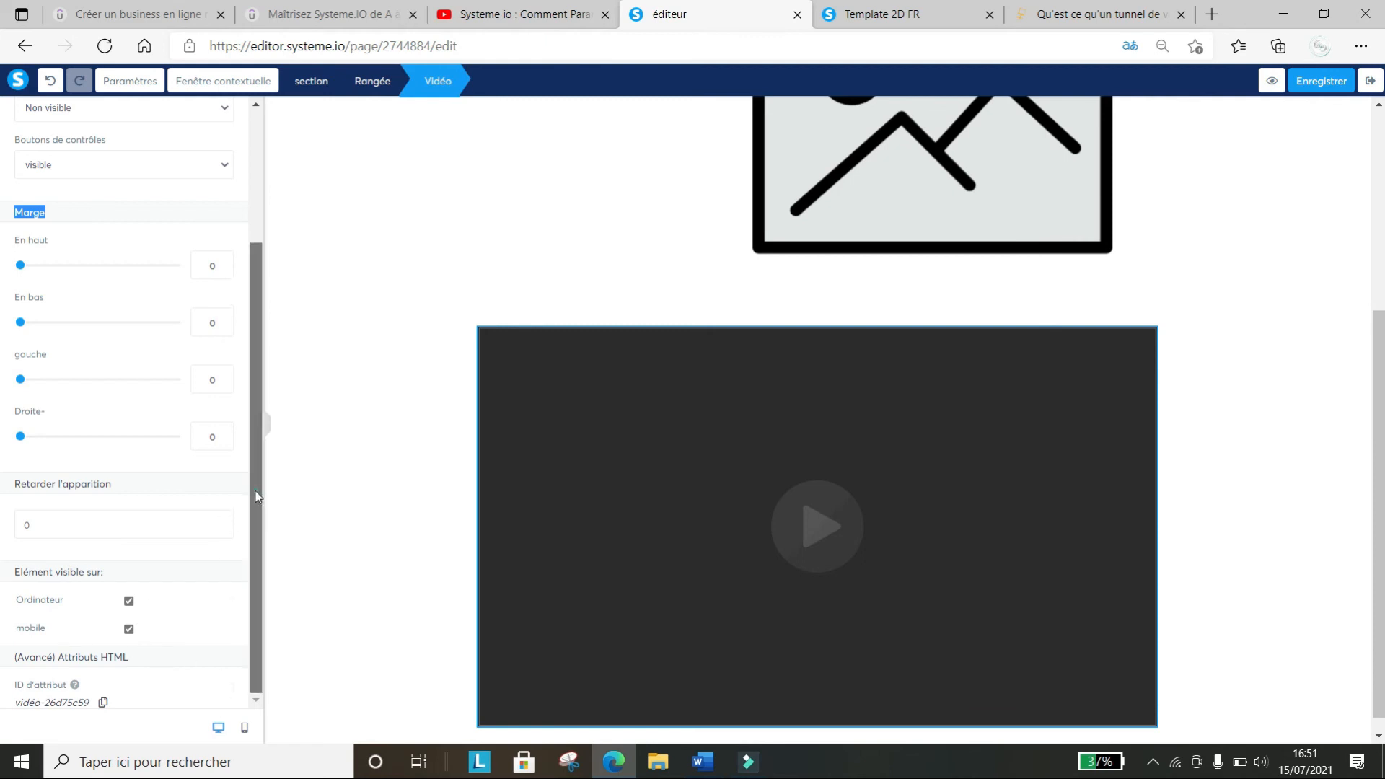
{"action": "left_click_drag", "start_coordinate": [262, 495], "coordinate": [267, 302]}
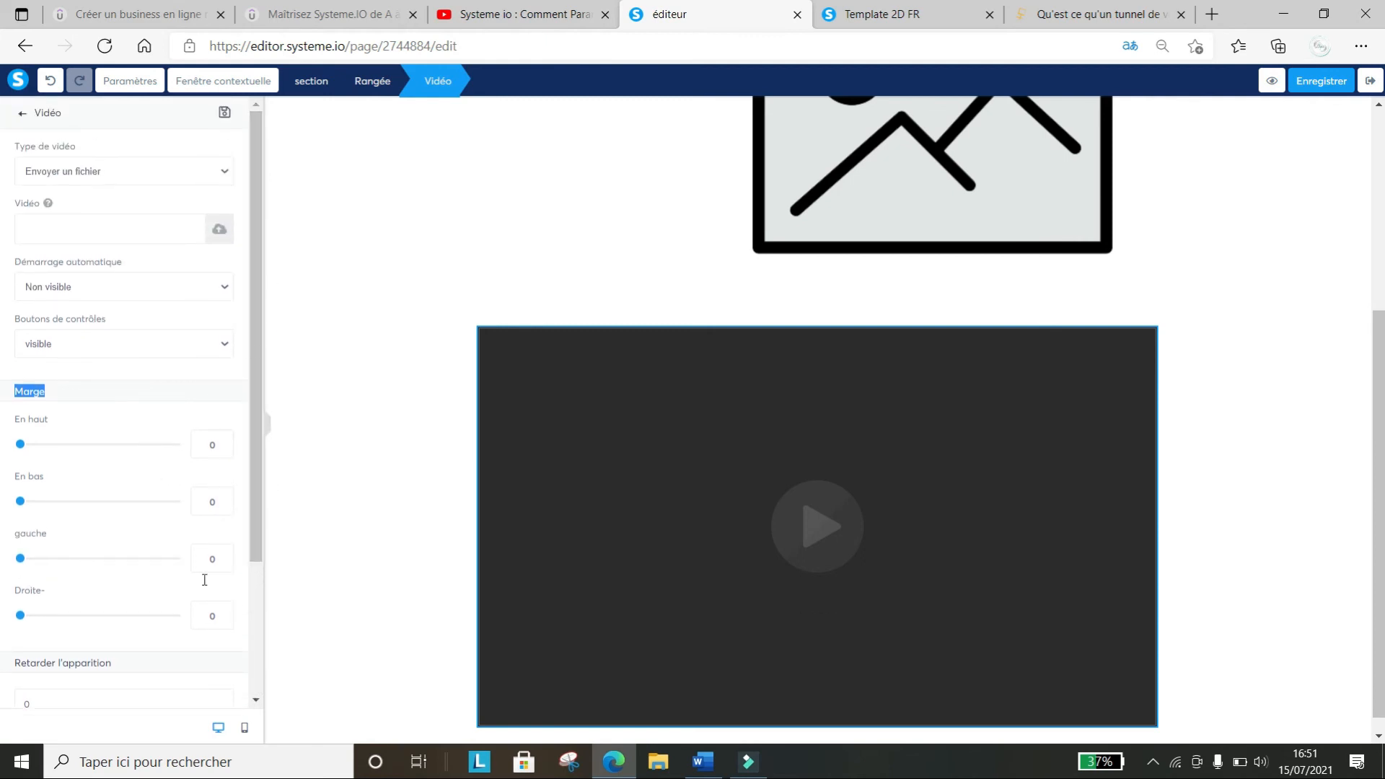
Preview the page in the mobile layout and return to the desktop layout
{"action": "left_click", "coordinate": [246, 730]}
{"action": "left_click", "coordinate": [219, 727]}
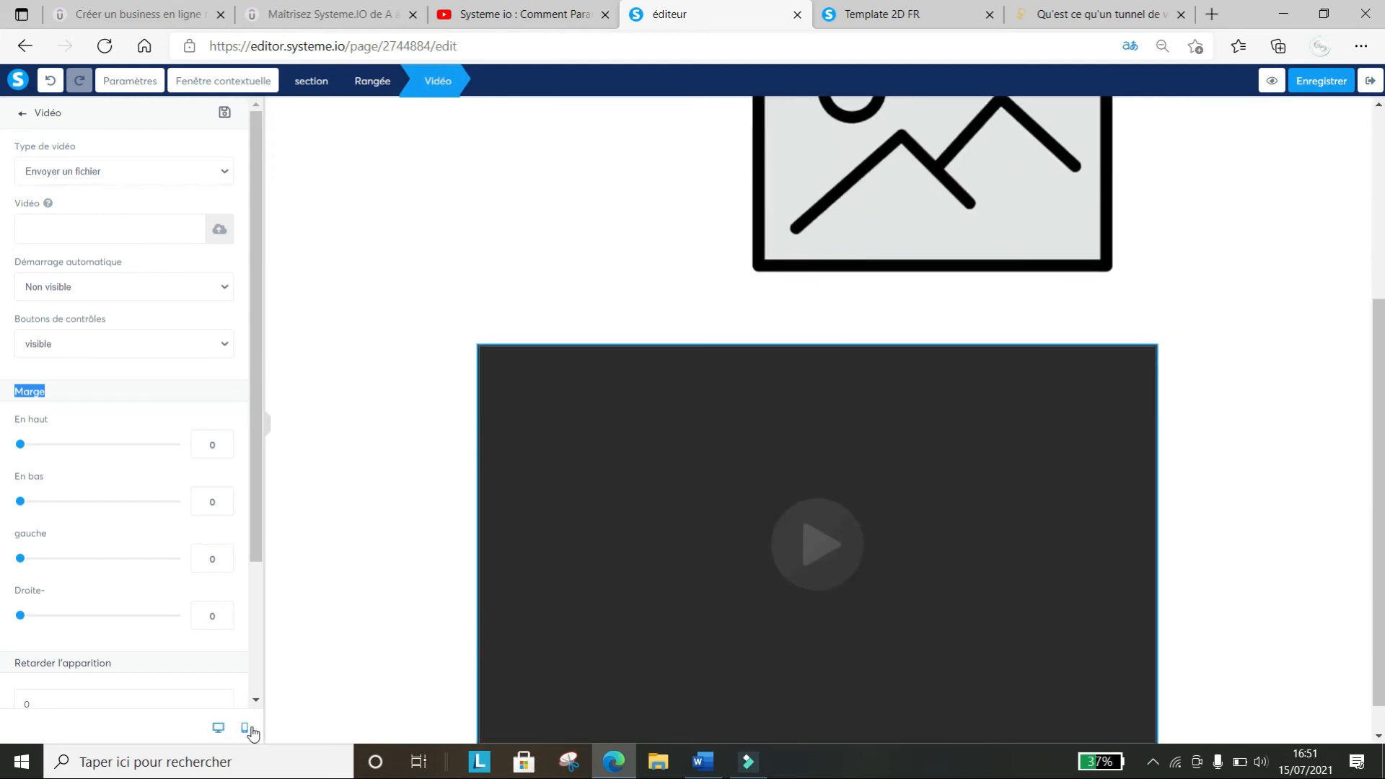
{"action": "left_click", "coordinate": [246, 730]}
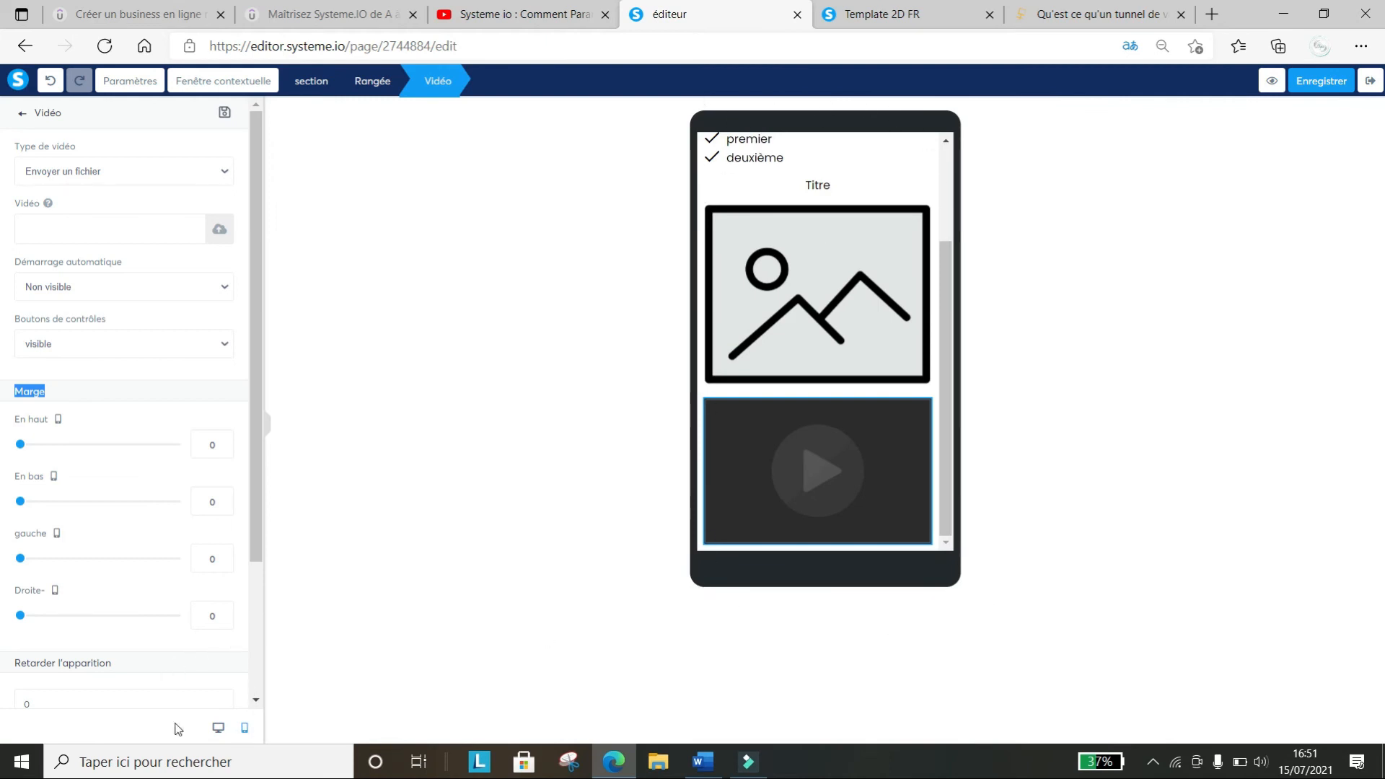
{"action": "left_click", "coordinate": [947, 321]}
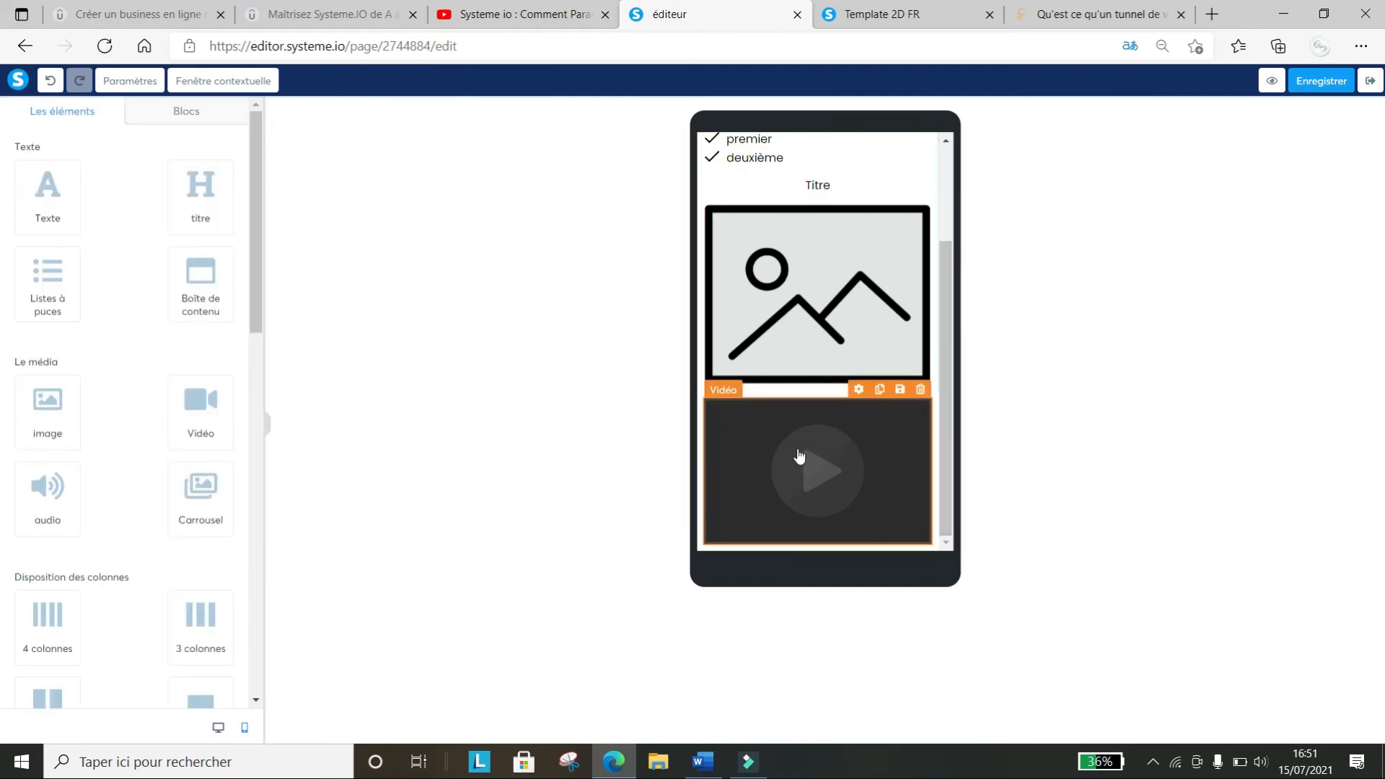
{"action": "left_click", "coordinate": [217, 727]}
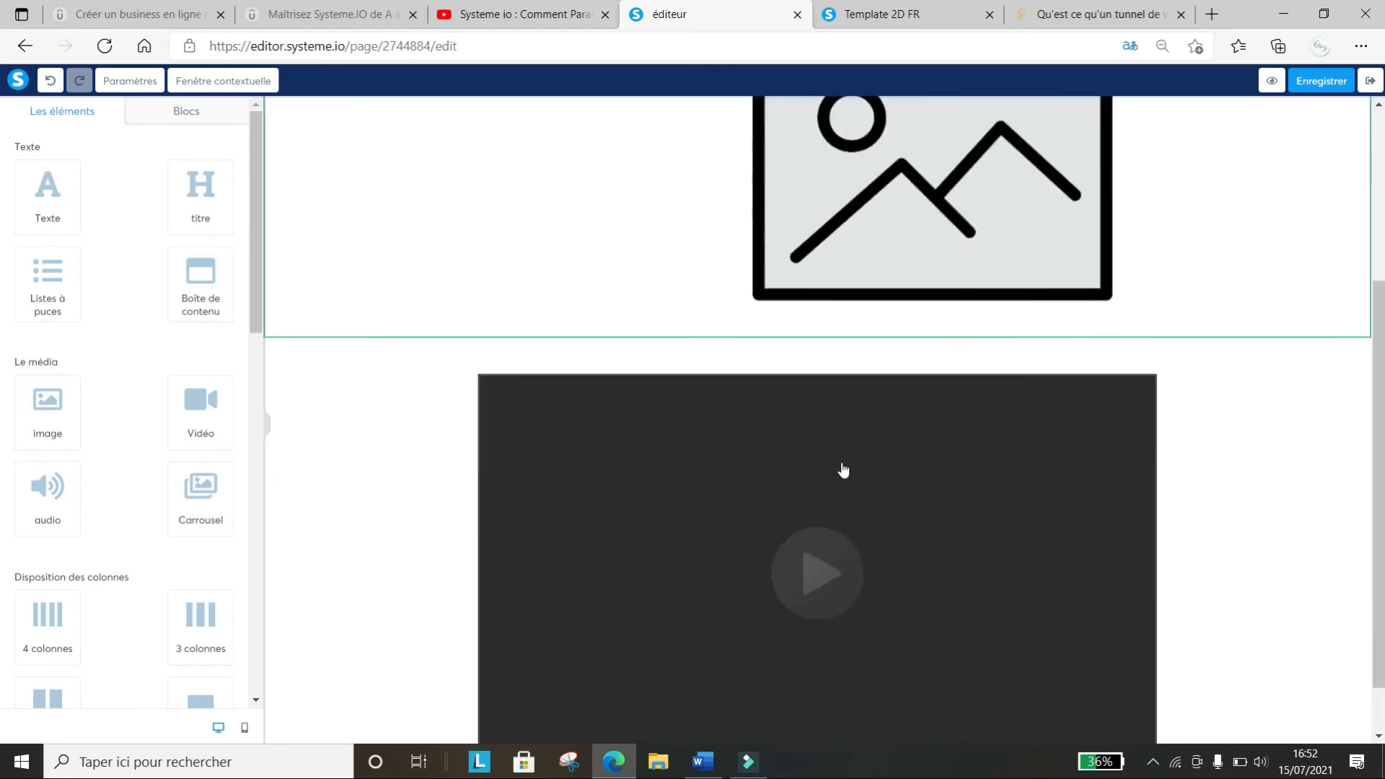
Add an empty carousel element directly below the row containing the list, title and image
{"action": "scroll", "coordinate": [841, 470], "scroll_direction": "down", "scroll_amount": 1}
{"action": "scroll", "coordinate": [841, 469], "scroll_direction": "up", "scroll_amount": 5}
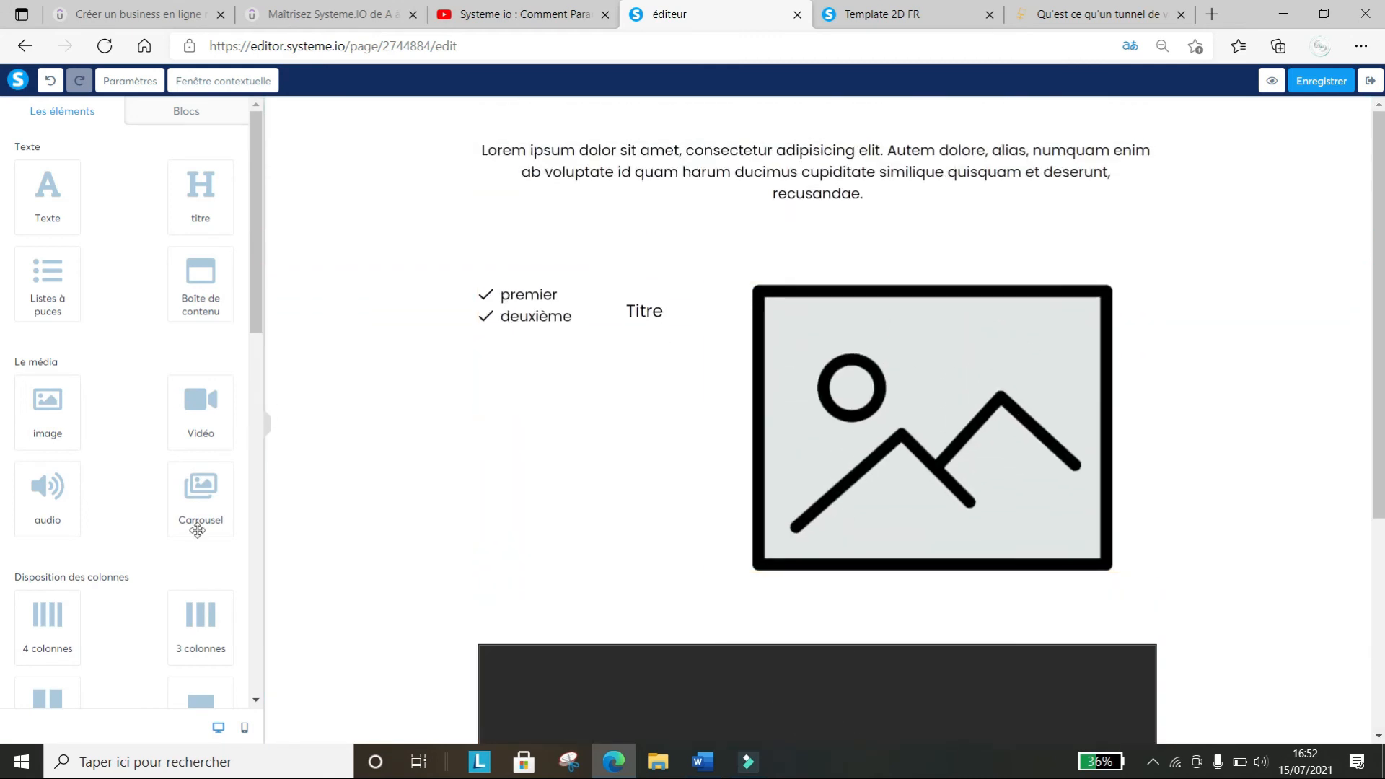
{"action": "left_click_drag", "start_coordinate": [197, 531], "coordinate": [592, 470]}
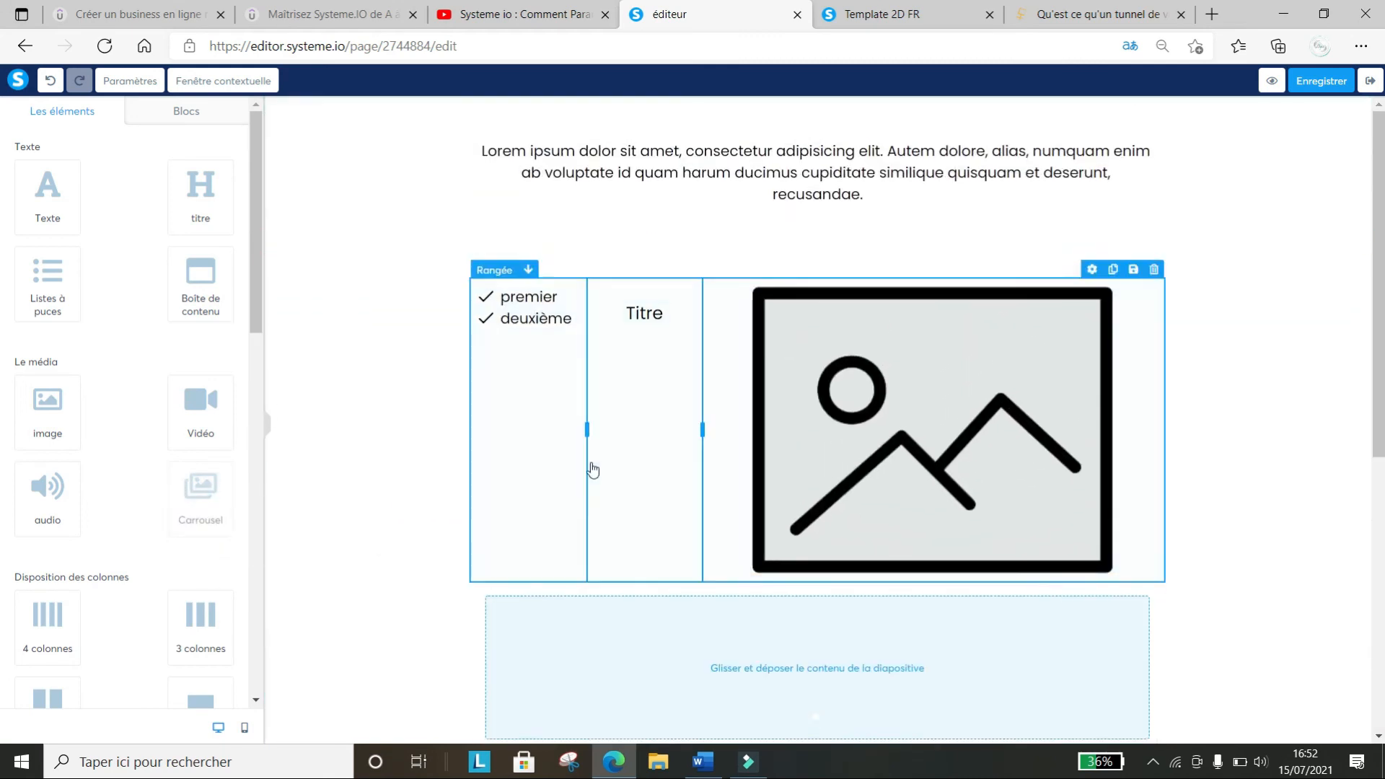
{"action": "scroll", "coordinate": [983, 483], "scroll_direction": "down", "scroll_amount": 5}
{"action": "scroll", "coordinate": [983, 482], "scroll_direction": "up", "scroll_amount": 5}
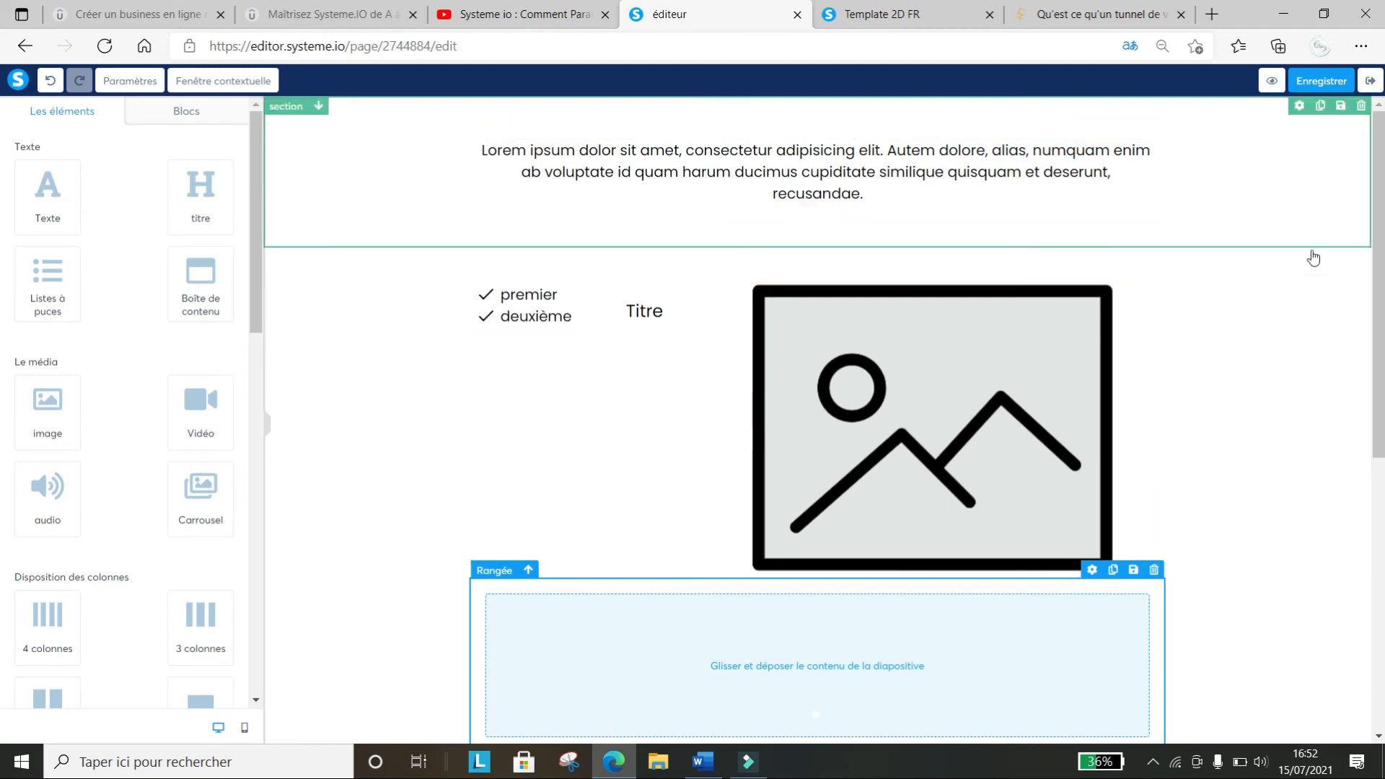
{"action": "left_click_drag", "start_coordinate": [1379, 166], "coordinate": [1374, 124]}
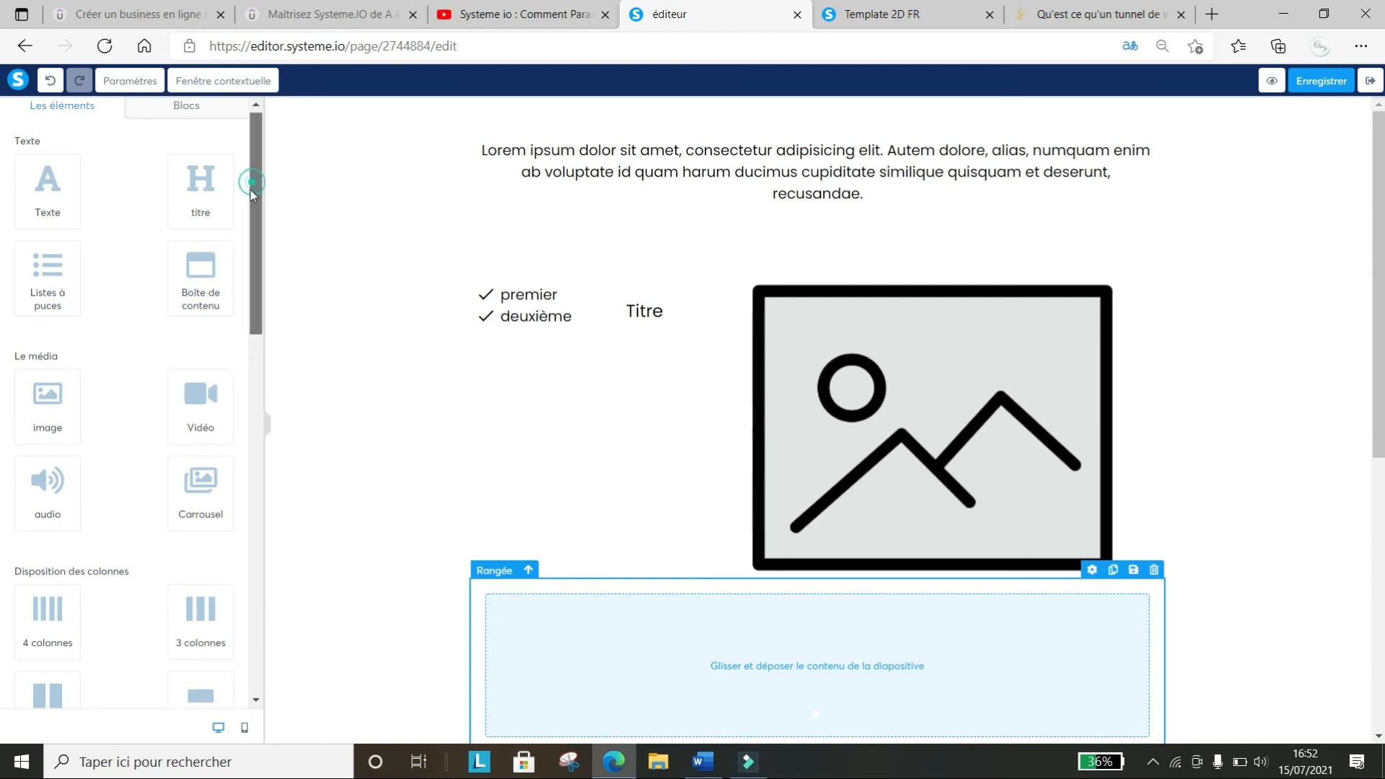
Add a countdown element between the lorem ipsum text section and the section with the list and image
{"action": "left_click_drag", "start_coordinate": [250, 189], "coordinate": [319, 571]}
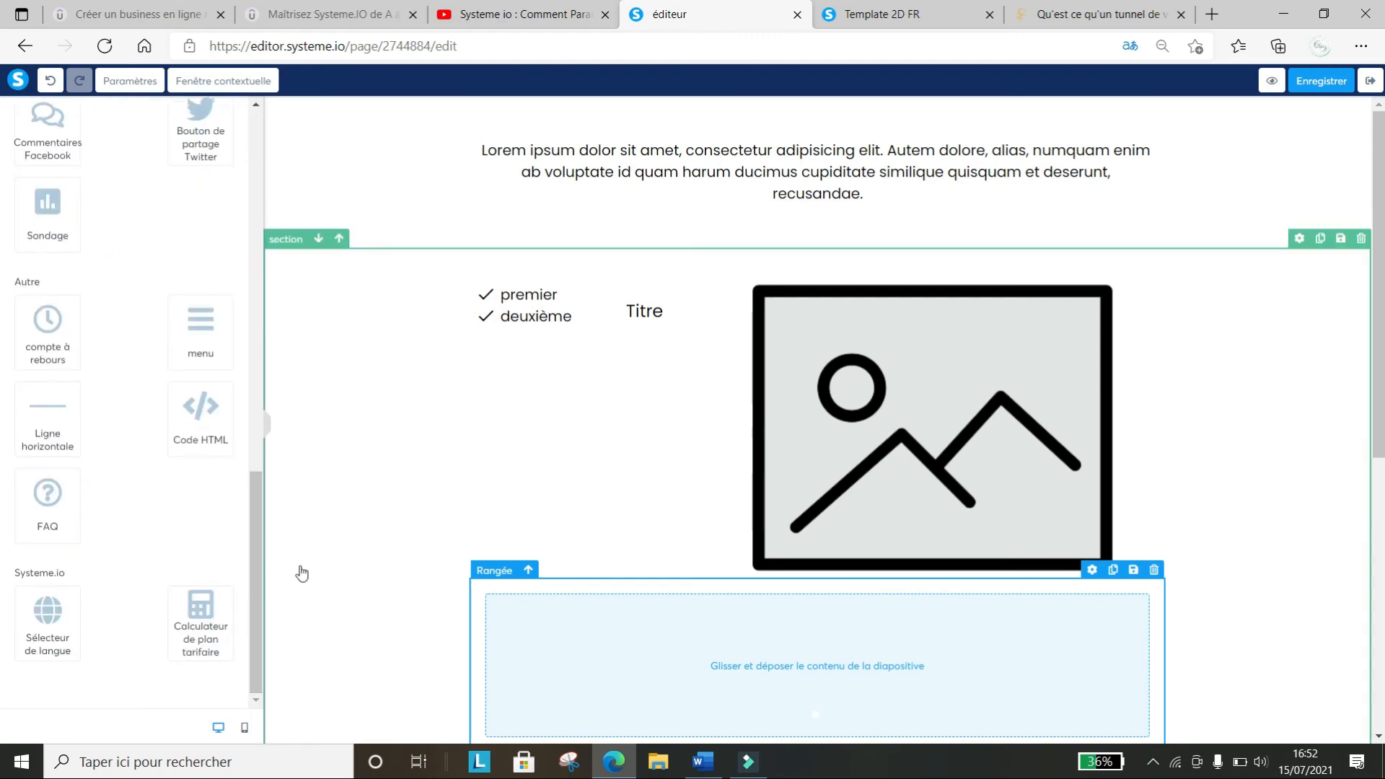
{"action": "left_click_drag", "start_coordinate": [46, 338], "coordinate": [853, 244]}
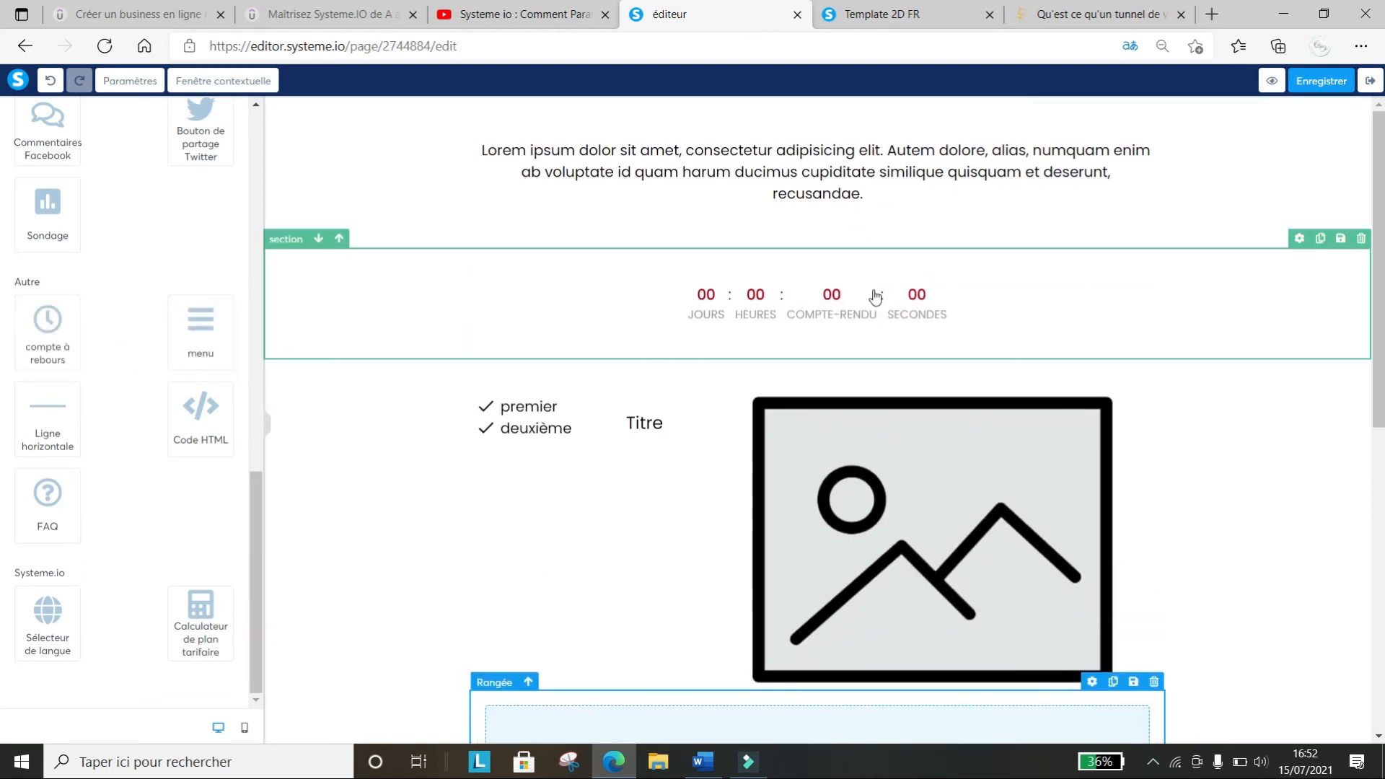
{"action": "left_click", "coordinate": [876, 310]}
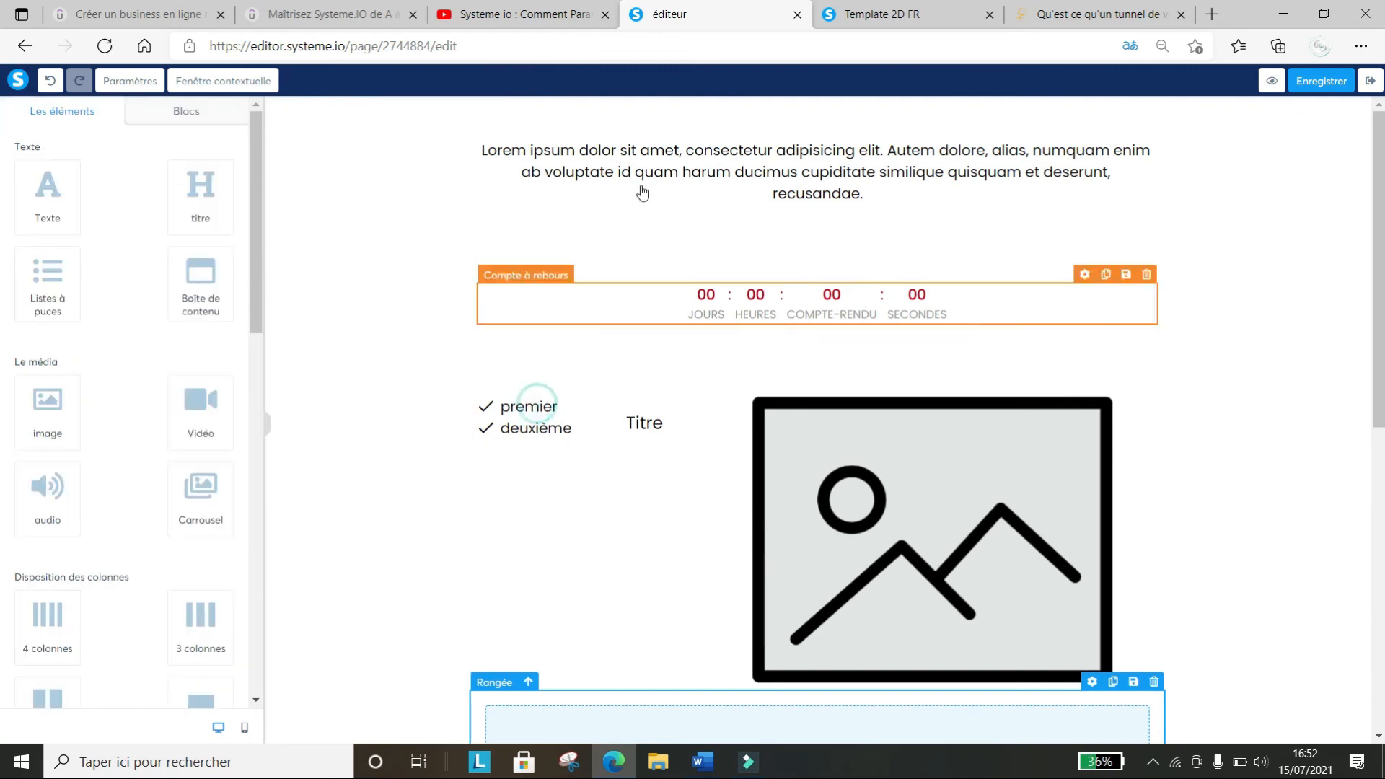
Set the background colour of the lorem ipsum text to blue 4DA2C4
{"action": "left_click", "coordinate": [652, 163]}
{"action": "left_click_drag", "start_coordinate": [881, 192], "coordinate": [457, 158]}
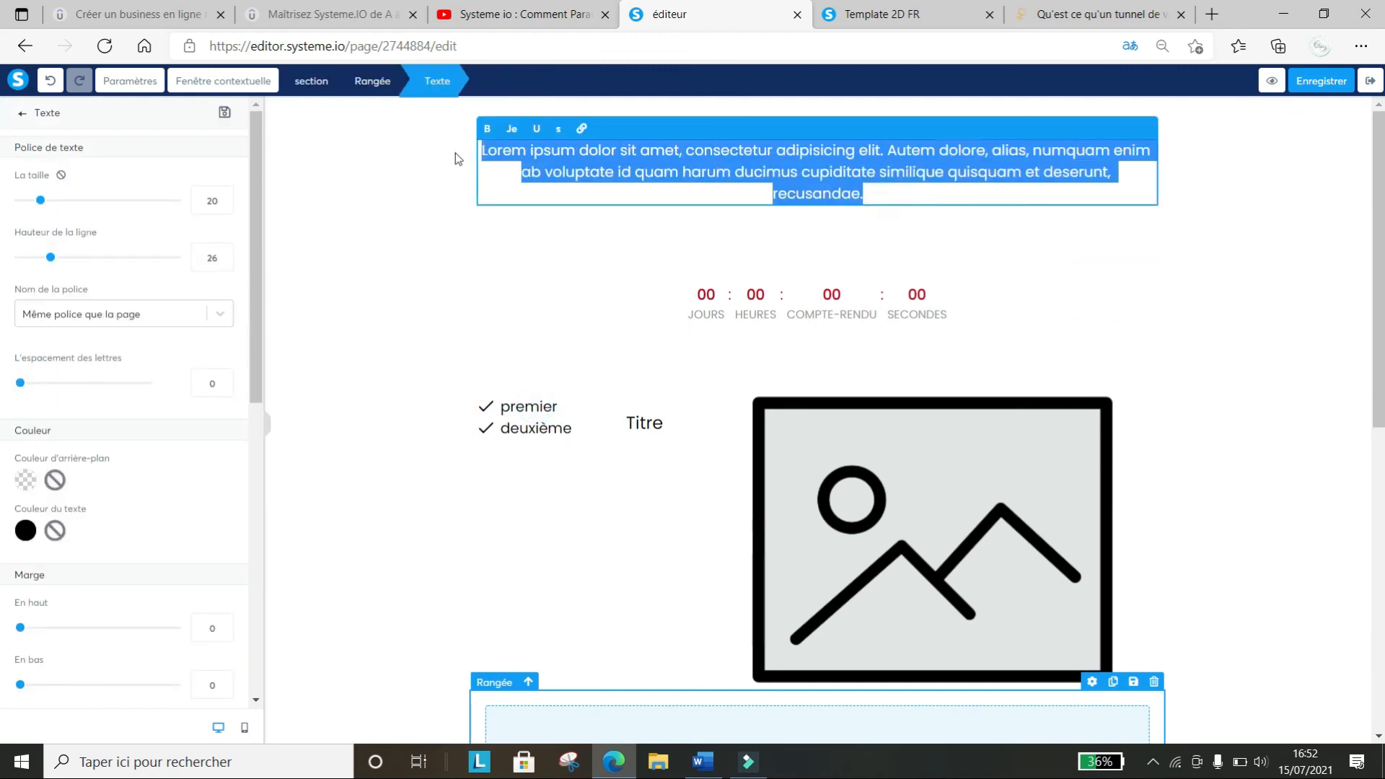
{"action": "left_click", "coordinate": [25, 481]}
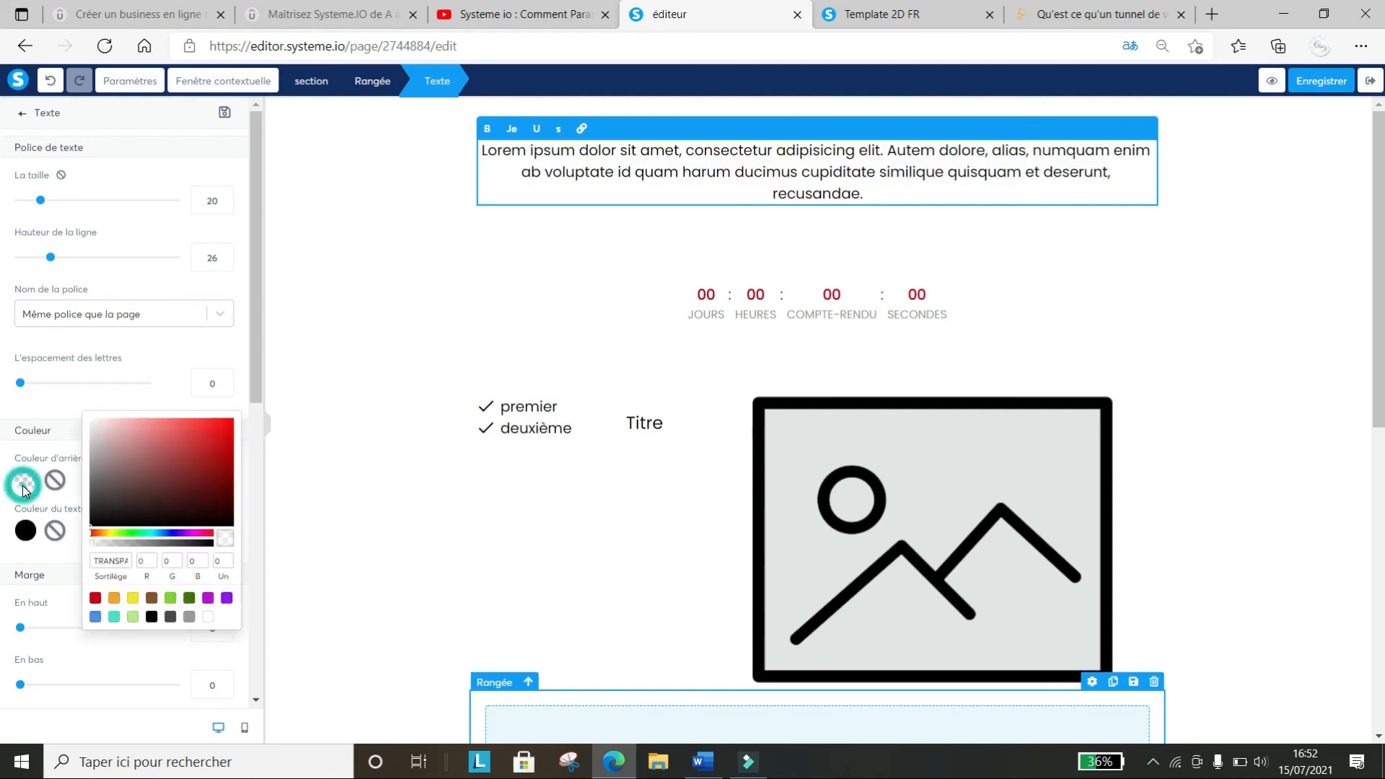
{"action": "left_click", "coordinate": [156, 533]}
{"action": "left_click", "coordinate": [176, 442]}
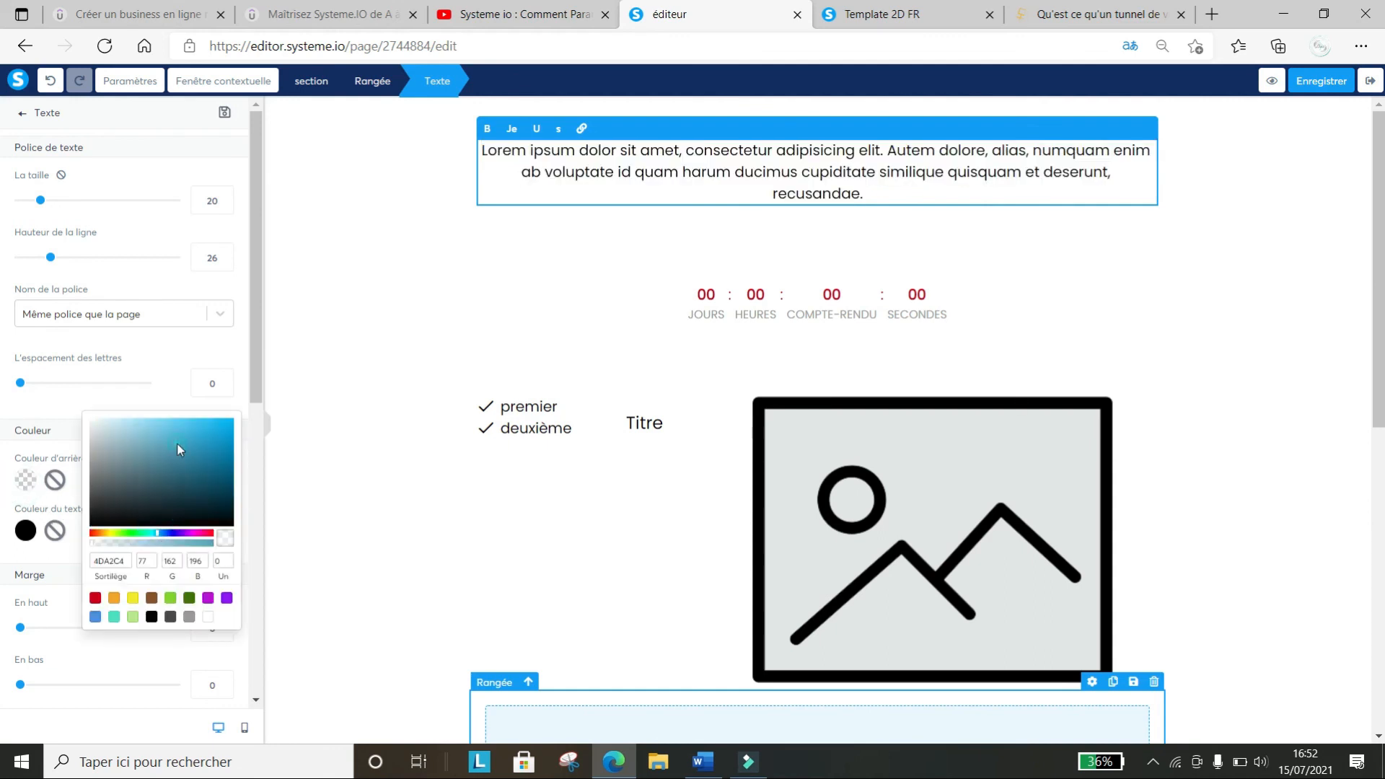
Set the font colour of the entire lorem ipsum text to red E23636
{"action": "left_click", "coordinate": [34, 534]}
{"action": "left_click_drag", "start_coordinate": [900, 190], "coordinate": [538, 145]}
{"action": "left_click", "coordinate": [25, 531]}
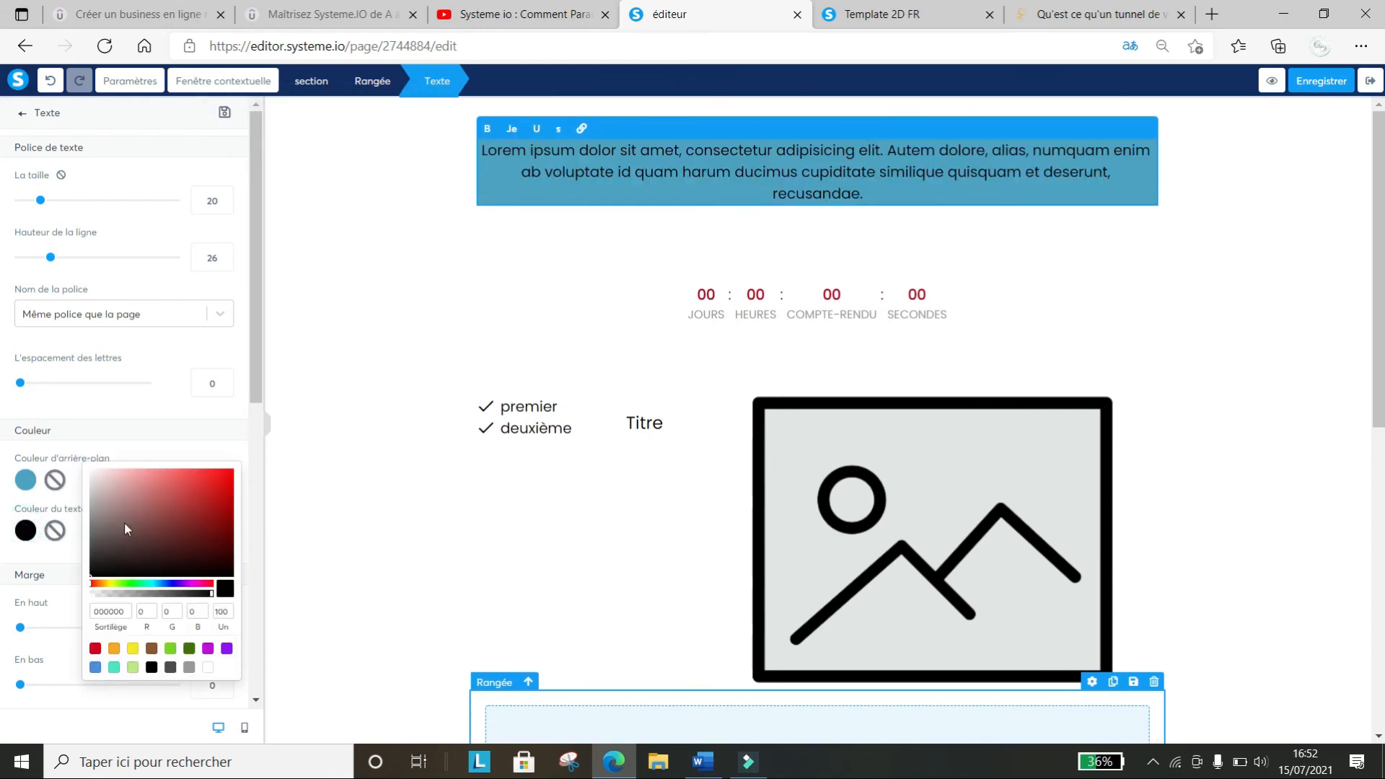
{"action": "left_click", "coordinate": [199, 480]}
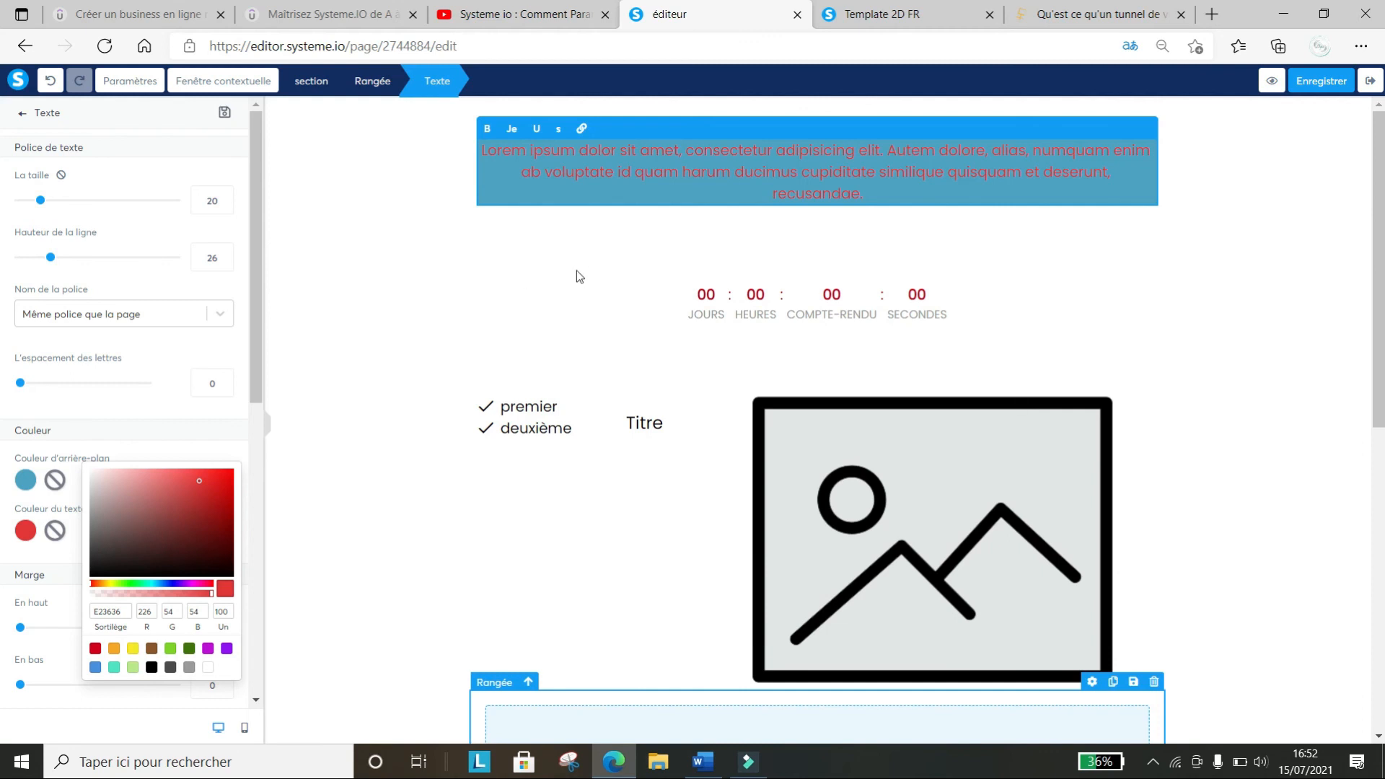
Make the lorem ipsum text bold, italic, underlined and struck through, and open its link options without entering a URL
{"action": "left_click", "coordinate": [480, 129]}
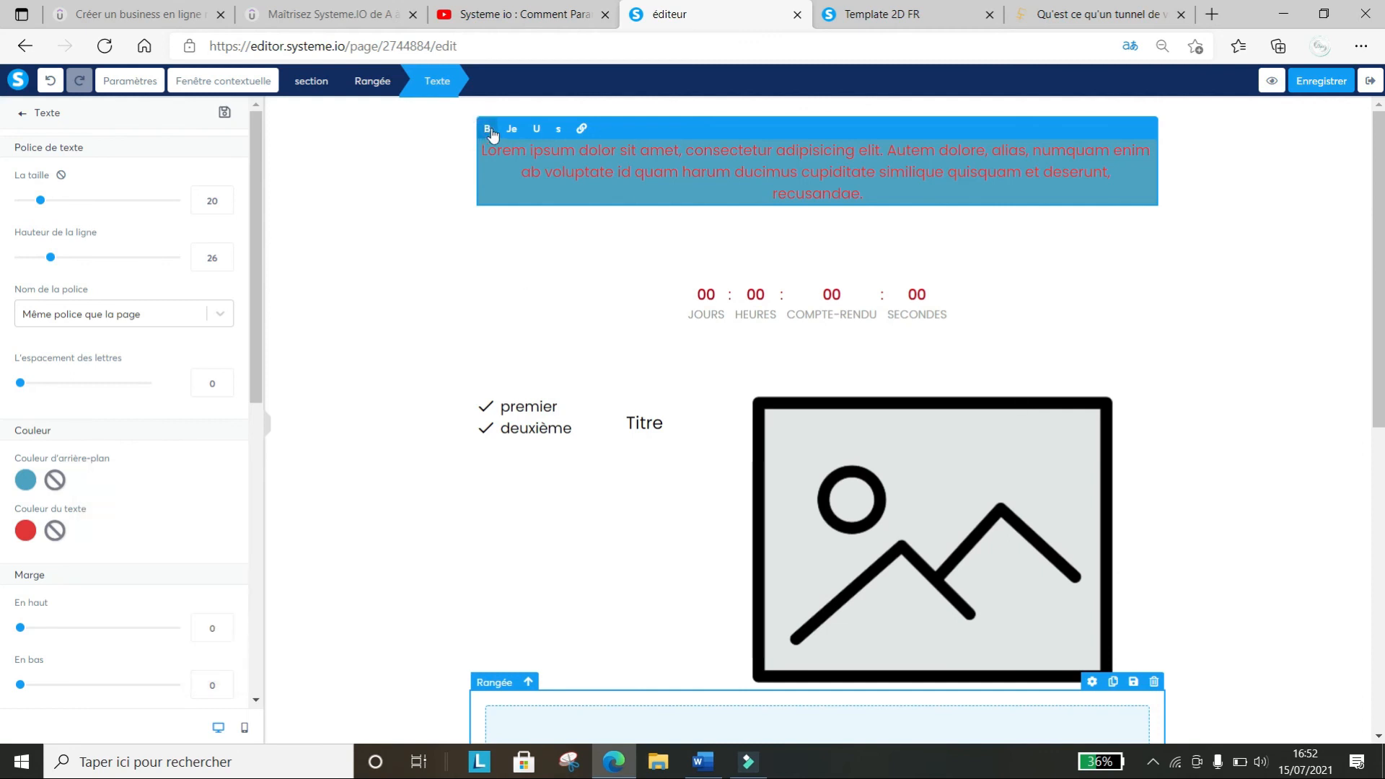
{"action": "left_click", "coordinate": [512, 131]}
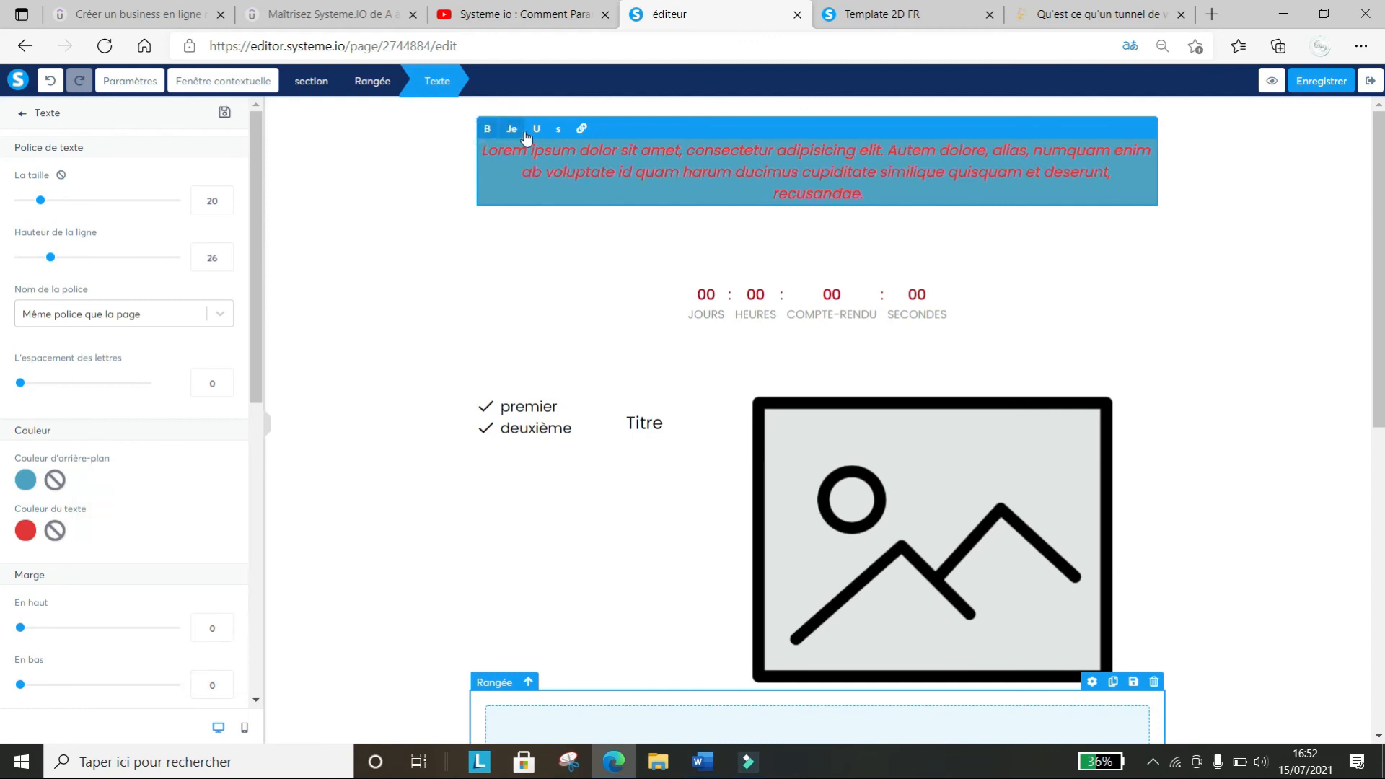
{"action": "left_click", "coordinate": [538, 131]}
{"action": "left_click", "coordinate": [558, 129]}
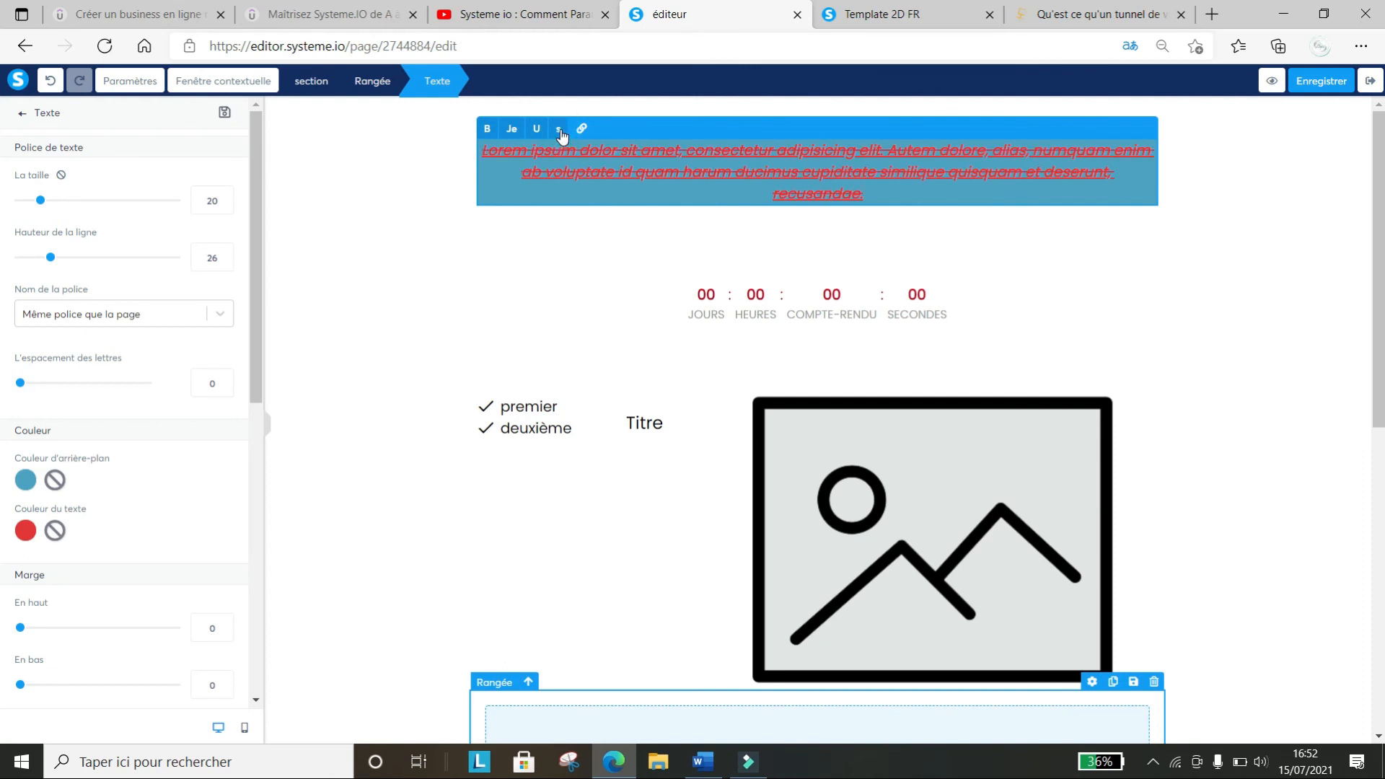
{"action": "left_click", "coordinate": [581, 129]}
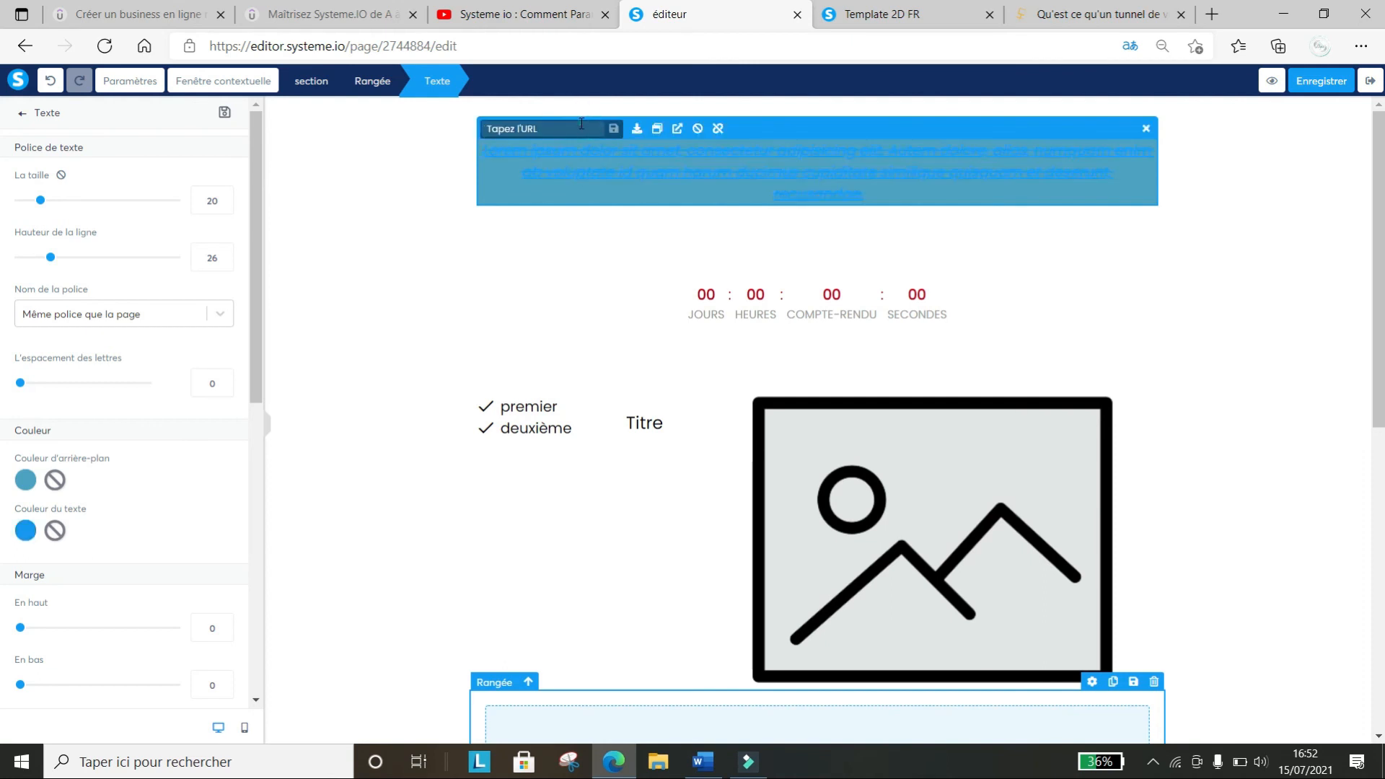
{"action": "left_click", "coordinate": [1229, 148]}
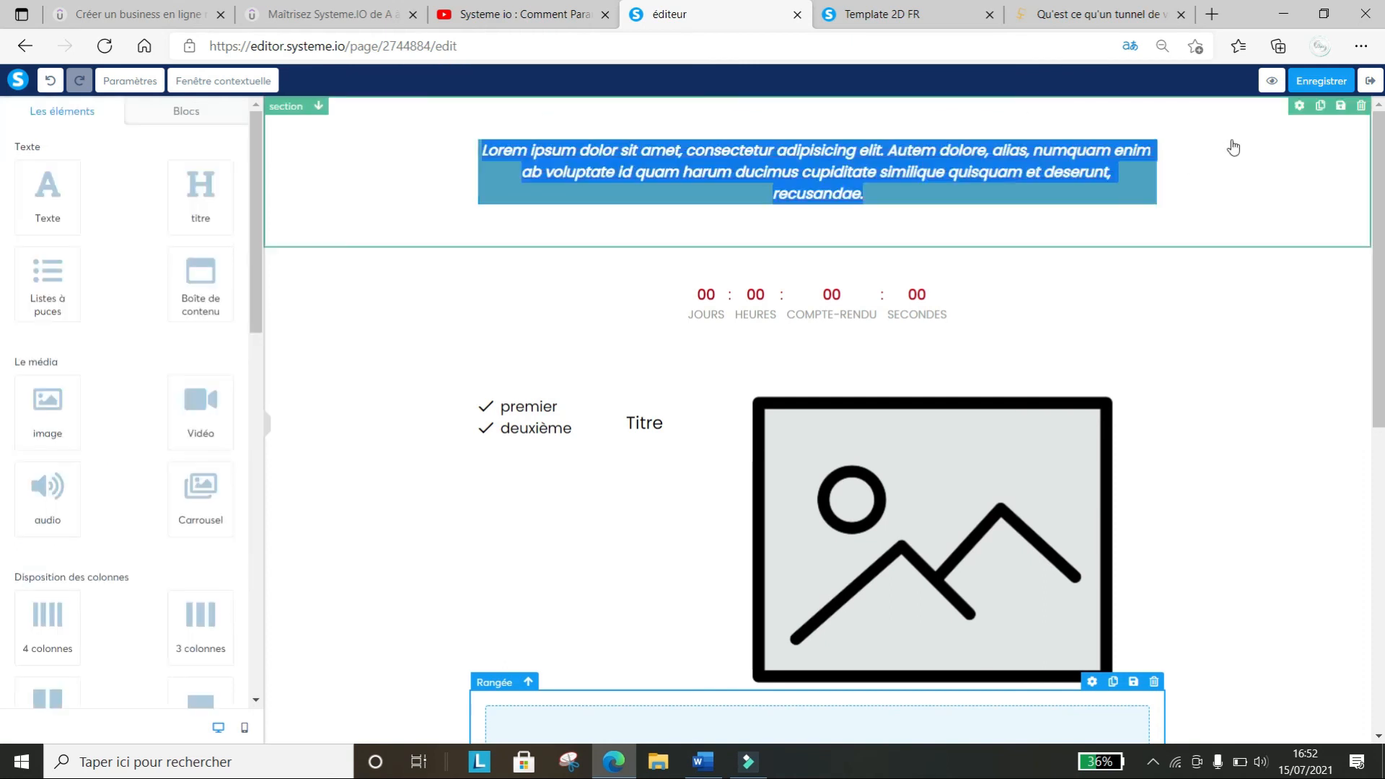
Add a button element between the countdown and the list and image section, and open its settings
{"action": "left_click_drag", "start_coordinate": [260, 243], "coordinate": [293, 469]}
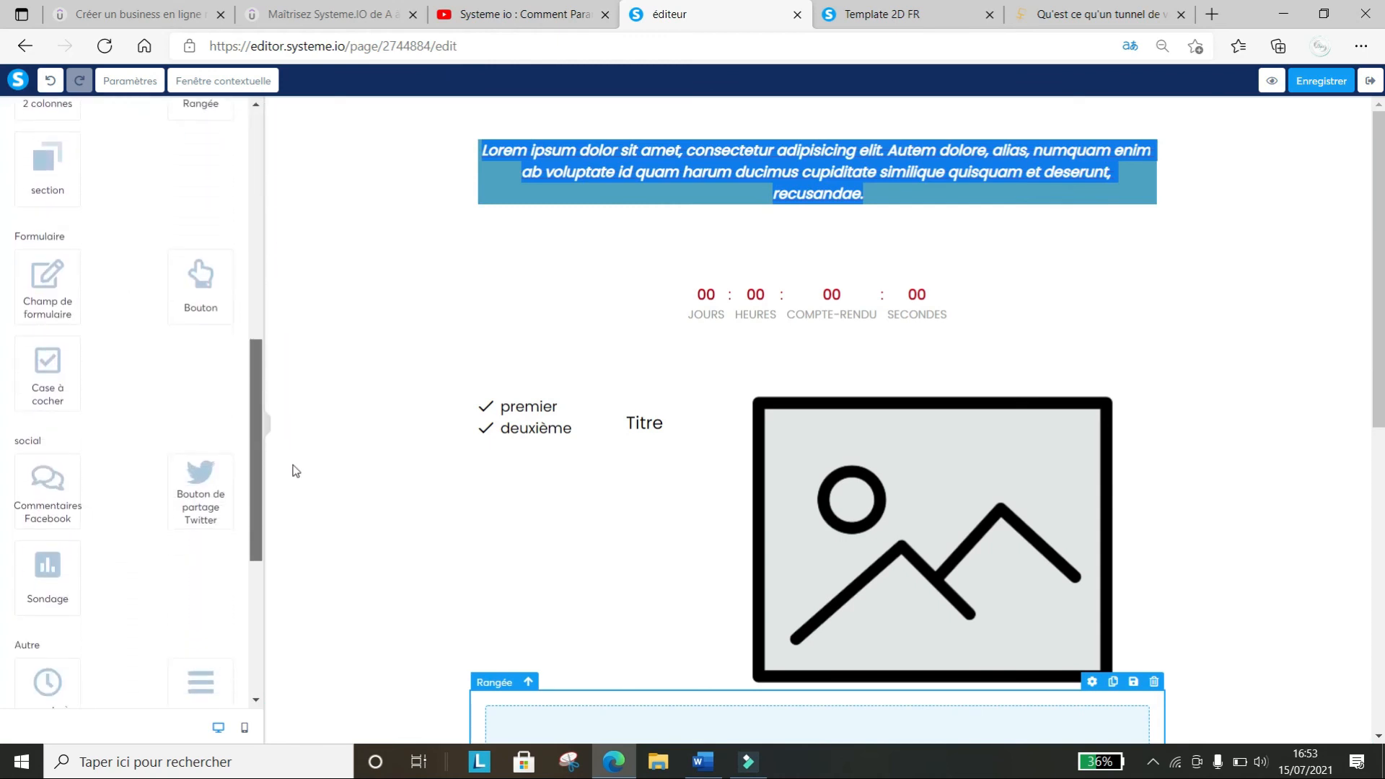
{"action": "left_click_drag", "start_coordinate": [204, 285], "coordinate": [831, 264]}
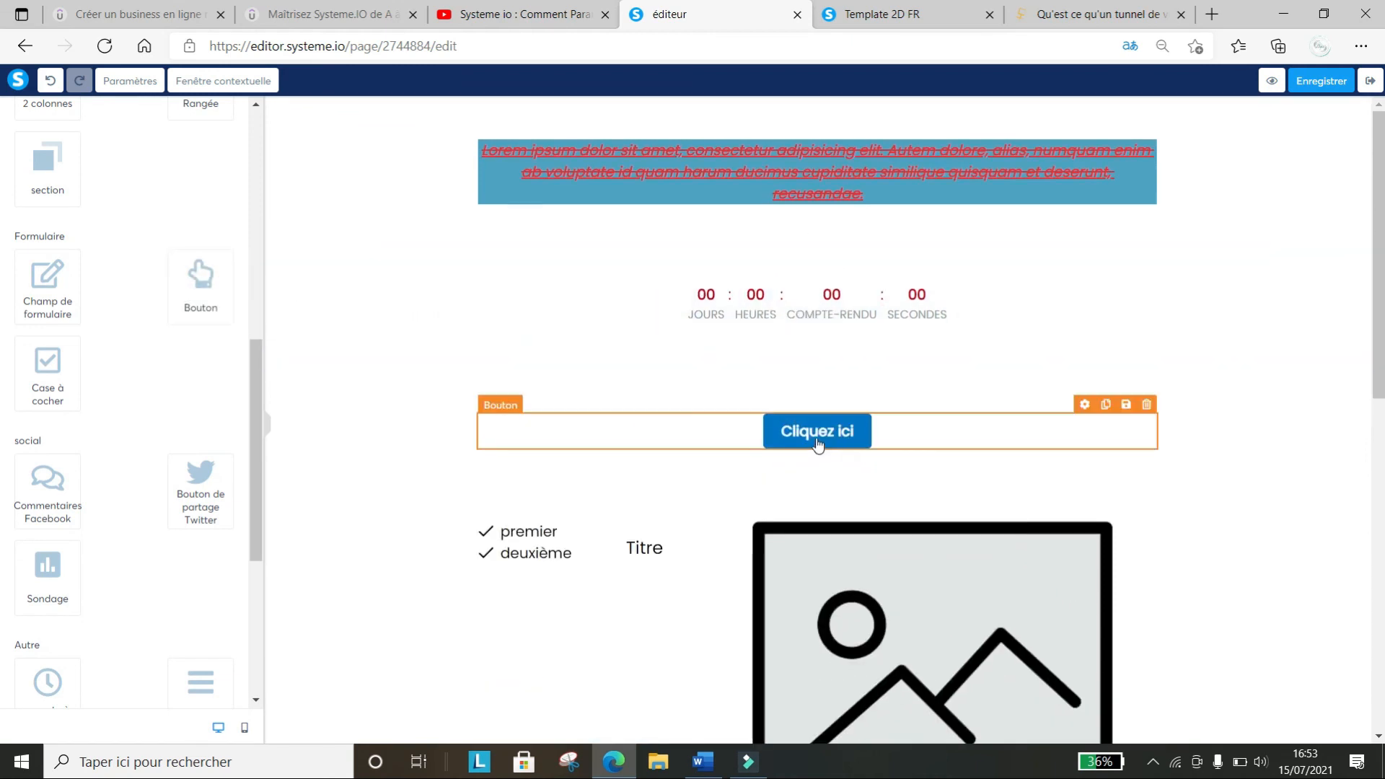
{"action": "left_click", "coordinate": [819, 440]}
{"action": "left_click", "coordinate": [819, 443]}
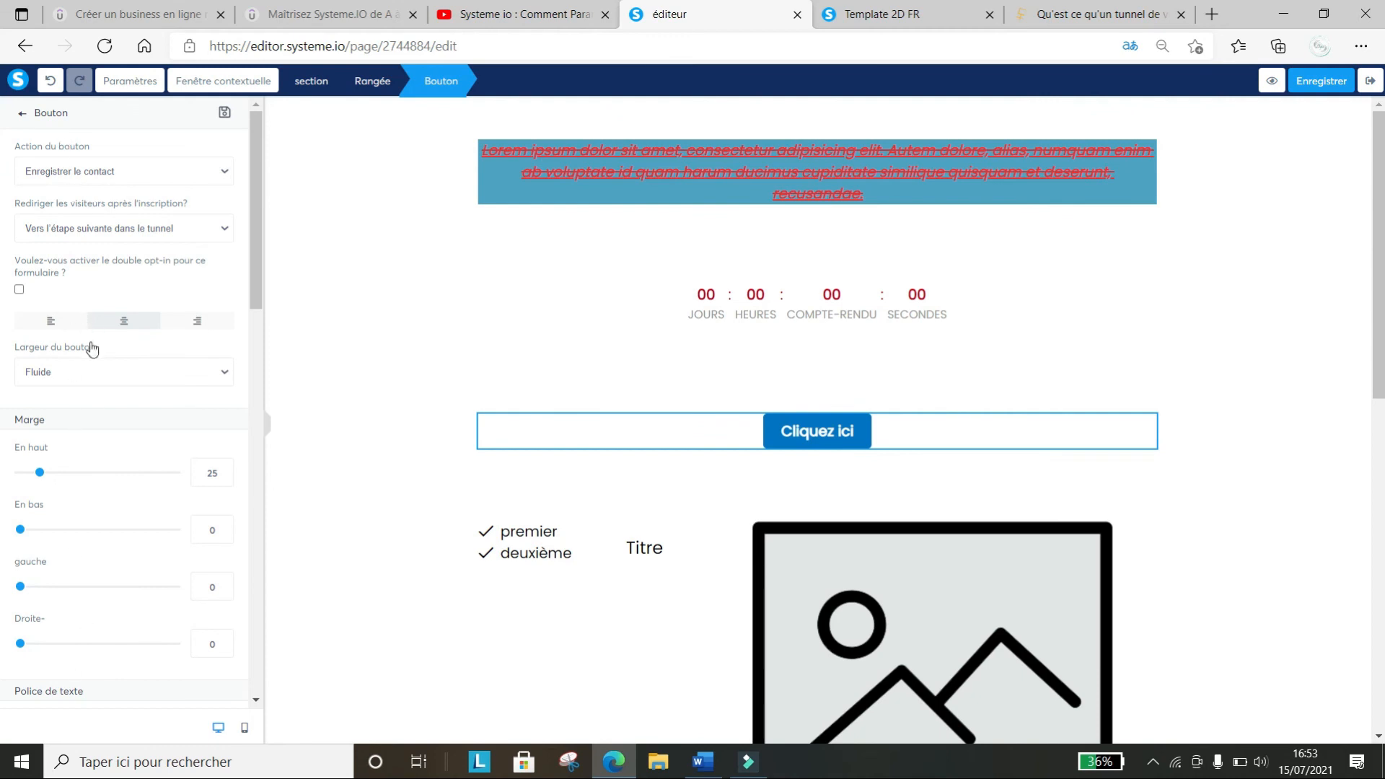
Set the "Cliquez ici" button's action to "Ouvrir un popup" and check which popups can be chosen
{"action": "left_click", "coordinate": [228, 176]}
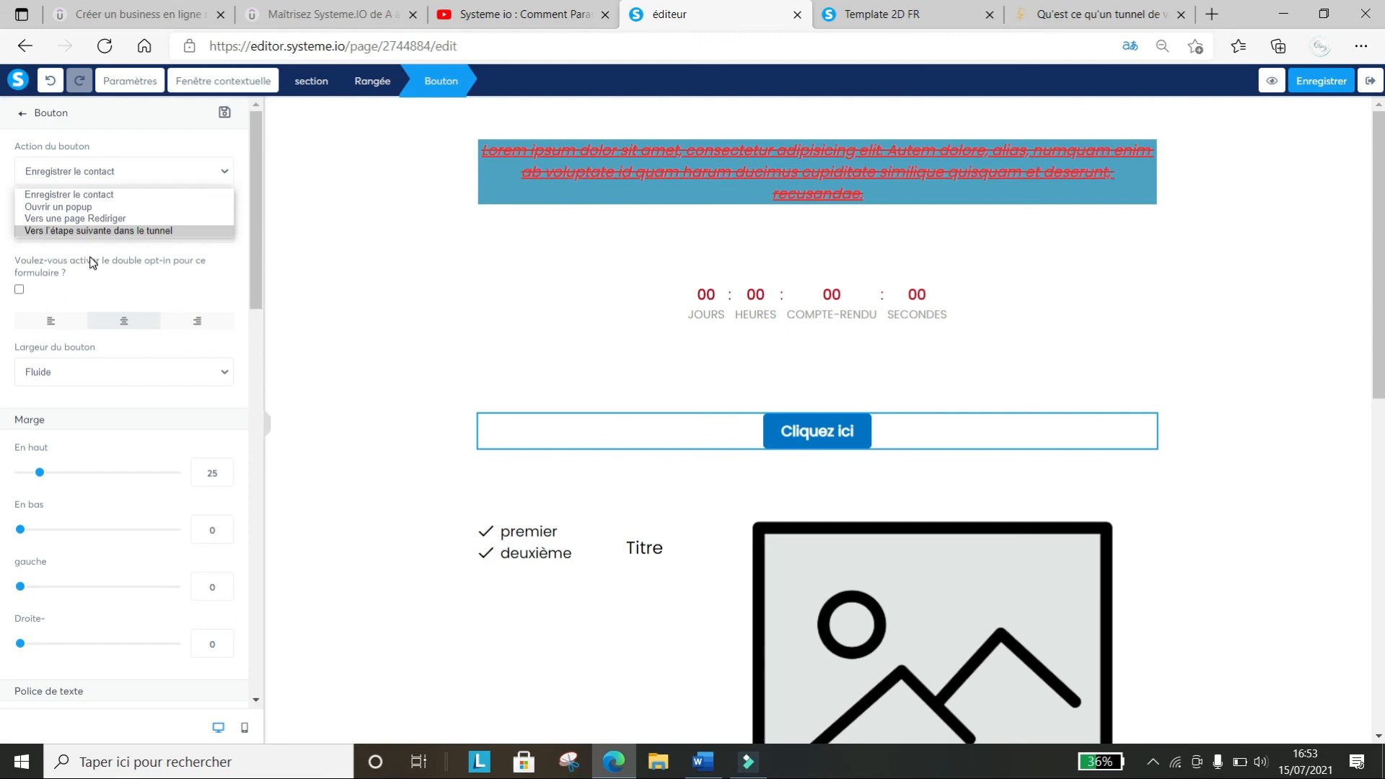
{"action": "left_click", "coordinate": [74, 207]}
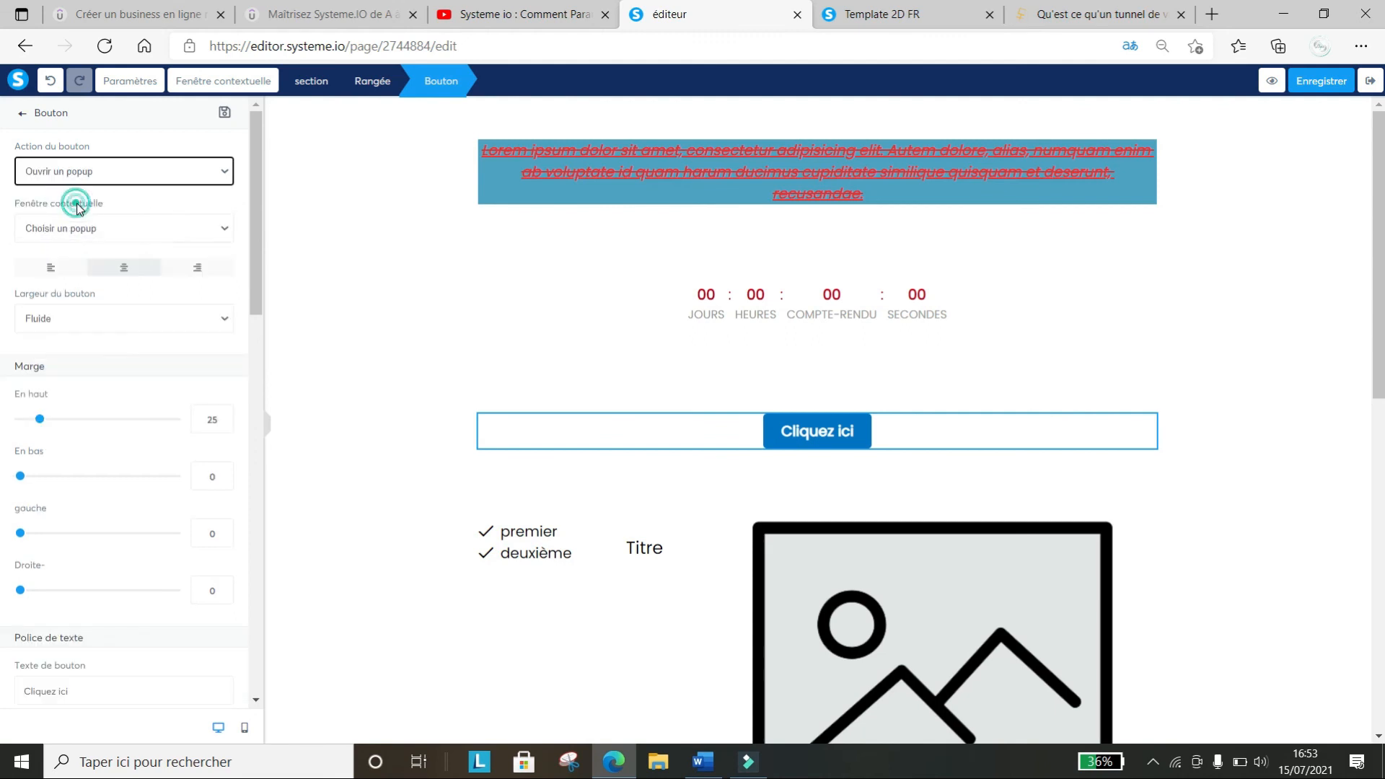
{"action": "left_click", "coordinate": [137, 228]}
{"action": "left_click", "coordinate": [107, 249]}
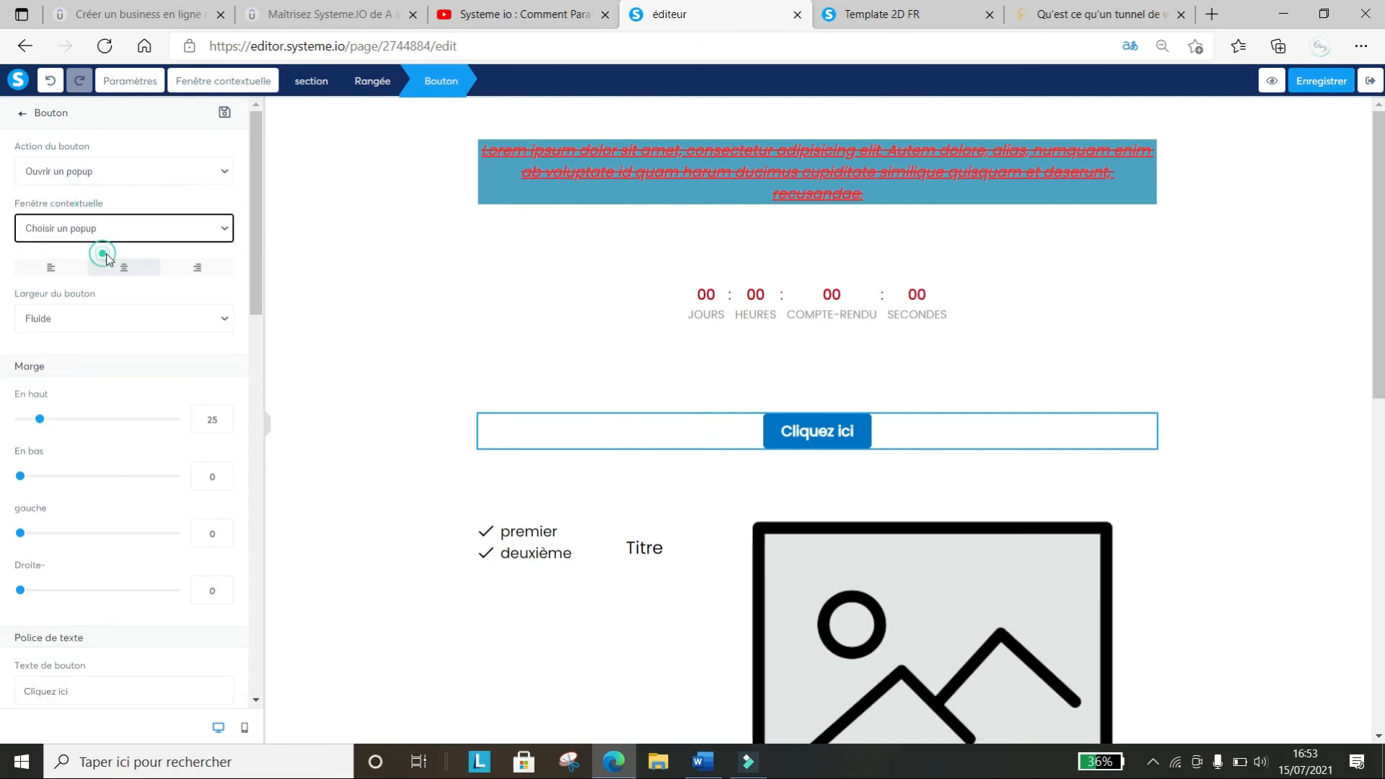
{"action": "left_click", "coordinate": [98, 228]}
{"action": "left_click", "coordinate": [98, 247]}
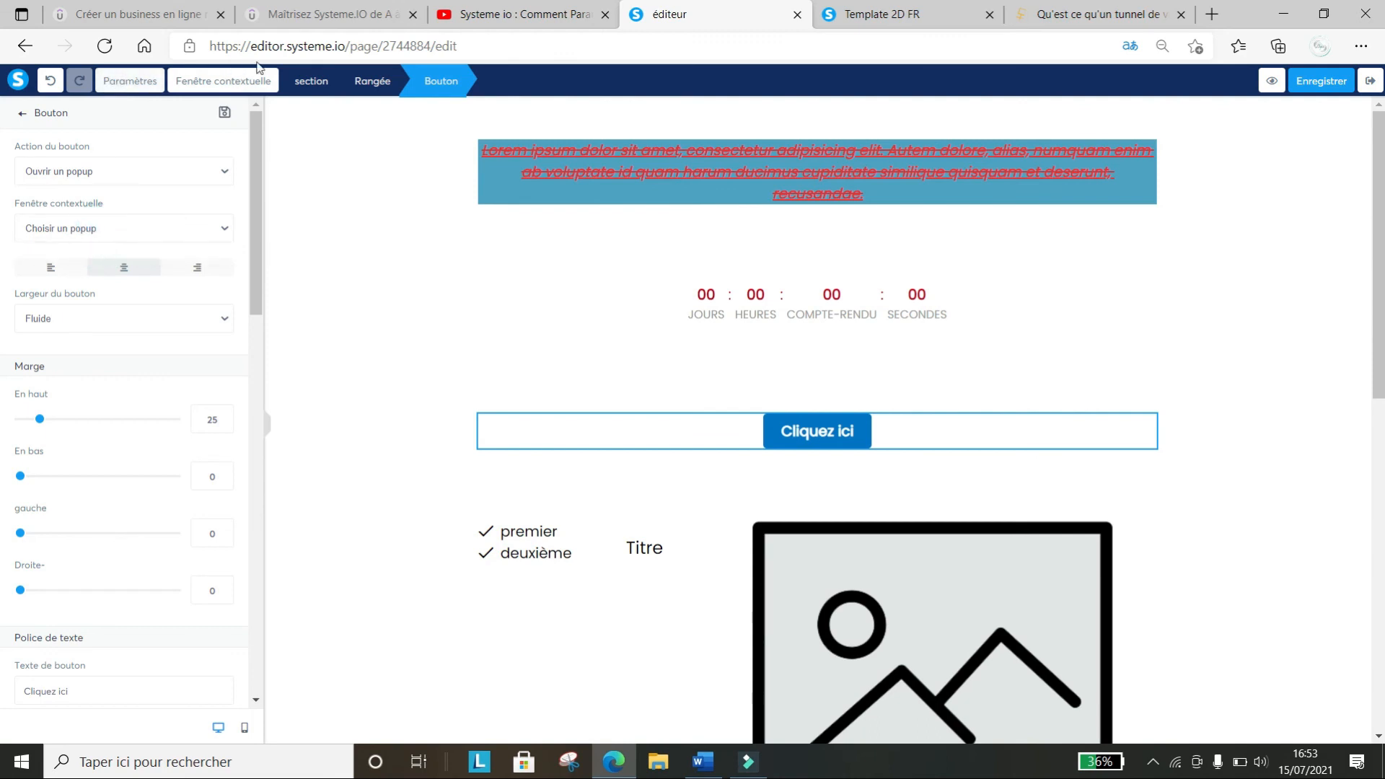
Add a first popup to the page
{"action": "left_click", "coordinate": [156, 81]}
{"action": "left_click", "coordinate": [203, 81]}
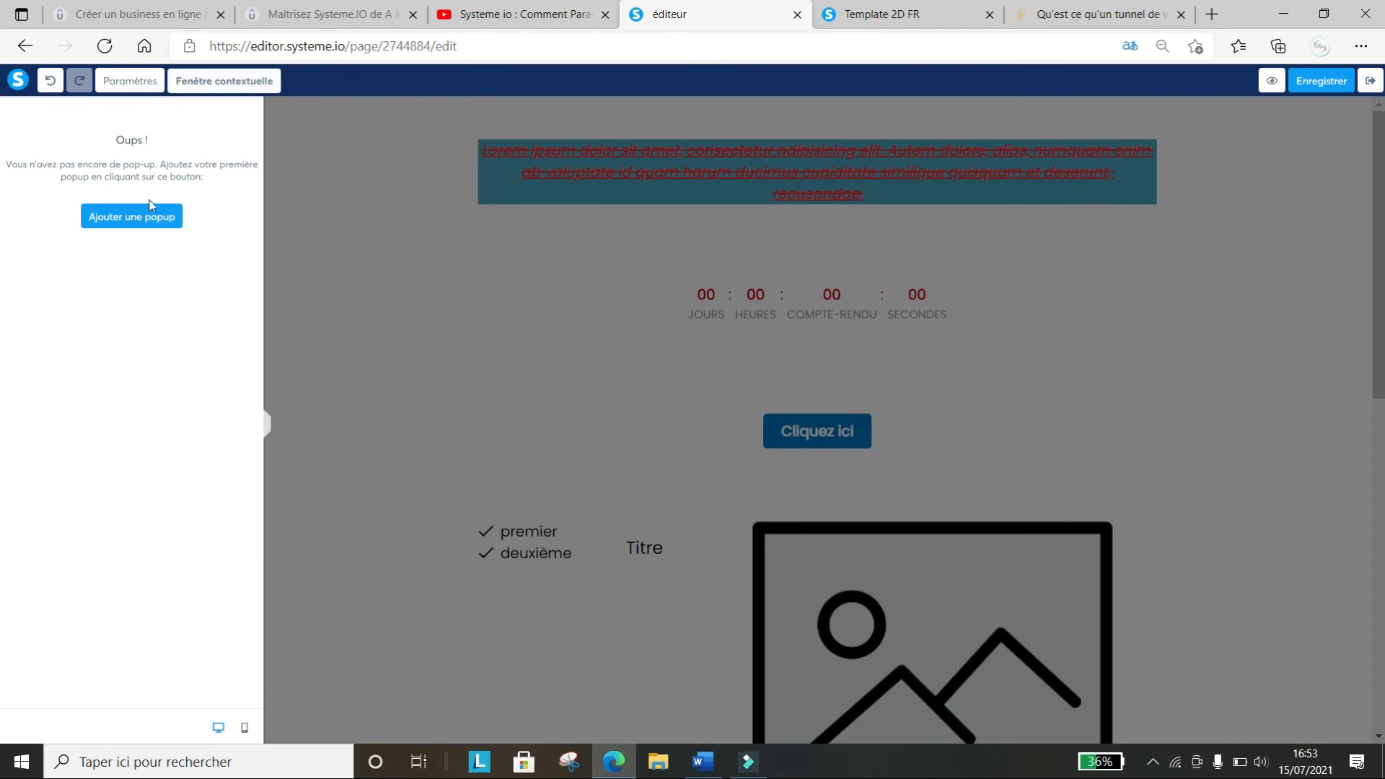
{"action": "left_click", "coordinate": [141, 218]}
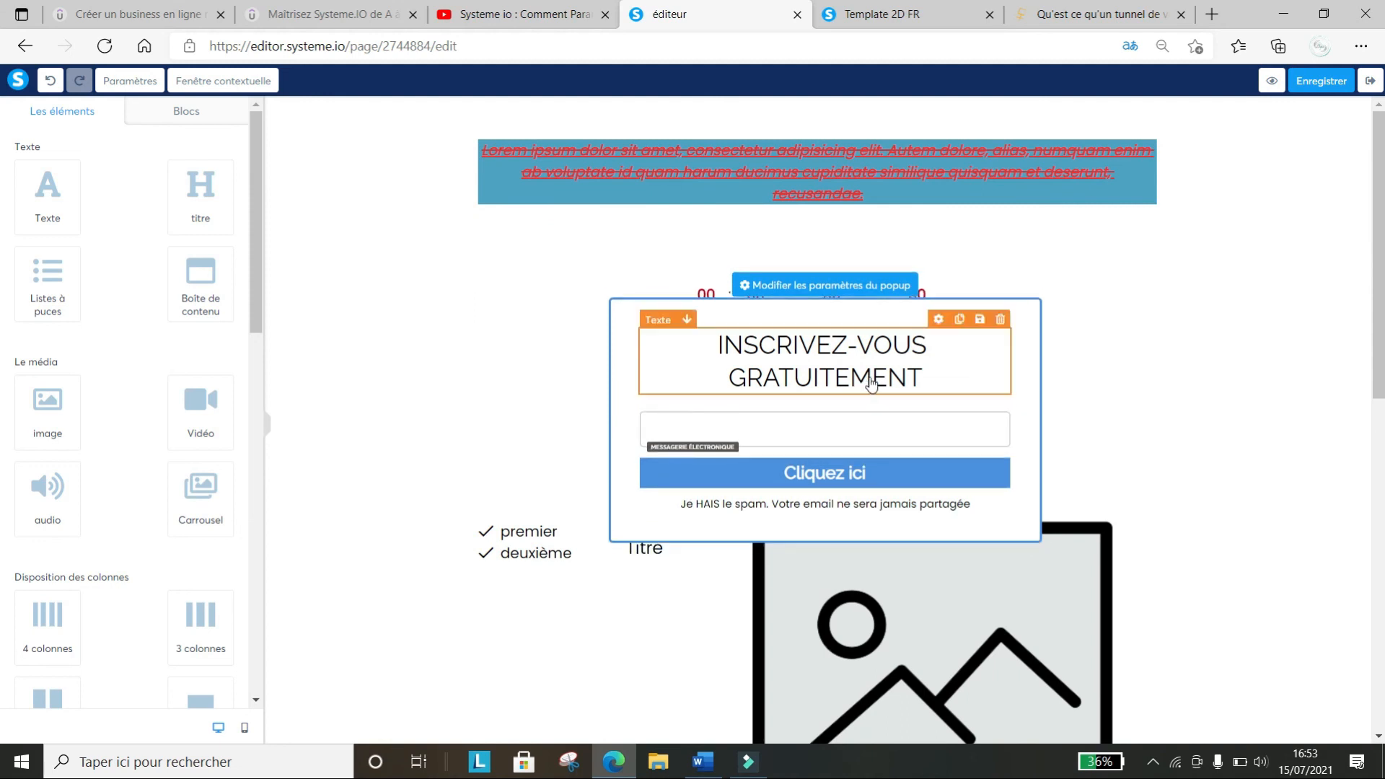
Inspect the new popup's heading text, email field and button settings without changing them
{"action": "left_click", "coordinate": [940, 412]}
{"action": "left_click", "coordinate": [879, 358]}
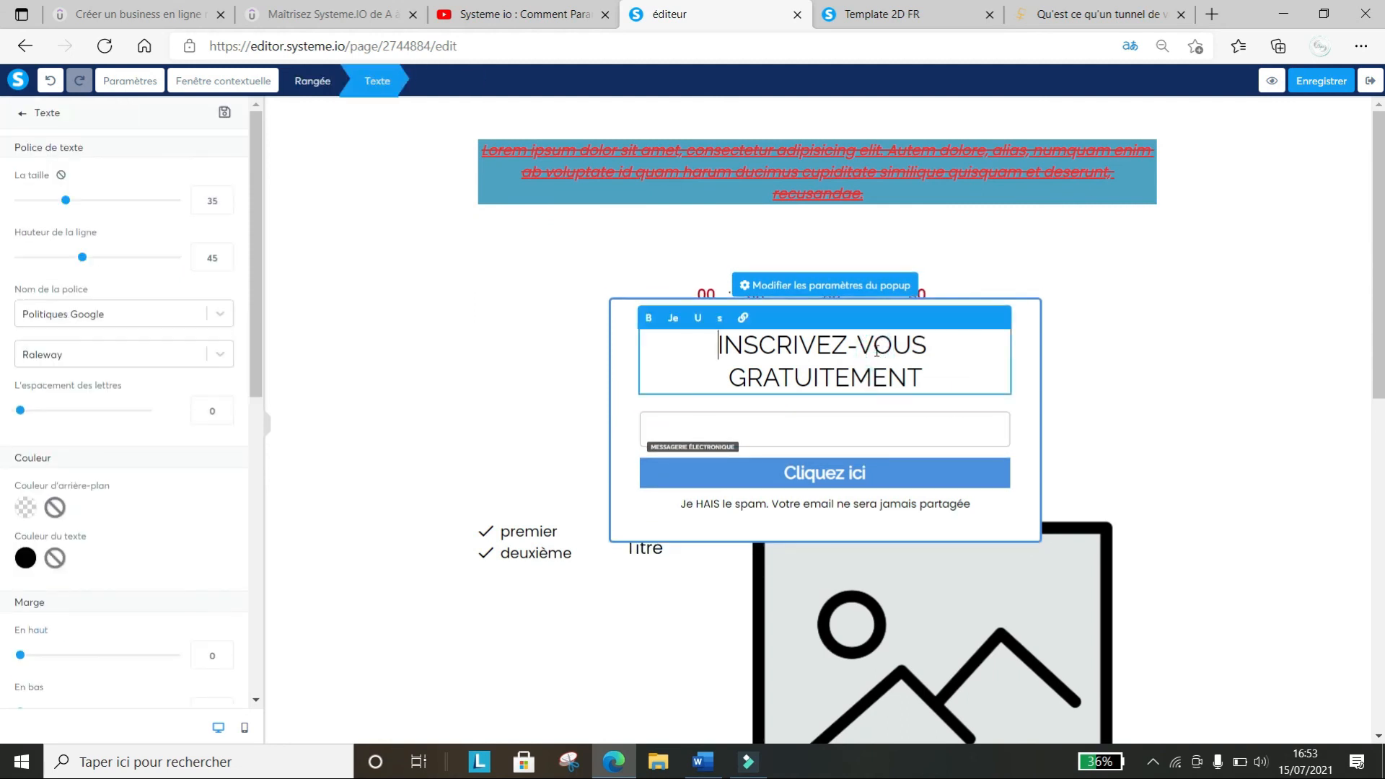
{"action": "left_click", "coordinate": [832, 476]}
{"action": "left_click", "coordinate": [815, 422]}
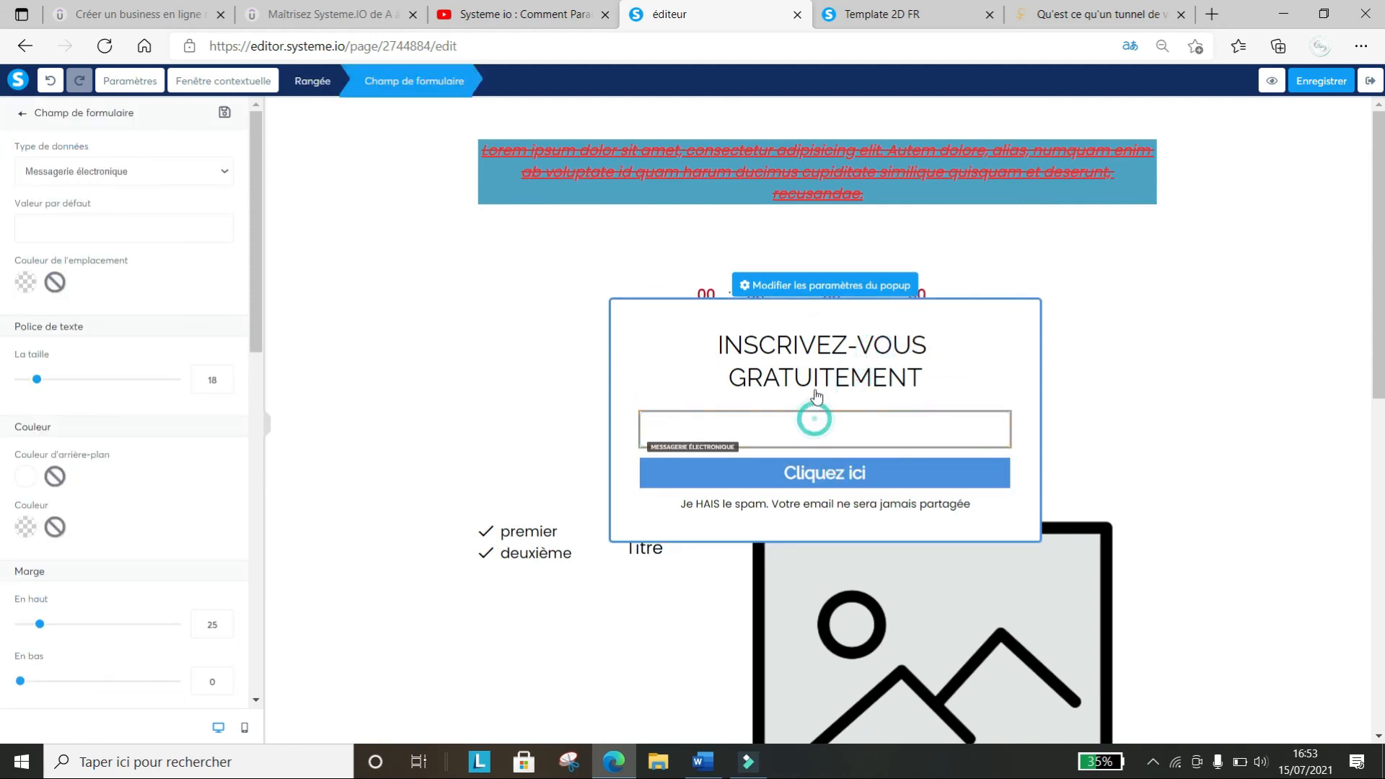
{"action": "left_click", "coordinate": [1036, 307]}
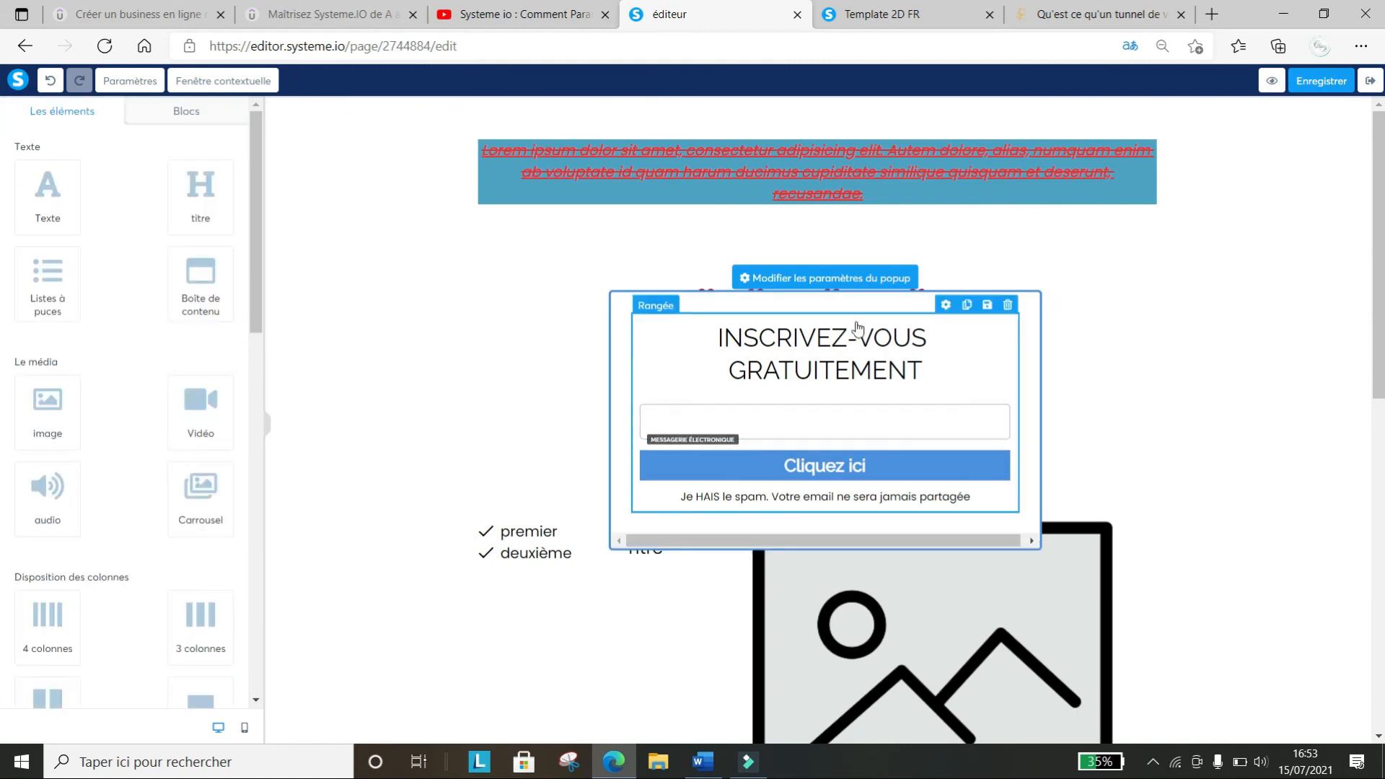
{"action": "left_click", "coordinate": [824, 357]}
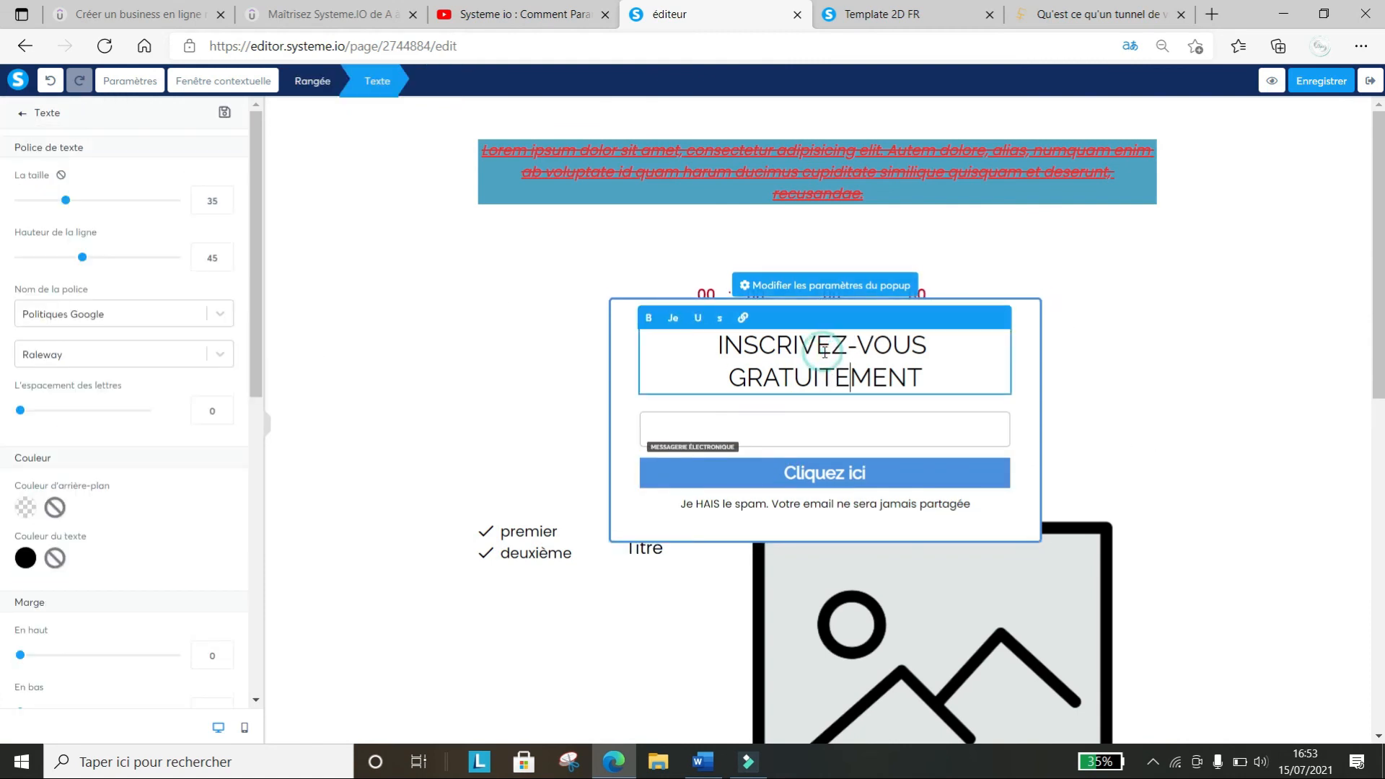
{"action": "left_click", "coordinate": [961, 274]}
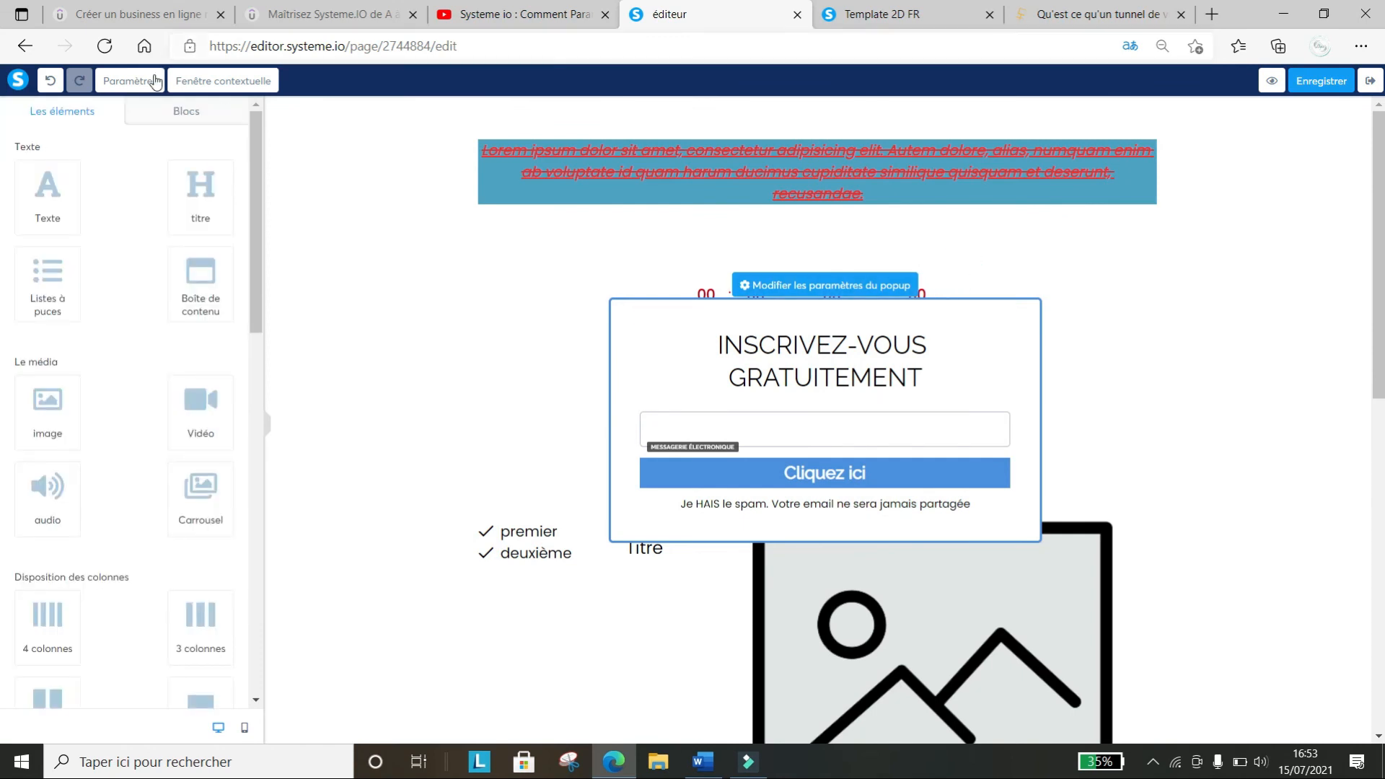
Close the popup and assign "Popup No1" as the popup opened by the page's "Cliquez ici" button
{"action": "left_click", "coordinate": [130, 80]}
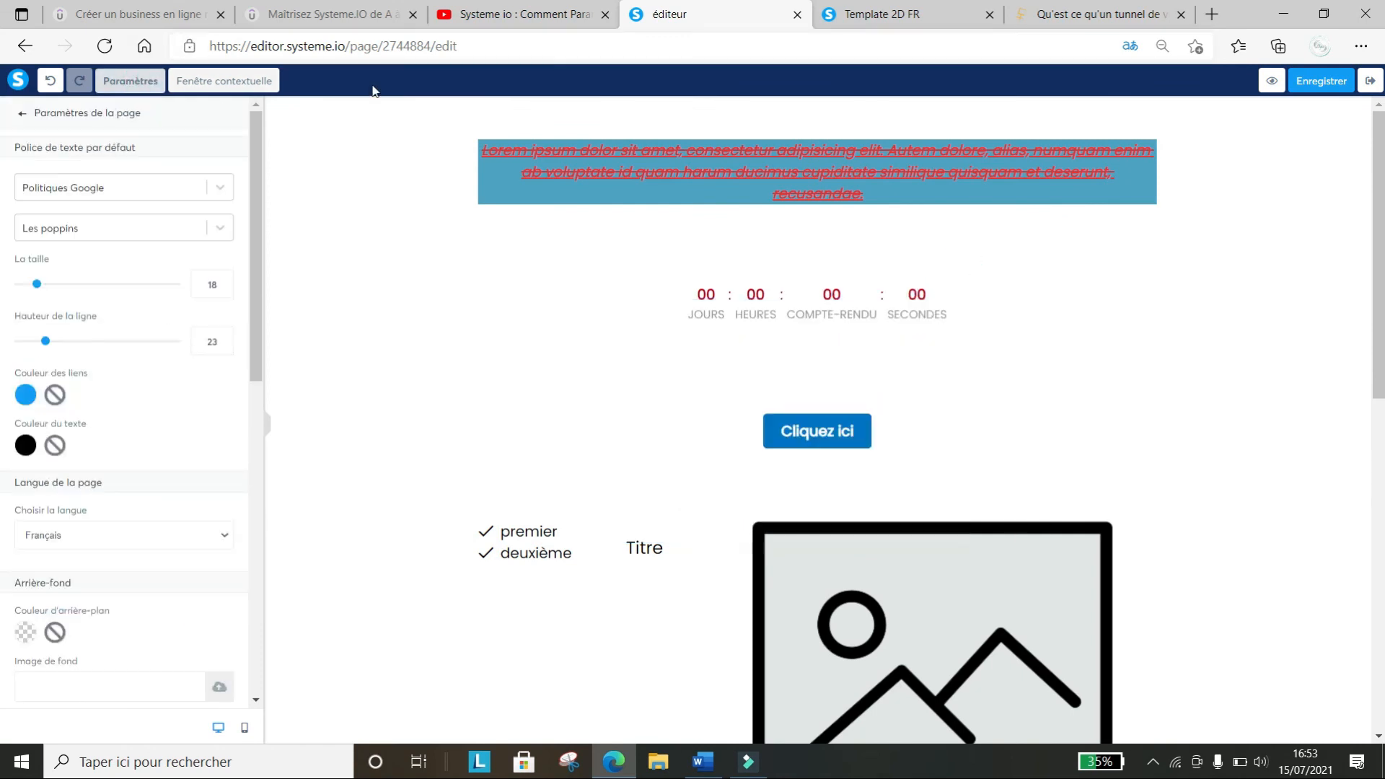
{"action": "left_click", "coordinate": [799, 436]}
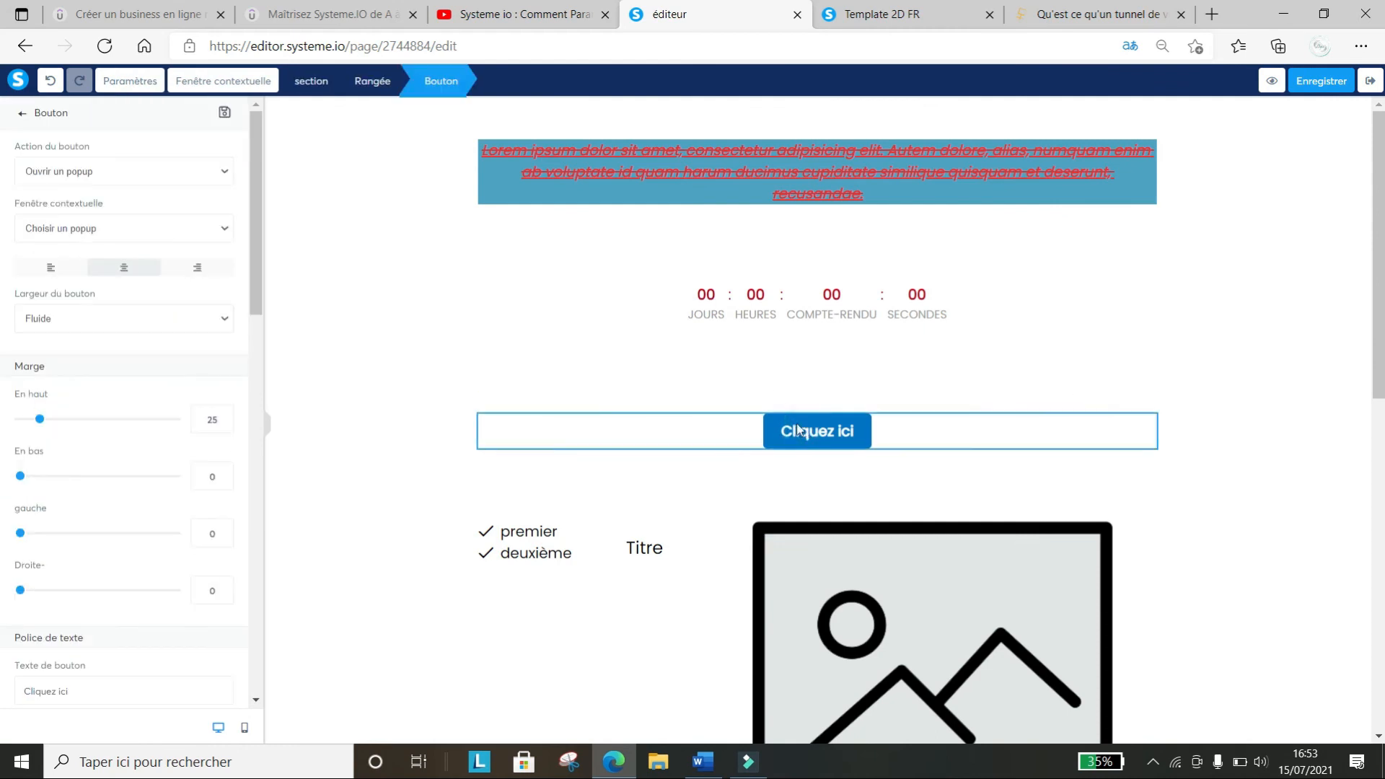
{"action": "left_click", "coordinate": [216, 229]}
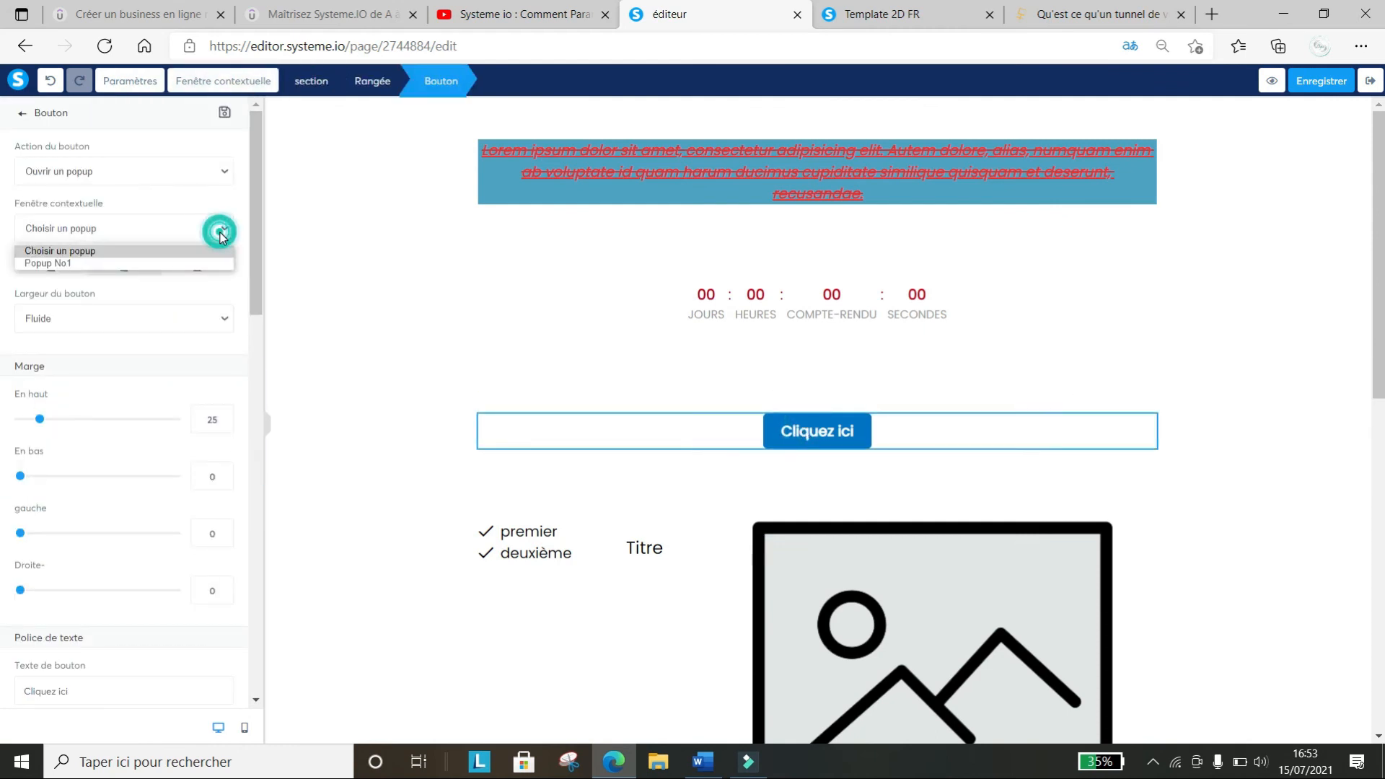
{"action": "left_click", "coordinate": [80, 265]}
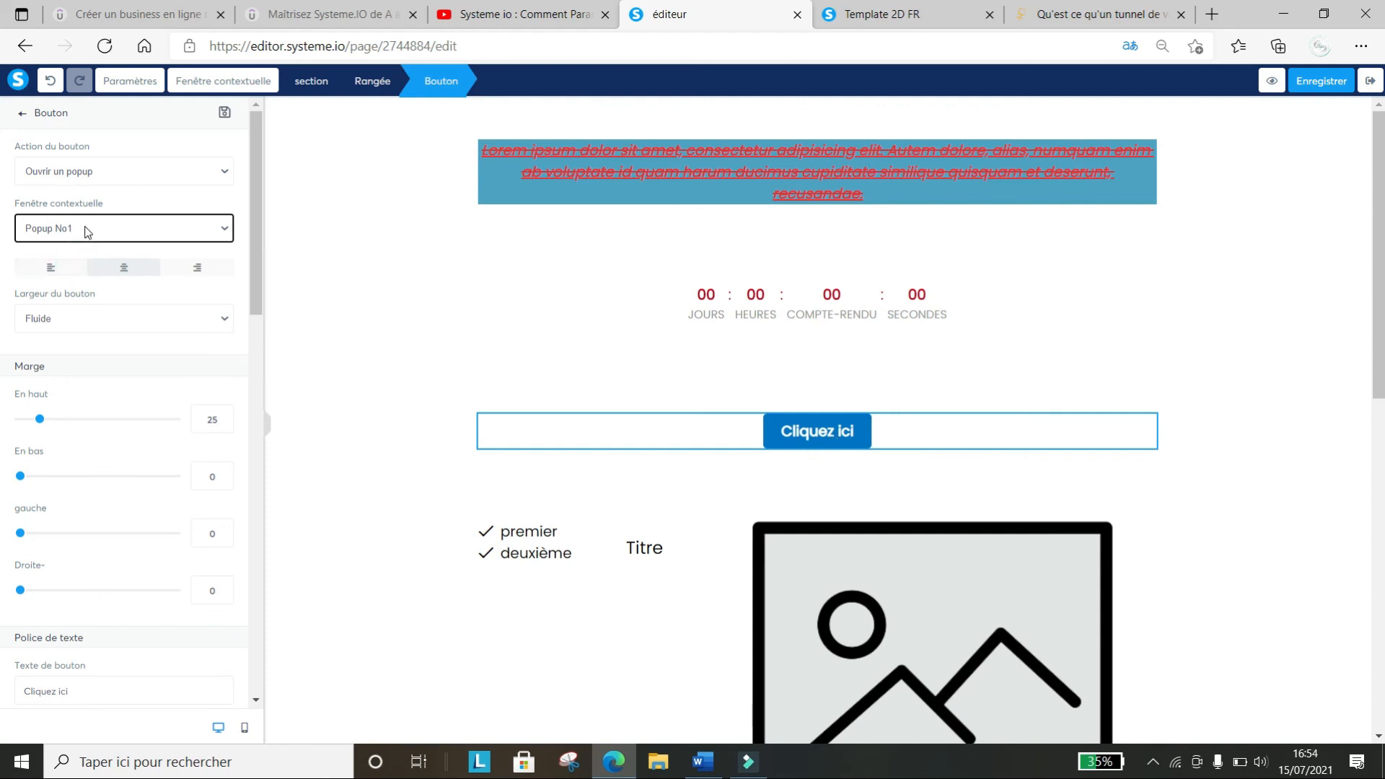
Display "Popup No1" from the page's popup list, then close it and return to the page
{"action": "left_click", "coordinate": [204, 82]}
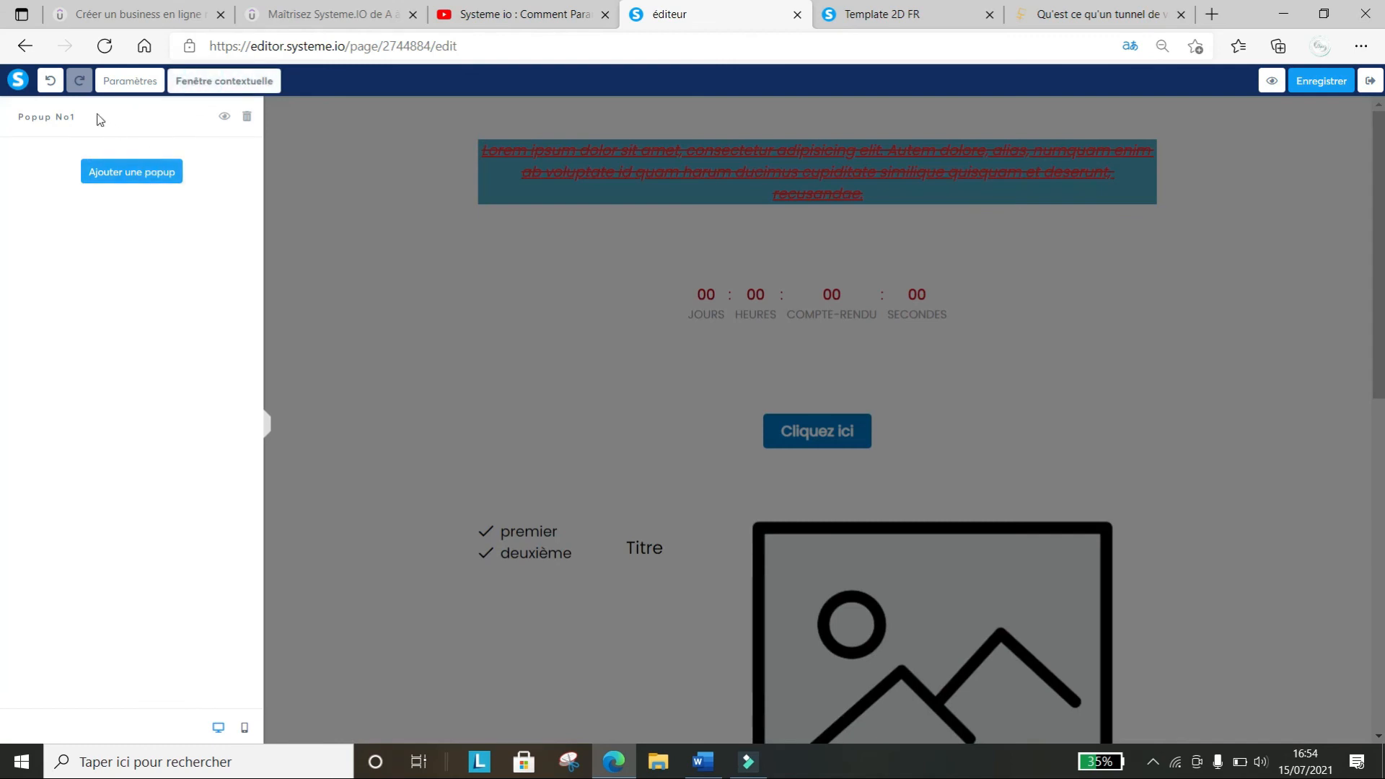
{"action": "left_click", "coordinate": [224, 118]}
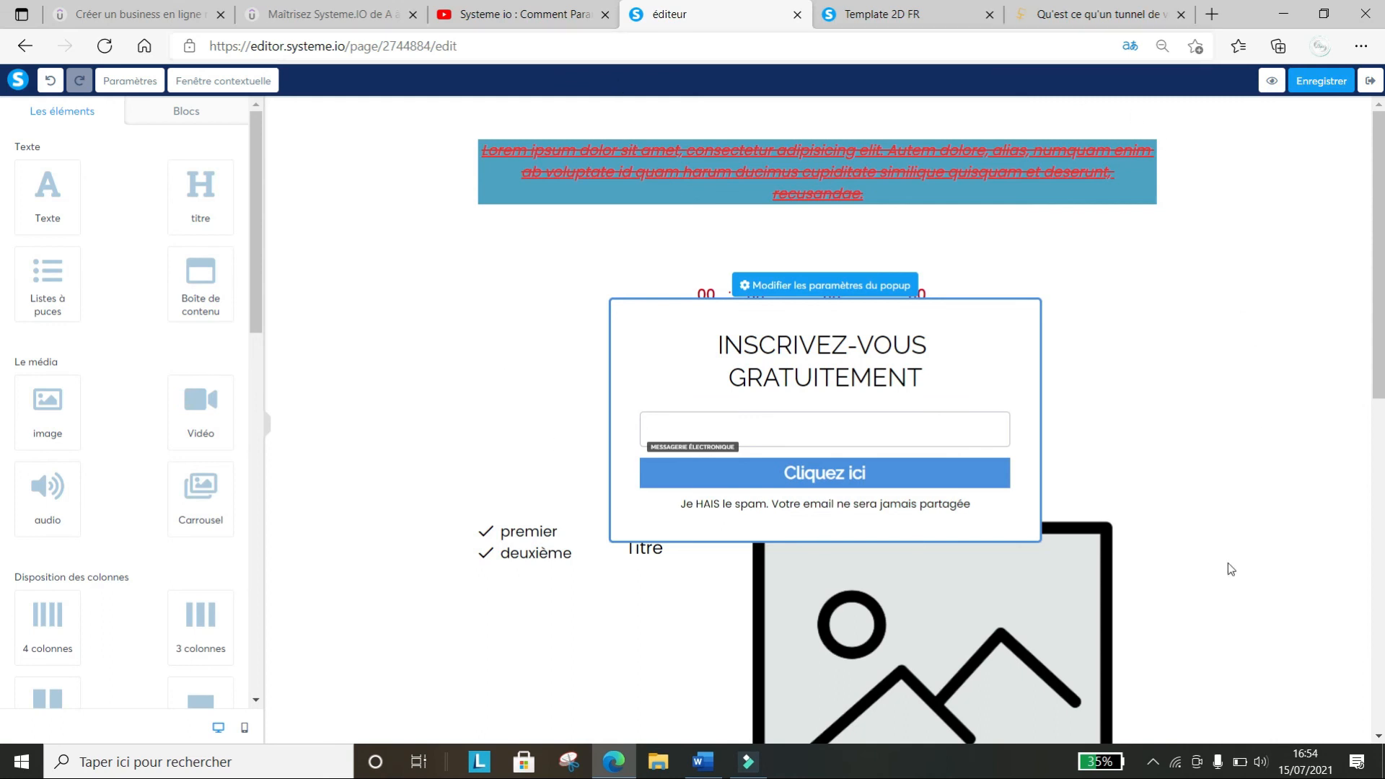
{"action": "left_click", "coordinate": [1080, 279]}
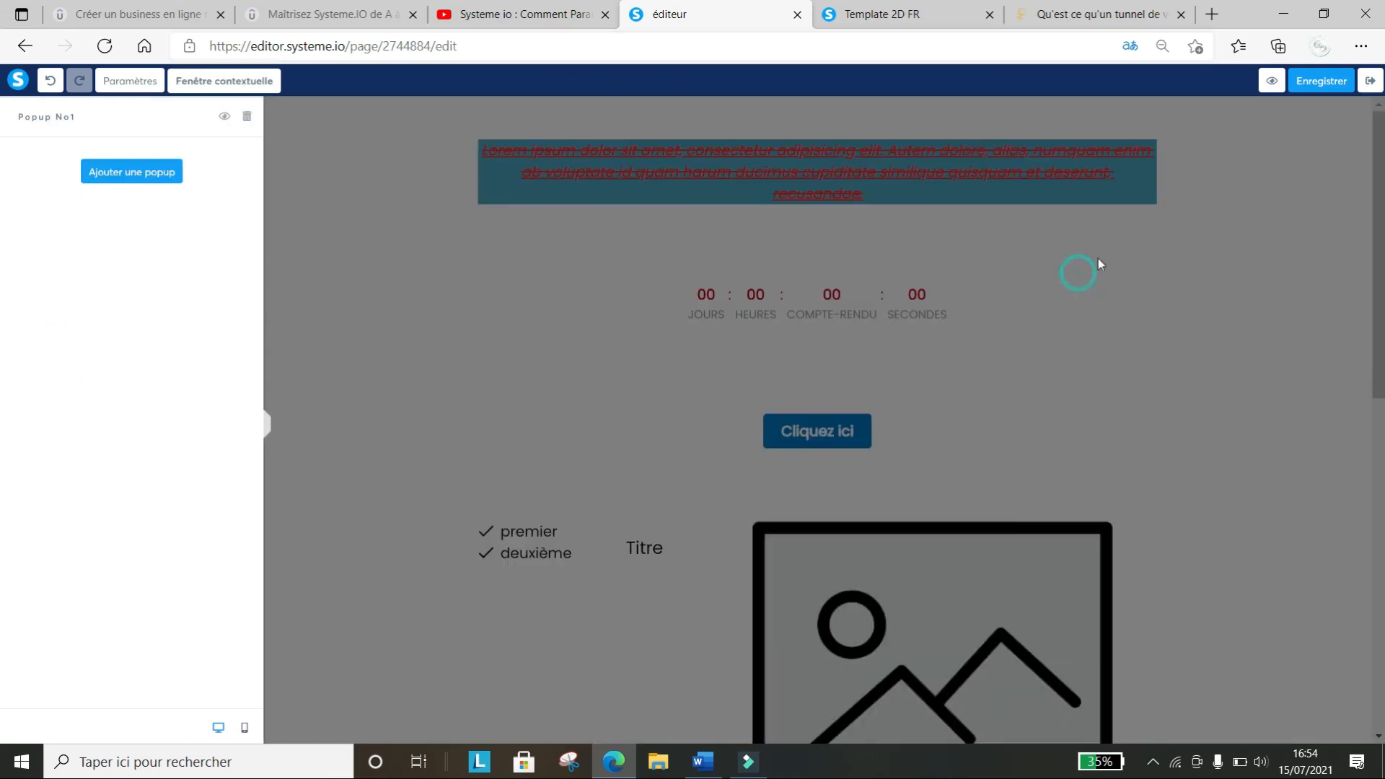
{"action": "left_click", "coordinate": [965, 332]}
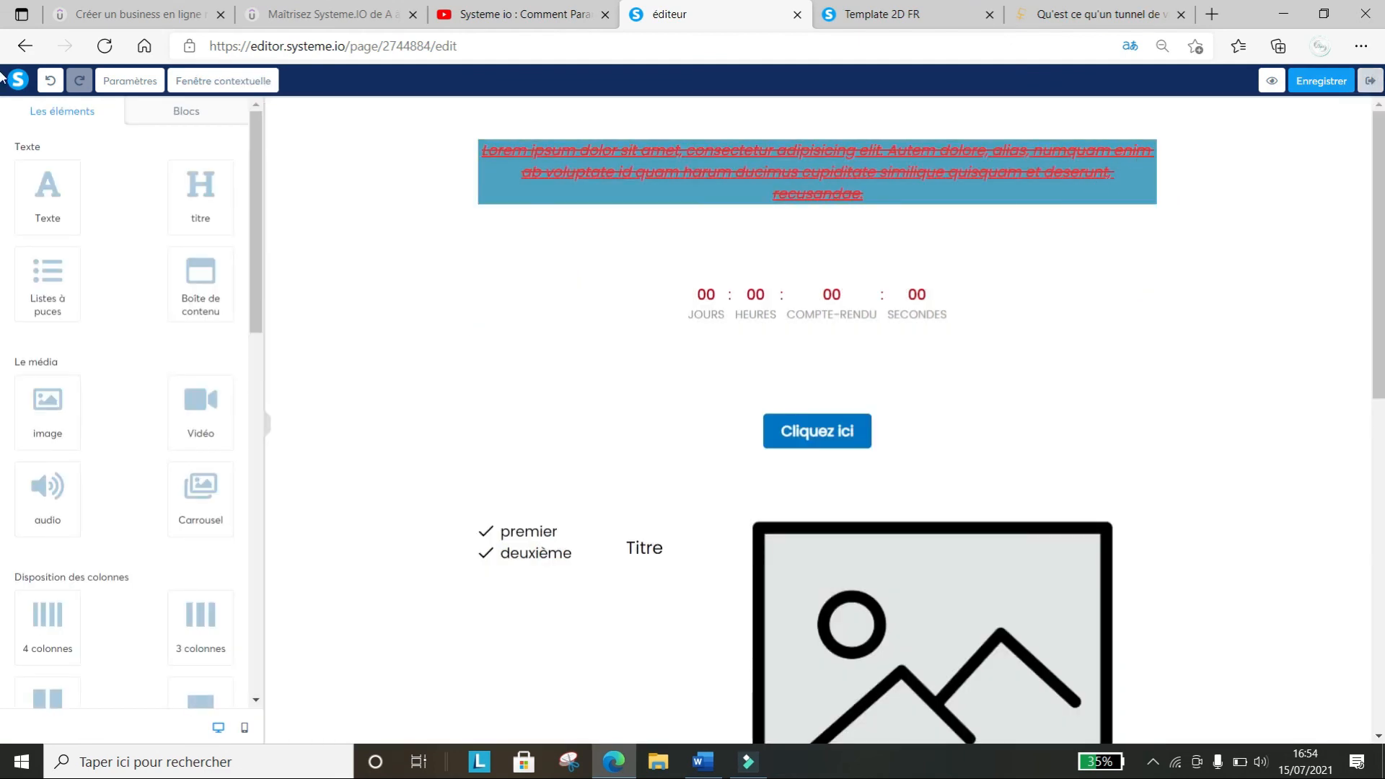
Preview the page in a new tab and test that its "Cliquez ici" button opens the signup popup
{"action": "right_click", "coordinate": [1272, 81]}
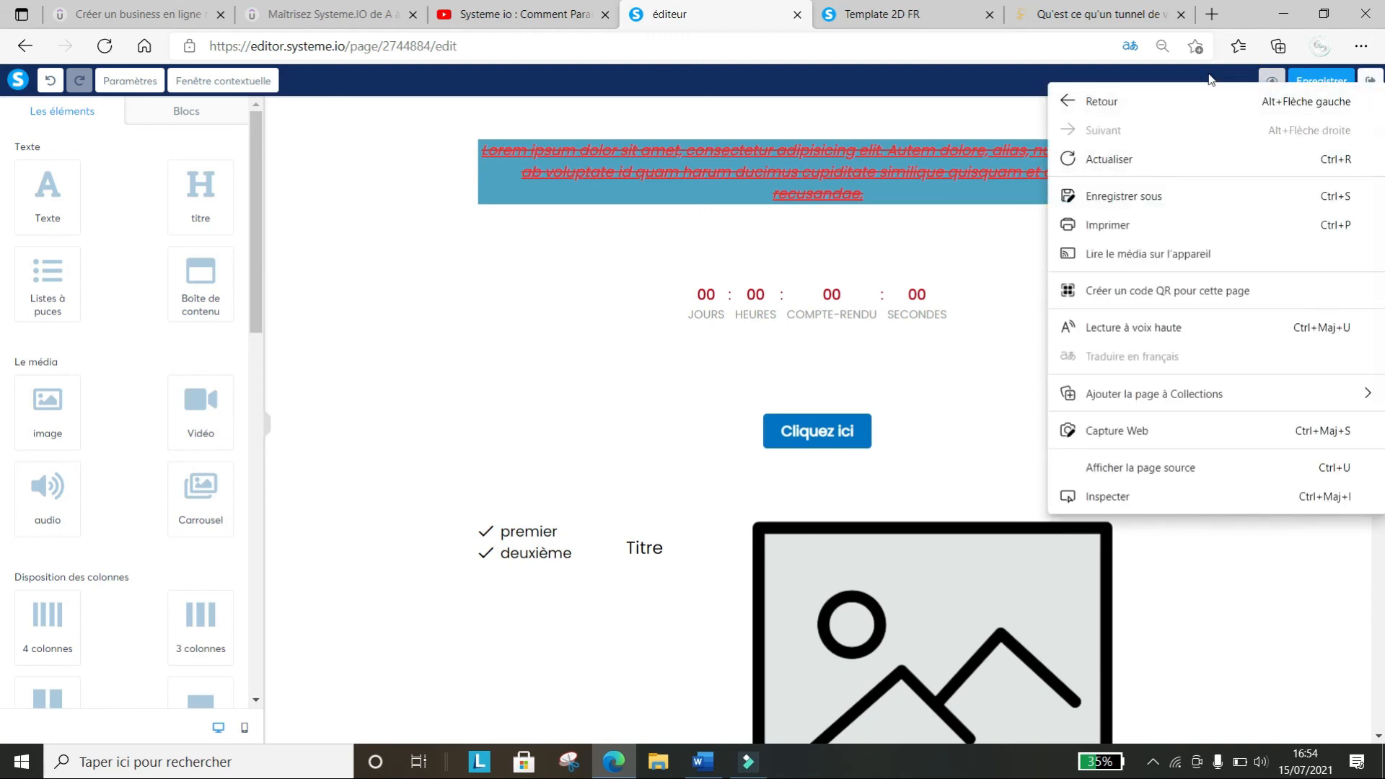
{"action": "left_click", "coordinate": [1270, 75]}
{"action": "left_click", "coordinate": [1270, 75]}
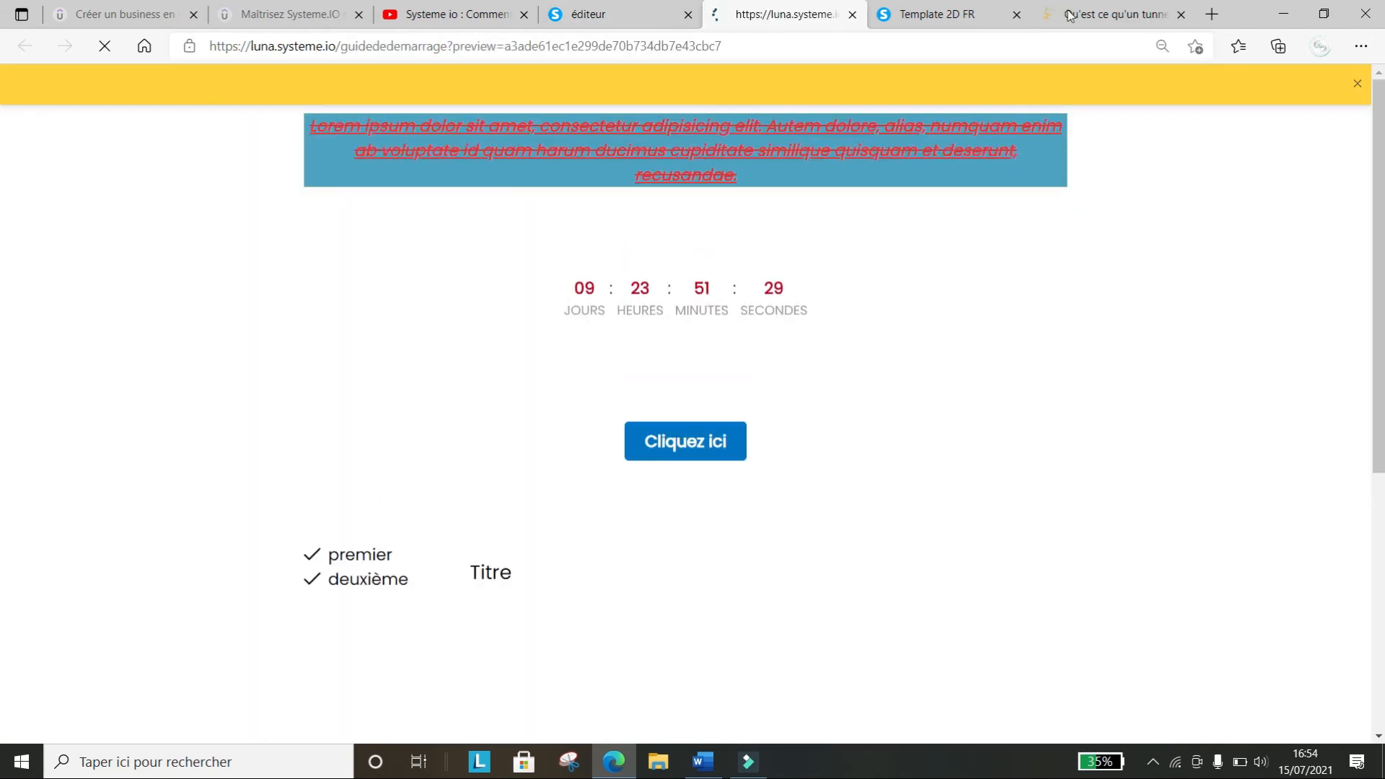
{"action": "scroll", "coordinate": [773, 279], "scroll_direction": "down", "scroll_amount": 6}
{"action": "scroll", "coordinate": [772, 283], "scroll_direction": "up", "scroll_amount": 6}
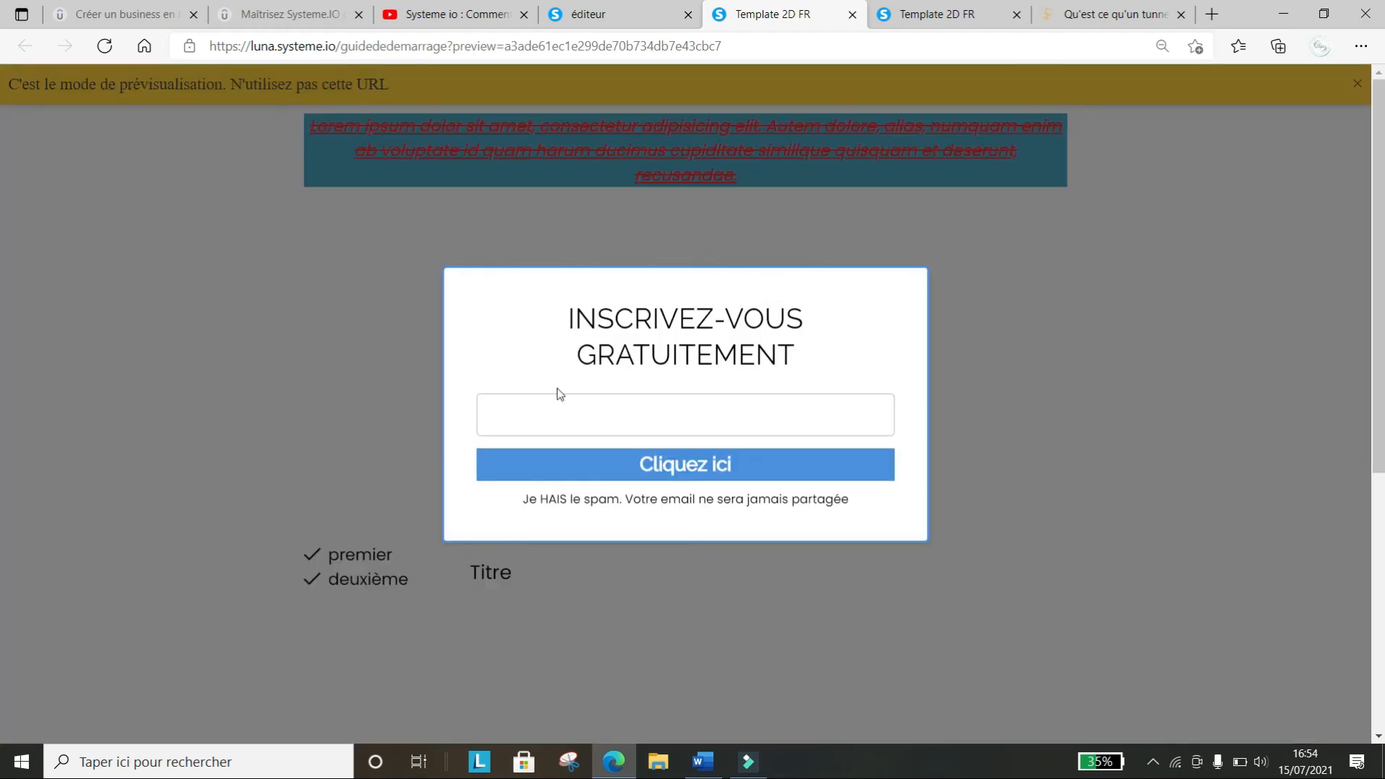
Return to the editor tab and exit the page editor, saving the page's changes
{"action": "left_click", "coordinate": [581, 13]}
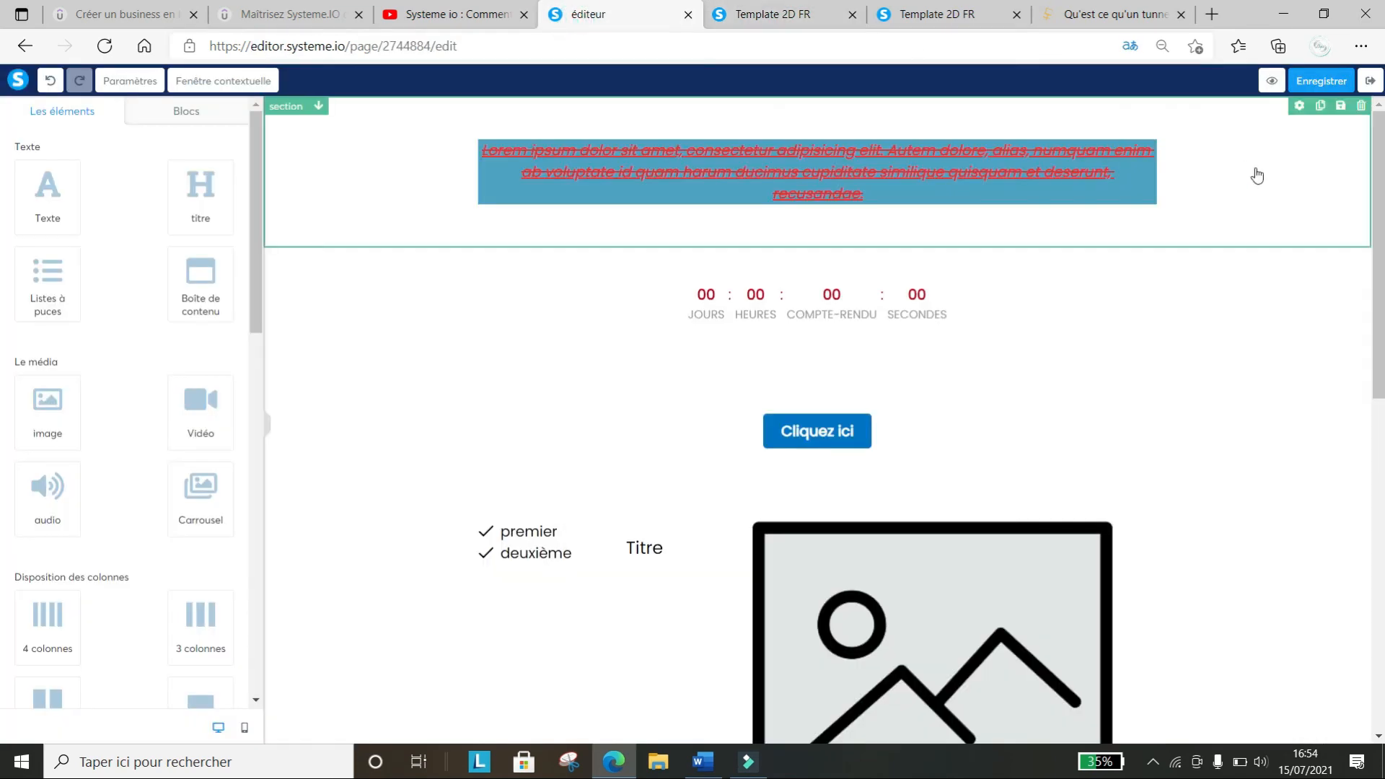
{"action": "left_click", "coordinate": [1370, 80]}
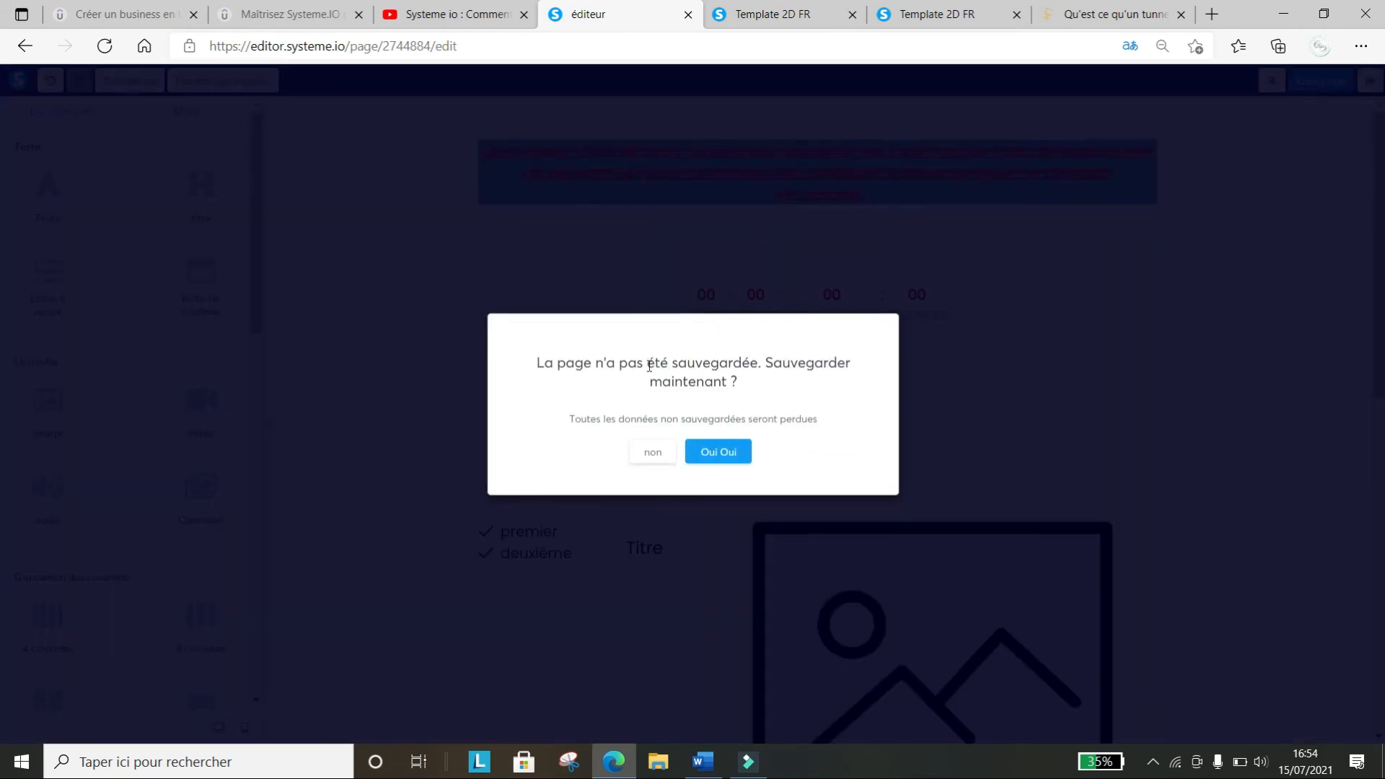
{"action": "left_click", "coordinate": [700, 454]}
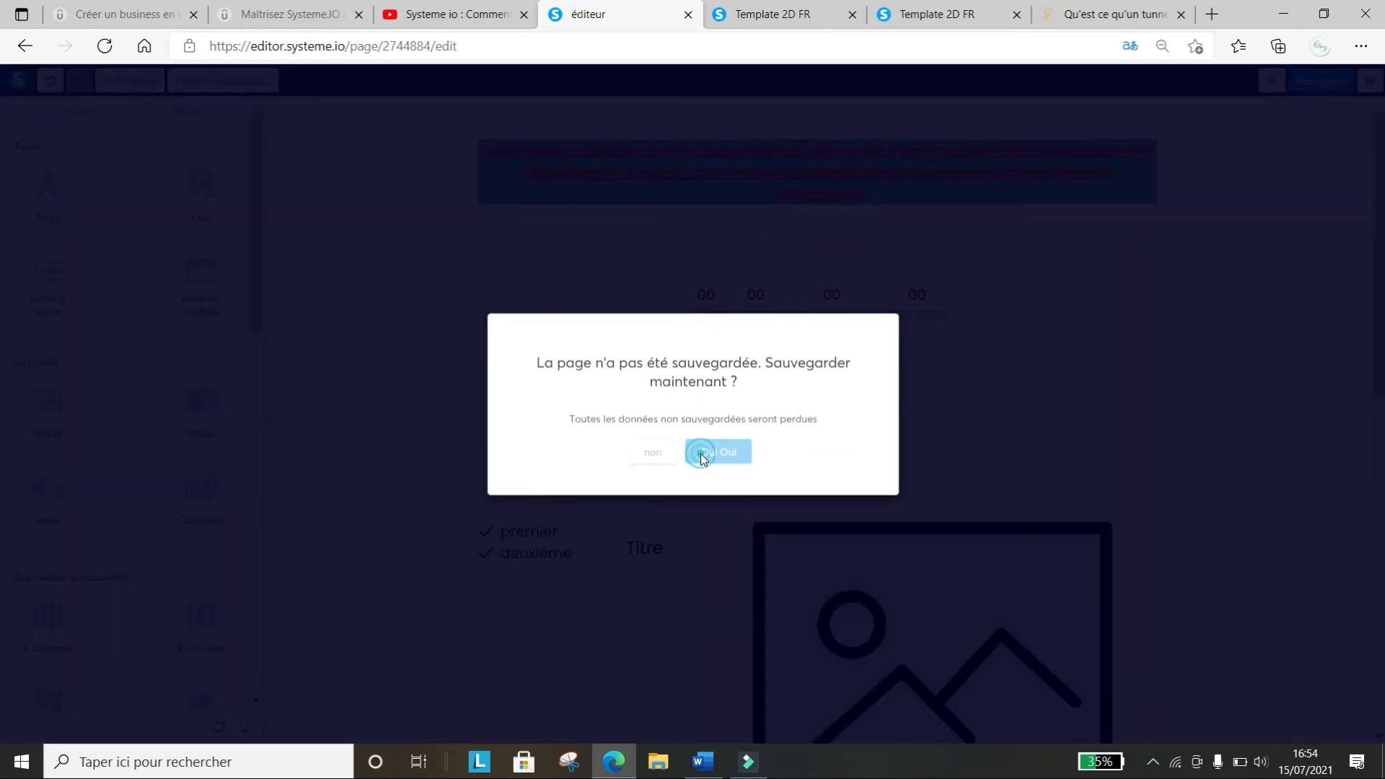